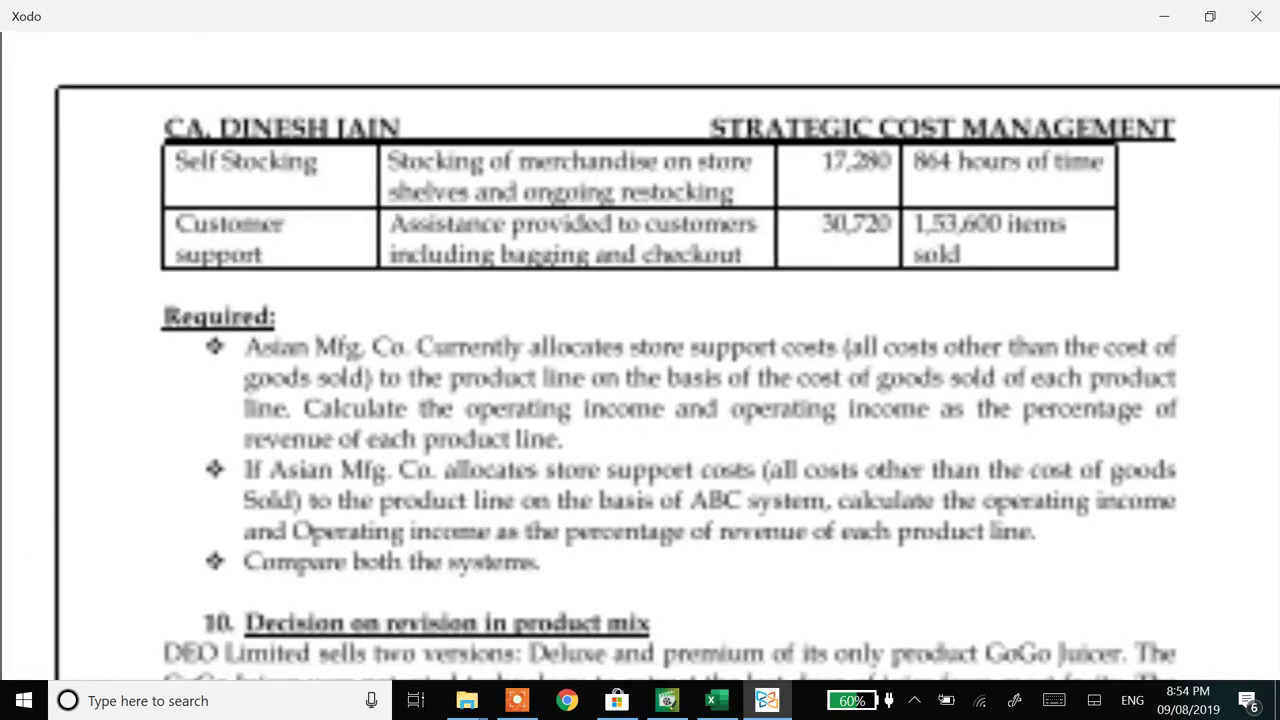
- Find question 22, Direct Product Profitability [Home Work], in the workbook and read its products data and points (1) to (5)
{"action": "scroll", "coordinate": [640, 356], "scroll_direction": "right", "scroll_amount": 3}
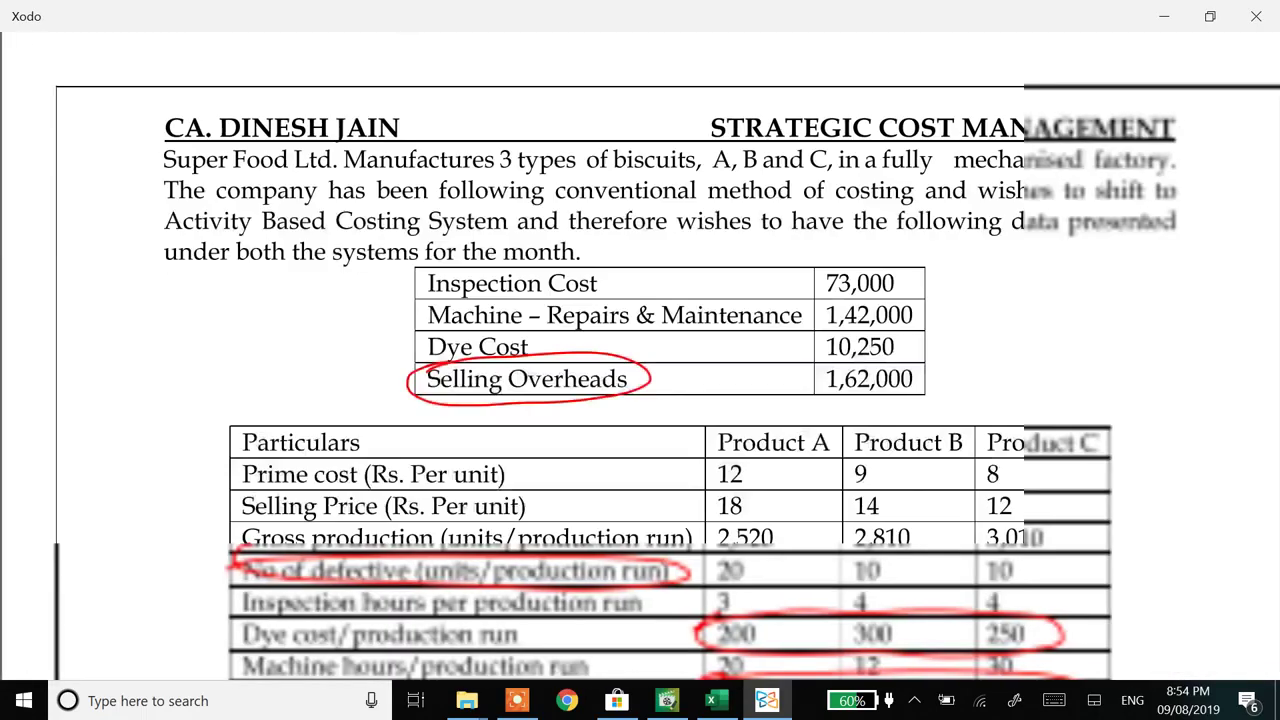
{"action": "scroll", "coordinate": [640, 356], "scroll_direction": "down", "scroll_amount": 10}
{"action": "scroll", "coordinate": [640, 356], "scroll_direction": "down", "scroll_amount": 10}
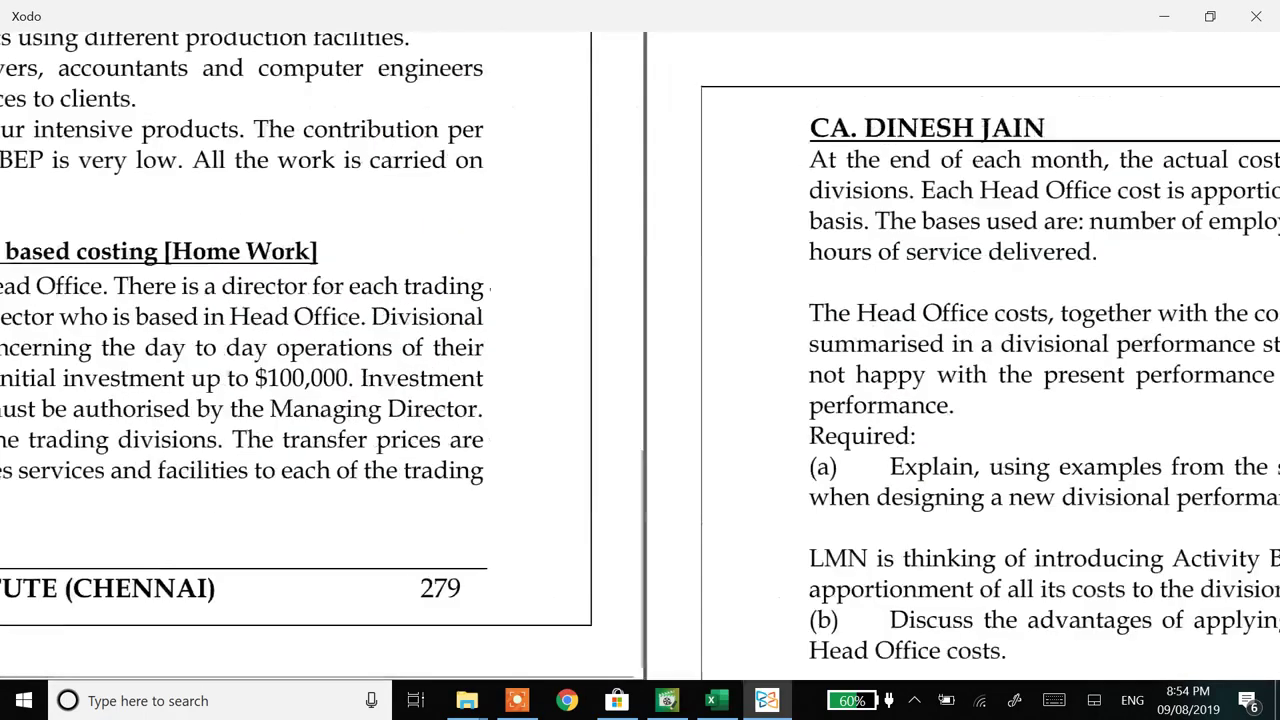
{"action": "scroll", "coordinate": [640, 356], "scroll_direction": "right", "scroll_amount": 3}
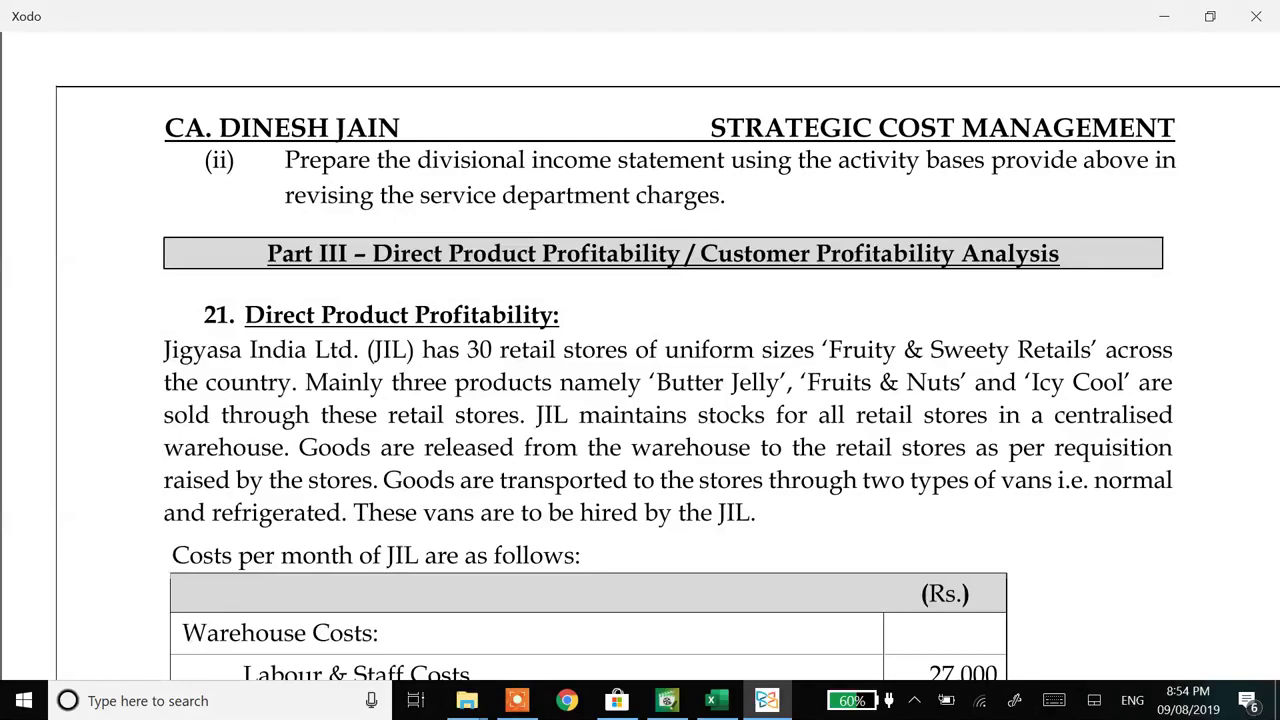
{"action": "scroll", "coordinate": [640, 356], "scroll_direction": "down", "scroll_amount": 8}
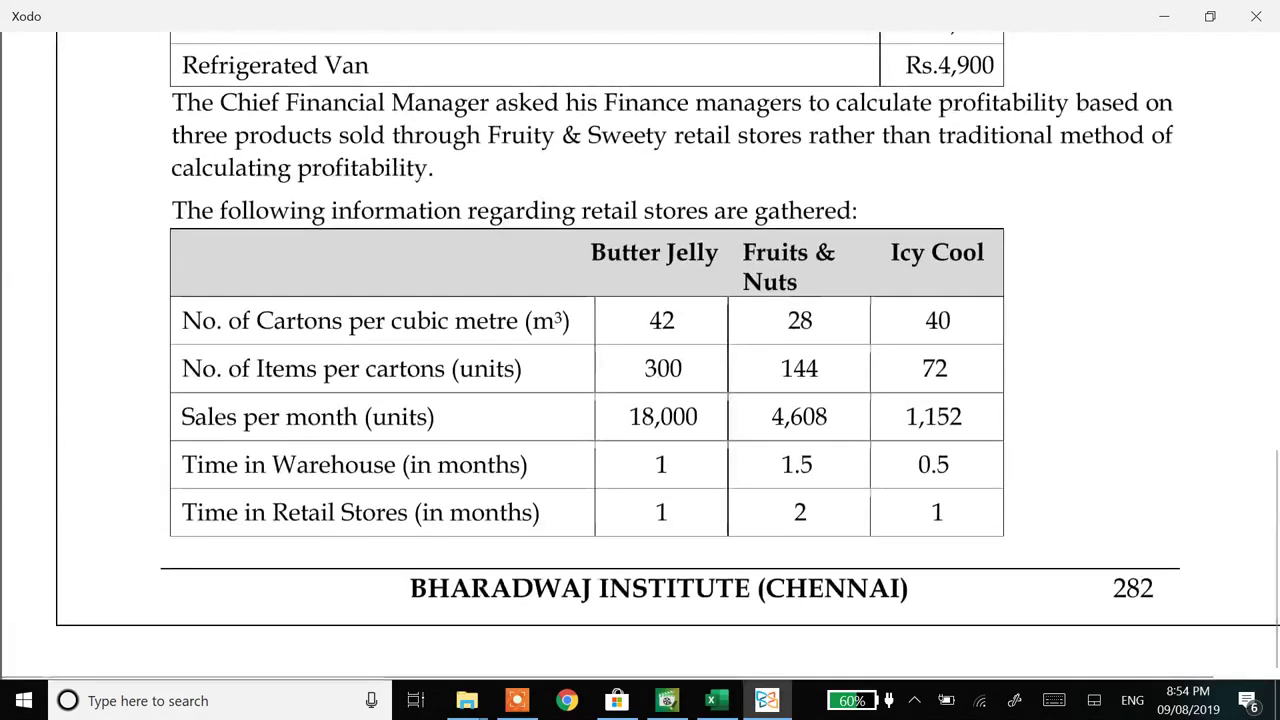
{"action": "scroll", "coordinate": [640, 356], "scroll_direction": "down", "scroll_amount": 3}
{"action": "scroll", "coordinate": [640, 357], "scroll_direction": "down", "scroll_amount": 5}
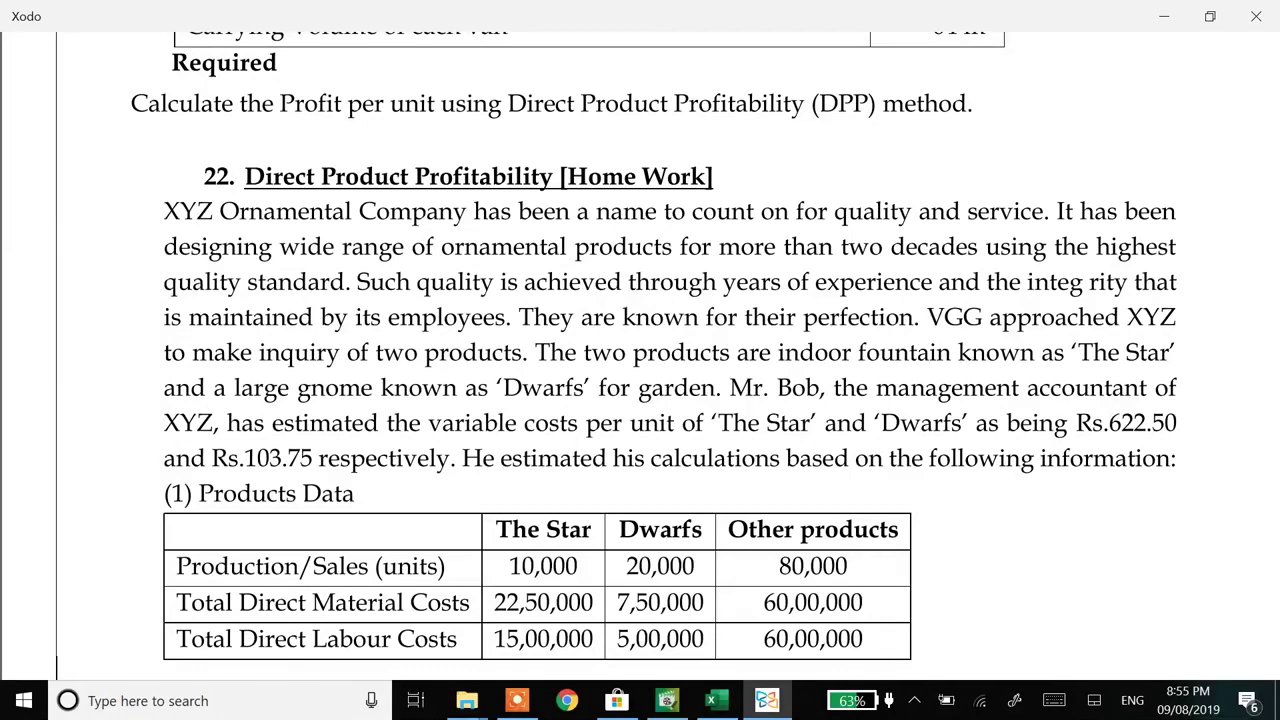
{"action": "scroll", "coordinate": [640, 350], "scroll_direction": "down", "scroll_amount": 3}
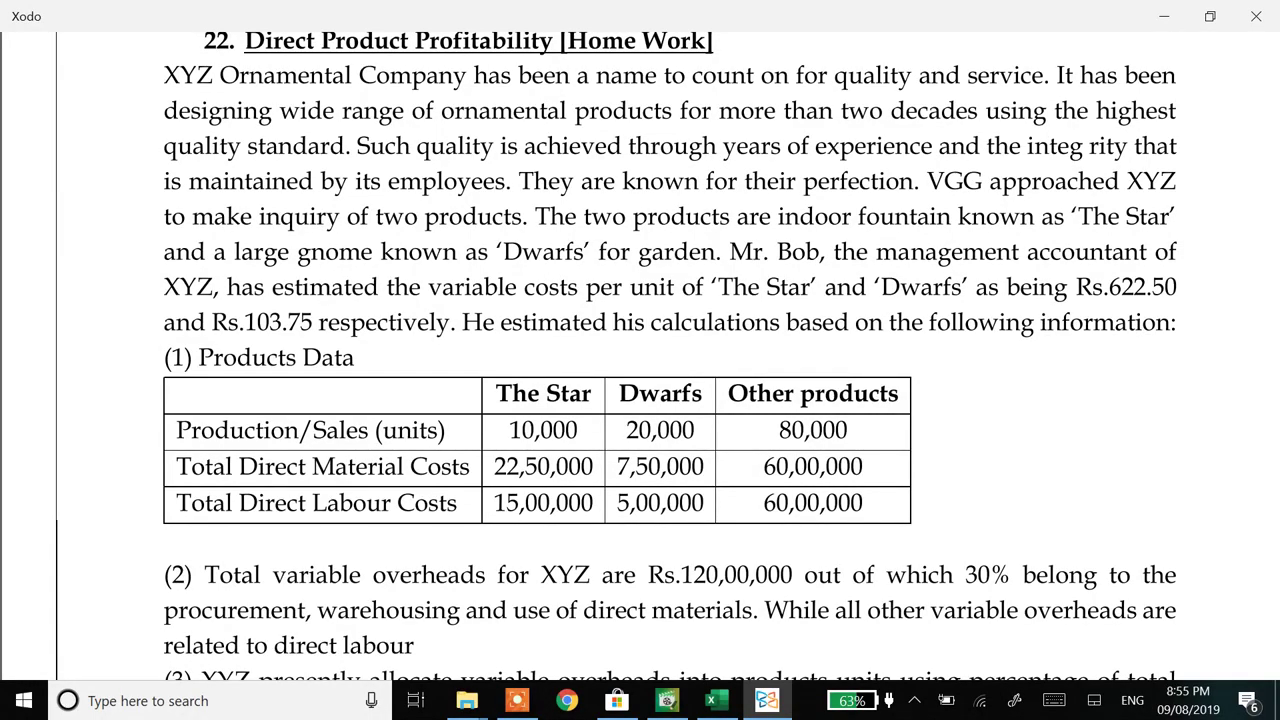
{"action": "scroll", "coordinate": [640, 356], "scroll_direction": "down", "scroll_amount": 2}
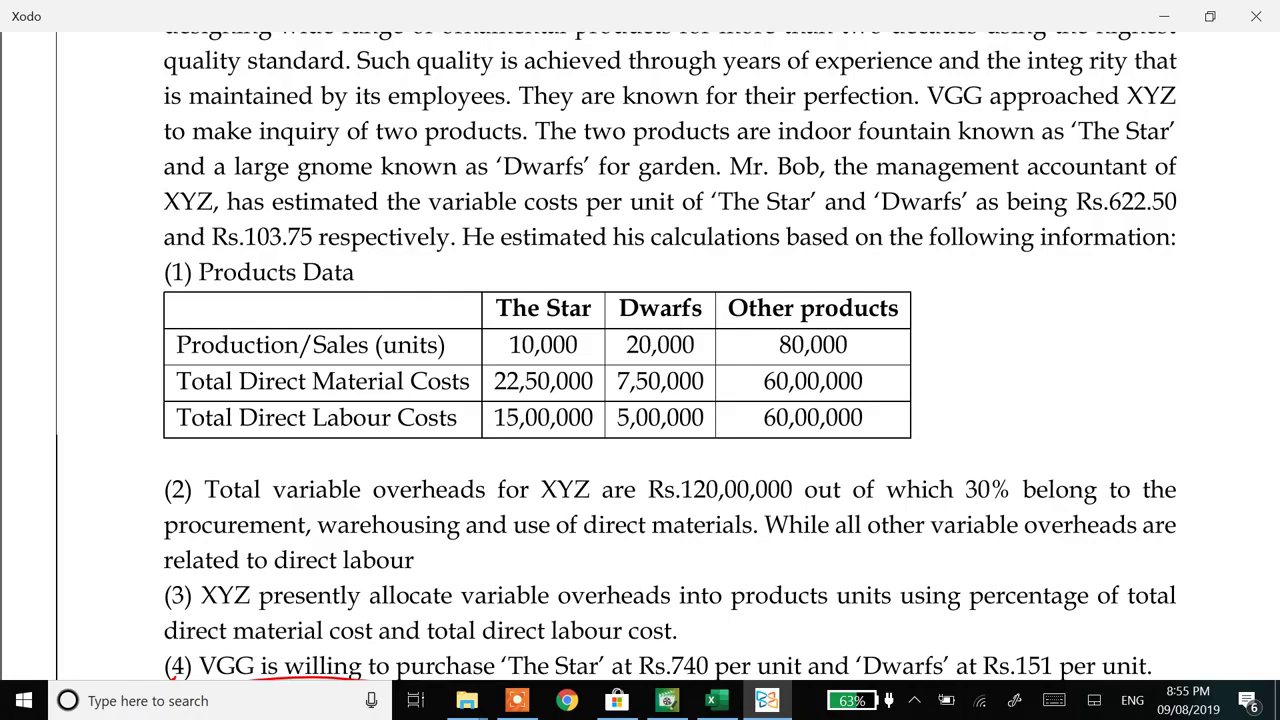
{"action": "scroll", "coordinate": [665, 355], "scroll_direction": "down", "scroll_amount": 3}
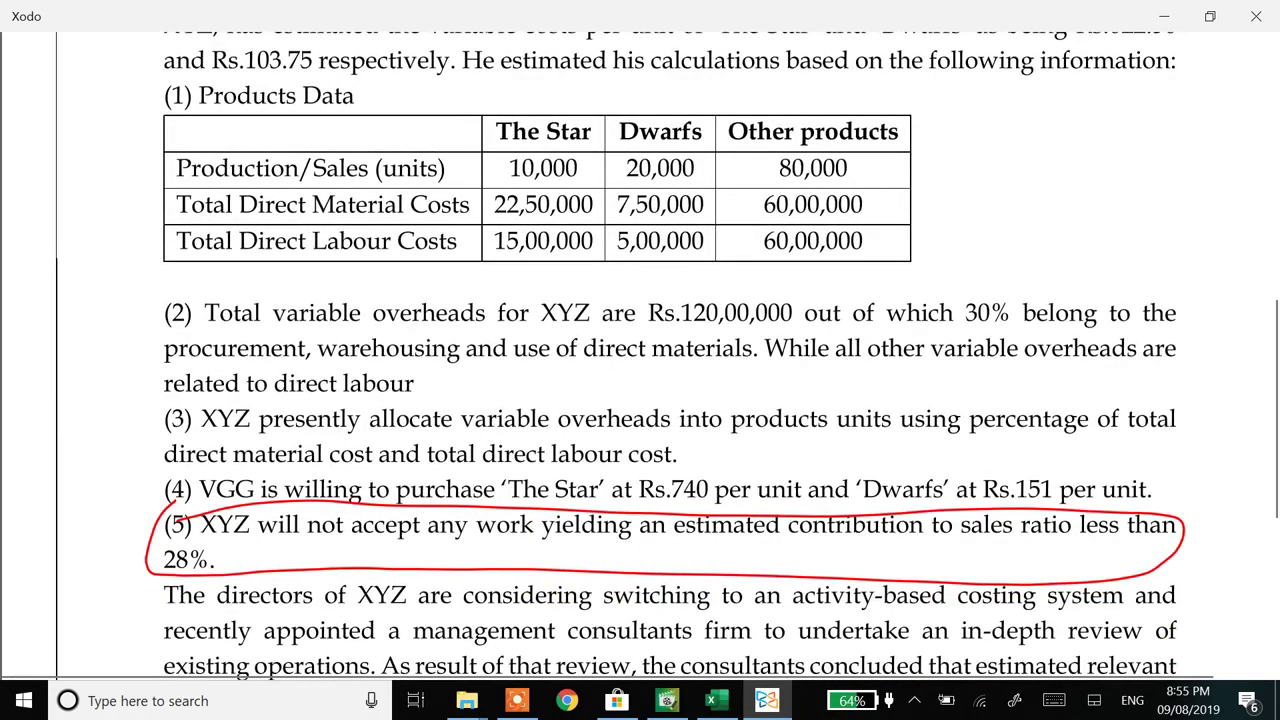
{"action": "left_click", "coordinate": [686, 528]}
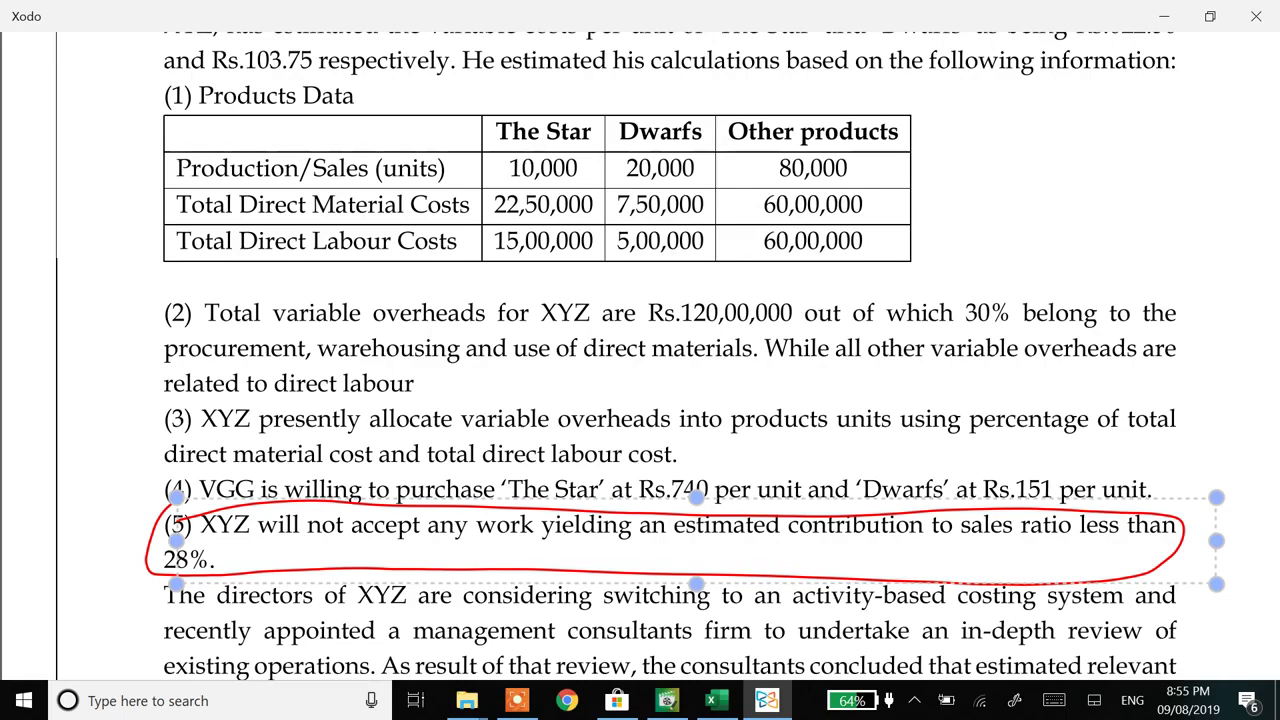
{"action": "mouse_move", "coordinate": [686, 528]}
{"action": "left_mouse_down"}
{"action": "mouse_move", "coordinate": [743, 585]}
{"action": "mouse_move", "coordinate": [805, 510]}
{"action": "mouse_move", "coordinate": [520, 595]}
{"action": "mouse_move", "coordinate": [522, 535]}
{"action": "left_mouse_up"}
{"action": "scroll", "coordinate": [640, 400], "scroll_direction": "down", "scroll_amount": 2}
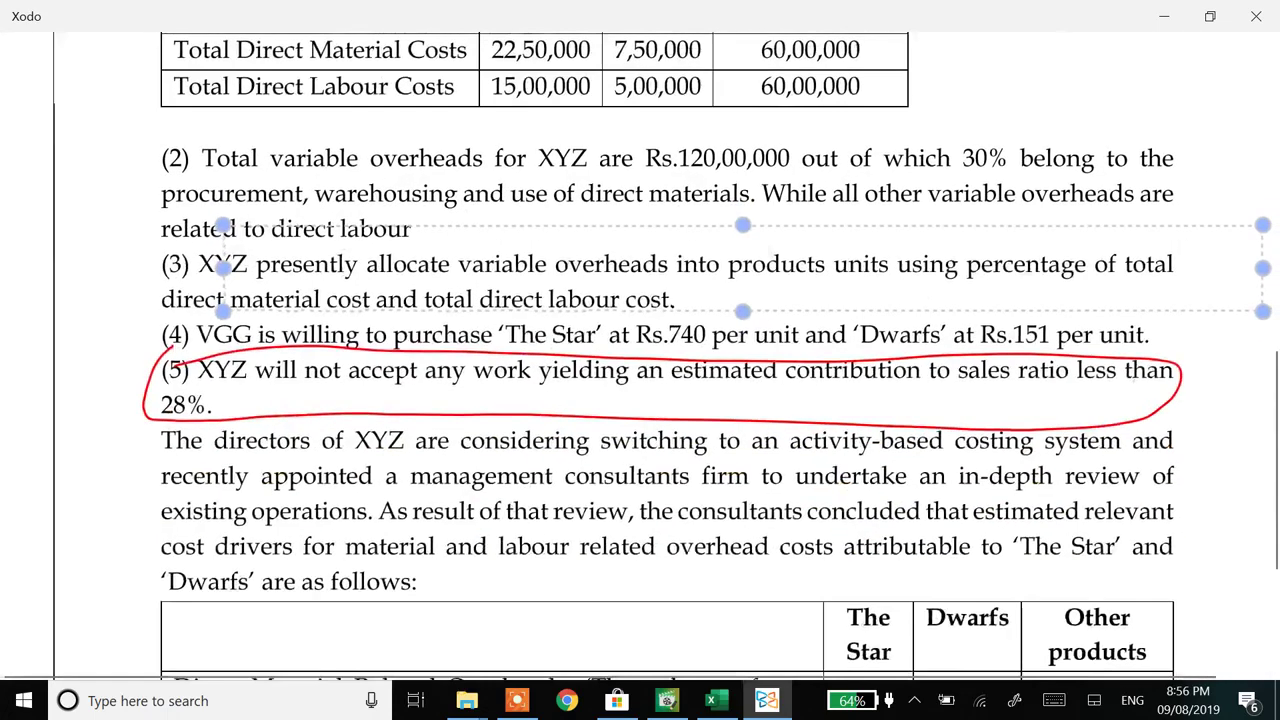
{"action": "left_click_drag", "start_coordinate": [743, 268], "coordinate": [777, 518]}
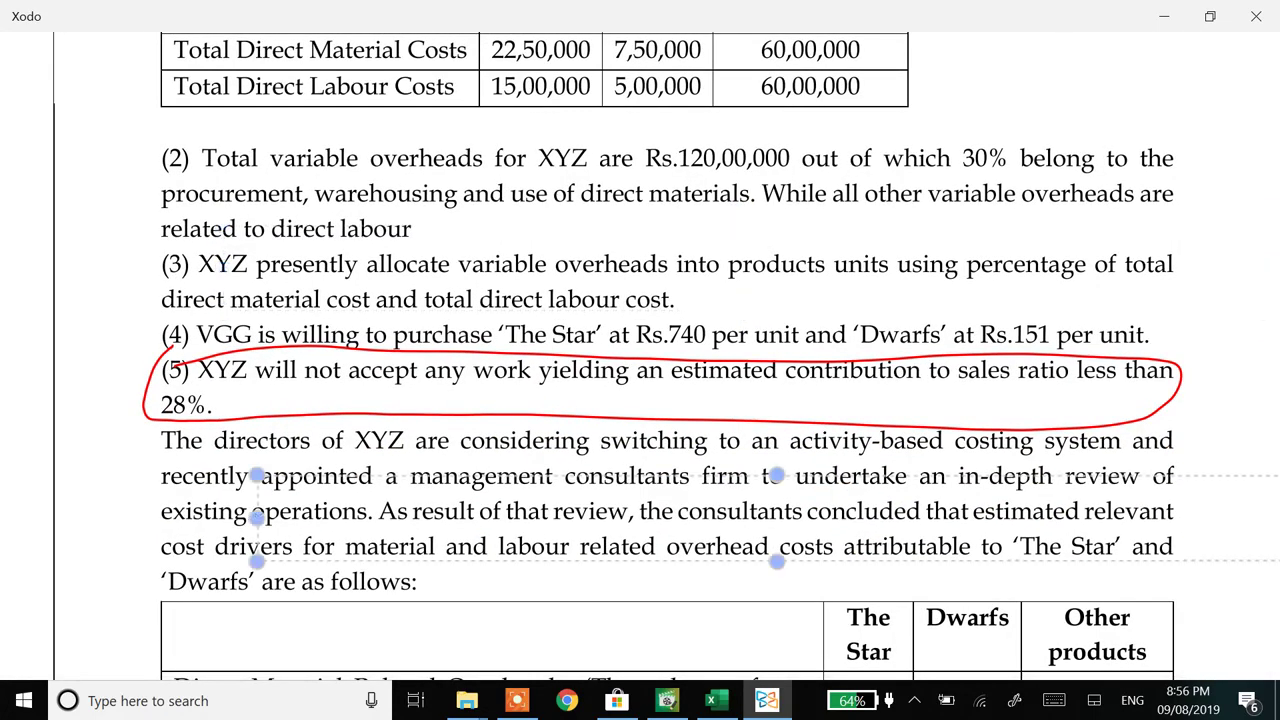
{"action": "mouse_move", "coordinate": [1152, 497]}
{"action": "left_mouse_down"}
{"action": "mouse_move", "coordinate": [1188, 248]}
{"action": "mouse_move", "coordinate": [1188, 422]}
{"action": "left_mouse_up"}
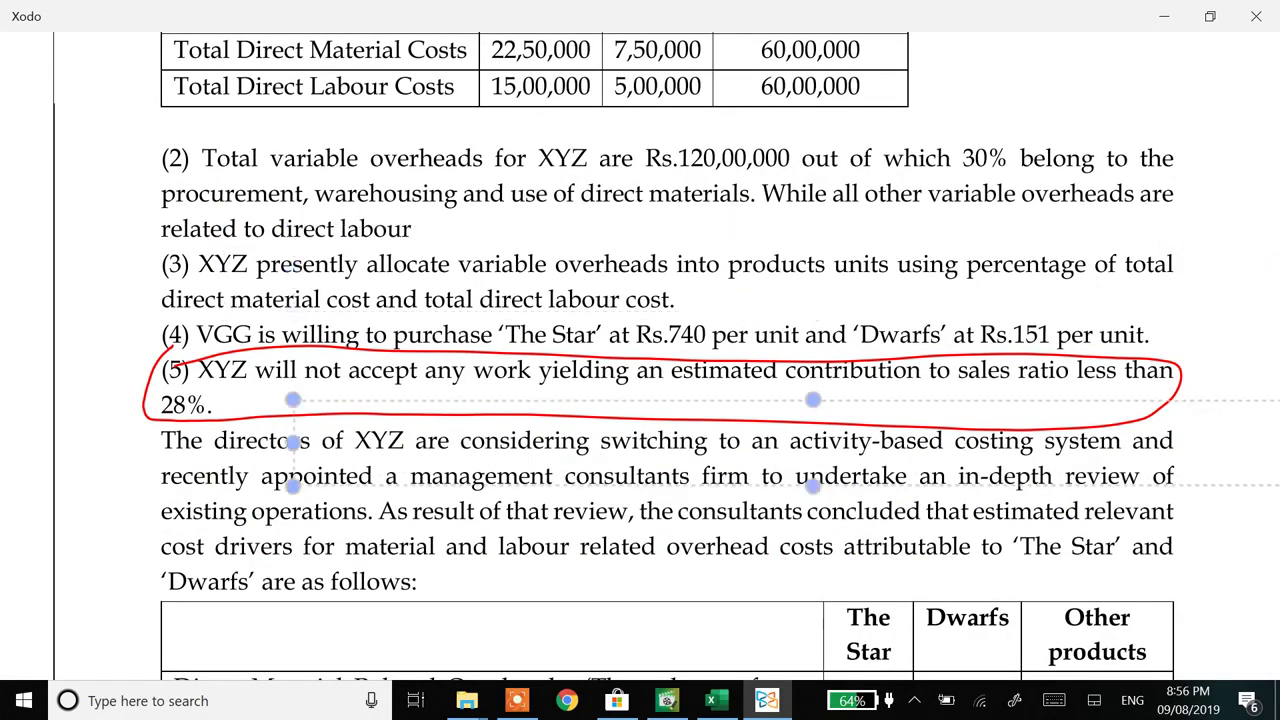
{"action": "left_click_drag", "start_coordinate": [813, 443], "coordinate": [517, 310]}
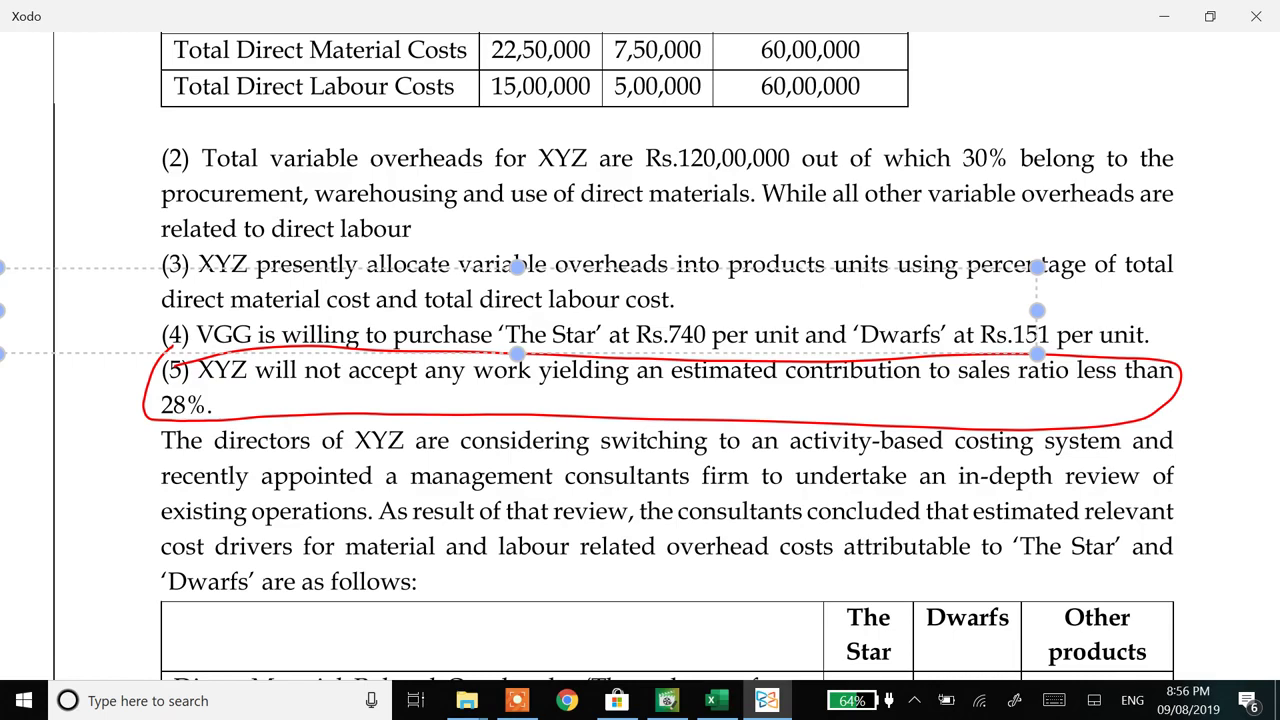
{"action": "key", "text": "Page_Down"}
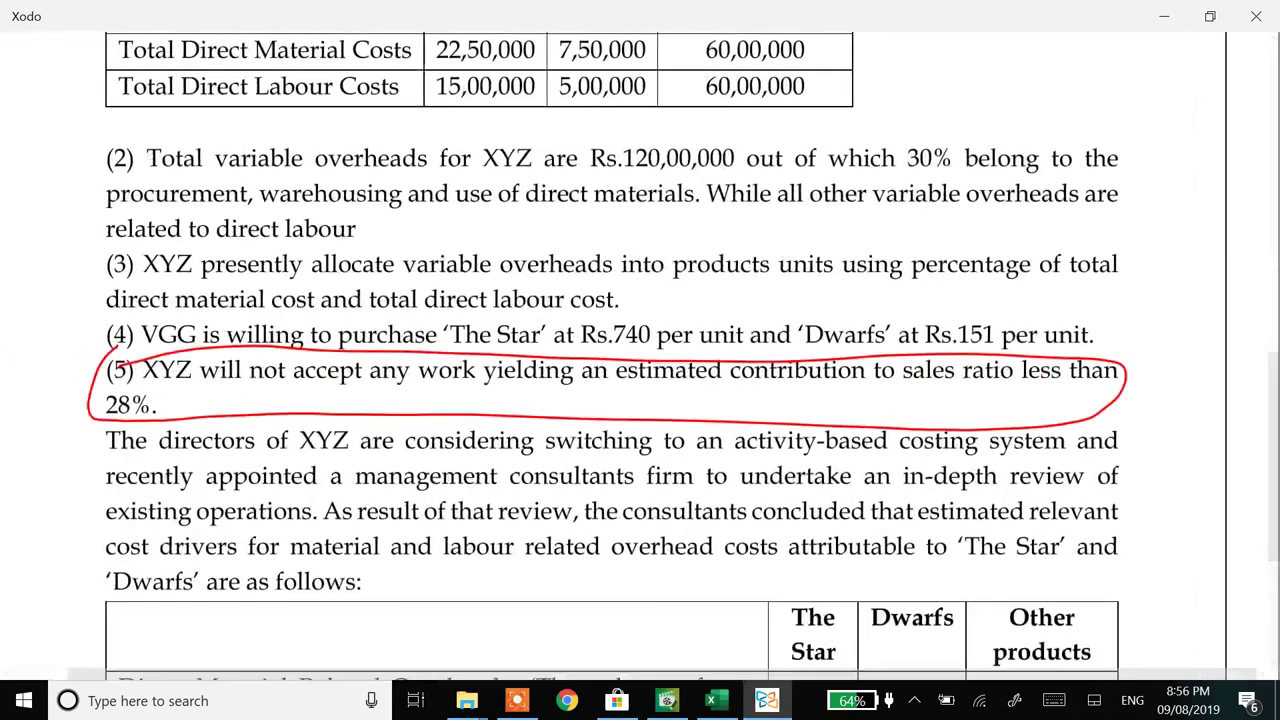
- Delete the red ink outlines around point (5), the Material Ratio per product unit label, and its row of values
{"action": "left_click", "coordinate": [605, 357]}
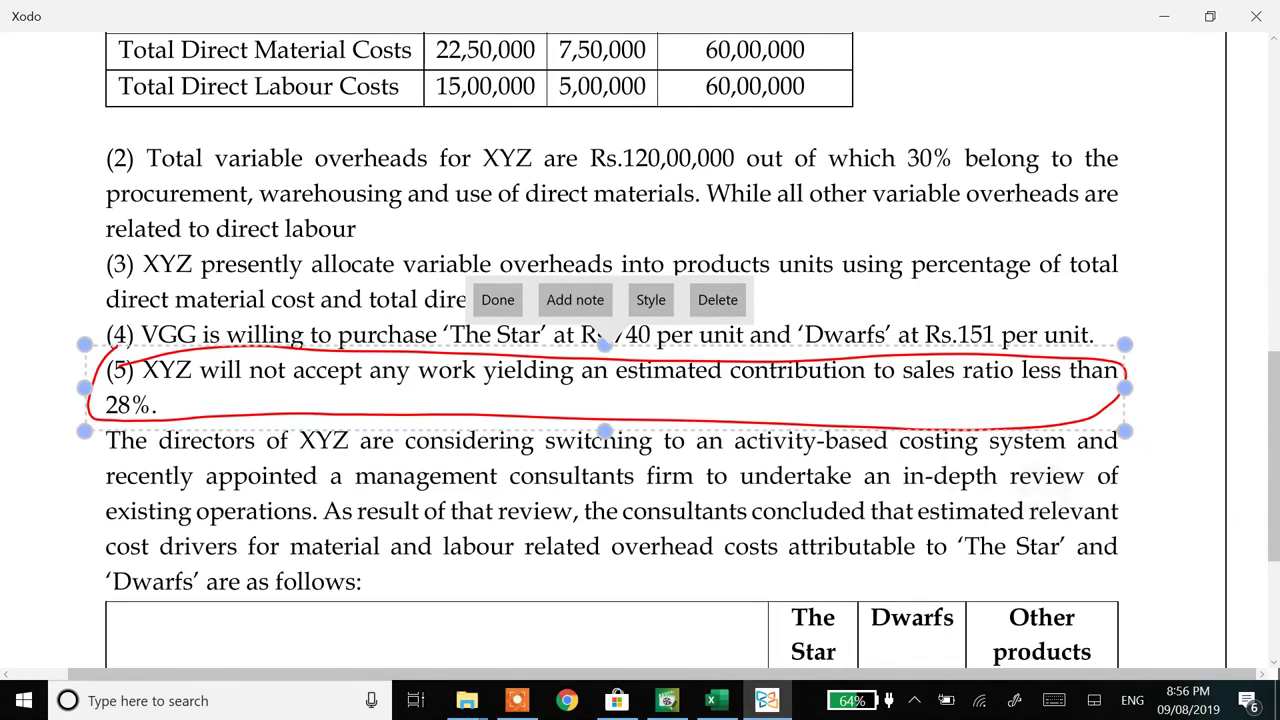
{"action": "key", "text": "Escape"}
{"action": "scroll", "coordinate": [640, 400], "scroll_direction": "down", "scroll_amount": 3}
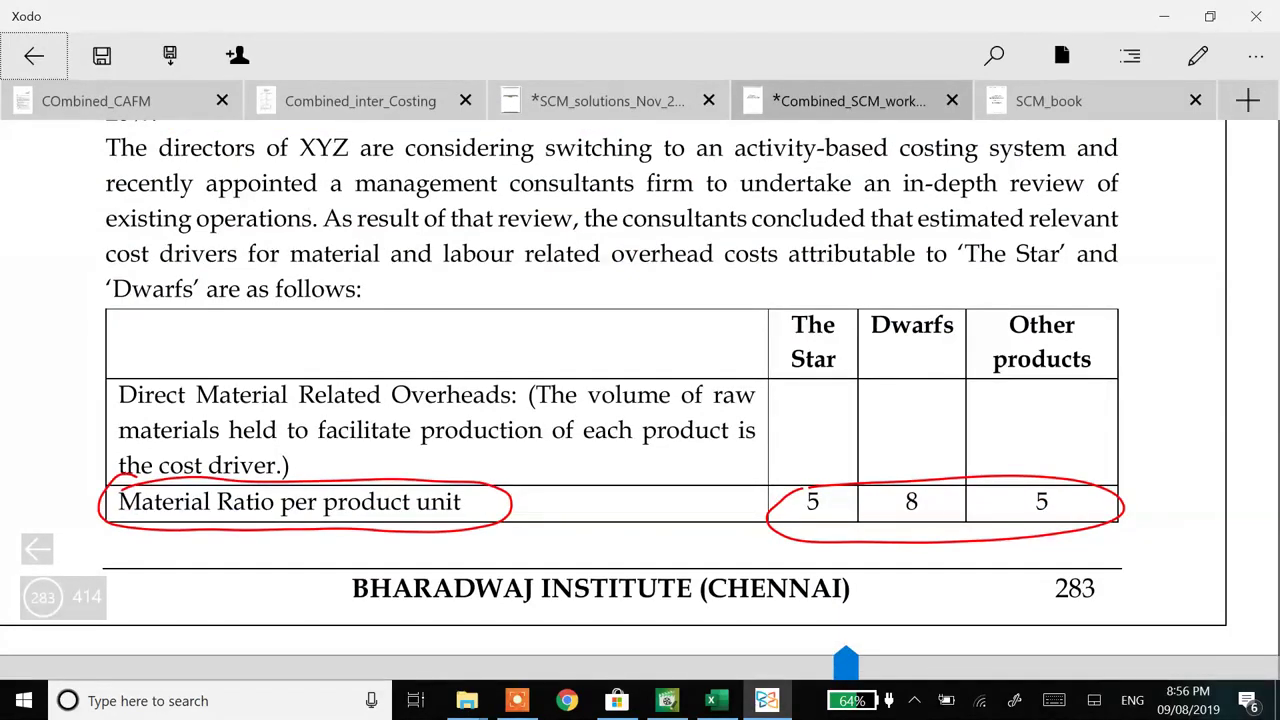
{"action": "left_click", "coordinate": [303, 501]}
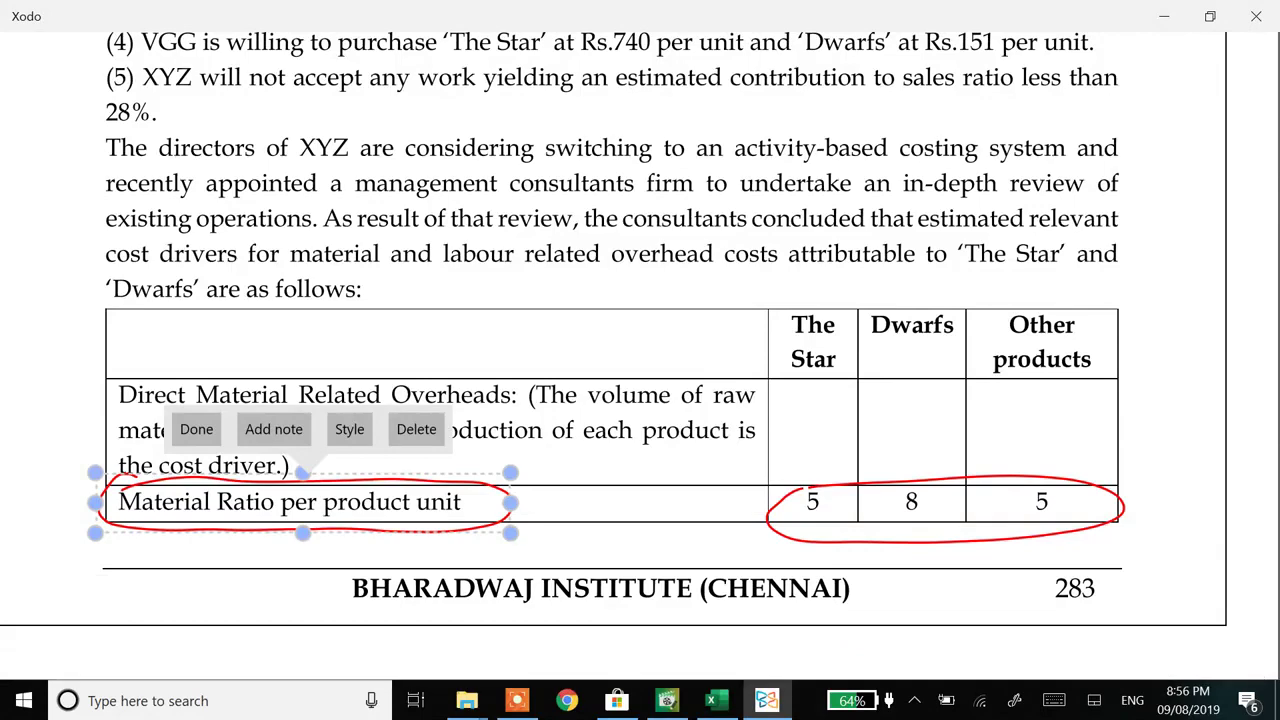
{"action": "key", "text": "Delete"}
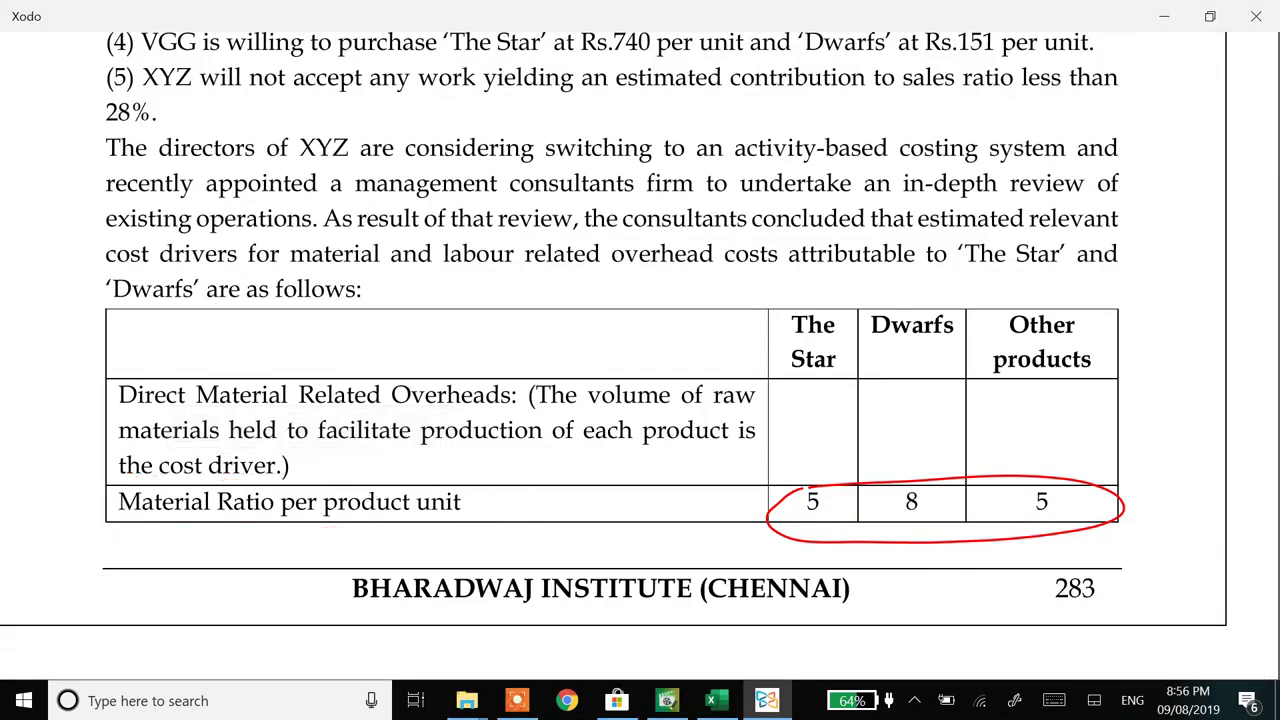
{"action": "left_click", "coordinate": [943, 508]}
{"action": "key", "text": "Delete"}
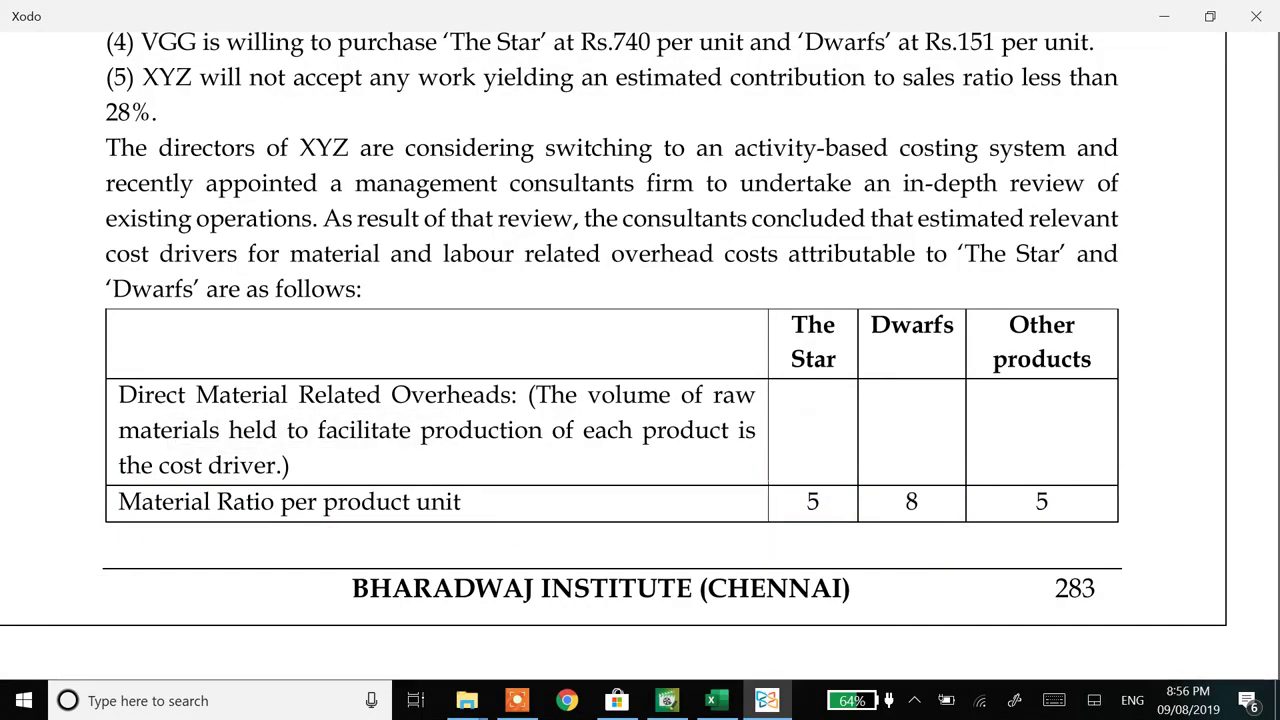
- Review the labour operations data and requirements of question 22, and reread its notes on variable overheads, selling prices and cost drivers
{"action": "scroll", "coordinate": [640, 356], "scroll_direction": "down", "scroll_amount": 1}
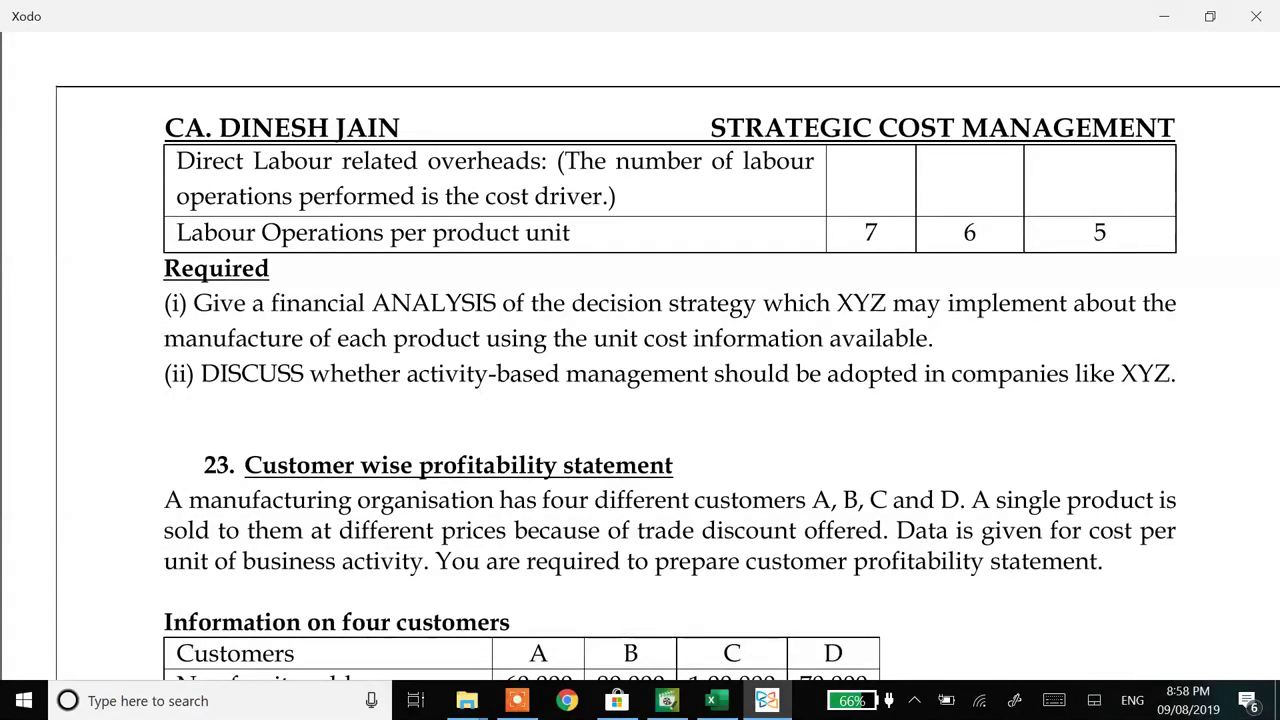
{"action": "scroll", "coordinate": [640, 356], "scroll_direction": "up", "scroll_amount": 6}
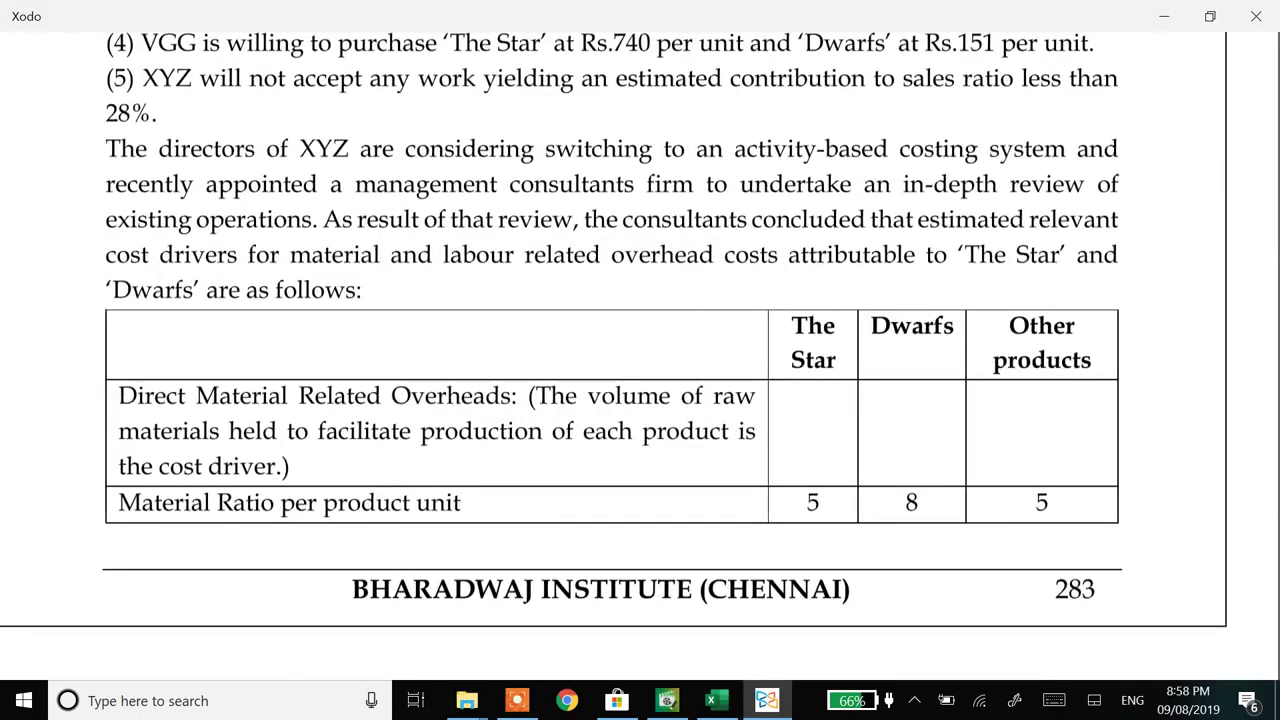
{"action": "scroll", "coordinate": [640, 356], "scroll_direction": "up", "scroll_amount": 3}
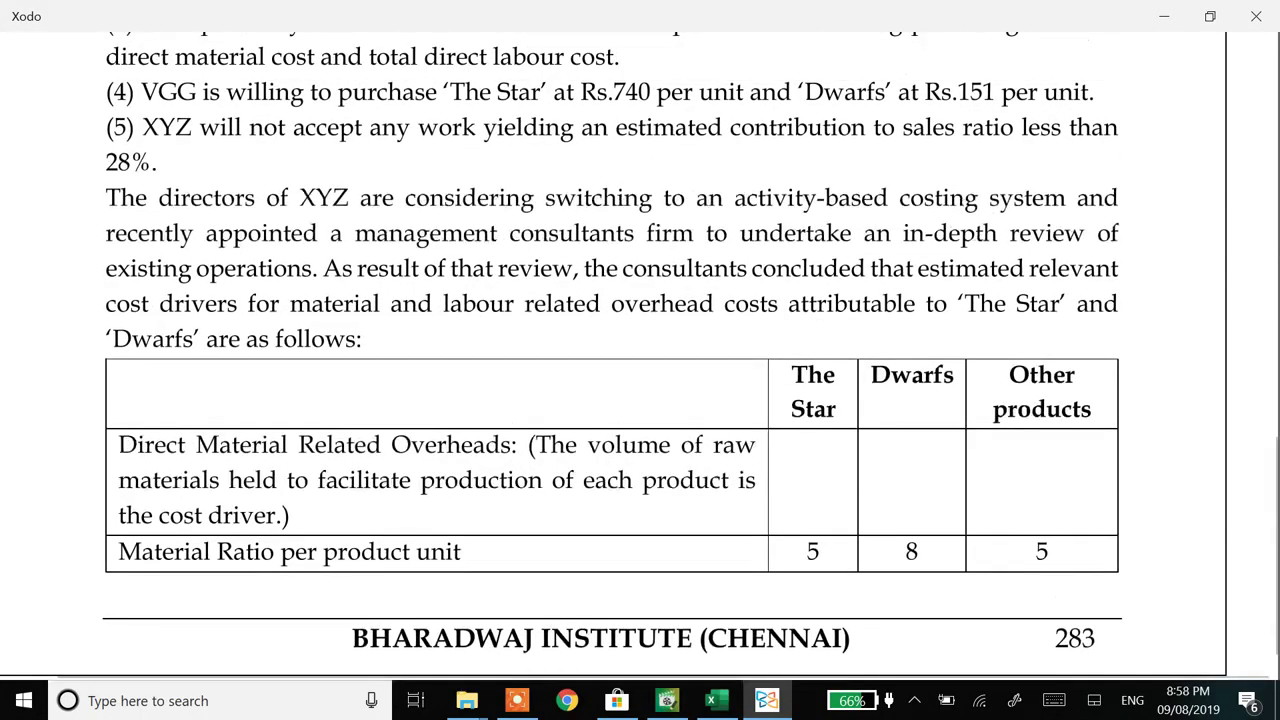
{"action": "scroll", "coordinate": [640, 356], "scroll_direction": "up", "scroll_amount": 1}
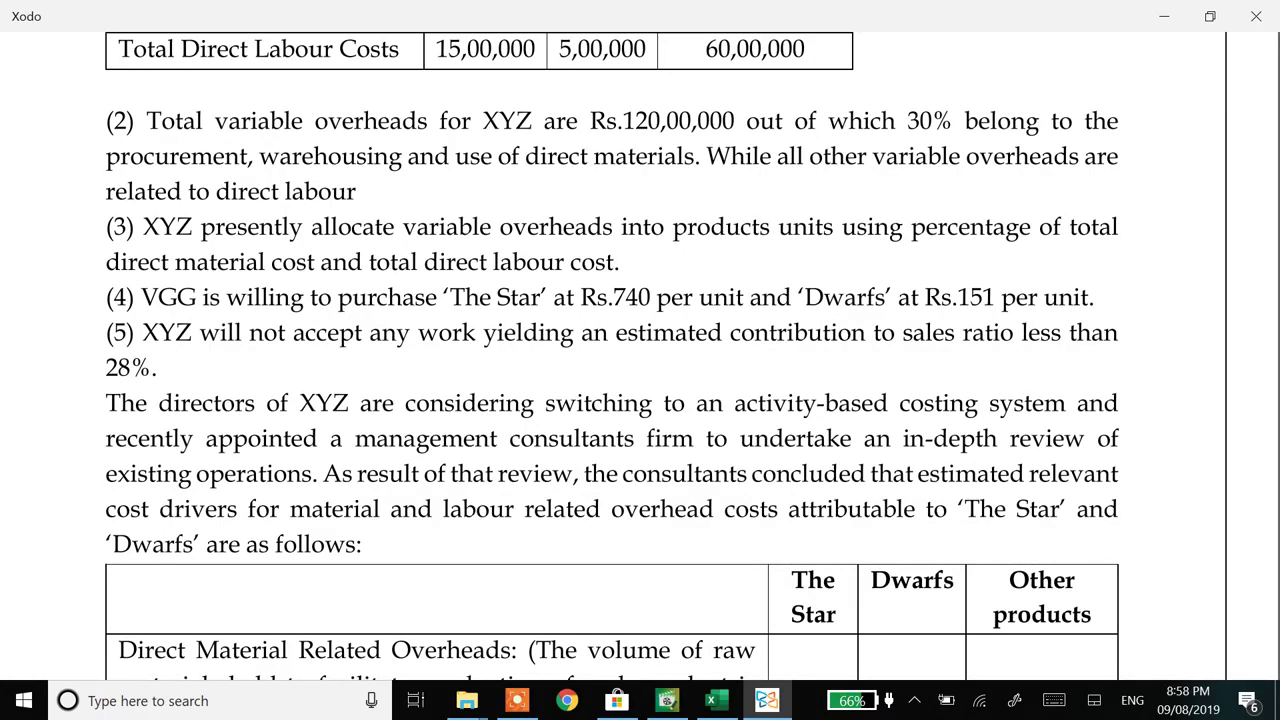
{"action": "scroll", "coordinate": [640, 356], "scroll_direction": "left", "scroll_amount": 4}
{"action": "scroll", "coordinate": [640, 356], "scroll_direction": "right", "scroll_amount": 3}
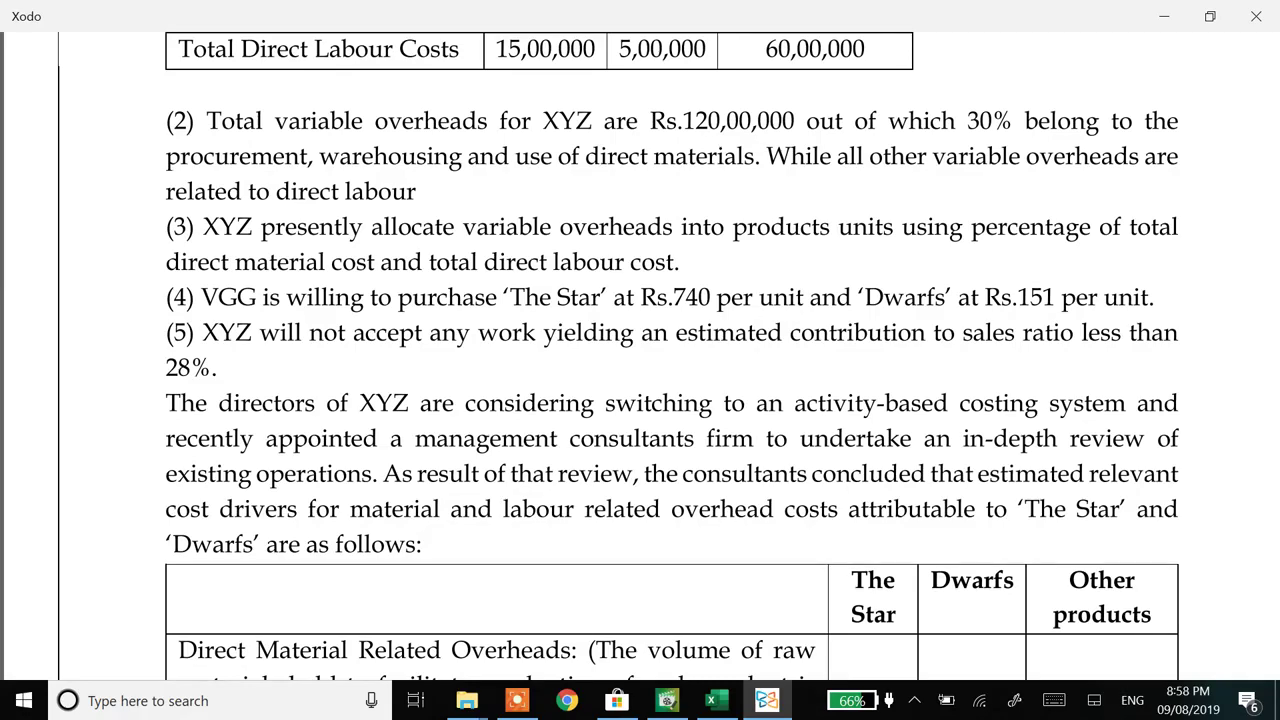
- Switch to the SCM_nov_2019.xlsx workbook in Excel and open the blank sheet following the operating income reconciliation
{"action": "key", "text": "alt+Tab"}
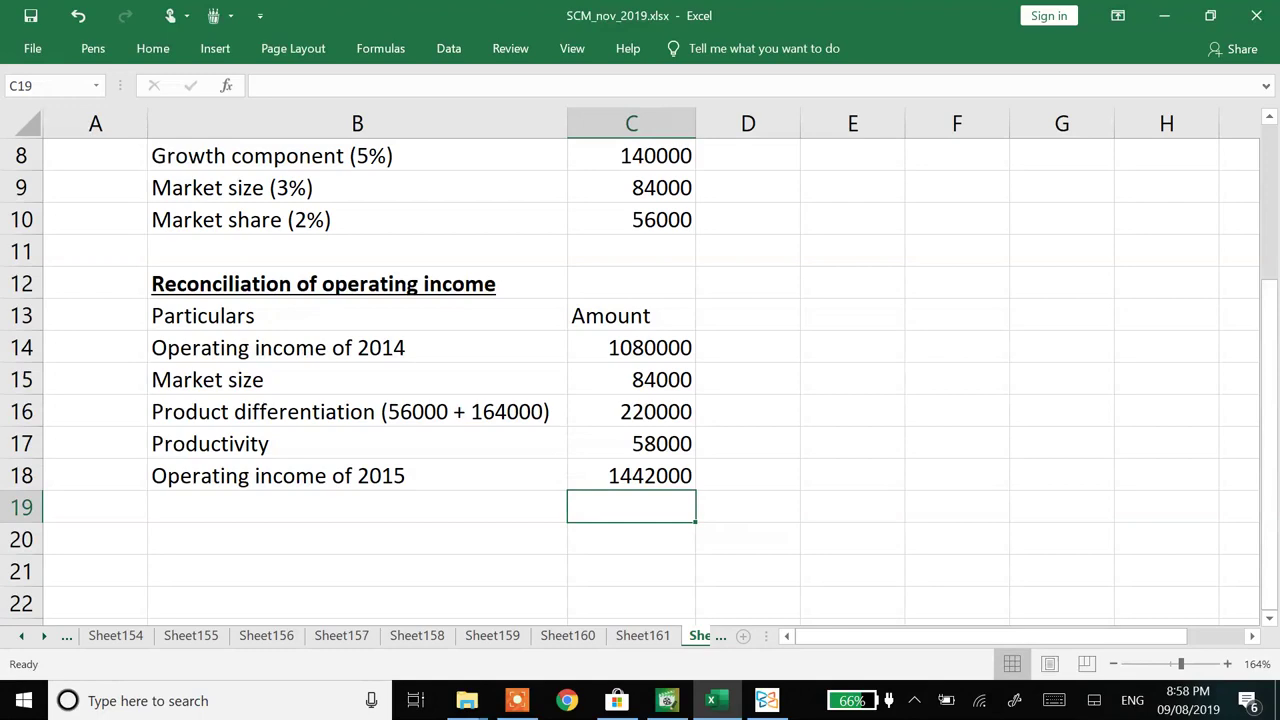
{"action": "key", "text": "ctrl+Page_Down"}
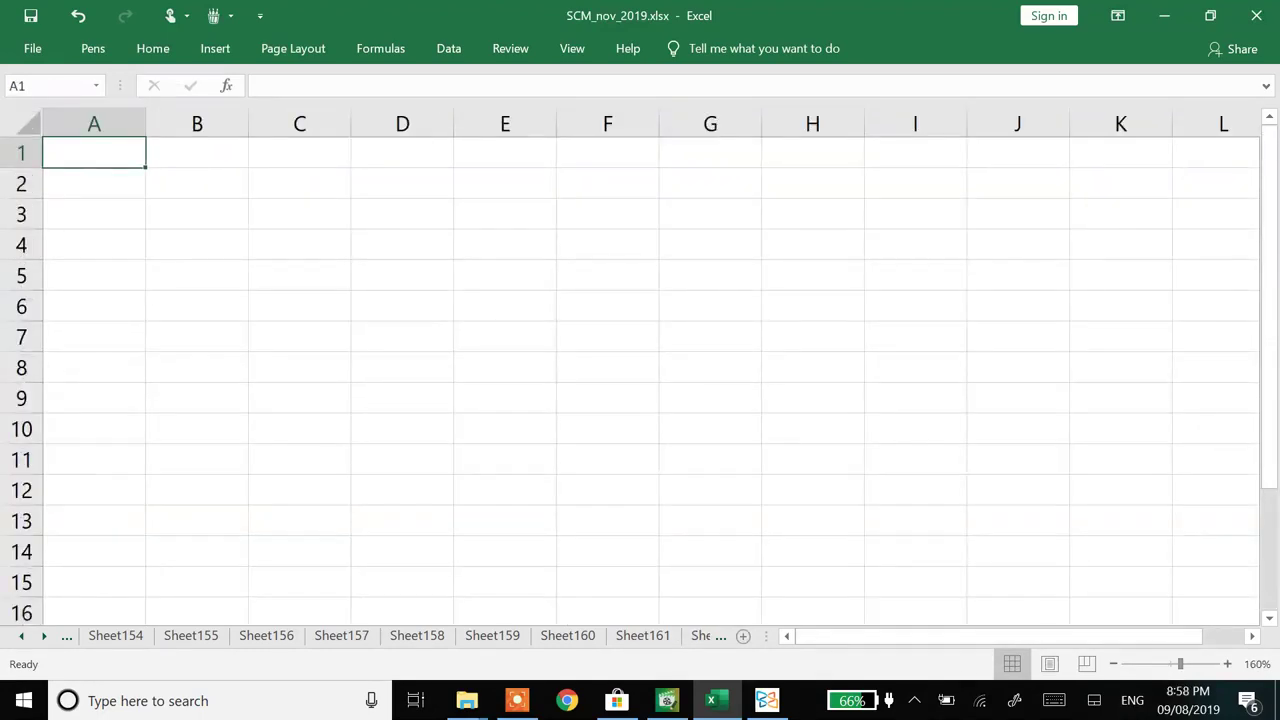
{"action": "left_click_drag", "start_coordinate": [1180, 664], "coordinate": [1187, 664]}
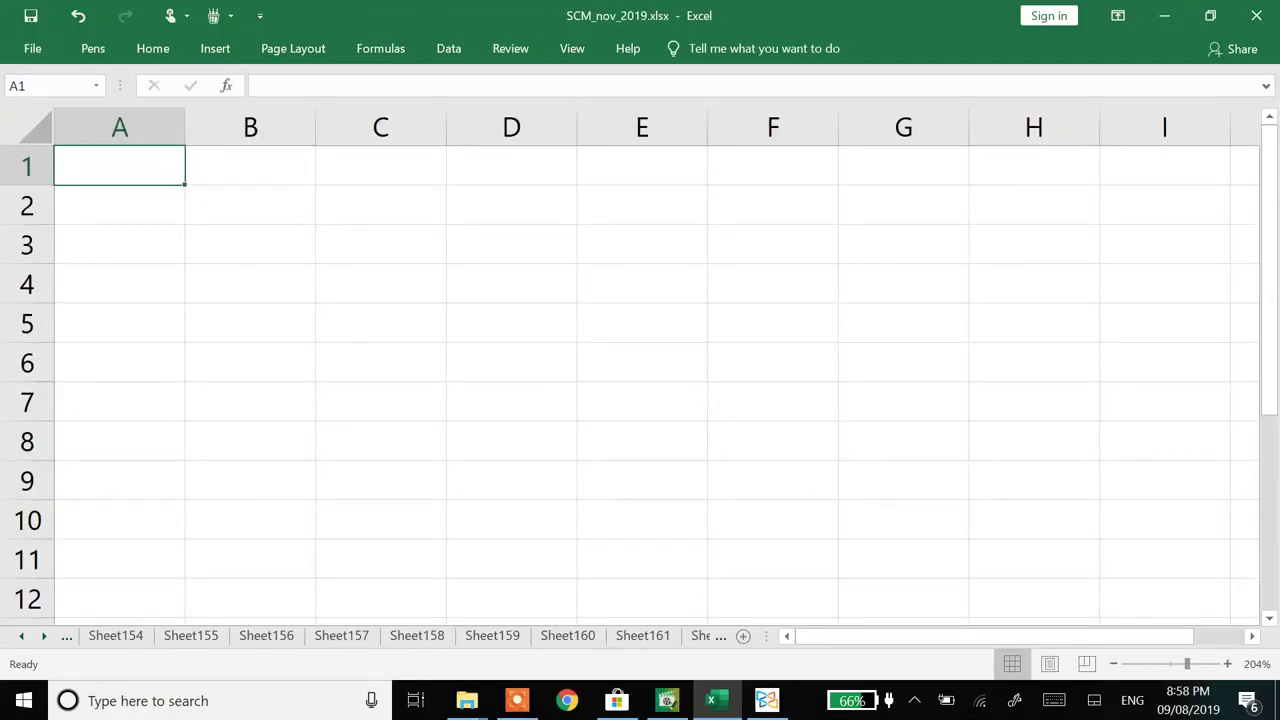
- Enter the heading "WN 1: Computation of cost driver rate under traditional system" in A1 and make it bold and underlined
{"action": "type", "text": "WN 1:"}
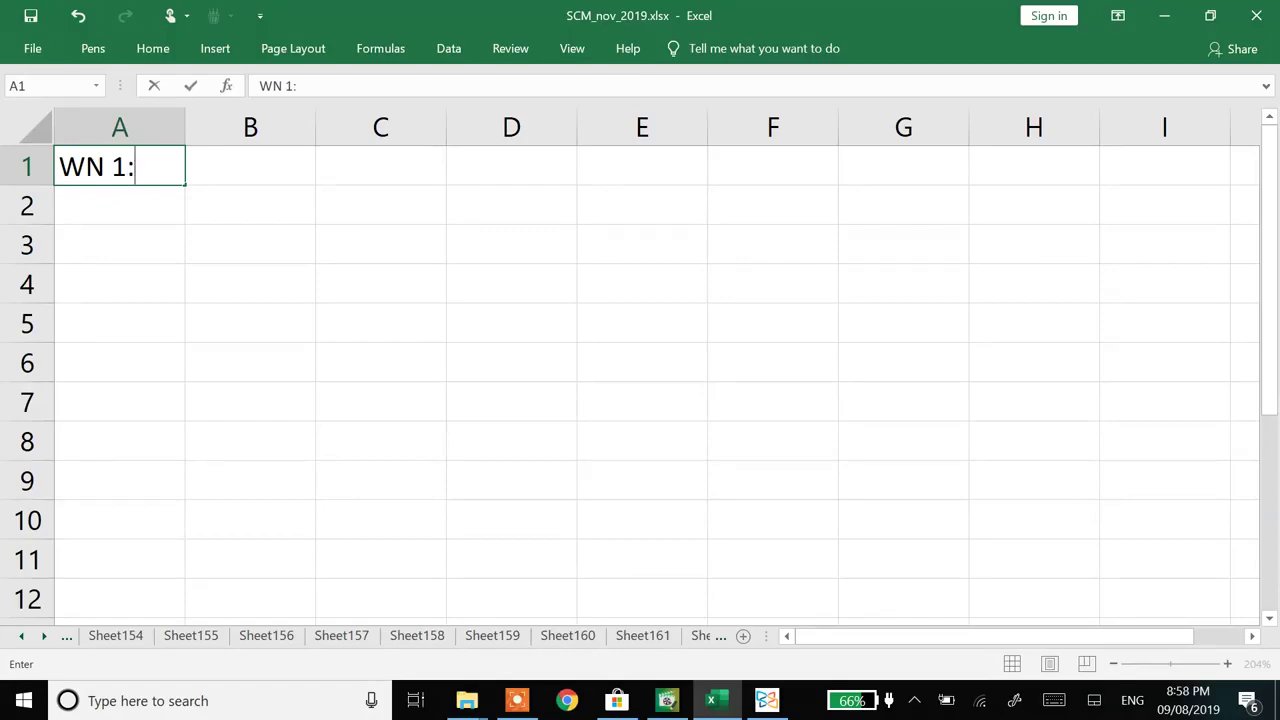
{"action": "type", "text": " Computatio"}
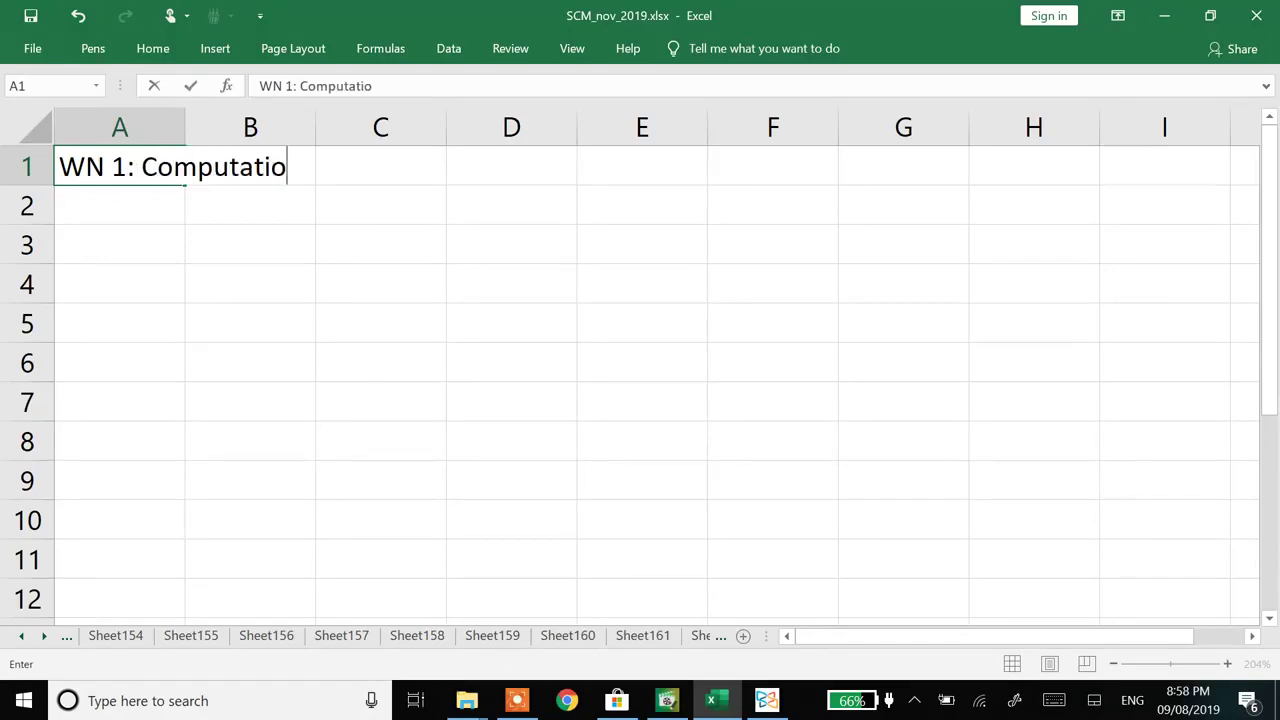
{"action": "type", "text": "n of cost d"}
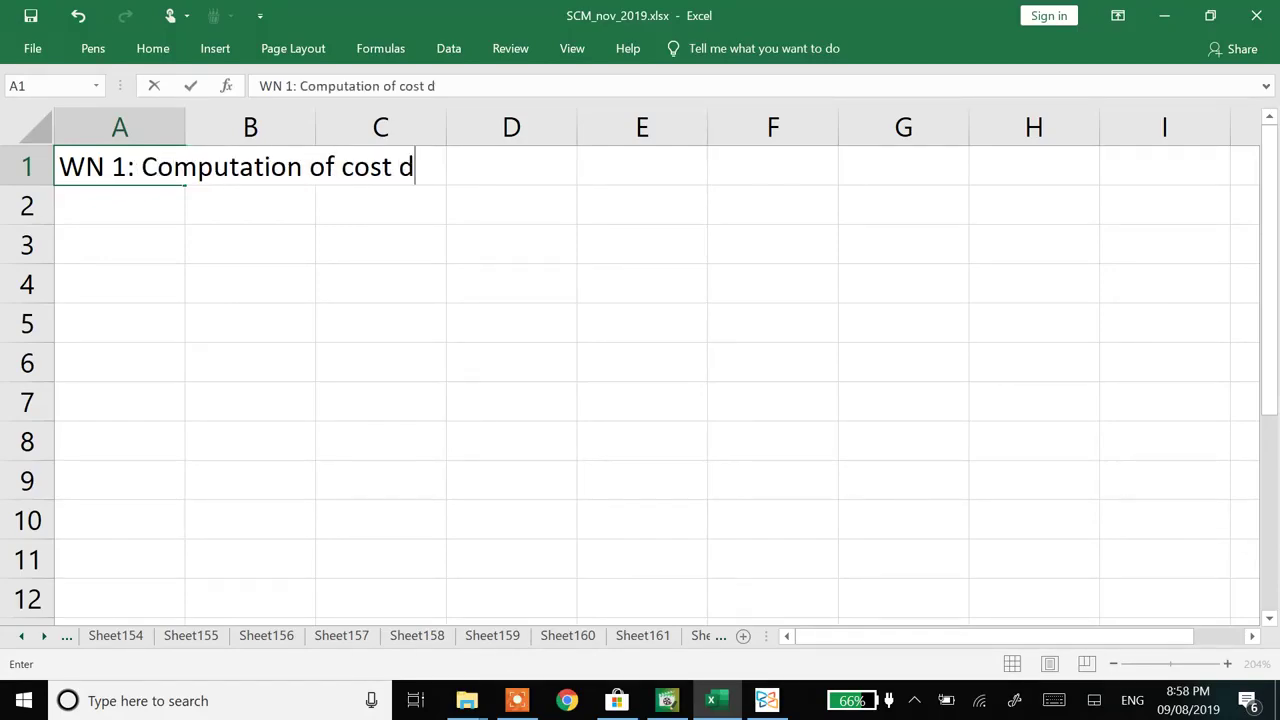
{"action": "type", "text": "river rate "}
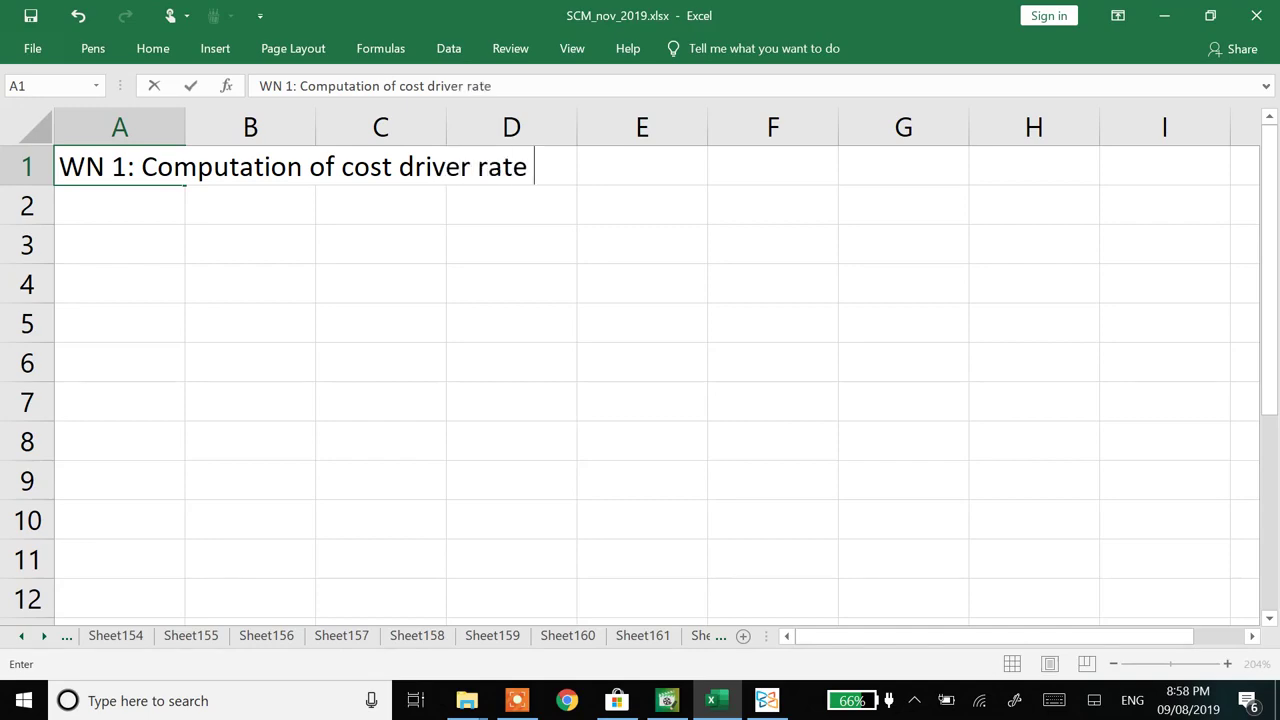
{"action": "type", "text": "under trad"}
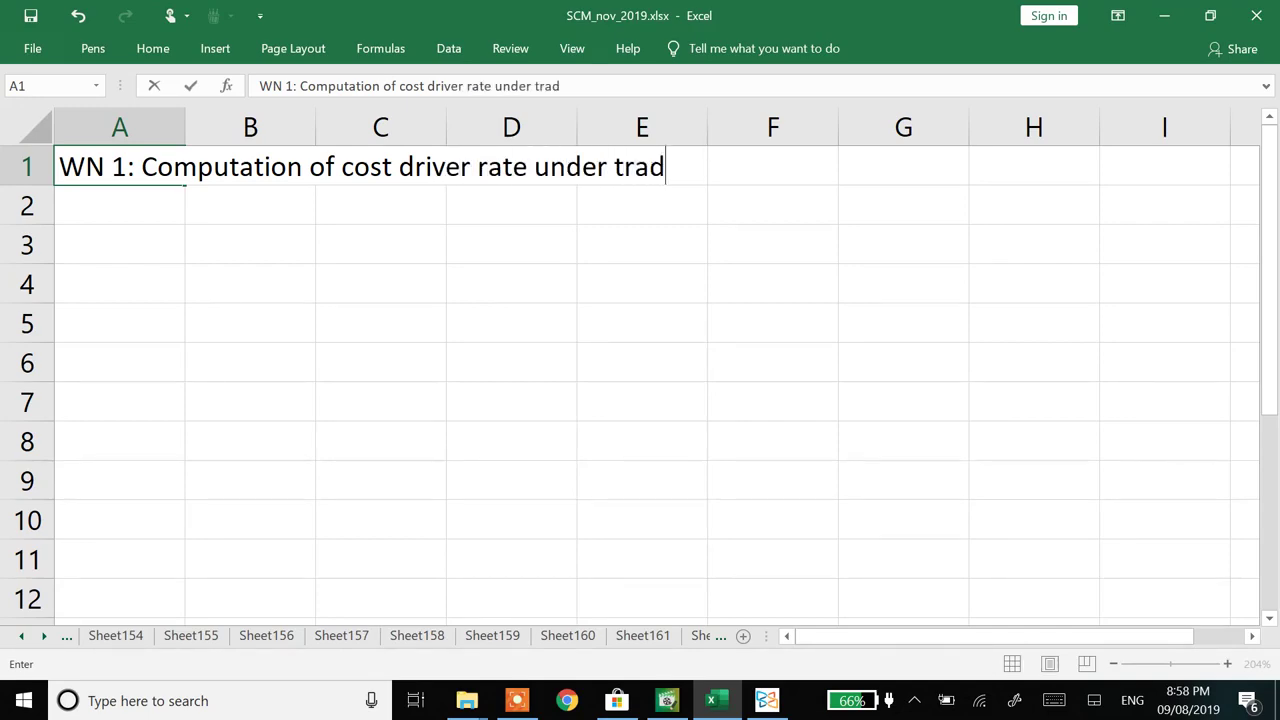
{"action": "type", "text": "itional system"}
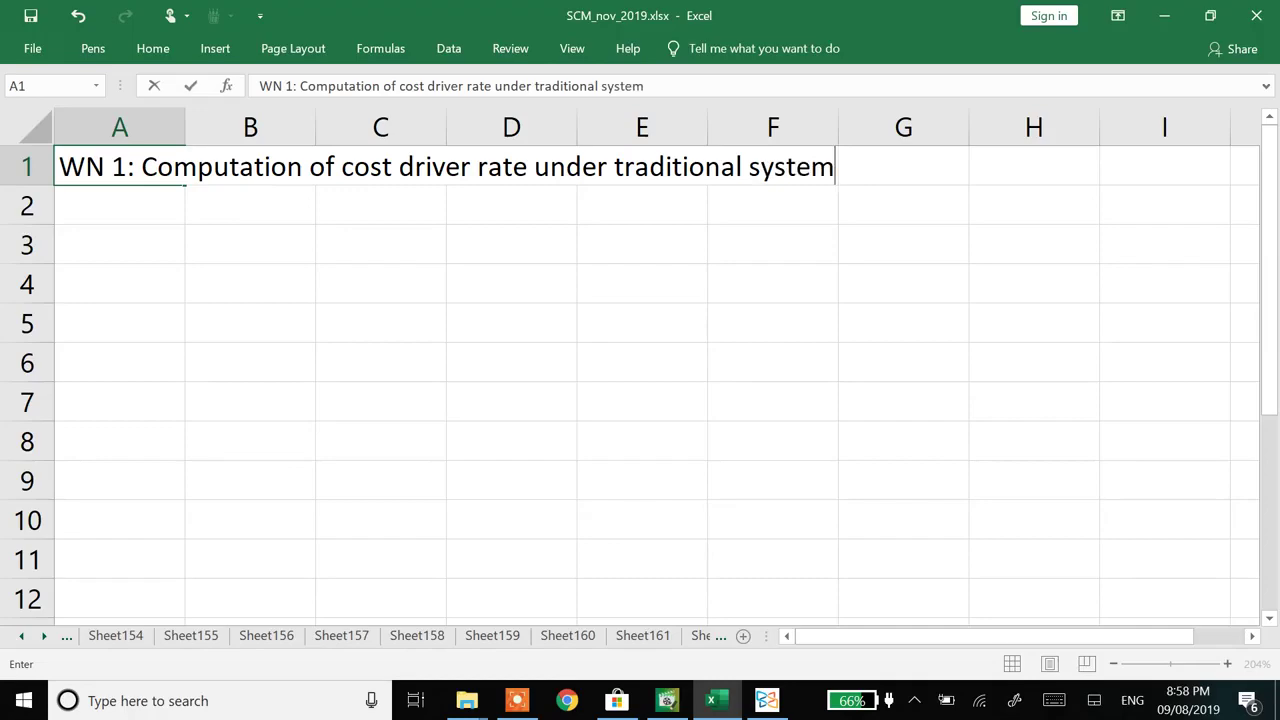
{"action": "key", "text": "Return"}
{"action": "left_click", "coordinate": [119, 166]}
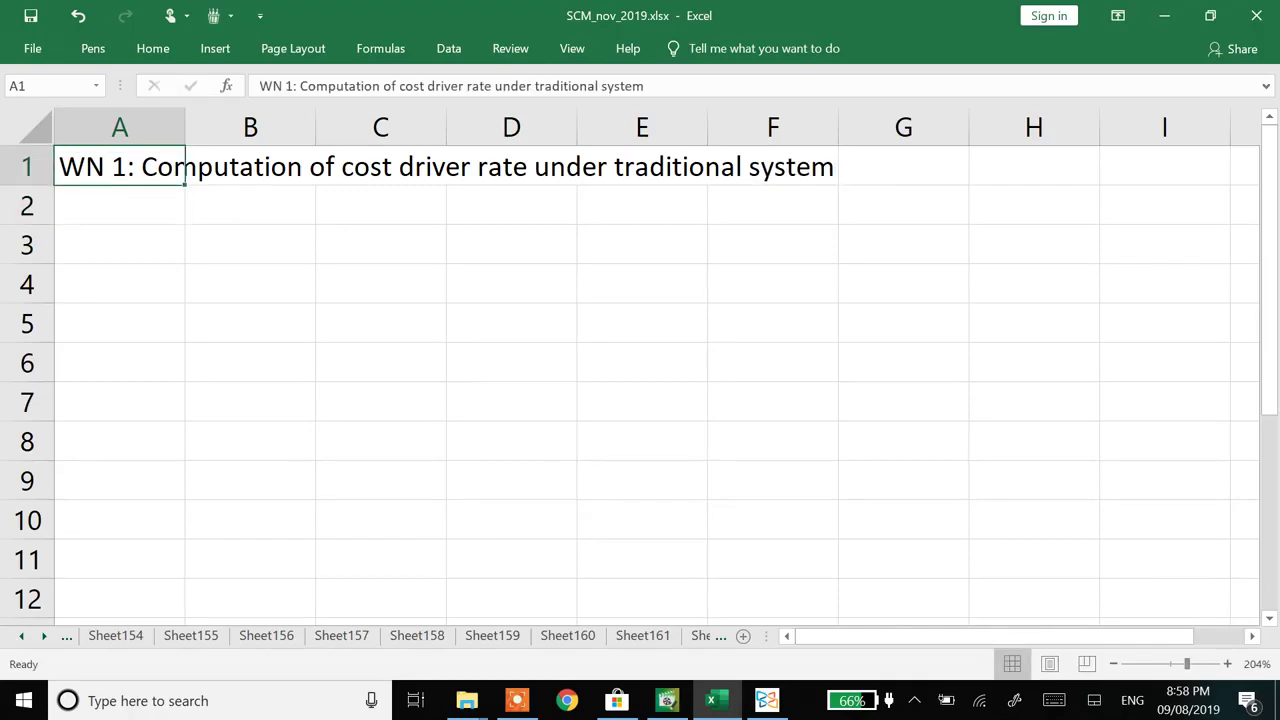
{"action": "key", "text": "ctrl+b"}
{"action": "key", "text": "ctrl+u"}
{"action": "left_click", "coordinate": [119, 205]}
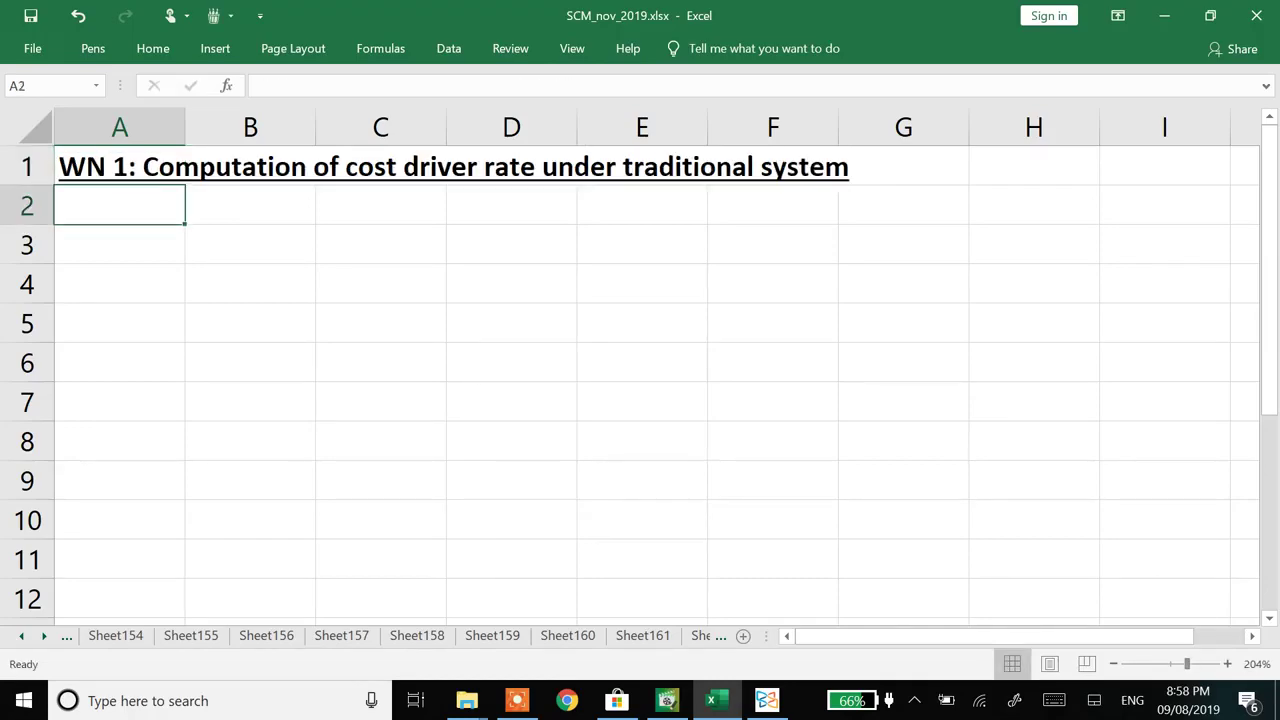
- Enter the header "Particulars" in A2 and autofit column A to it
{"action": "type", "text": "Particulars"}
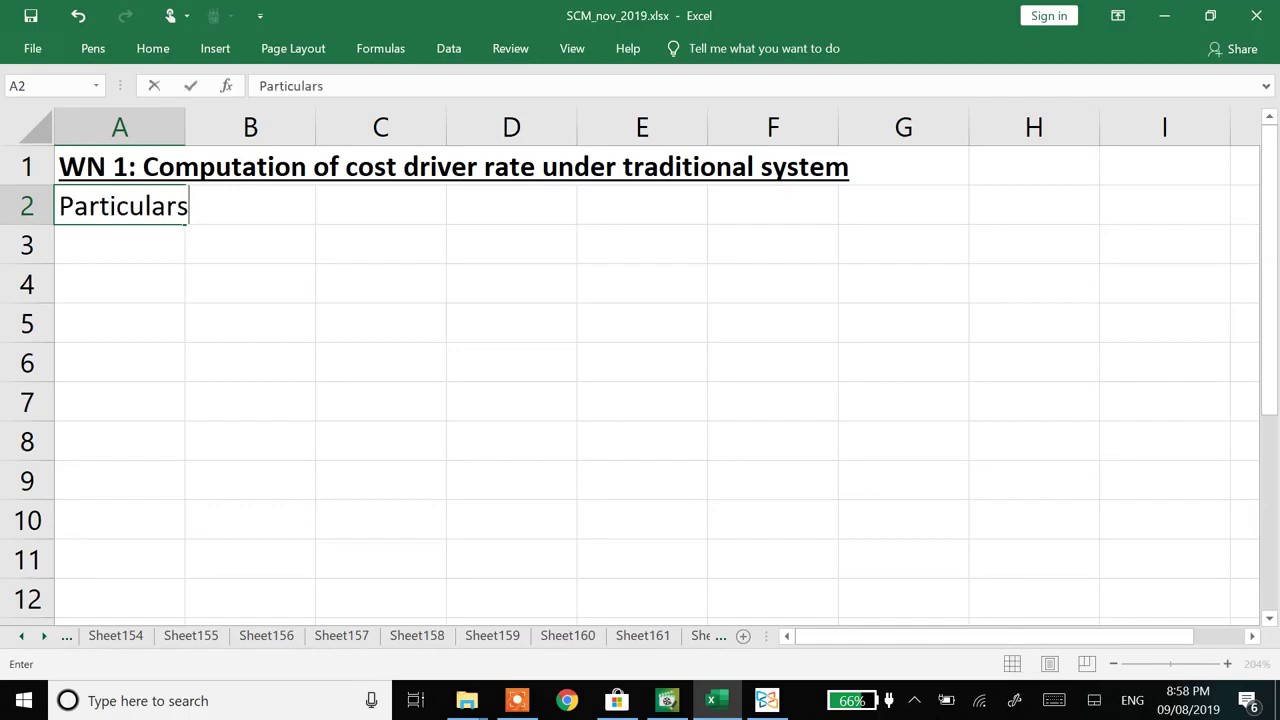
{"action": "key", "text": "Return"}
{"action": "key", "text": "Up"}
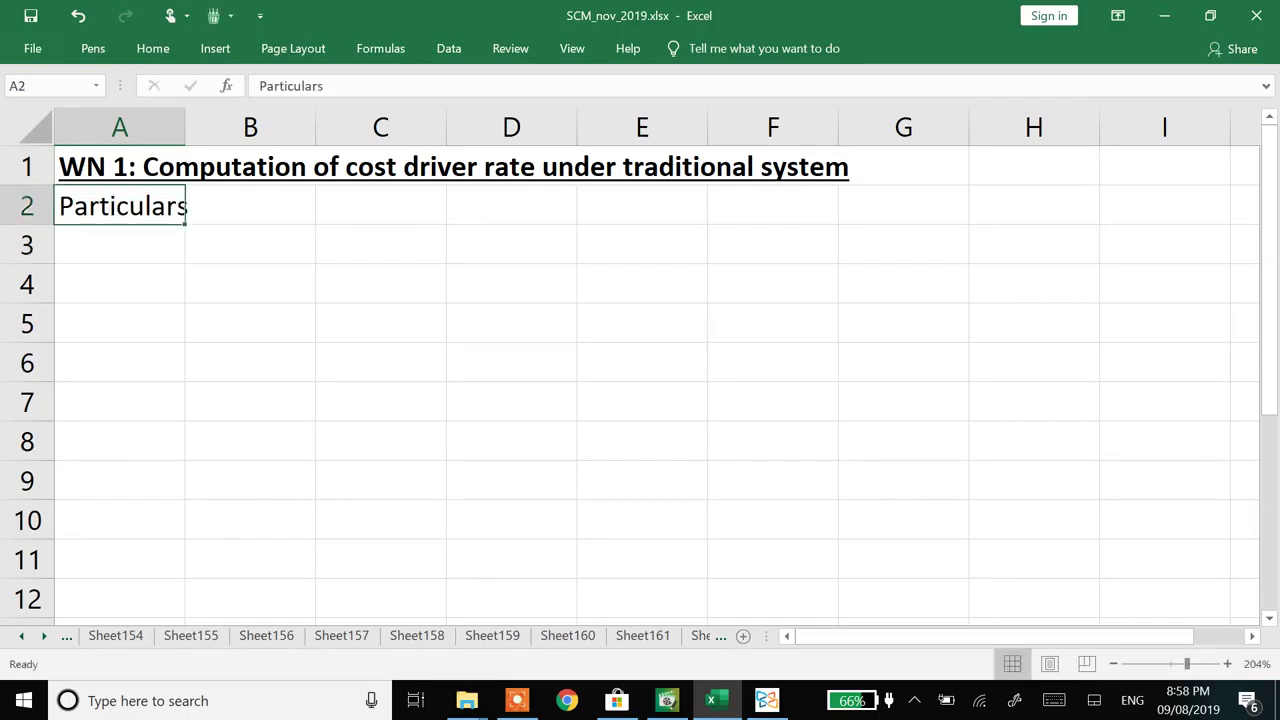
{"action": "key", "text": "alt"}
{"action": "key", "text": "o"}
{"action": "key", "text": "c"}
{"action": "key", "text": "a"}
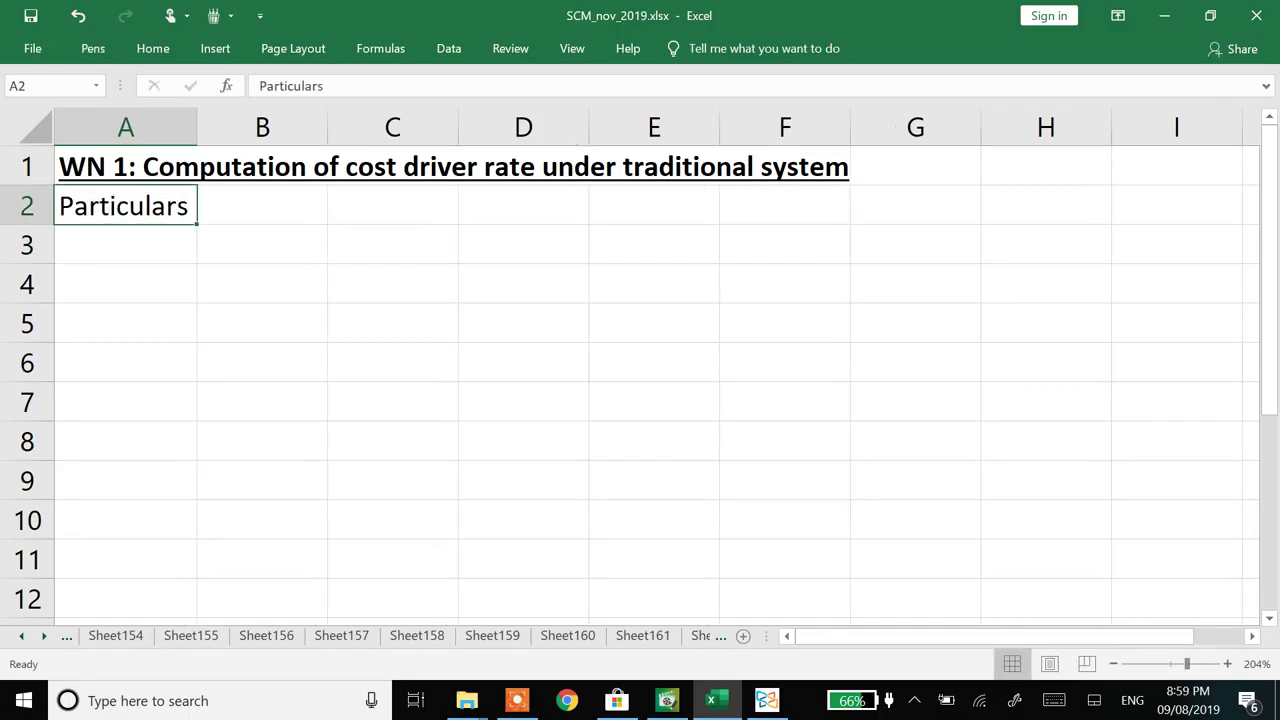
- Enter the header "Material related OH" in B2 and autofit column B to it
{"action": "key", "text": "Right"}
{"action": "type", "text": "Mater"}
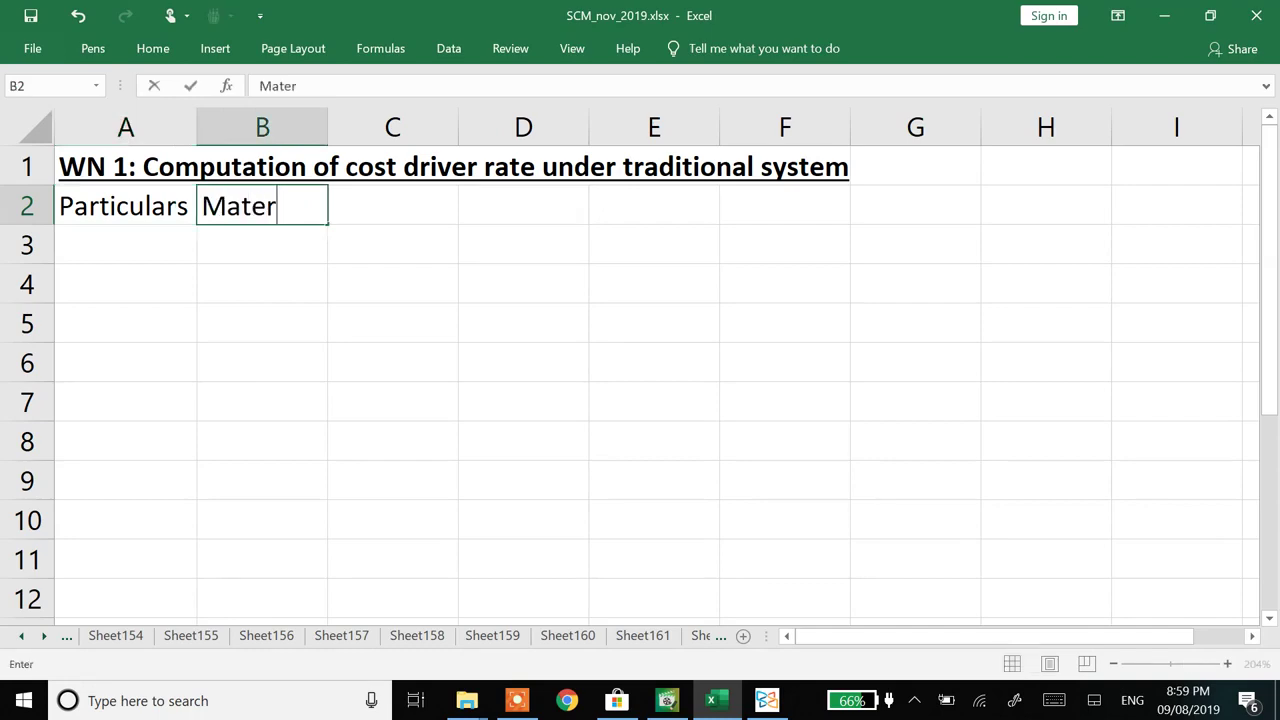
{"action": "type", "text": "ial related OH"}
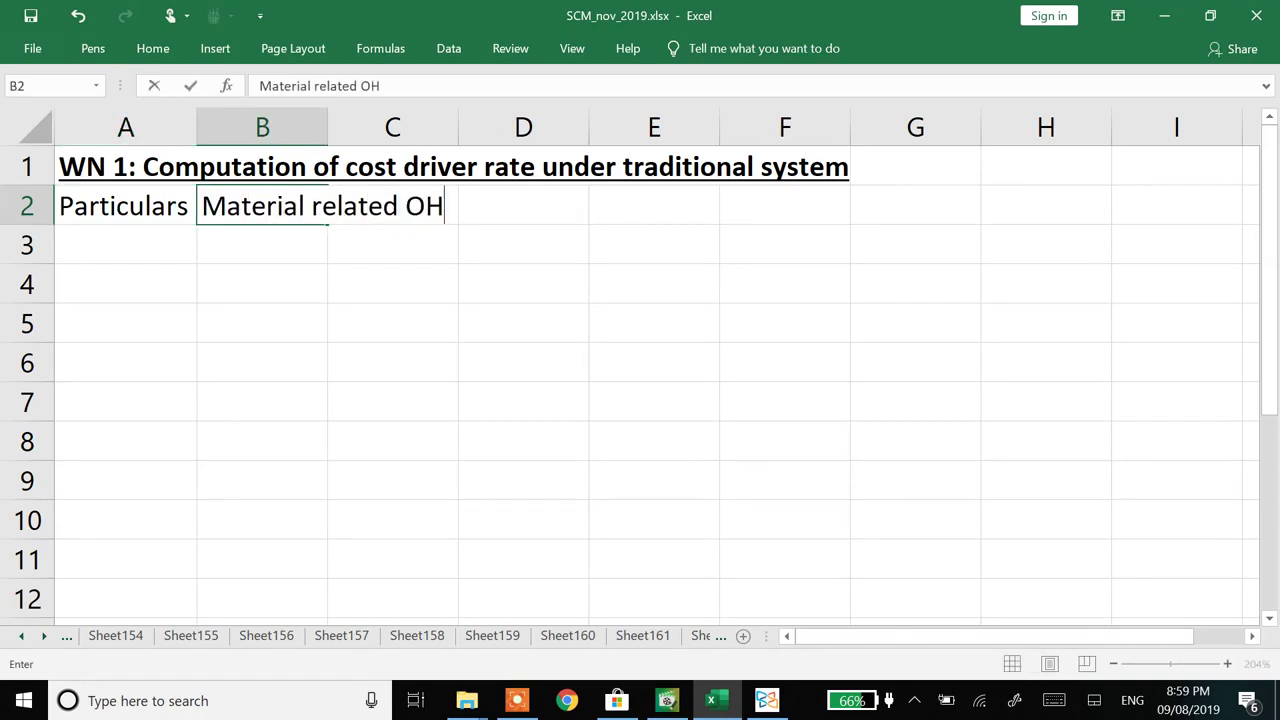
{"action": "key", "text": "Return"}
{"action": "key", "text": "Up"}
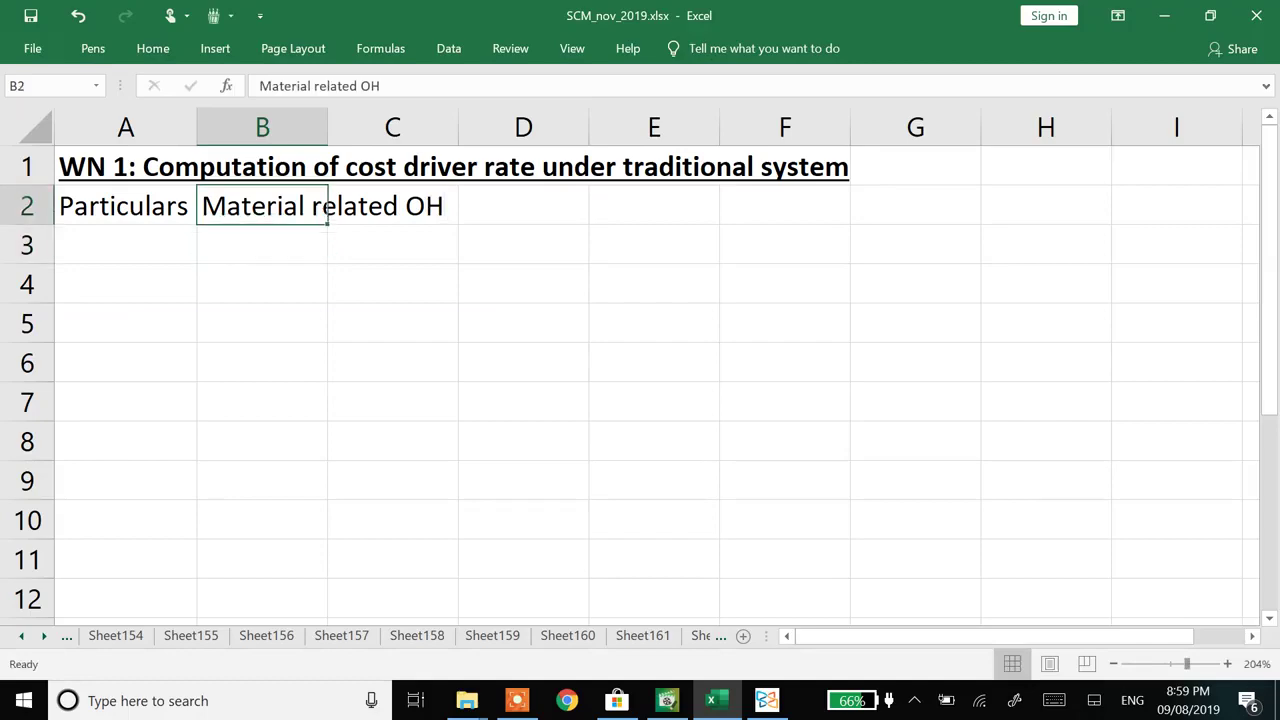
{"action": "key", "text": "alt+o"}
{"action": "key", "text": "c"}
{"action": "key", "text": "a"}
- Enter the header "Labour related OH" in C2 and autofit column C to it
{"action": "key", "text": "Right"}
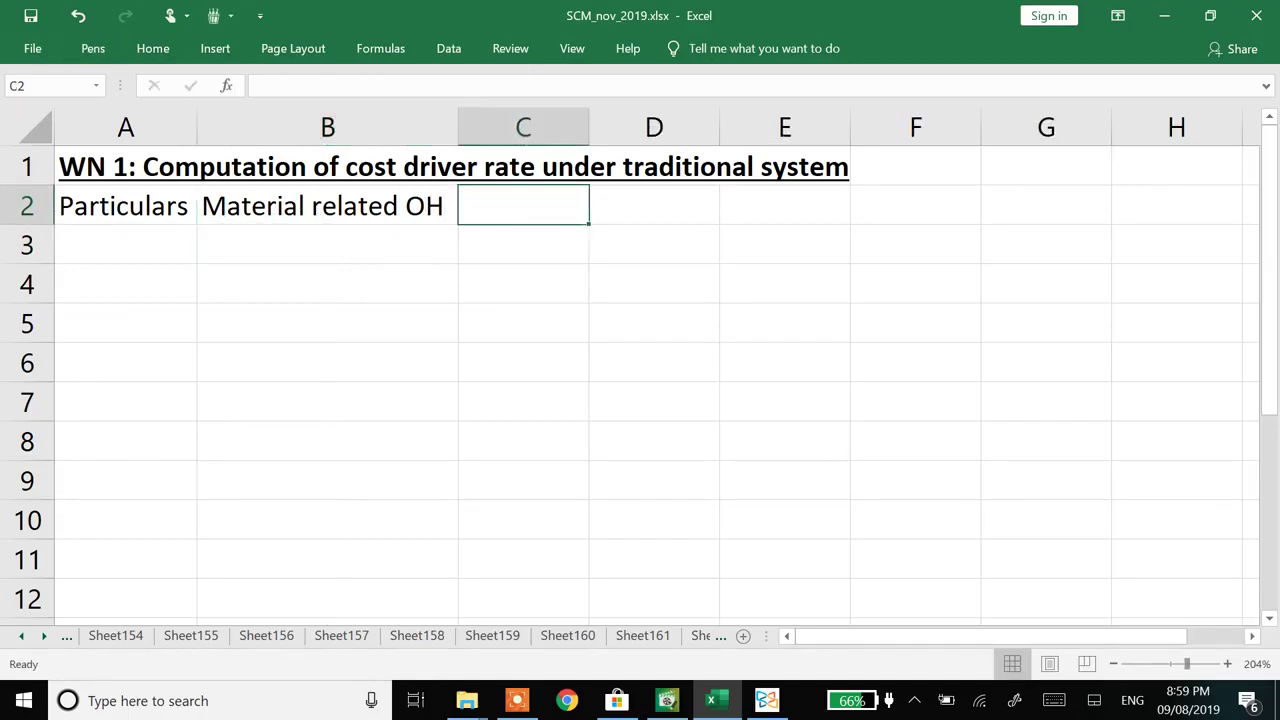
{"action": "type", "text": "Labour rel"}
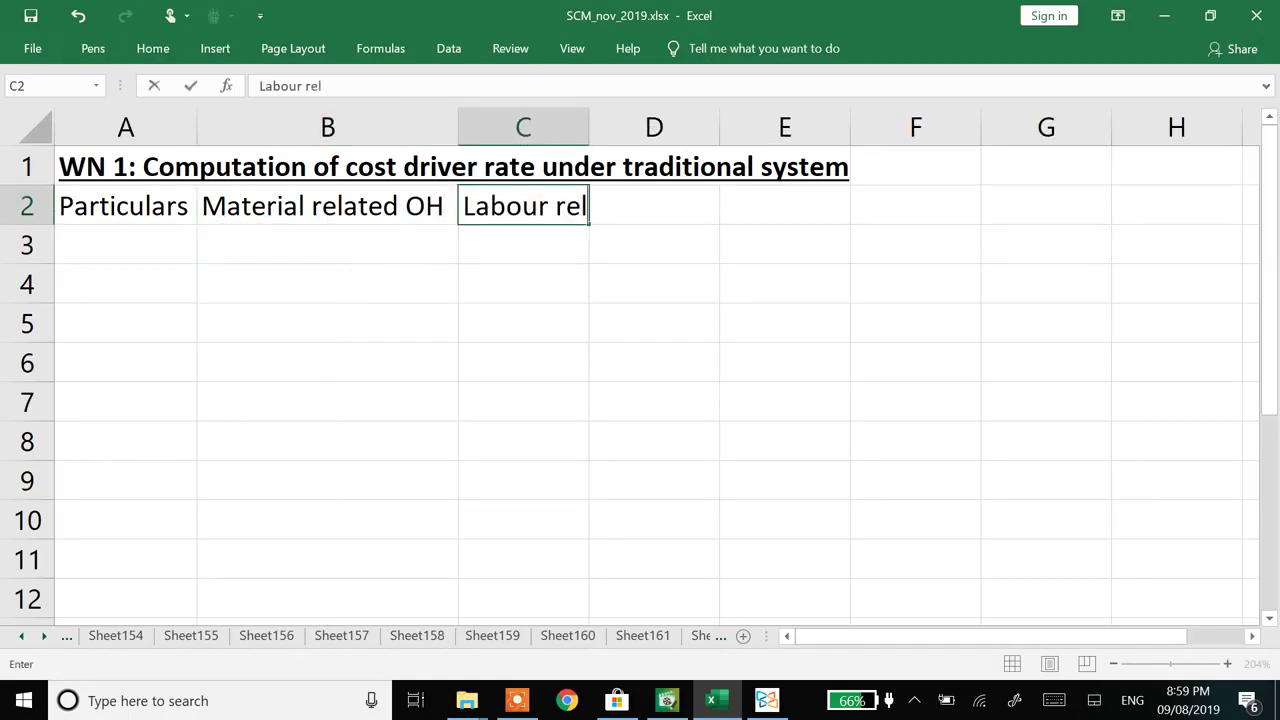
{"action": "type", "text": "ated OH"}
{"action": "key", "text": "Return"}
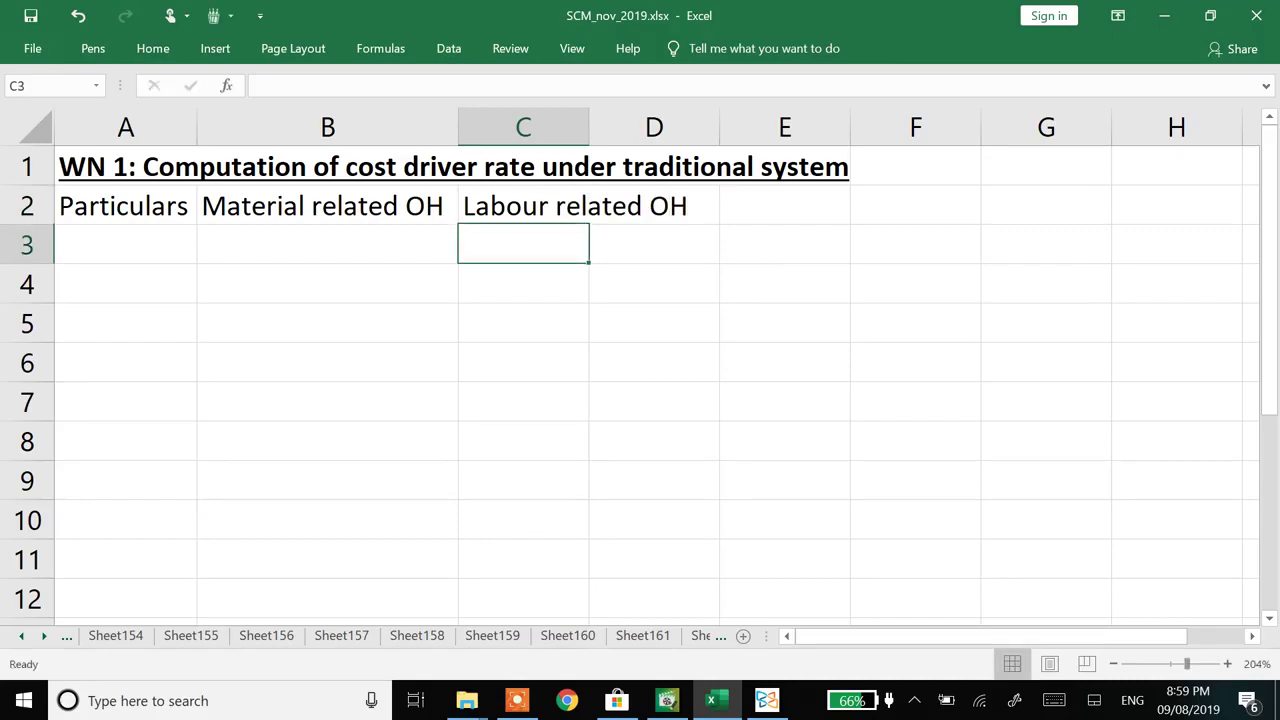
{"action": "key", "text": "Up"}
{"action": "key", "text": "alt+o"}
{"action": "key", "text": "c"}
{"action": "key", "text": "a"}
- Check the products data and overhead notes in Xodo, and enter "1. Budgeted Overheads" in A3 of the Excel workbook with column A autofitted
{"action": "key", "text": "Home"}
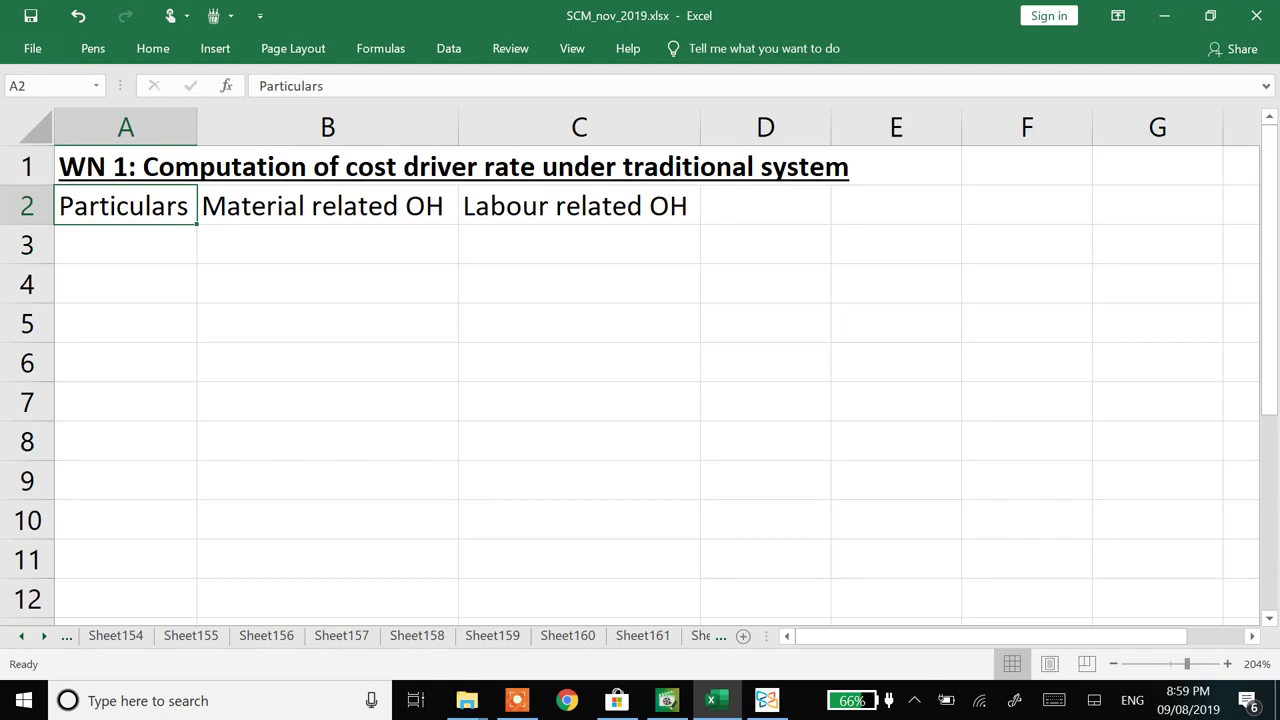
{"action": "key", "text": "alt+Tab"}
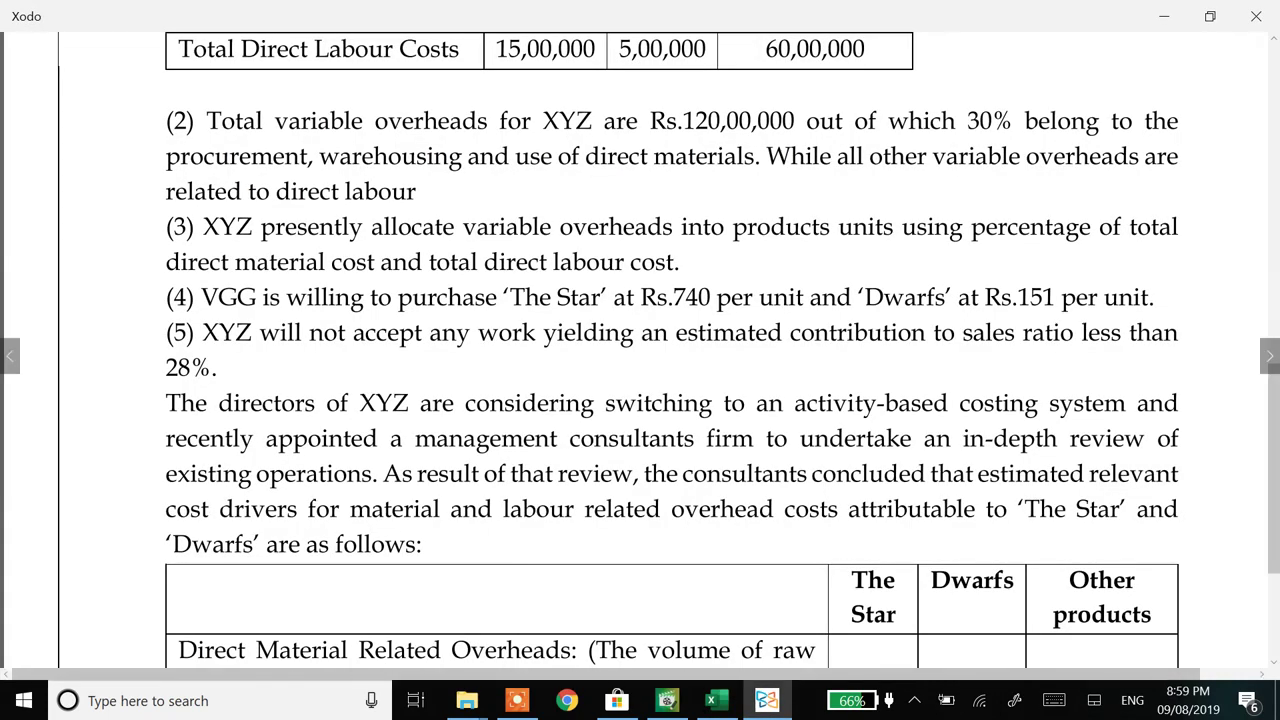
{"action": "scroll", "coordinate": [672, 350], "scroll_direction": "up", "scroll_amount": 3}
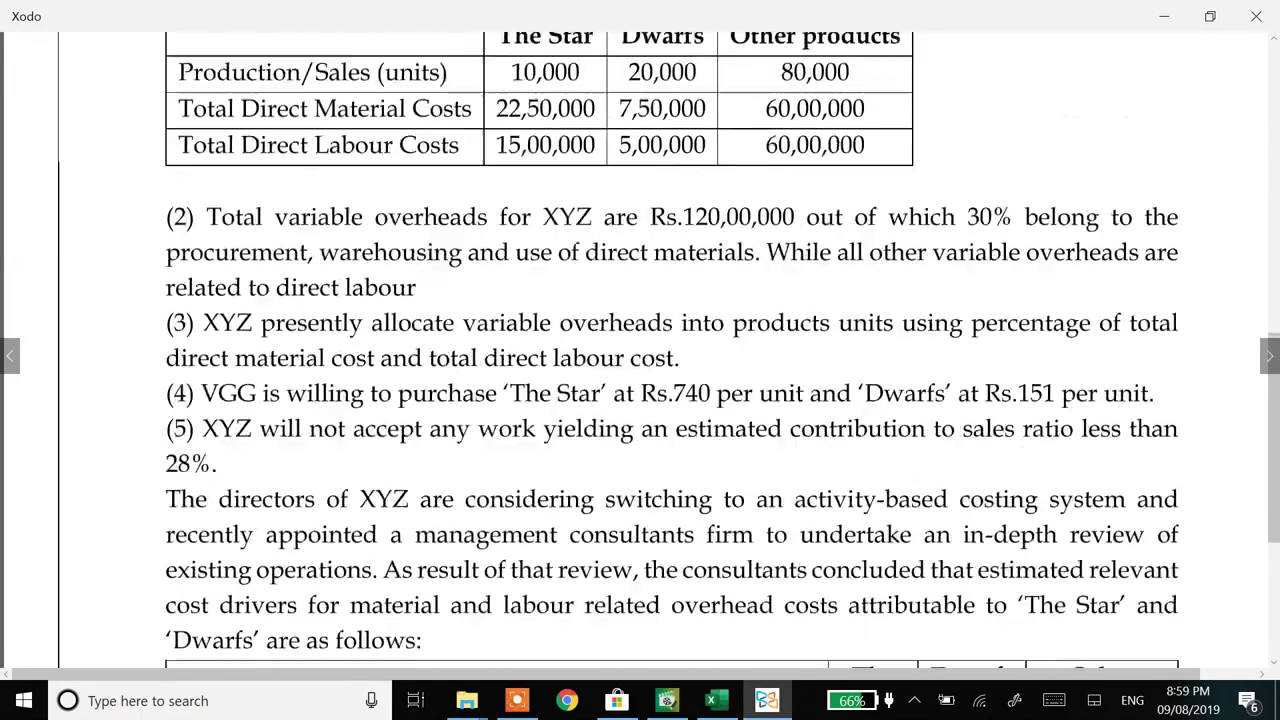
{"action": "key", "text": "alt+Tab"}
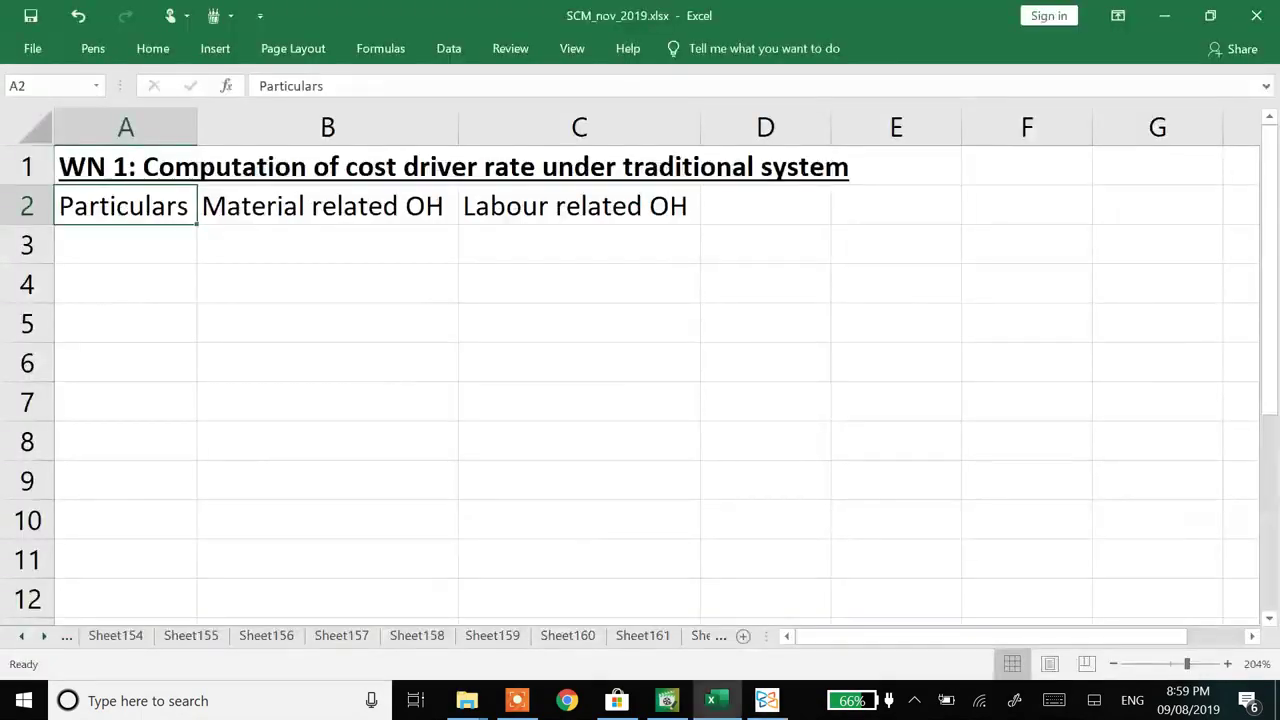
{"action": "left_click", "coordinate": [125, 244]}
{"action": "type", "text": "1. B"}
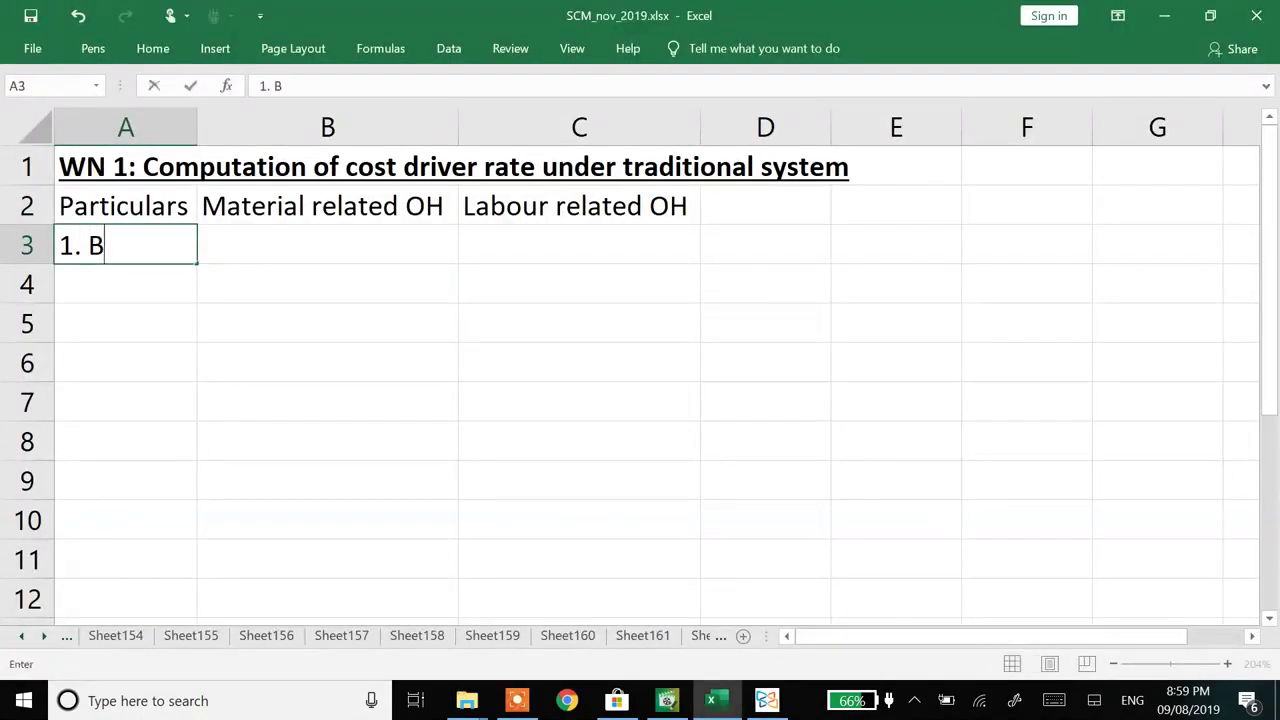
{"action": "type", "text": "udgeted Overheads"}
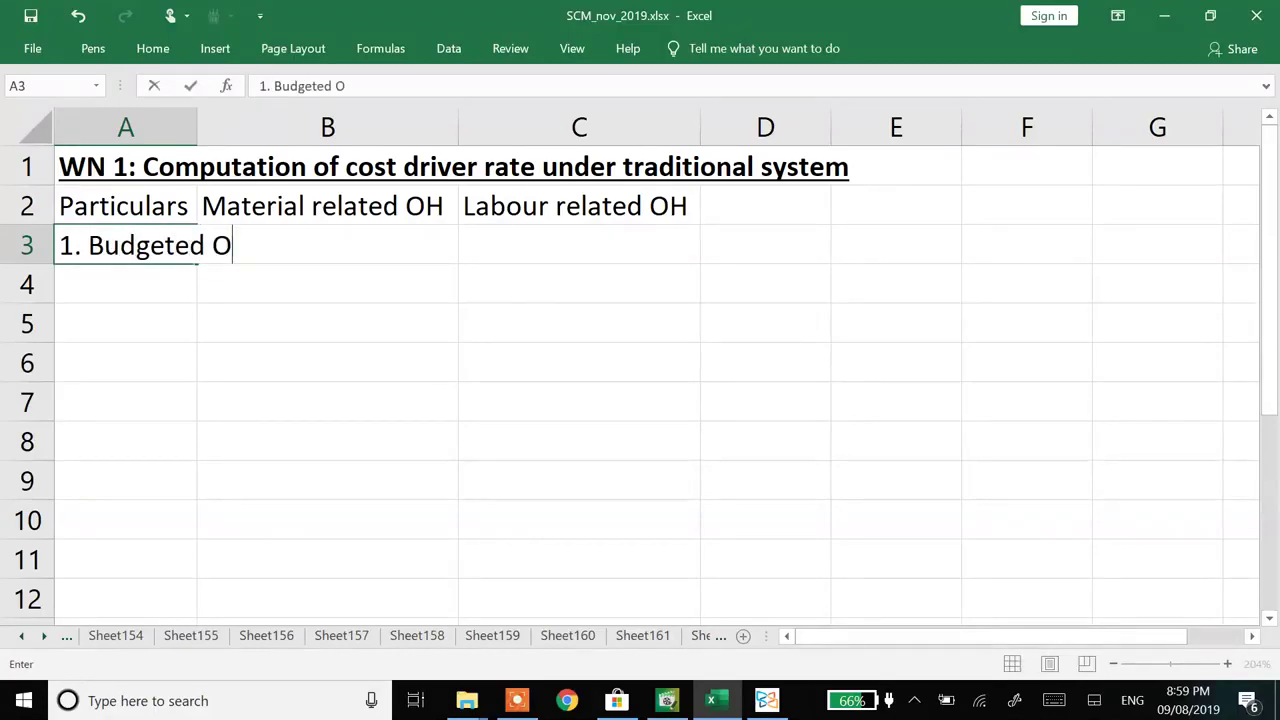
{"action": "key", "text": "ctrl+Return"}
{"action": "key", "text": "Up"}
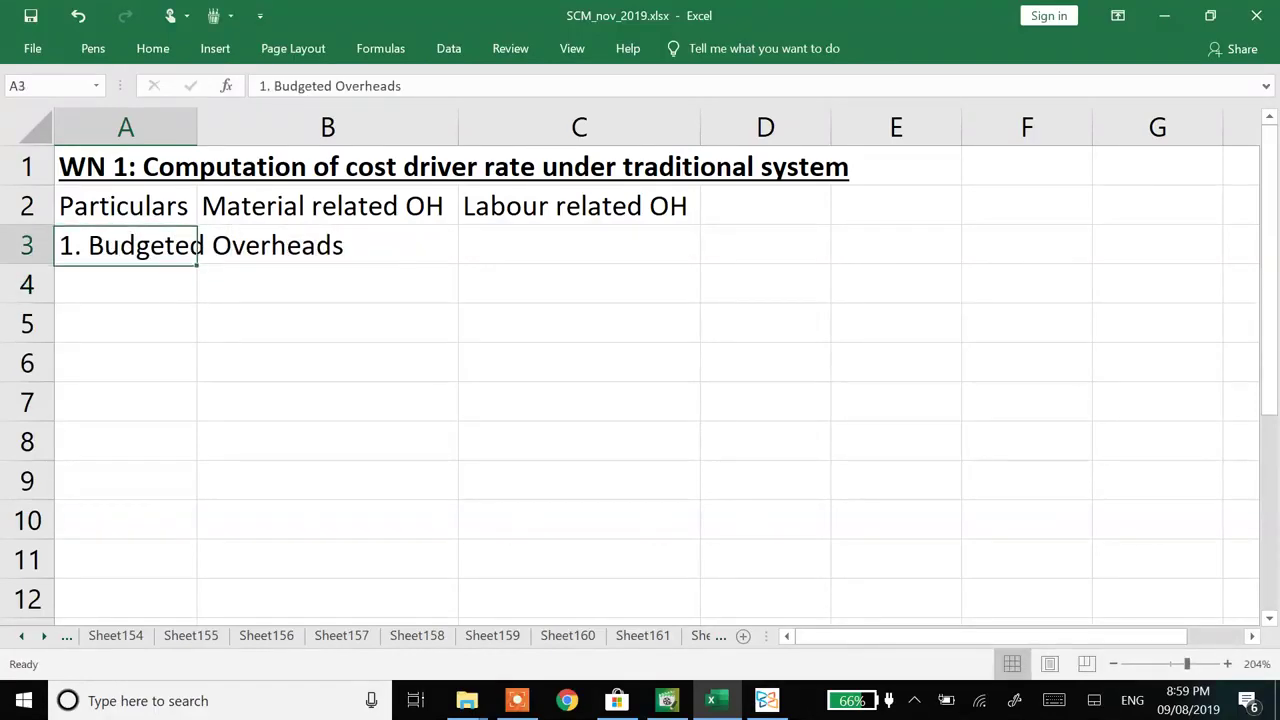
{"action": "key", "text": "alt+o"}
{"action": "key", "text": "c"}
{"action": "key", "text": "a"}
- Enter the row labels "2. Suitable base", "3. Budgeted suitable base" and "4. OAR" in A4 to A6
{"action": "key", "text": "Down"}
{"action": "type", "text": "2."}
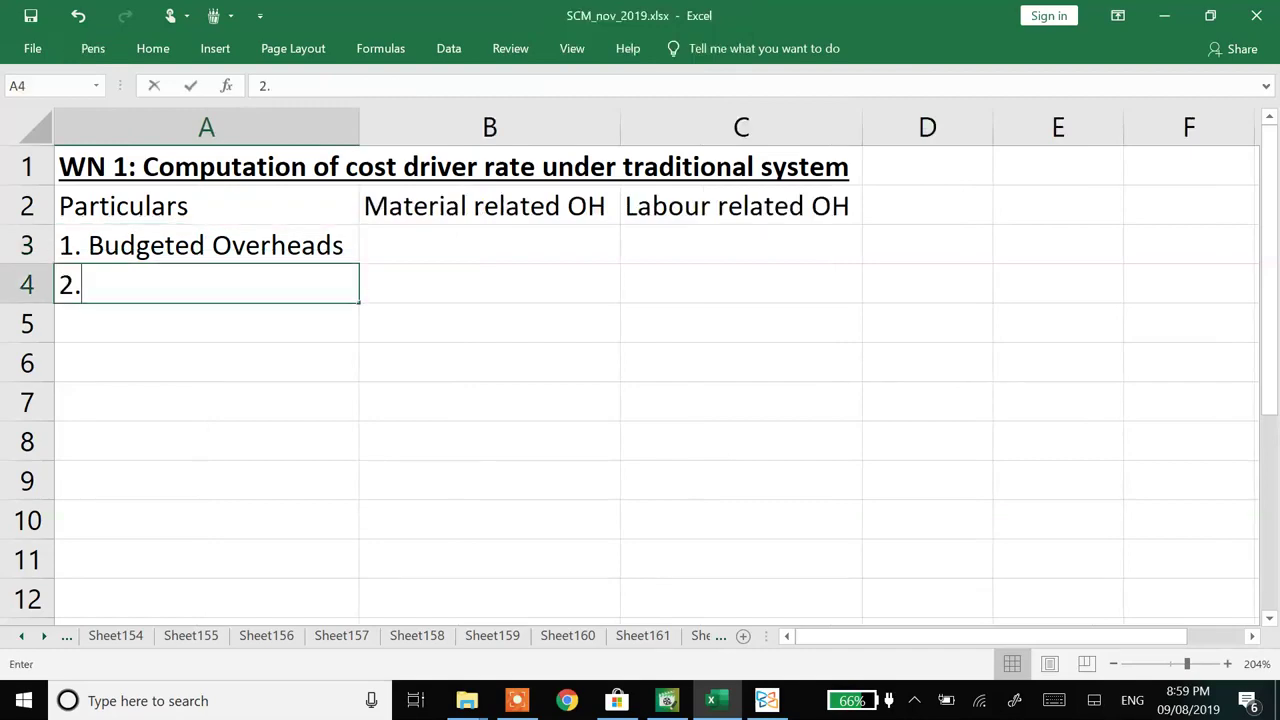
{"action": "type", "text": " Suitable base"}
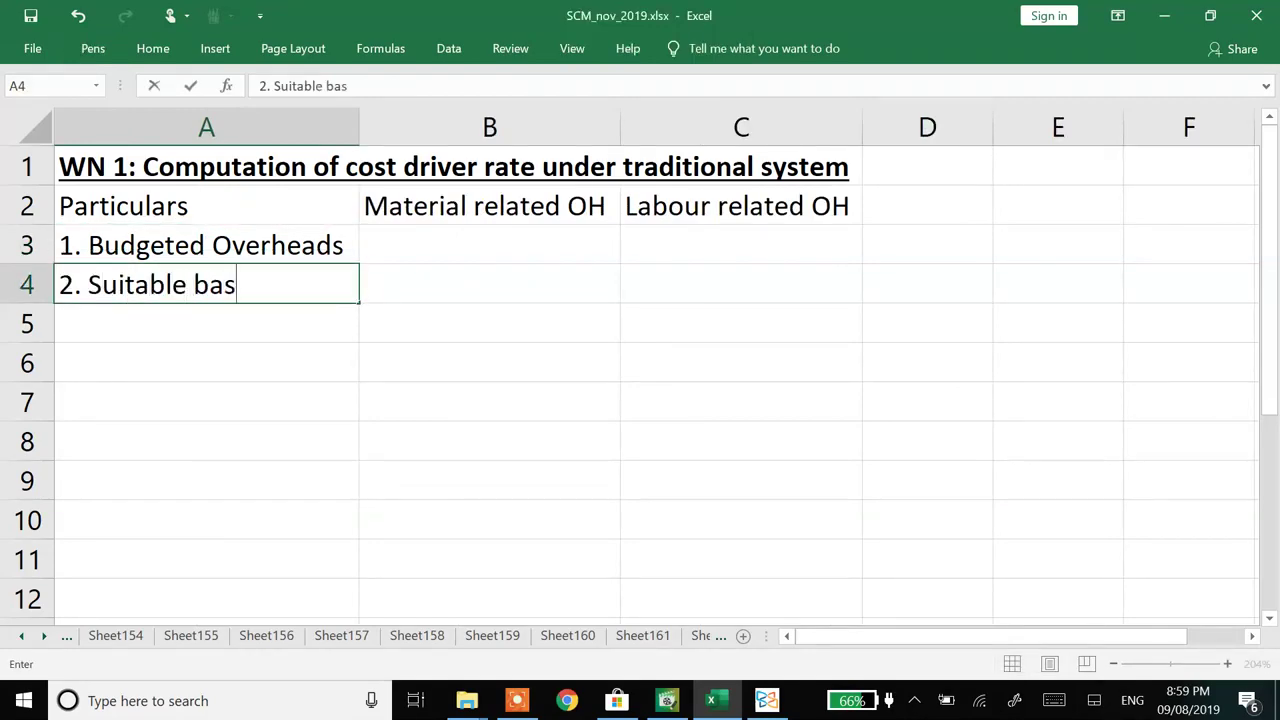
{"action": "key", "text": "Return"}
{"action": "type", "text": "3.  Bud"}
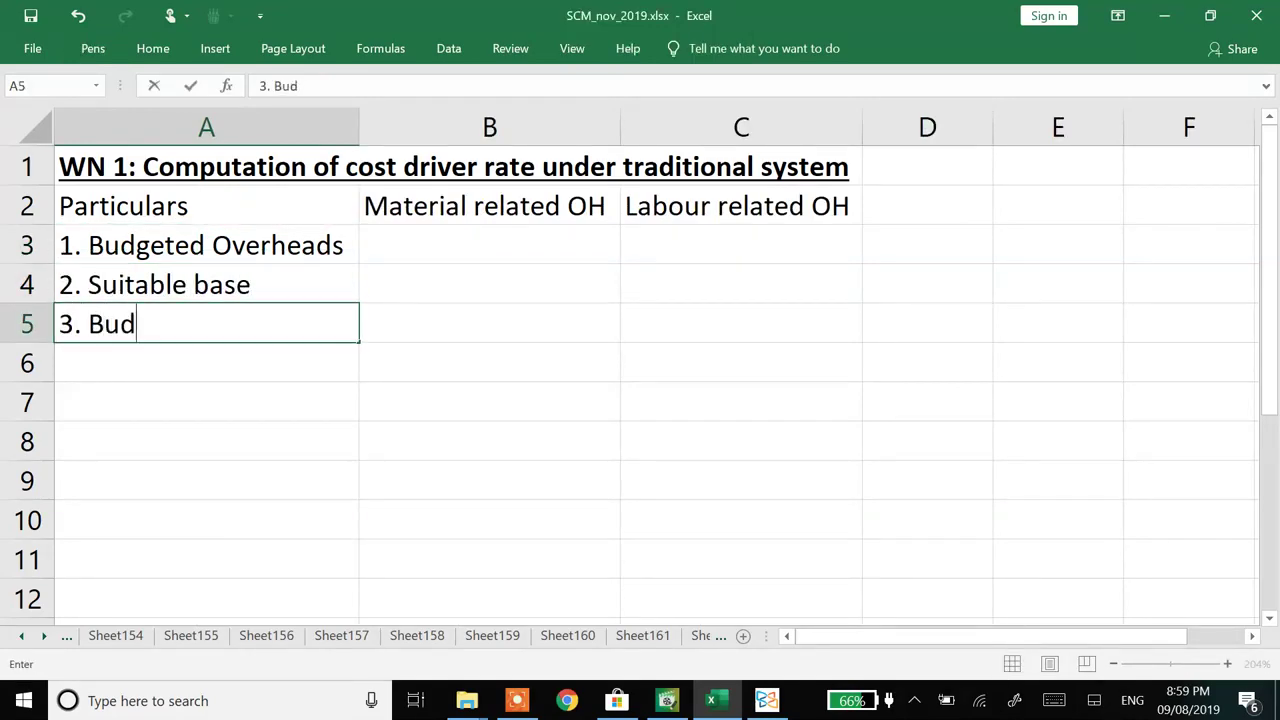
{"action": "type", "text": "geted sut"}
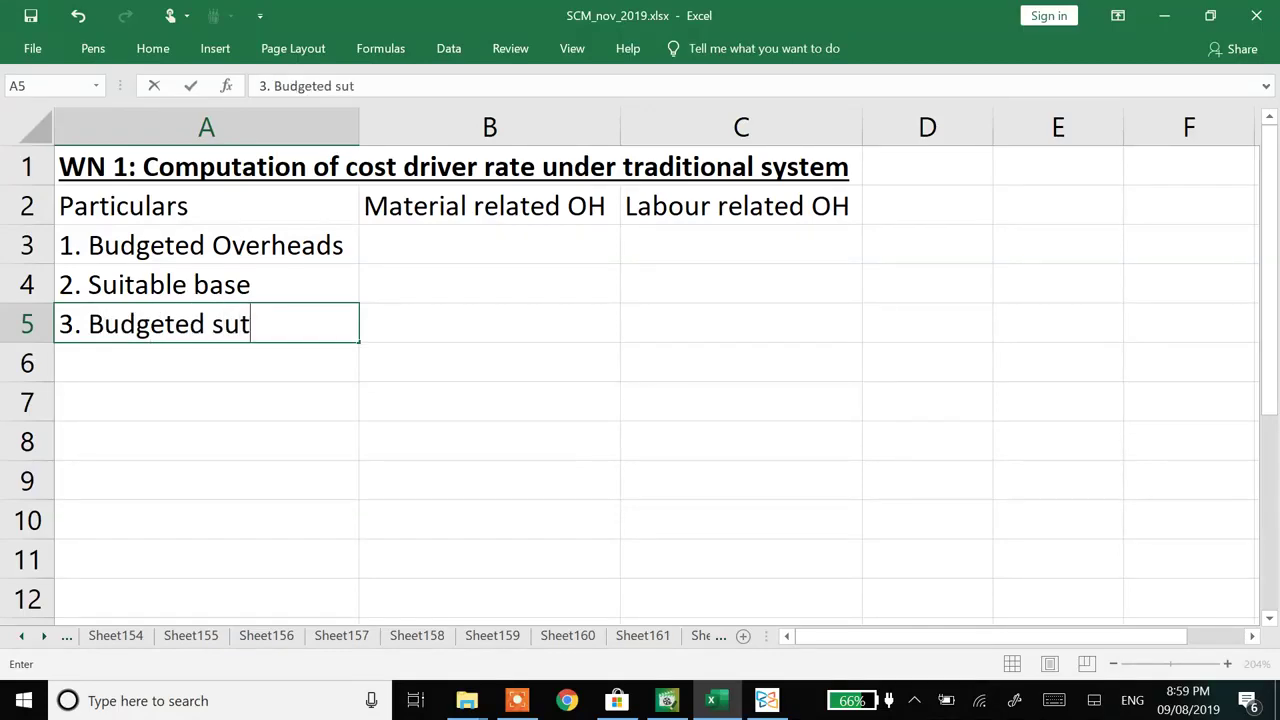
{"action": "key", "text": "BackSpace"}
{"action": "type", "text": "itable base"}
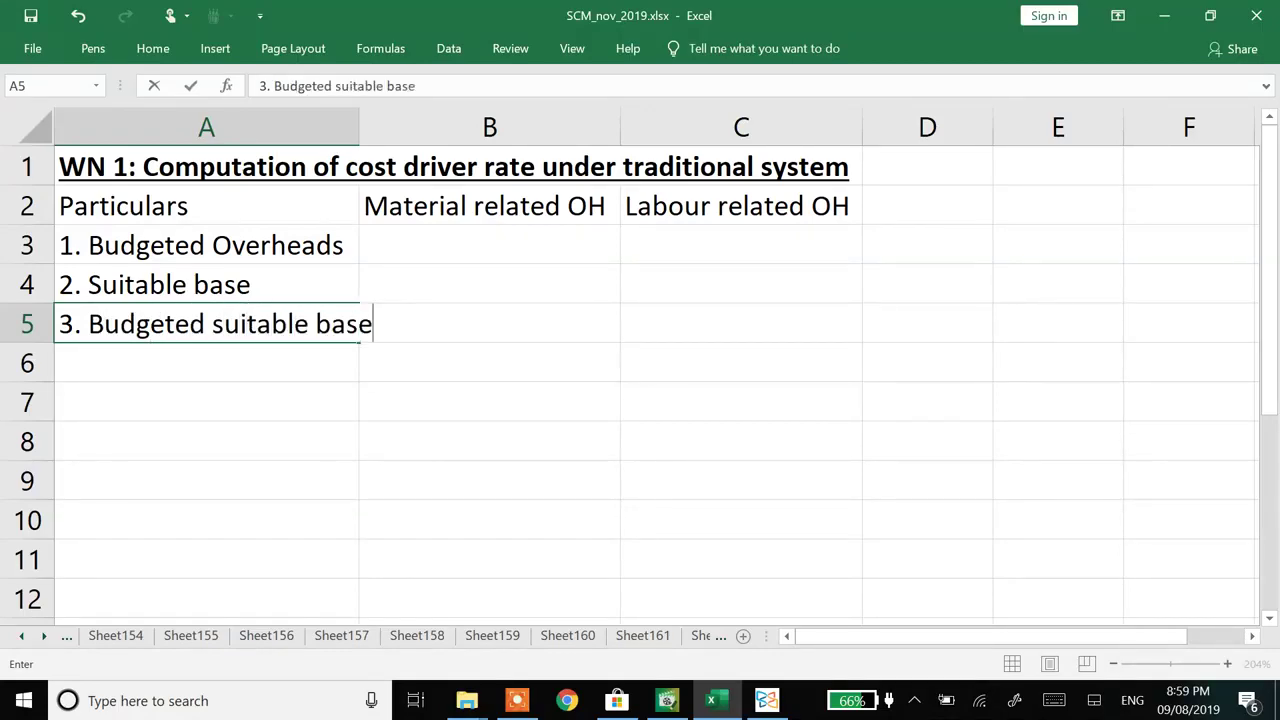
{"action": "key", "text": "Return"}
{"action": "type", "text": "4. OAR"}
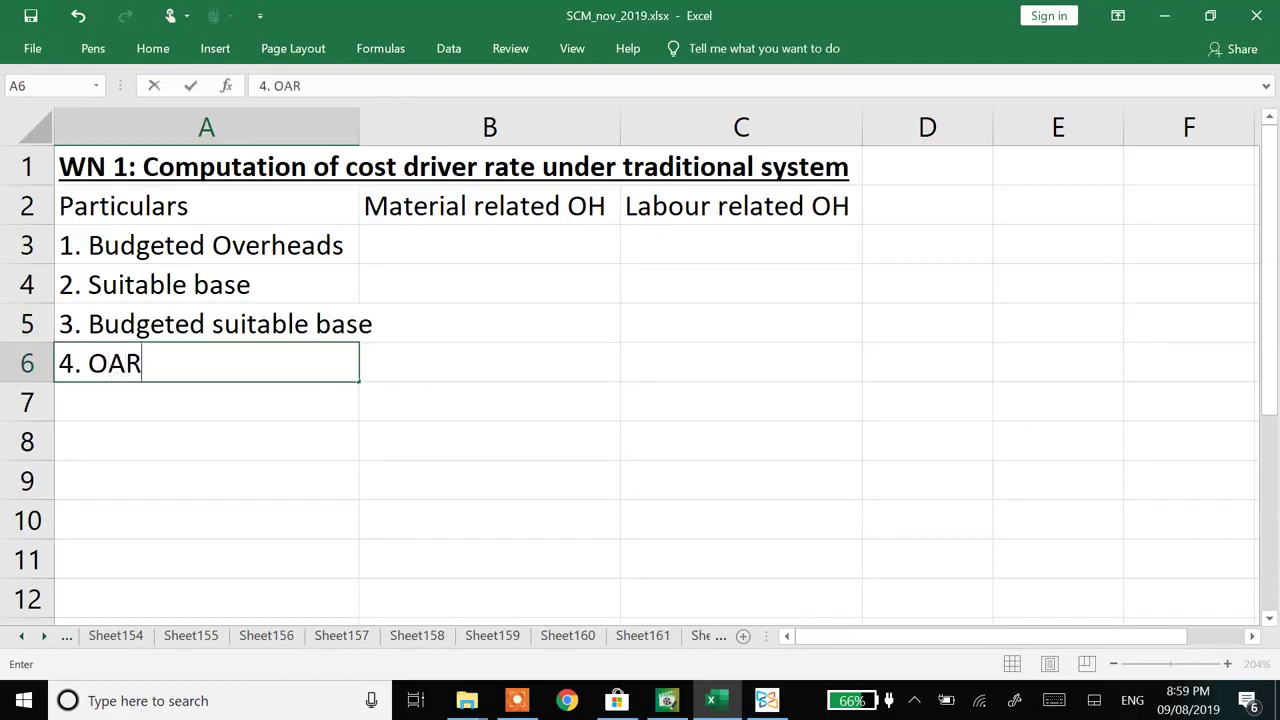
{"action": "key", "text": "Return"}
- Autofit column A to the "3. Budgeted suitable base" label in A5
{"action": "key", "text": "Up"}
{"action": "key", "text": "Up"}
{"action": "key", "text": "alt+o"}
{"action": "key", "text": "c"}
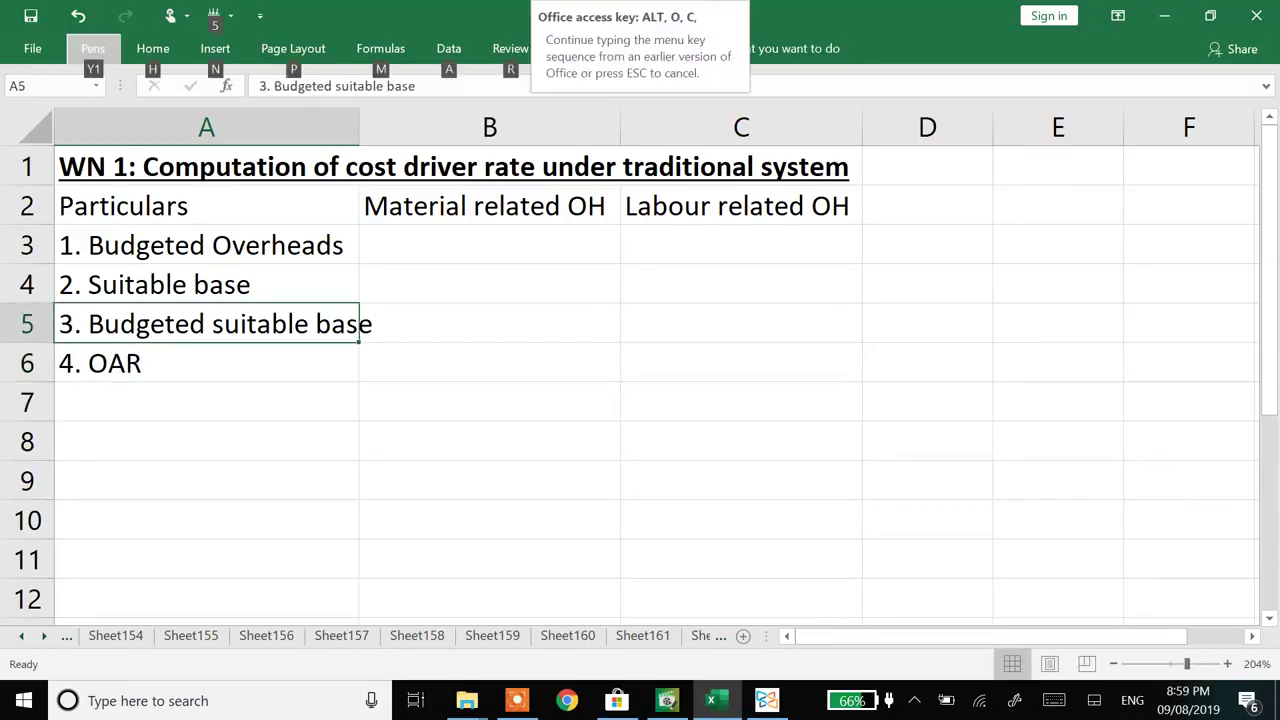
{"action": "key", "text": "a"}
- Check the total variable overheads in the Xodo question and enter the budgeted material related overheads in B3 as =12000000*30%
{"action": "key", "text": "Right"}
{"action": "key", "text": "Up"}
{"action": "key", "text": "Up"}
{"action": "key", "text": "alt+Tab"}
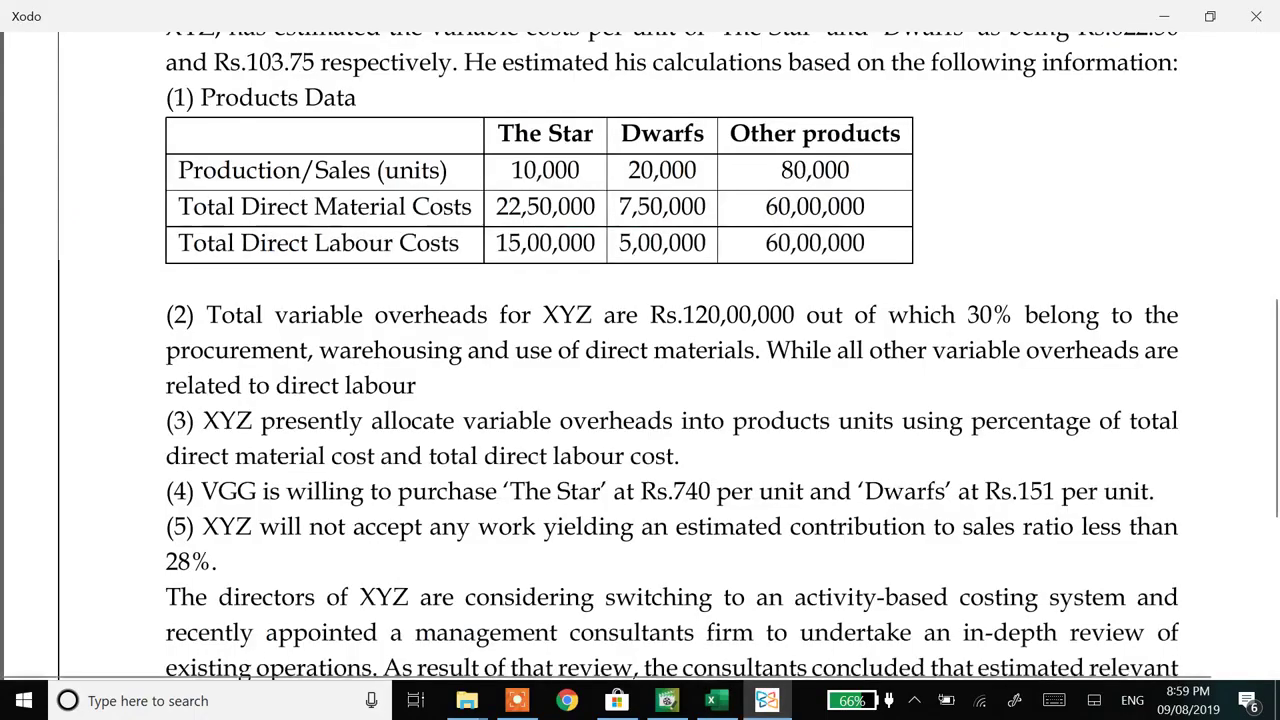
{"action": "key", "text": "alt+Tab"}
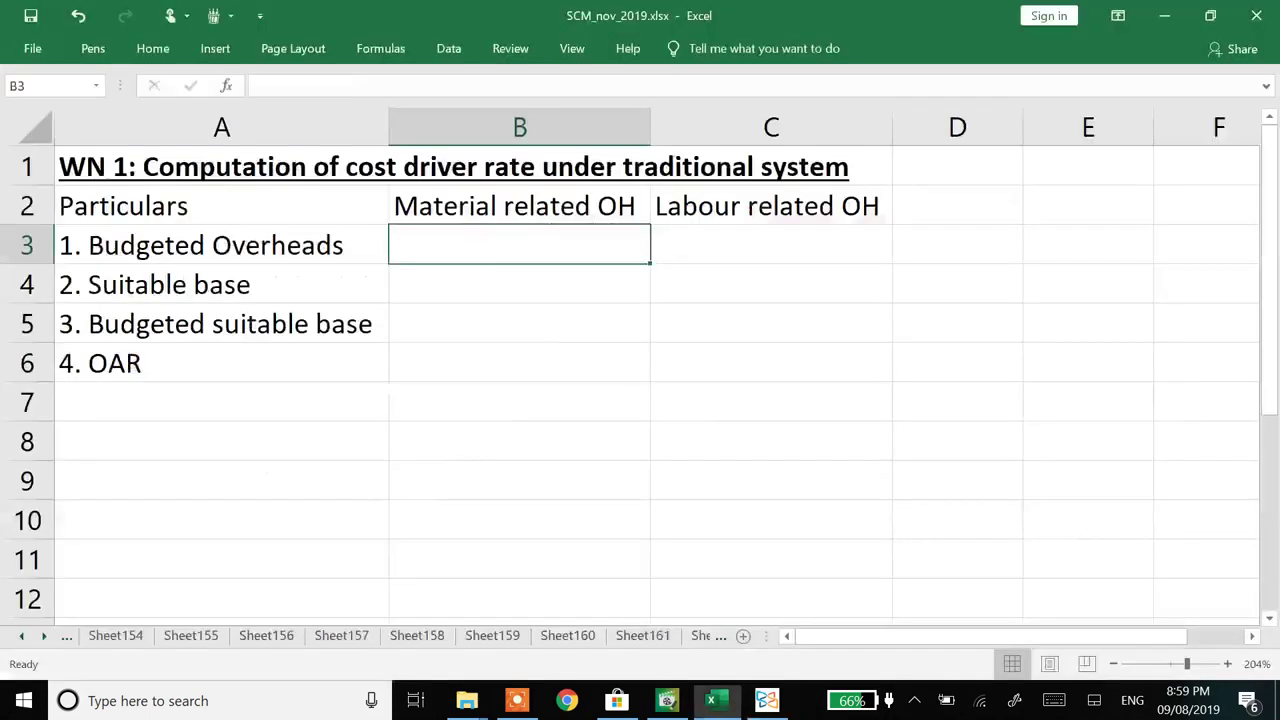
{"action": "type", "text": "=1200"}
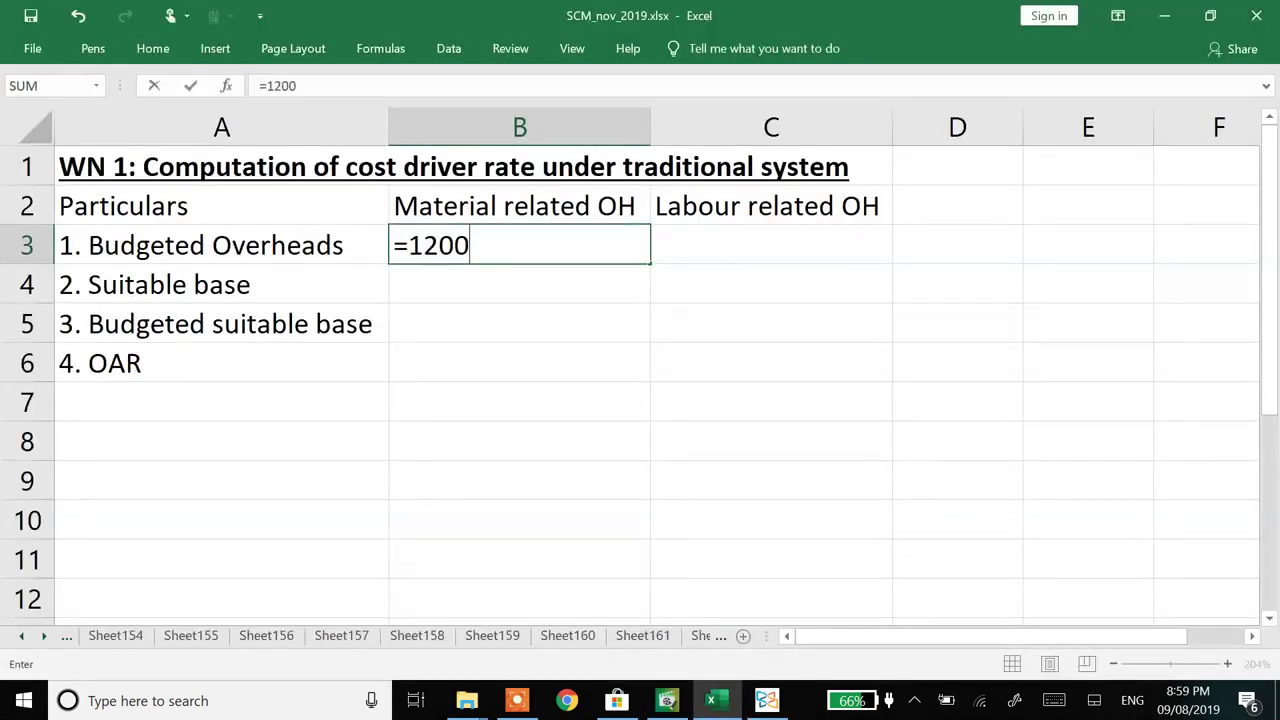
{"action": "type", "text": "000"}
{"action": "type", "text": "00*3"}
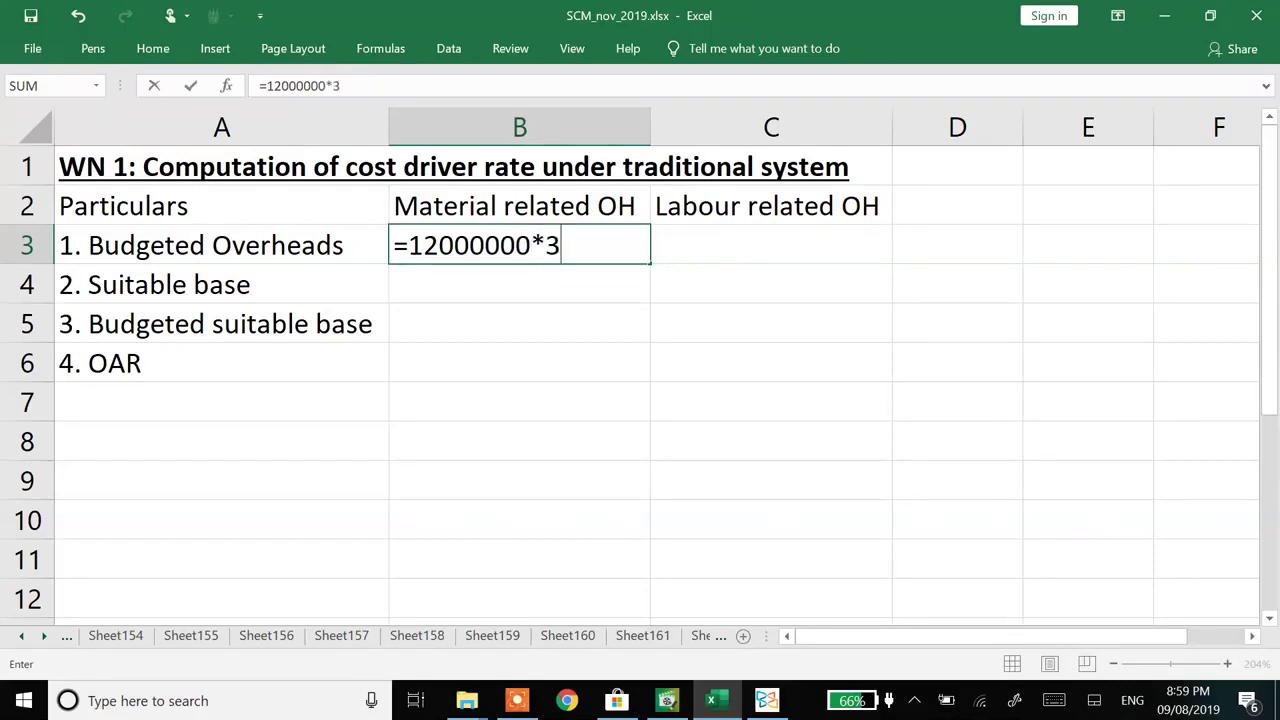
{"action": "type", "text": "0%"}
{"action": "key", "text": "Return"}
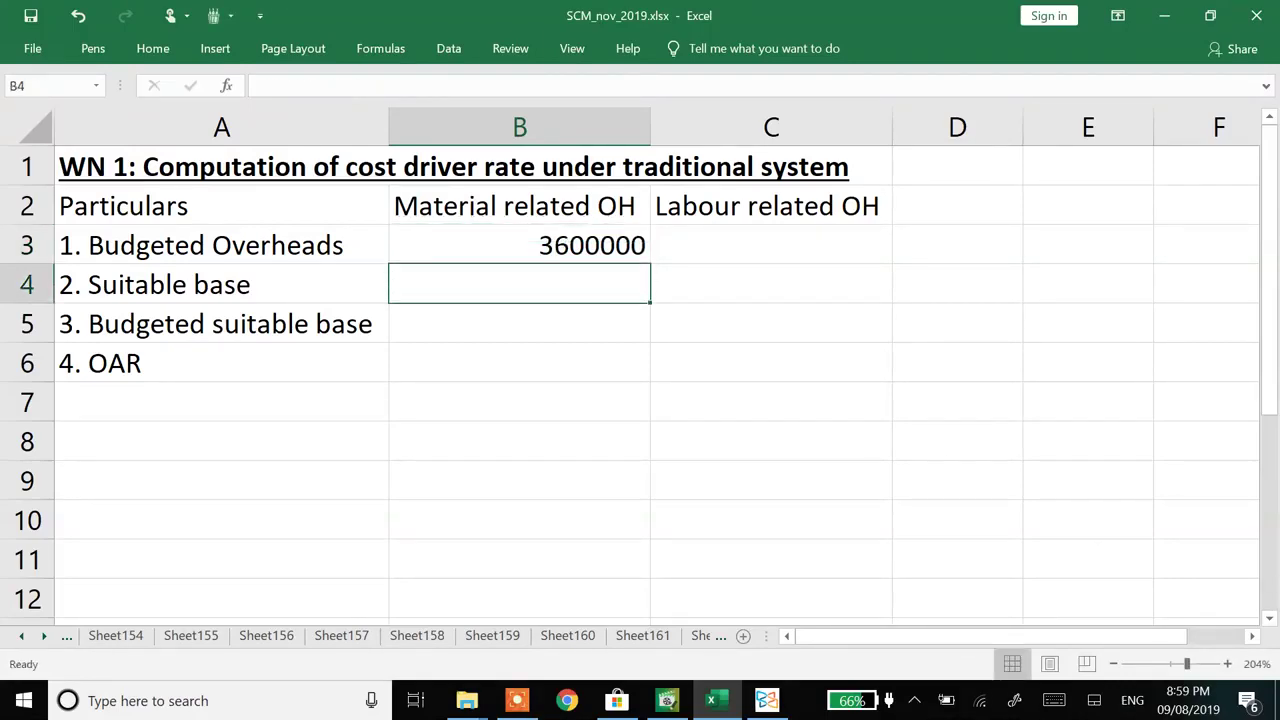
- Copy the budgeted overheads formula from B3 to C3 and change its percentage to 70%, giving =12000000*70%
{"action": "key", "text": "Up"}
{"action": "key", "text": "ctrl+c"}
{"action": "key", "text": "Right"}
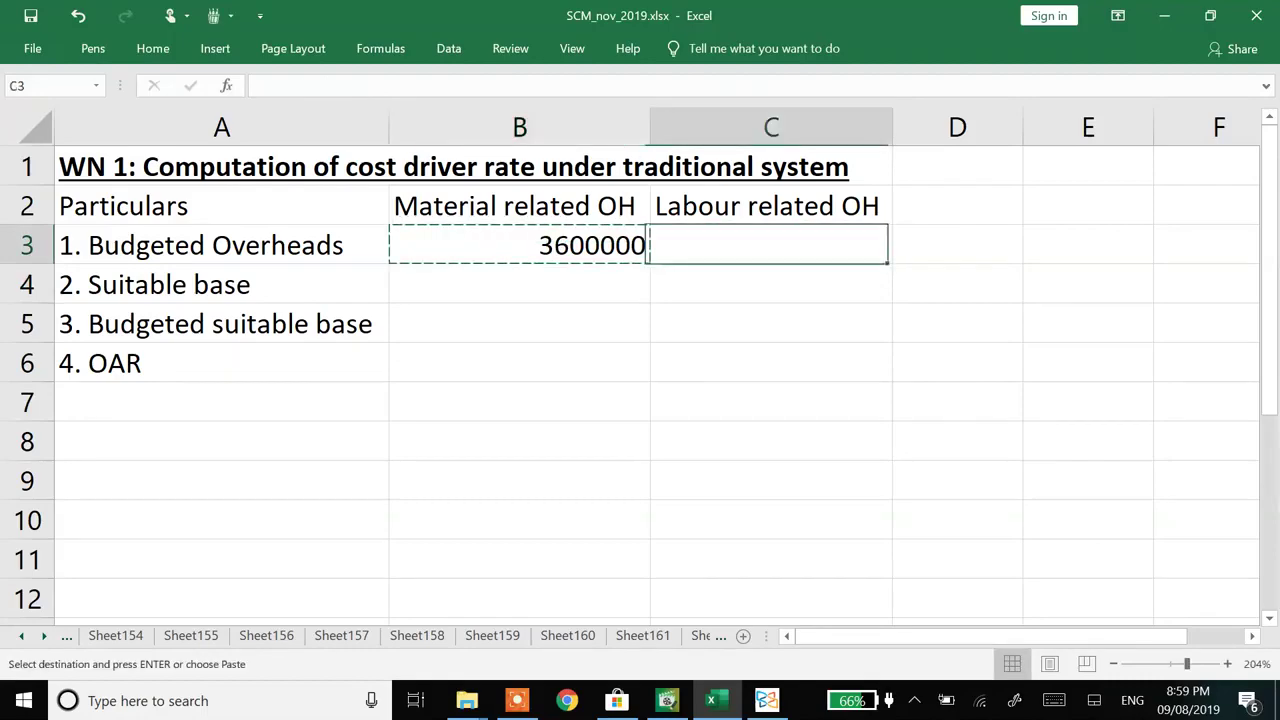
{"action": "key", "text": "ctrl+v"}
{"action": "key", "text": "F2"}
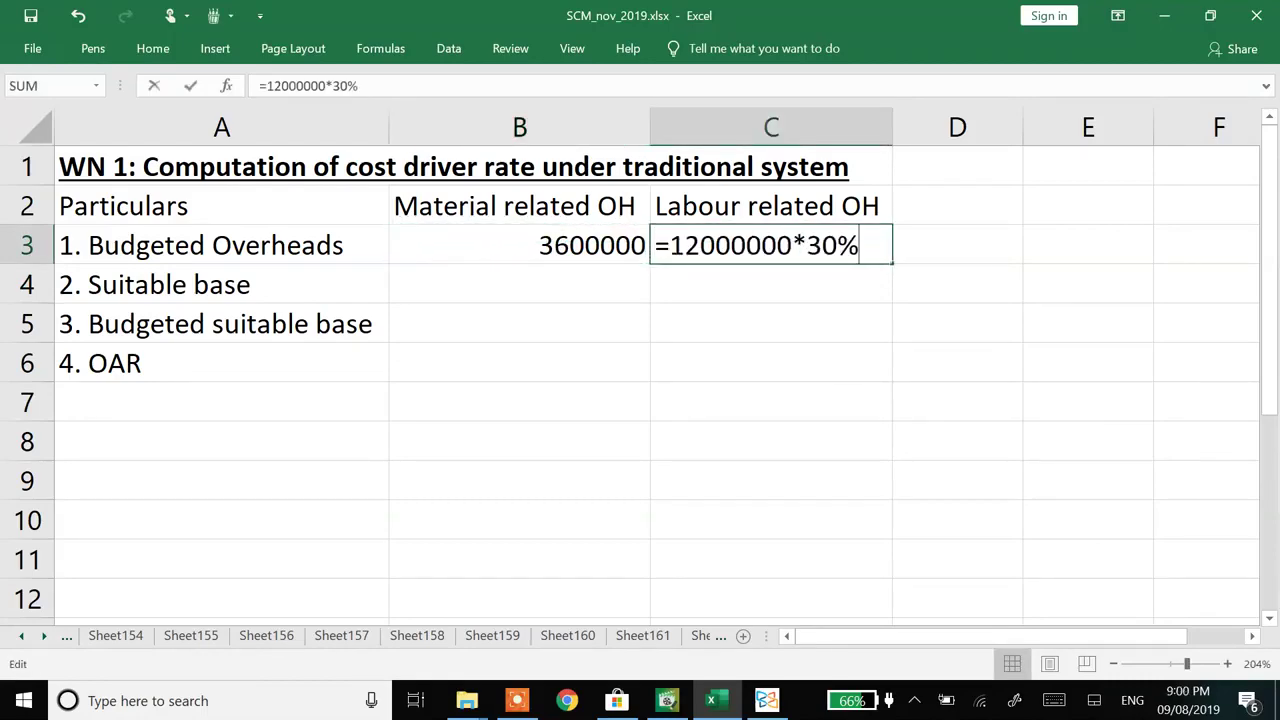
{"action": "key", "text": "BackSpace"}
{"action": "type", "text": "7"}
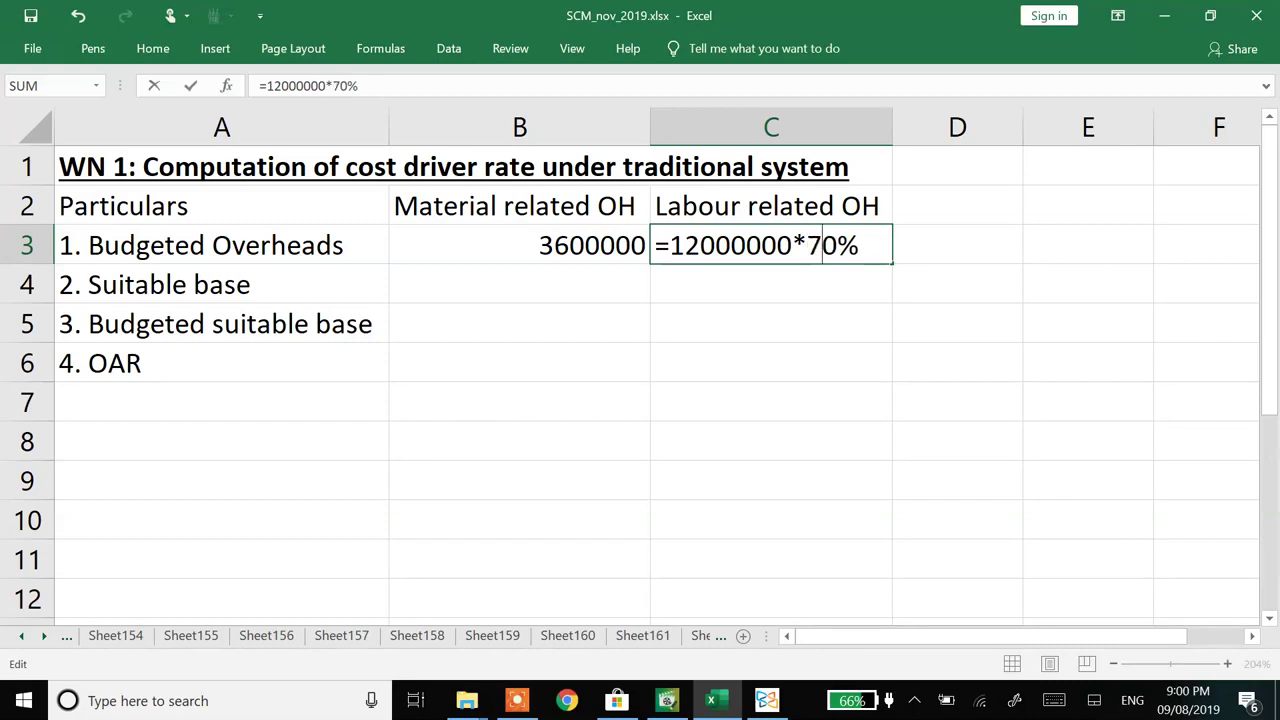
{"action": "key", "text": "Return"}
- Check the direct material costs in the Xodo question and enter =2250000+750000+6000000 in B4
{"action": "key", "text": "Left"}
{"action": "key", "text": "alt+Tab"}
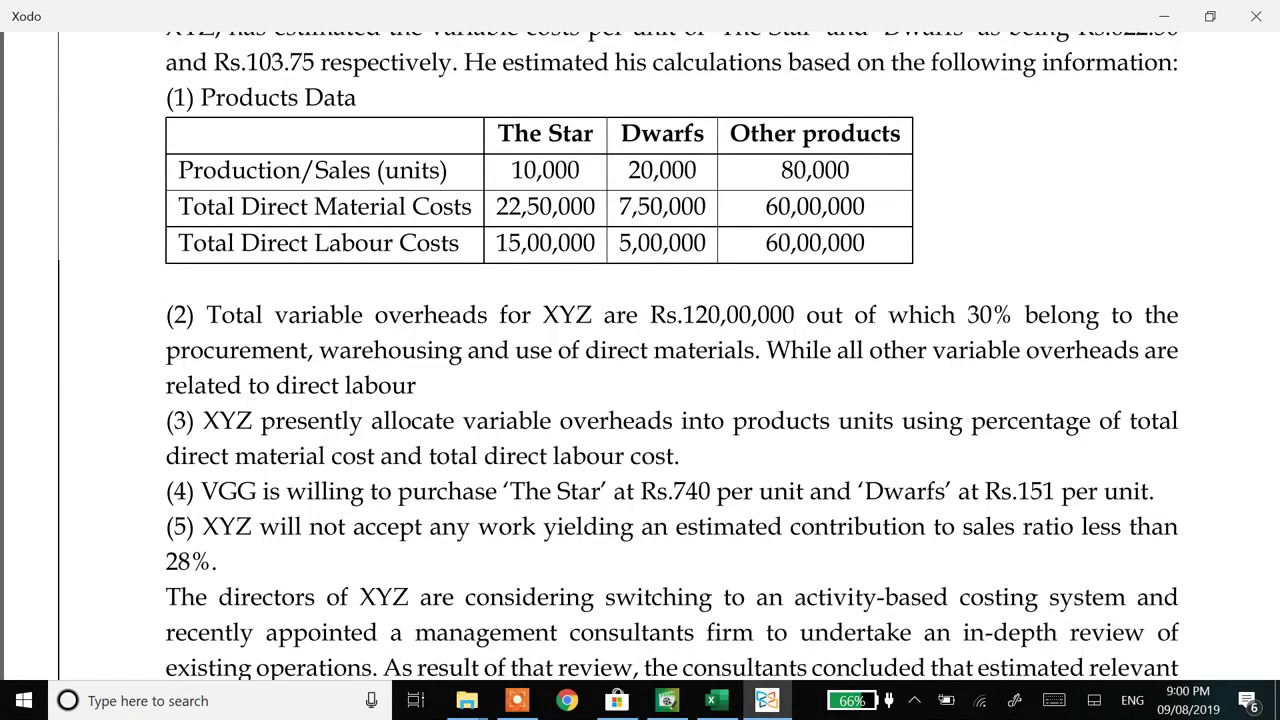
{"action": "key", "text": "alt+Tab"}
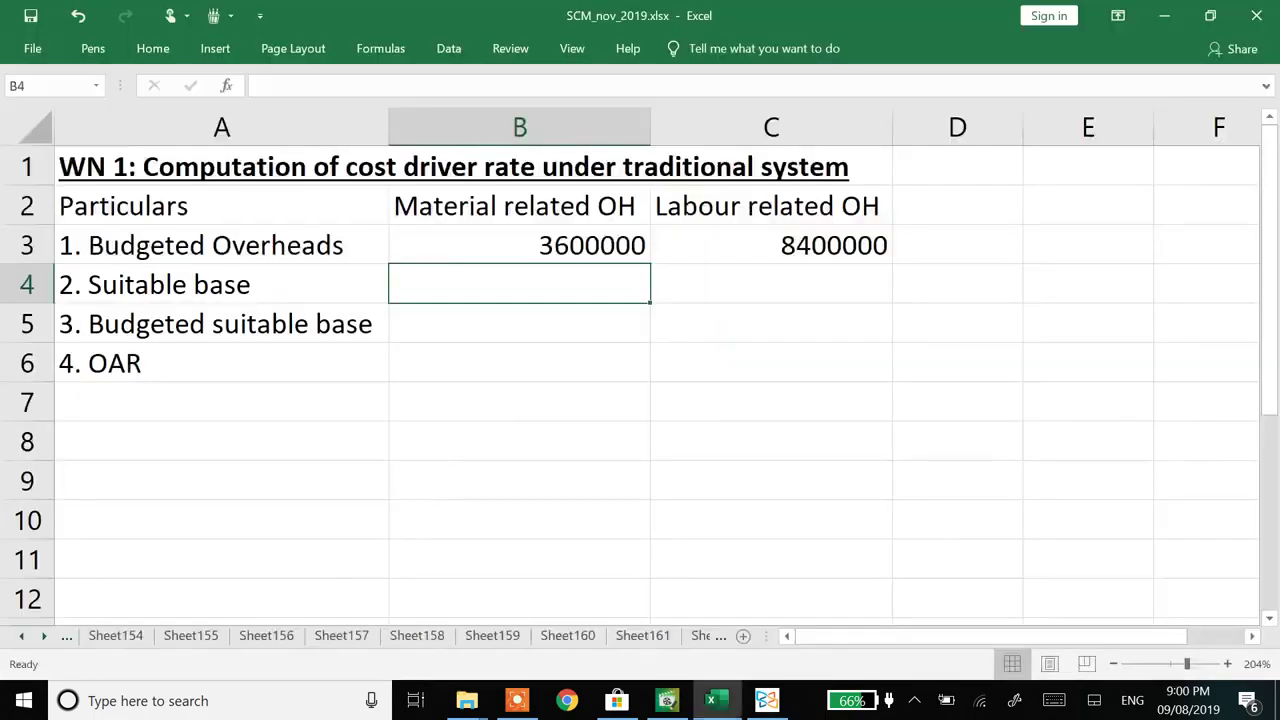
{"action": "type", "text": "=2250"}
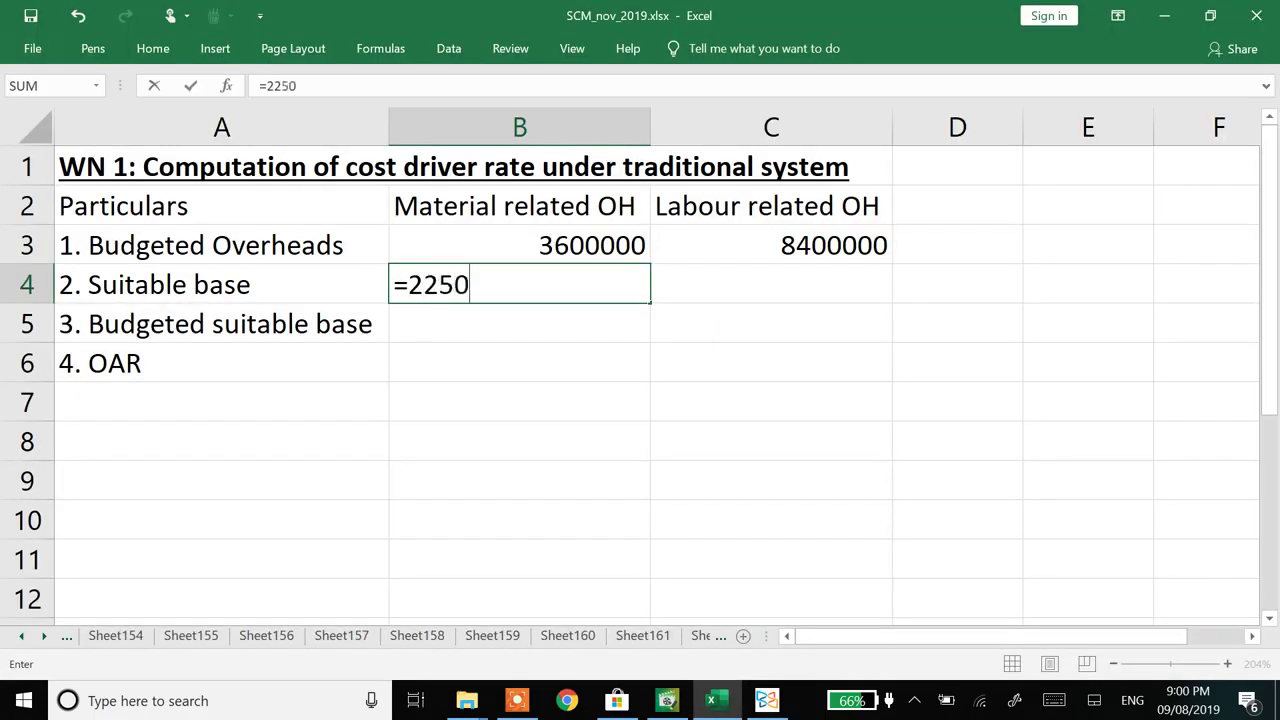
{"action": "type", "text": "000+750000"}
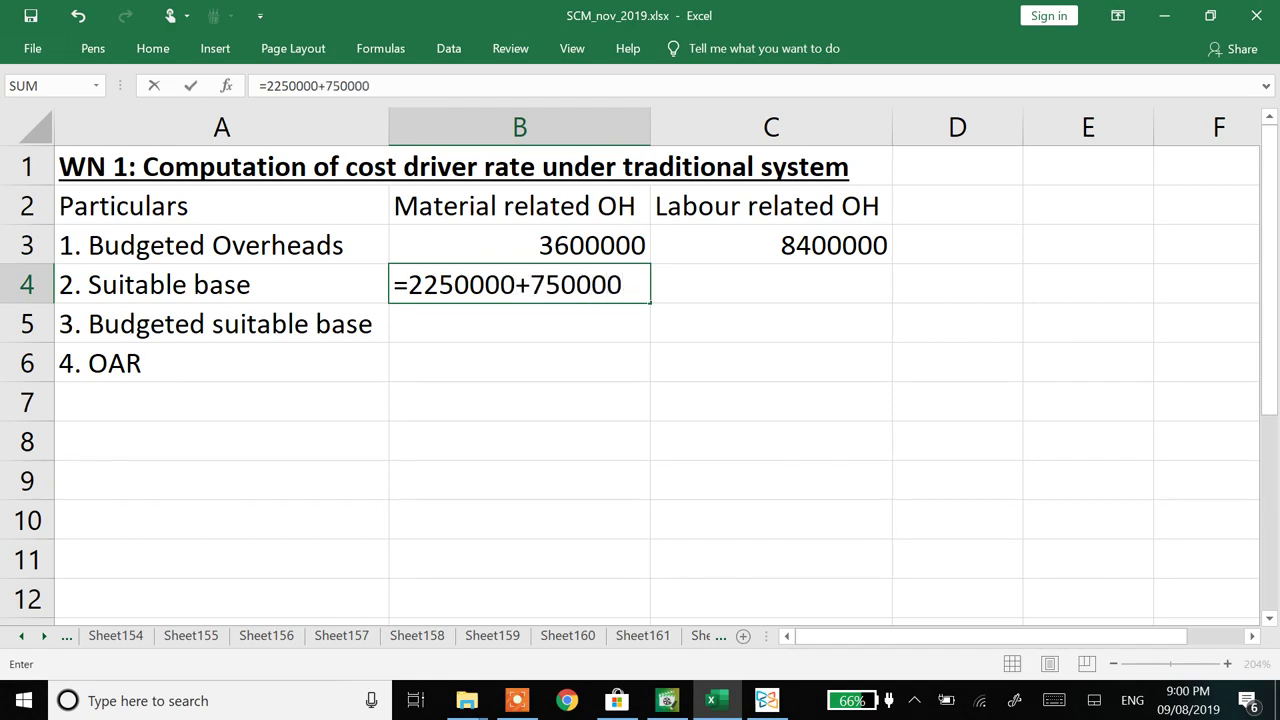
{"action": "type", "text": "+6000000"}
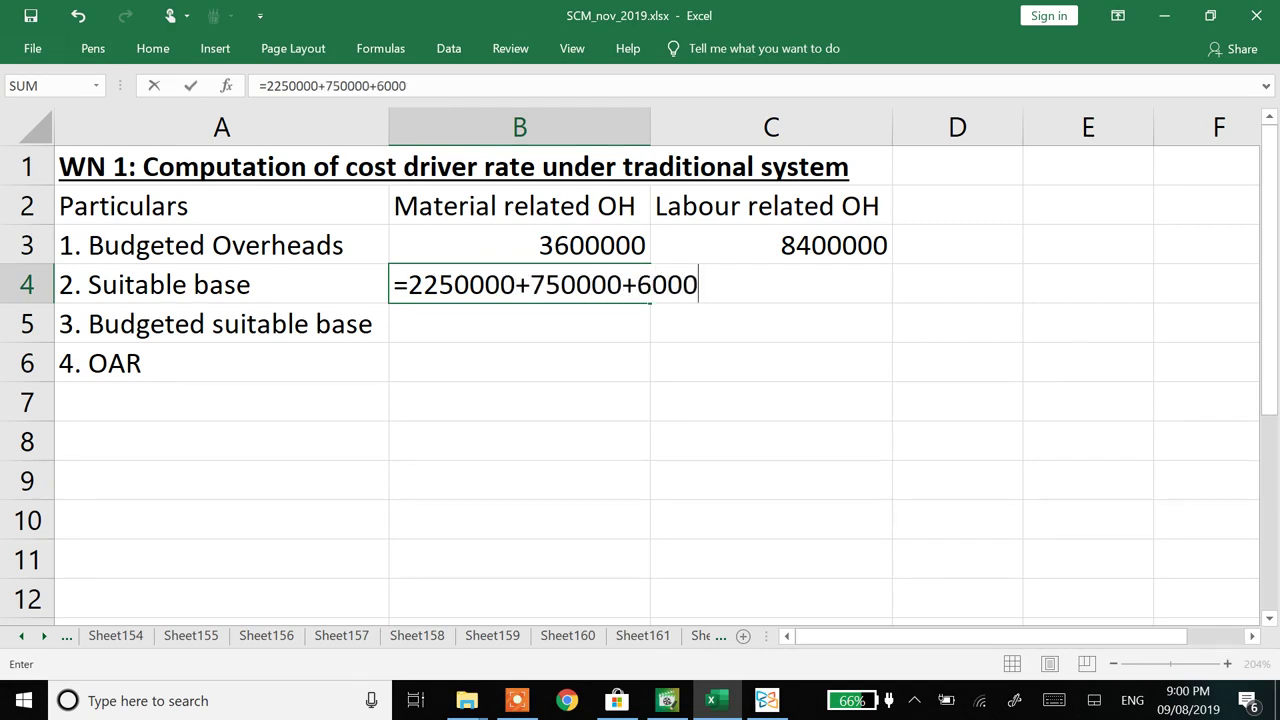
{"action": "key", "text": "Return"}
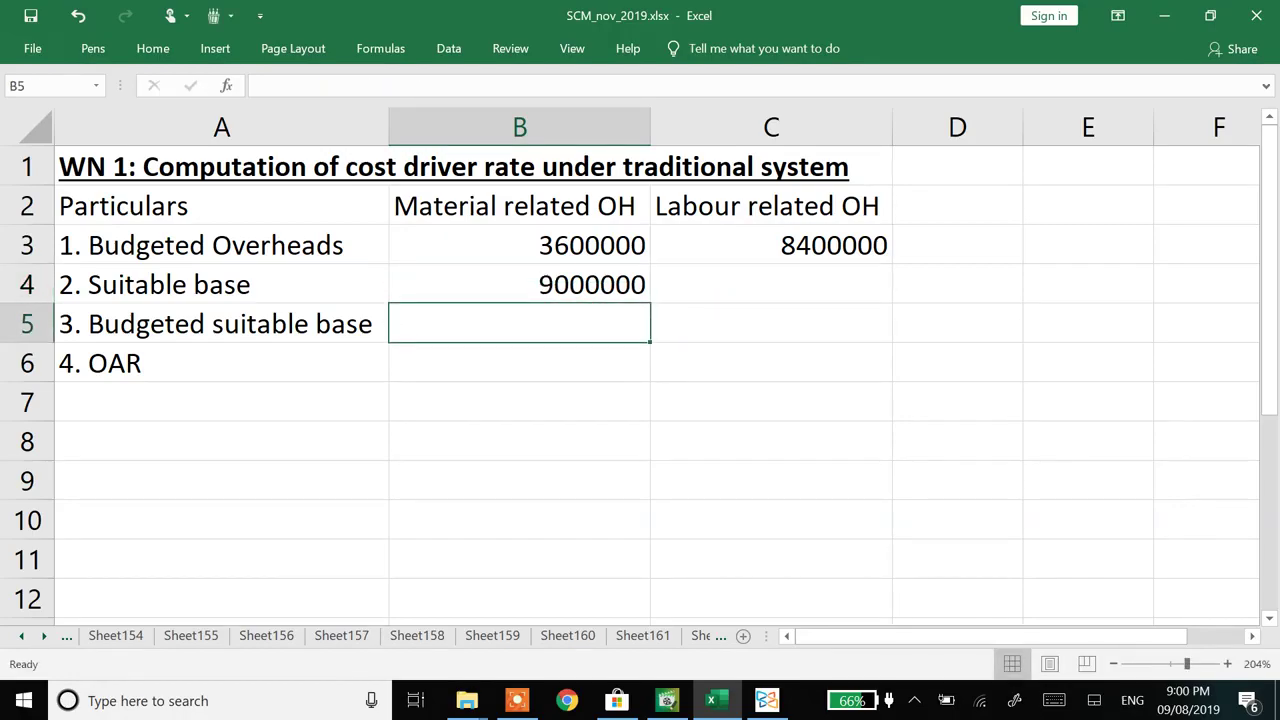
- Check the direct labour costs in the Xodo question and enter =1500000+500000+6000000 in C4
{"action": "key", "text": "Right"}
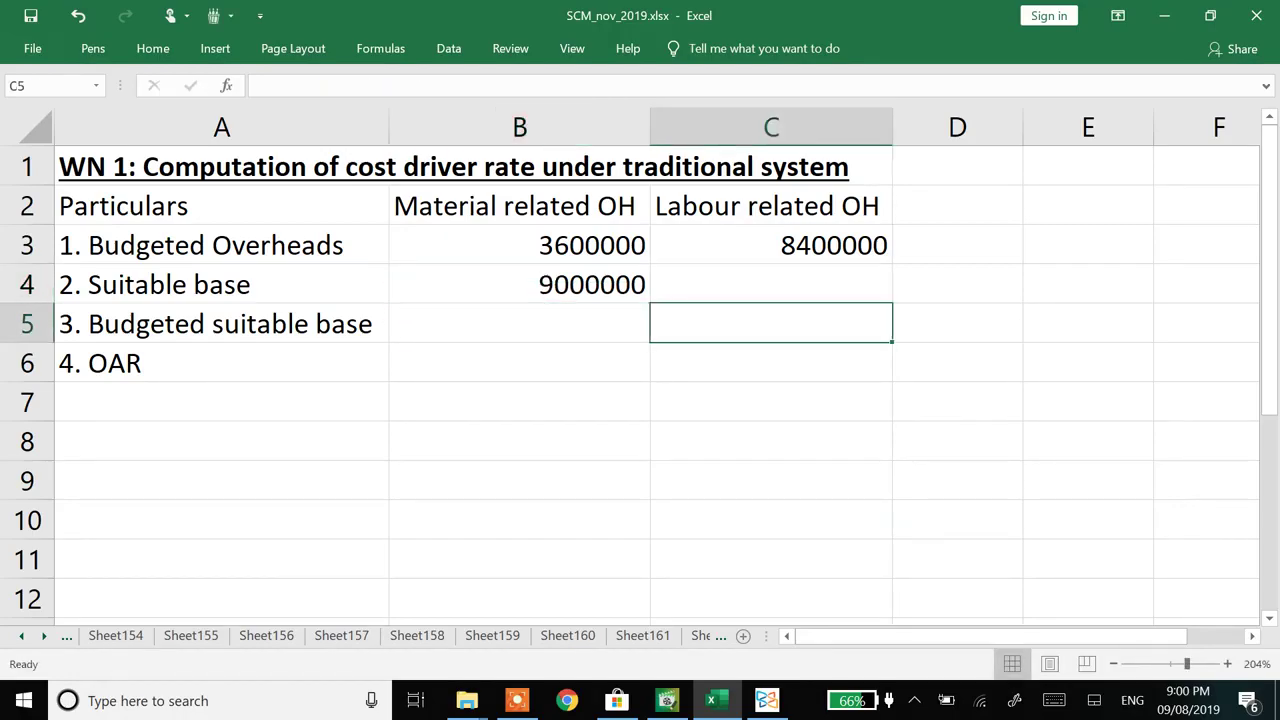
{"action": "key", "text": "Up"}
{"action": "key", "text": "alt+Tab"}
{"action": "key", "text": "alt+Tab"}
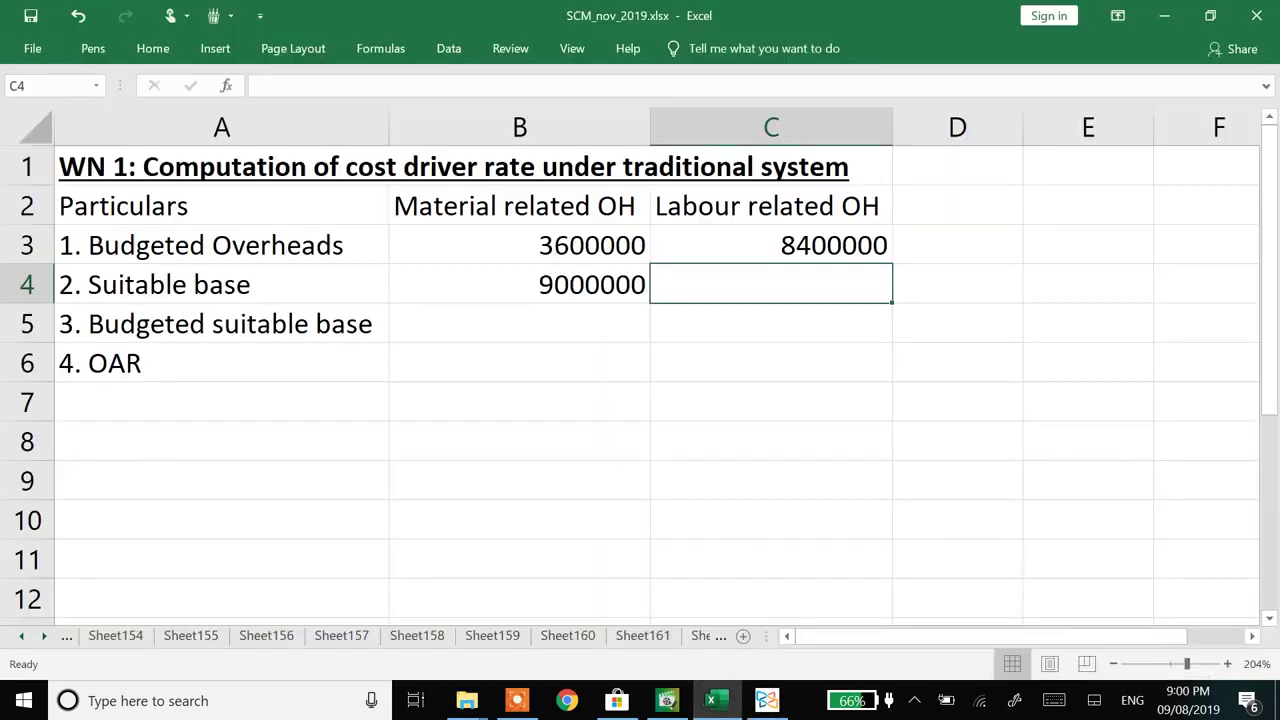
{"action": "type", "text": "=1500000"}
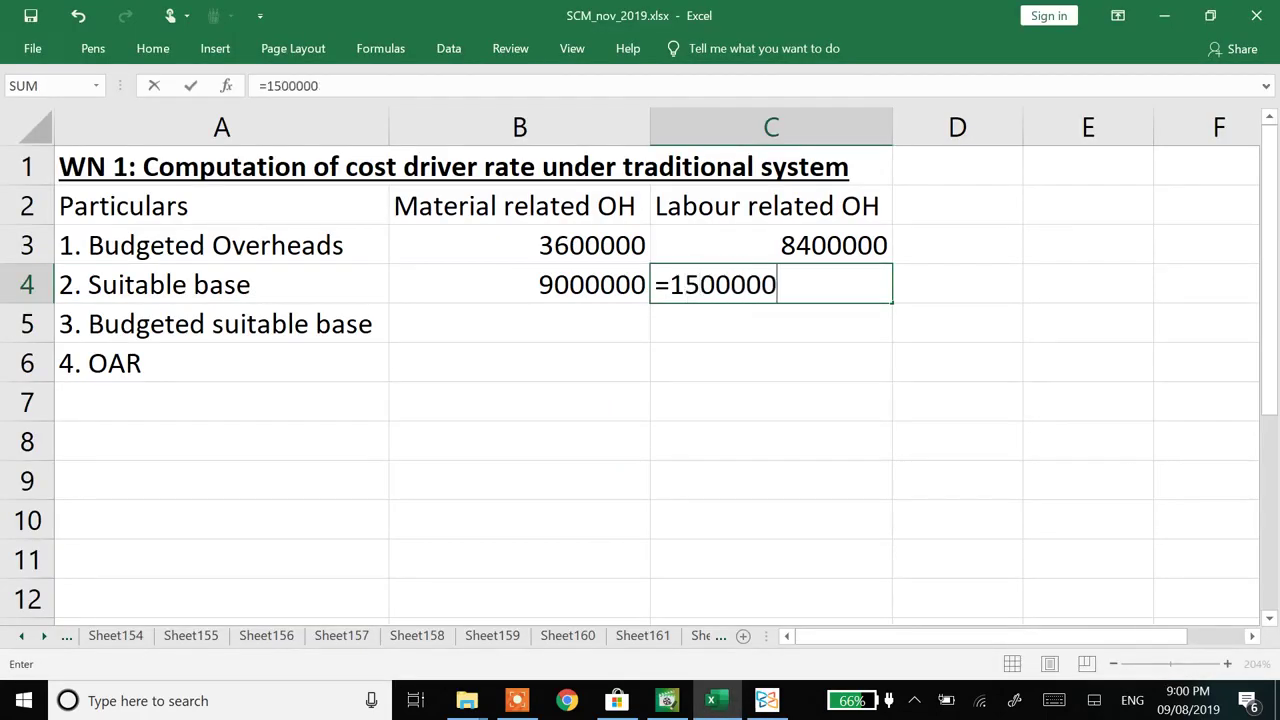
{"action": "type", "text": "+500000"}
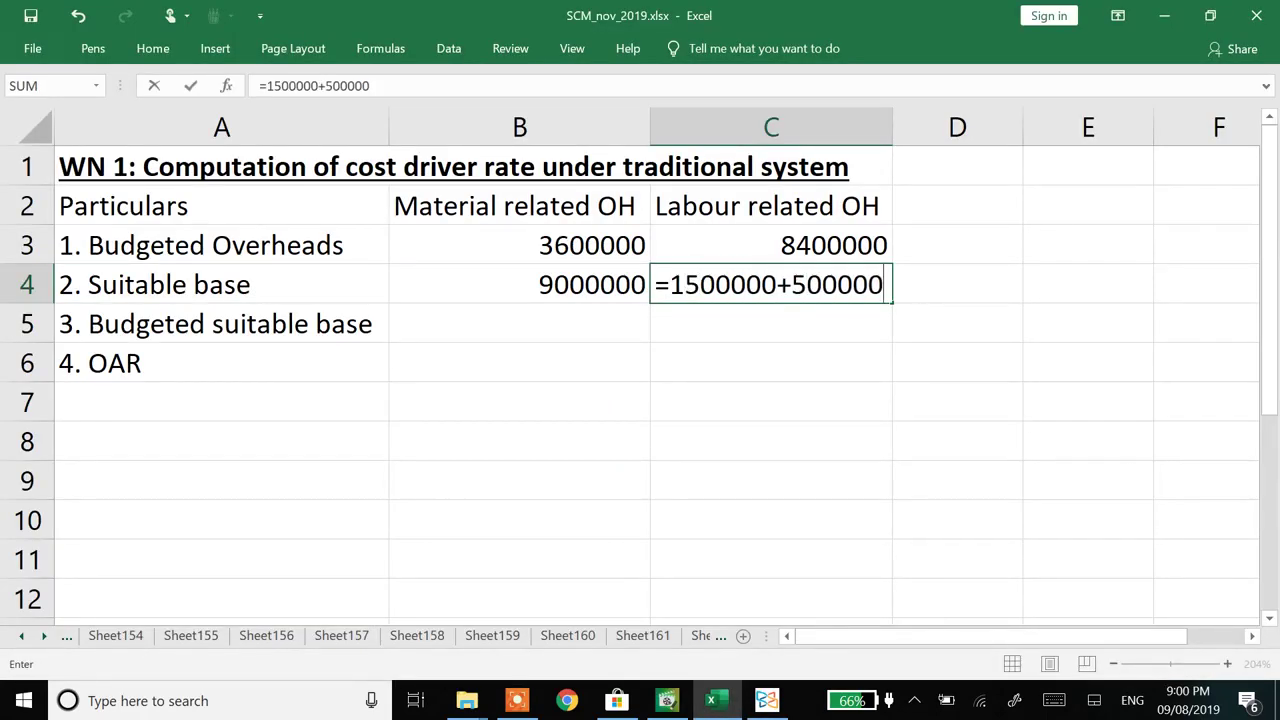
{"action": "type", "text": "+6000000"}
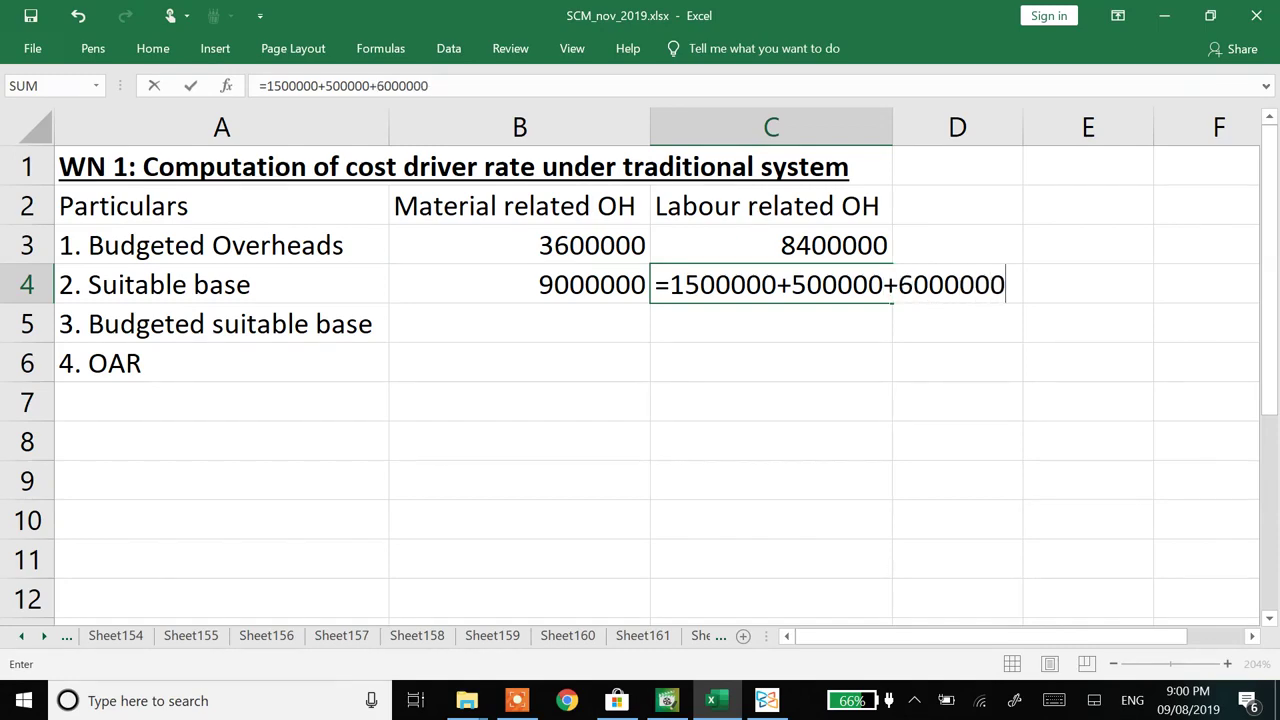
{"action": "key", "text": "Return"}
{"action": "key", "text": "Left"}
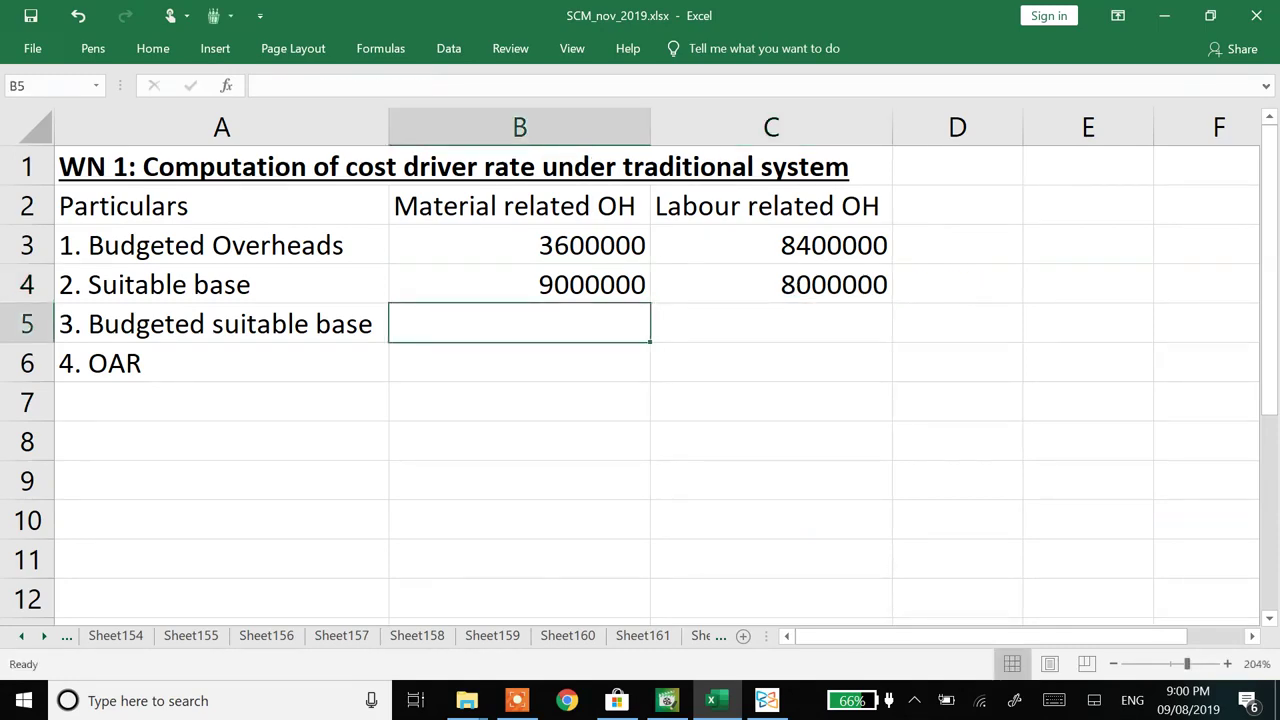
{"action": "type", "text": "="}
{"action": "key", "text": "Up"}
{"action": "key", "text": "Up"}
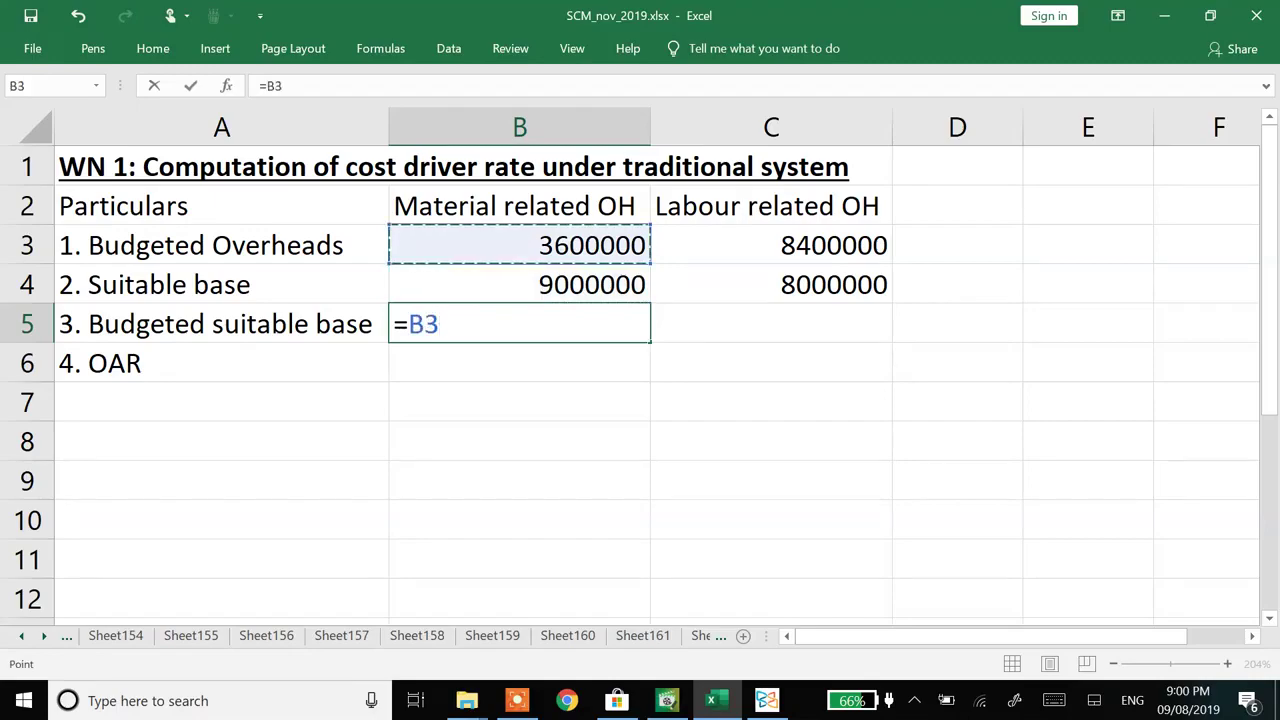
{"action": "key", "text": "Escape"}
- Copy the material and labour cost sums from B4:C4 into the "3. Budgeted suitable base" row, B5:C5
{"action": "key", "text": "Up"}
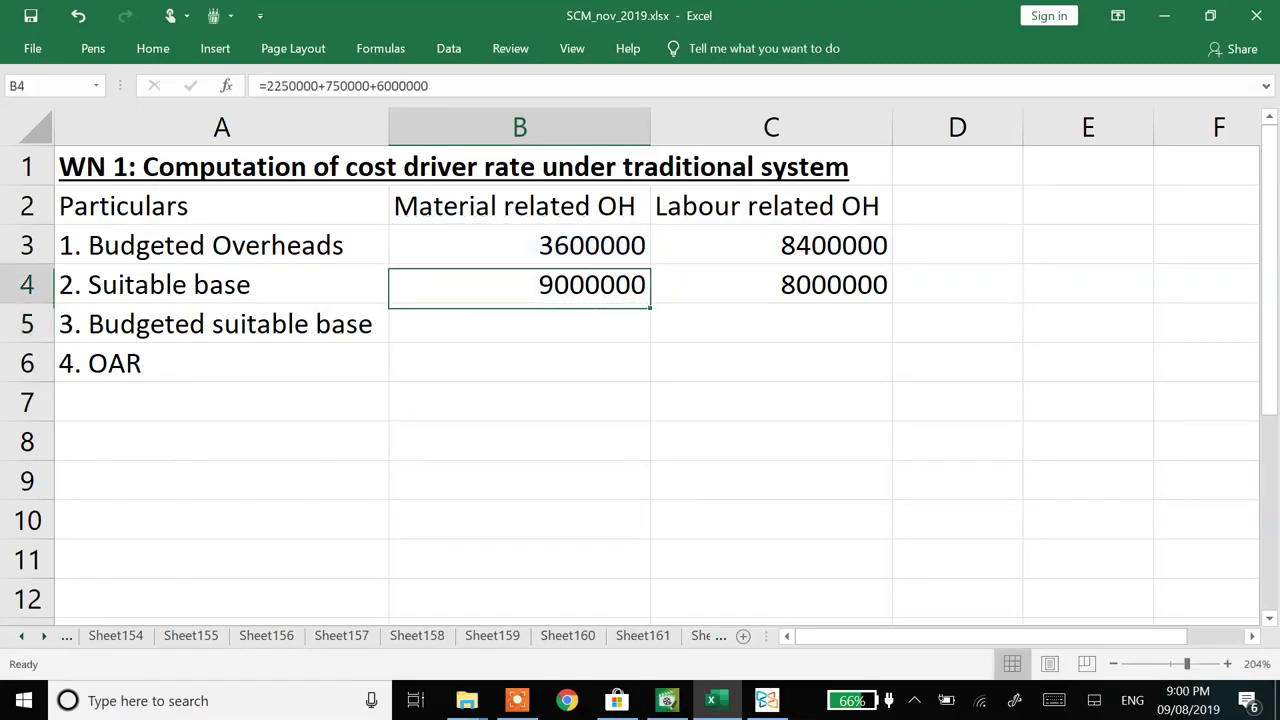
{"action": "key", "text": "shift+Right"}
{"action": "key", "text": "ctrl+c"}
{"action": "key", "text": "Down"}
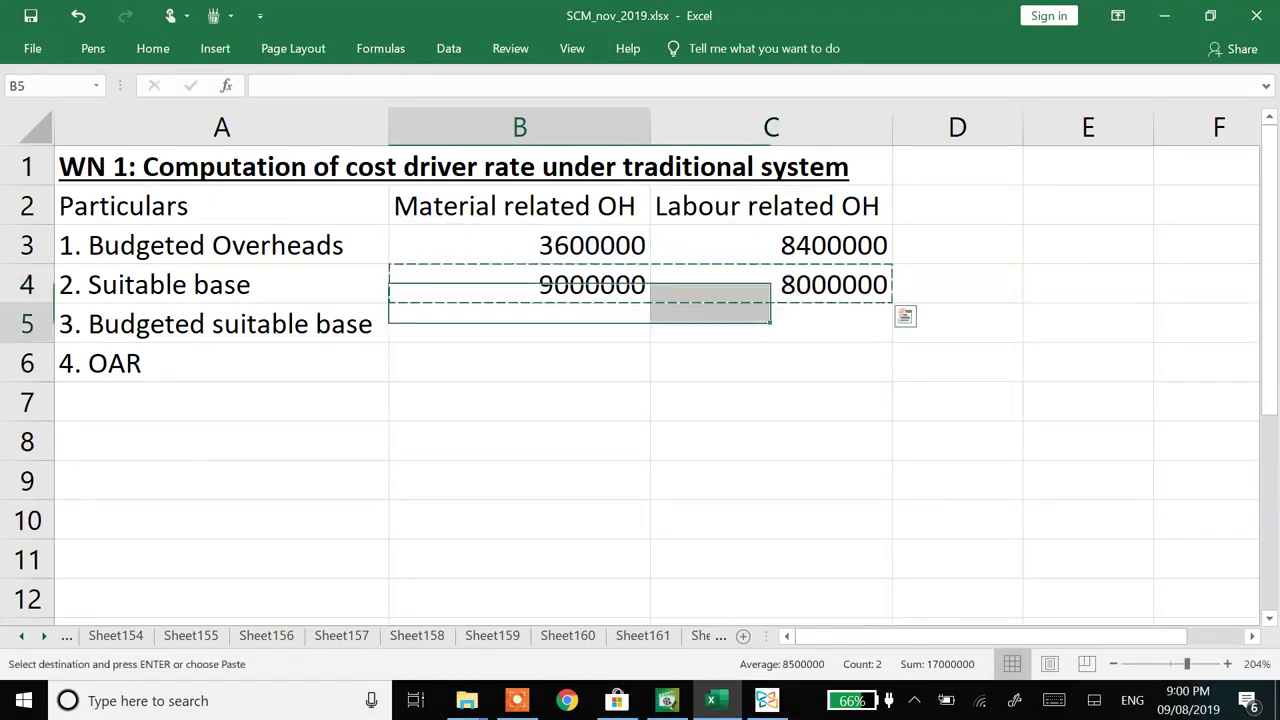
{"action": "key", "text": "ctrl+v"}
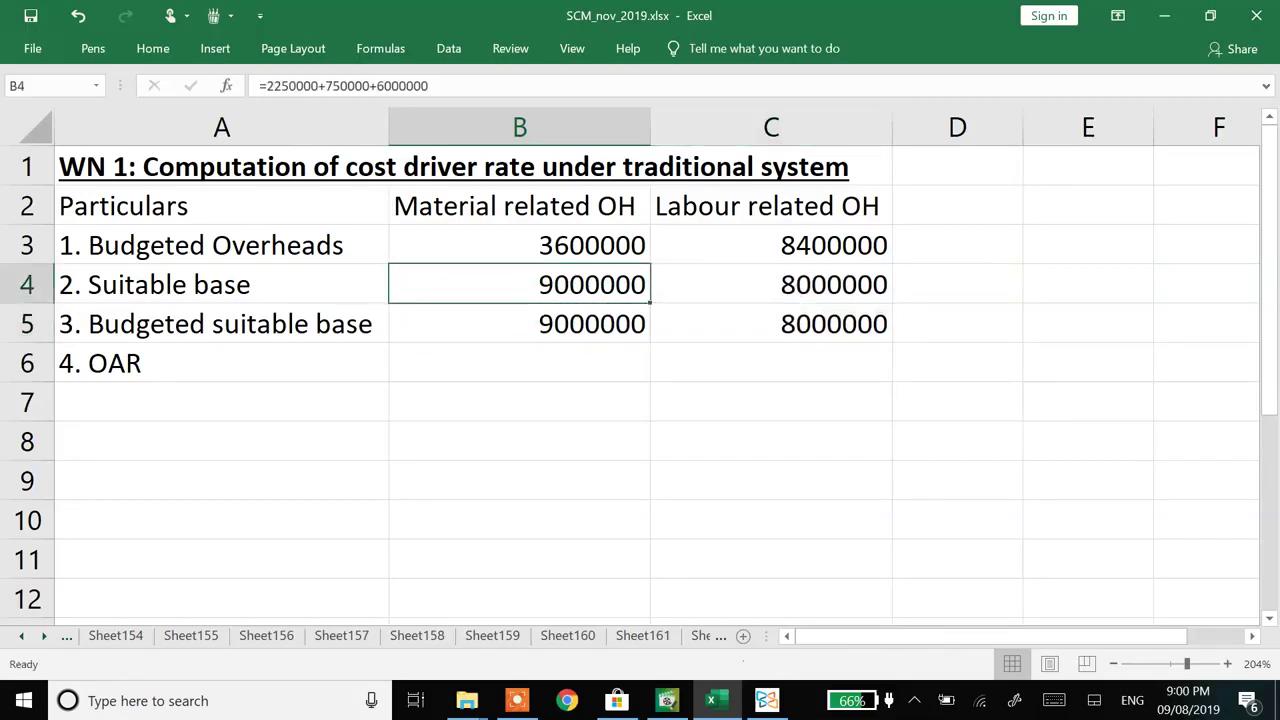
- Replace the suitable base entries with "DMC" in B4 and "DLC" in C4
{"action": "type", "text": "DMC"}
{"action": "key", "text": "Tab"}
{"action": "type", "text": "DLC"}
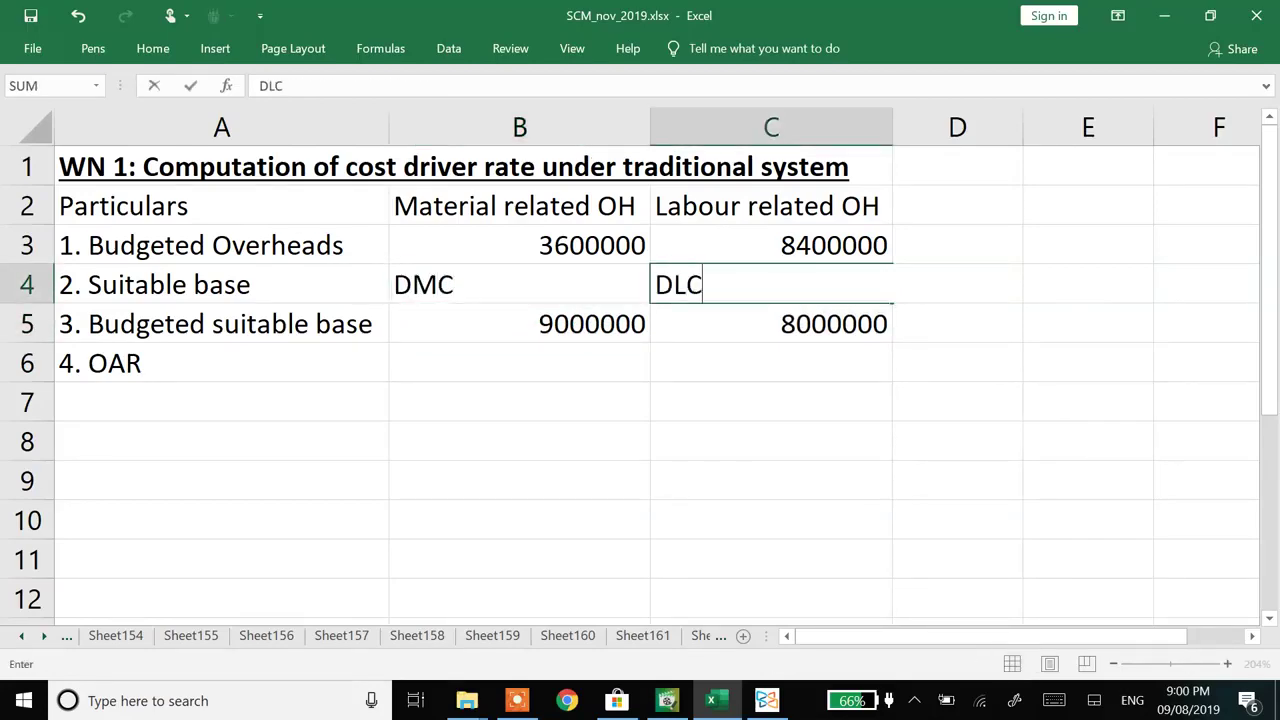
{"action": "key", "text": "Down"}
- Fill in the OAR row with "40% of MC" in B6 and "105% of LC" in C6
{"action": "key", "text": "Left"}
{"action": "key", "text": "Down"}
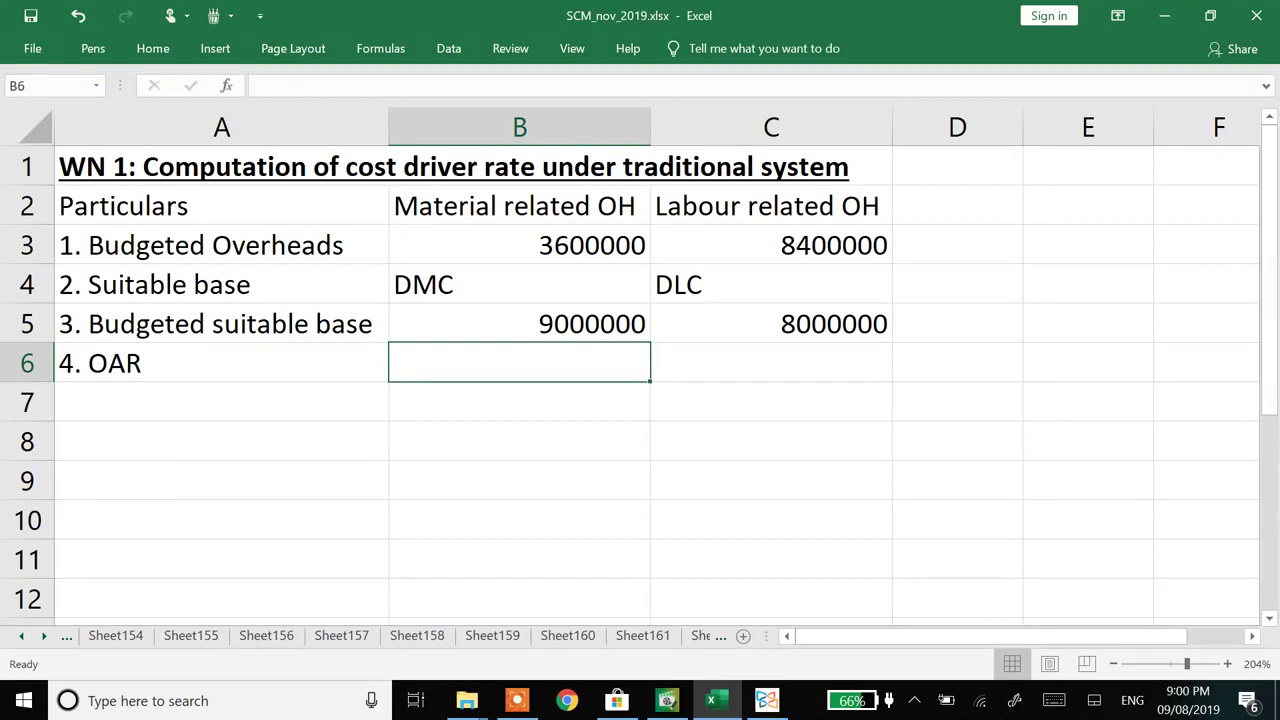
{"action": "type", "text": "40"}
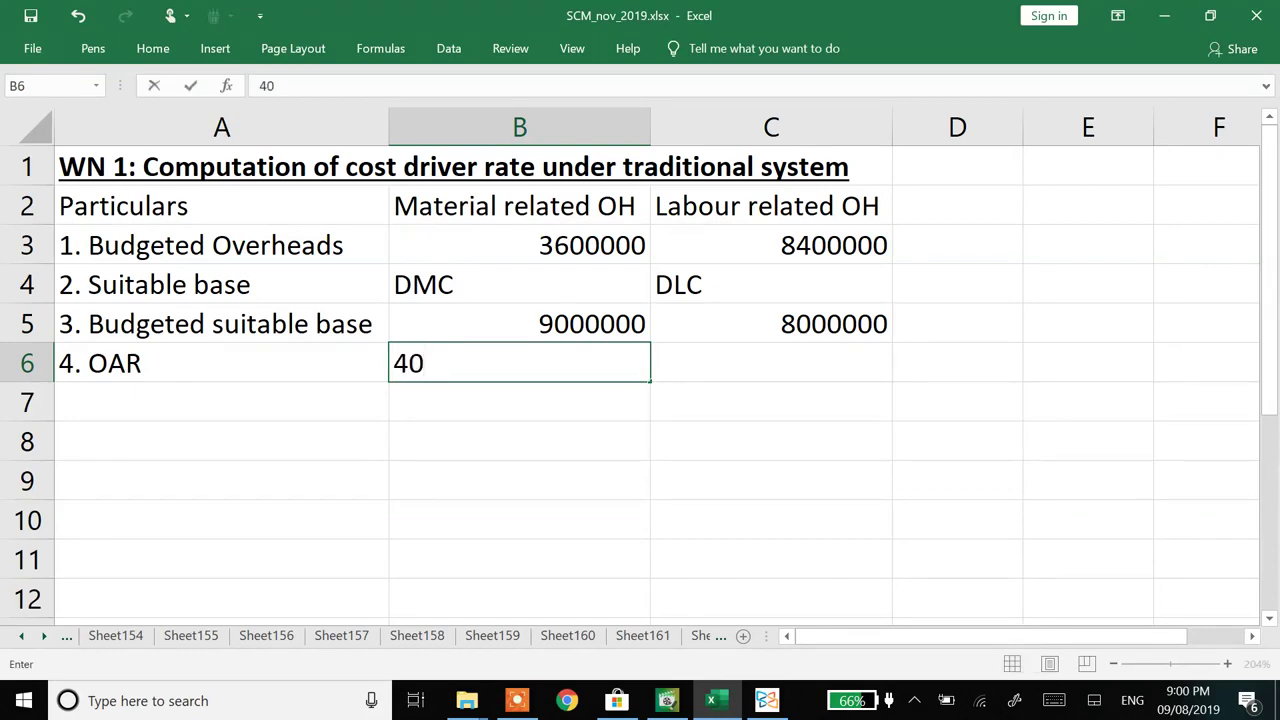
{"action": "type", "text": "% of MC"}
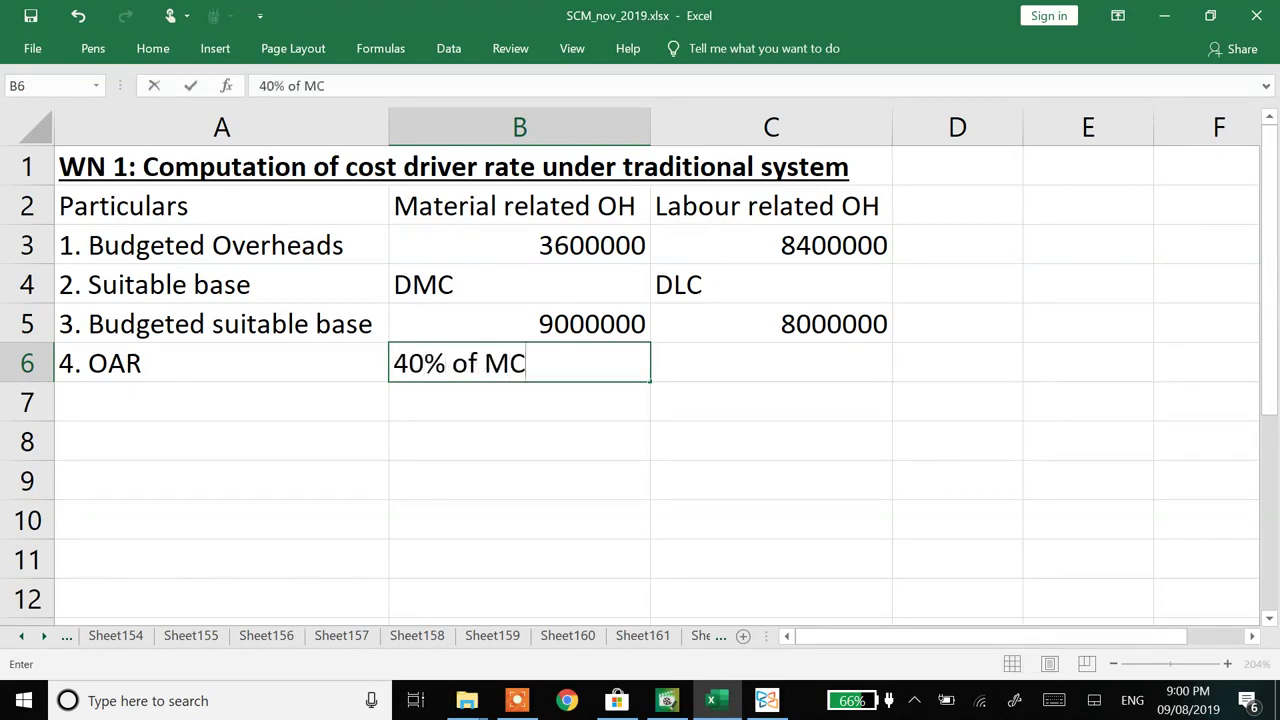
{"action": "key", "text": "Tab"}
{"action": "type", "text": "105"}
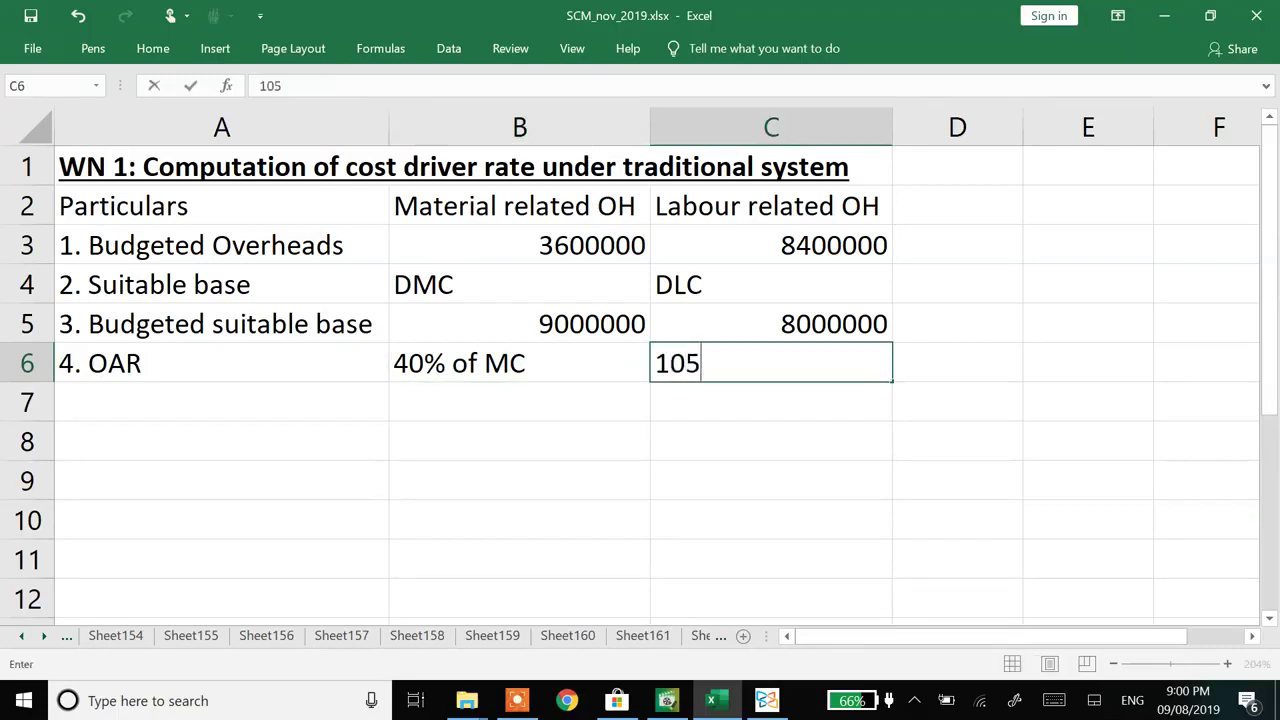
{"action": "type", "text": "% of LC"}
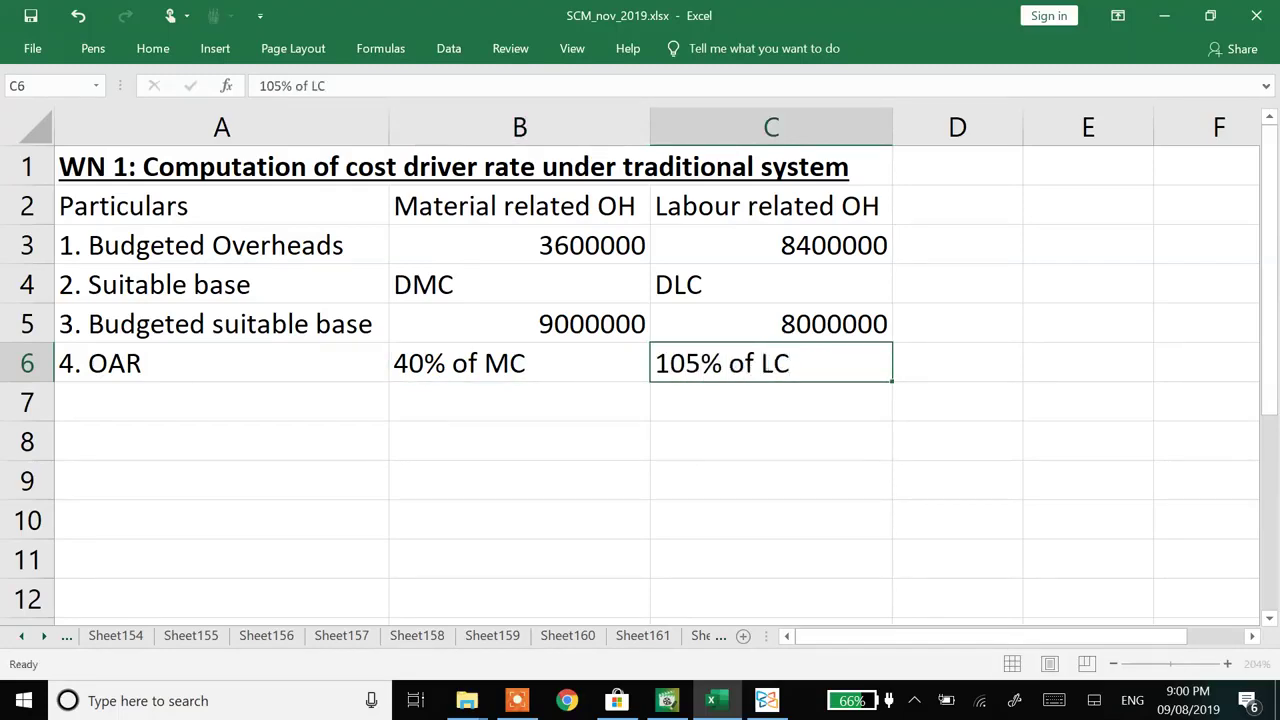
{"action": "key", "text": "Return"}
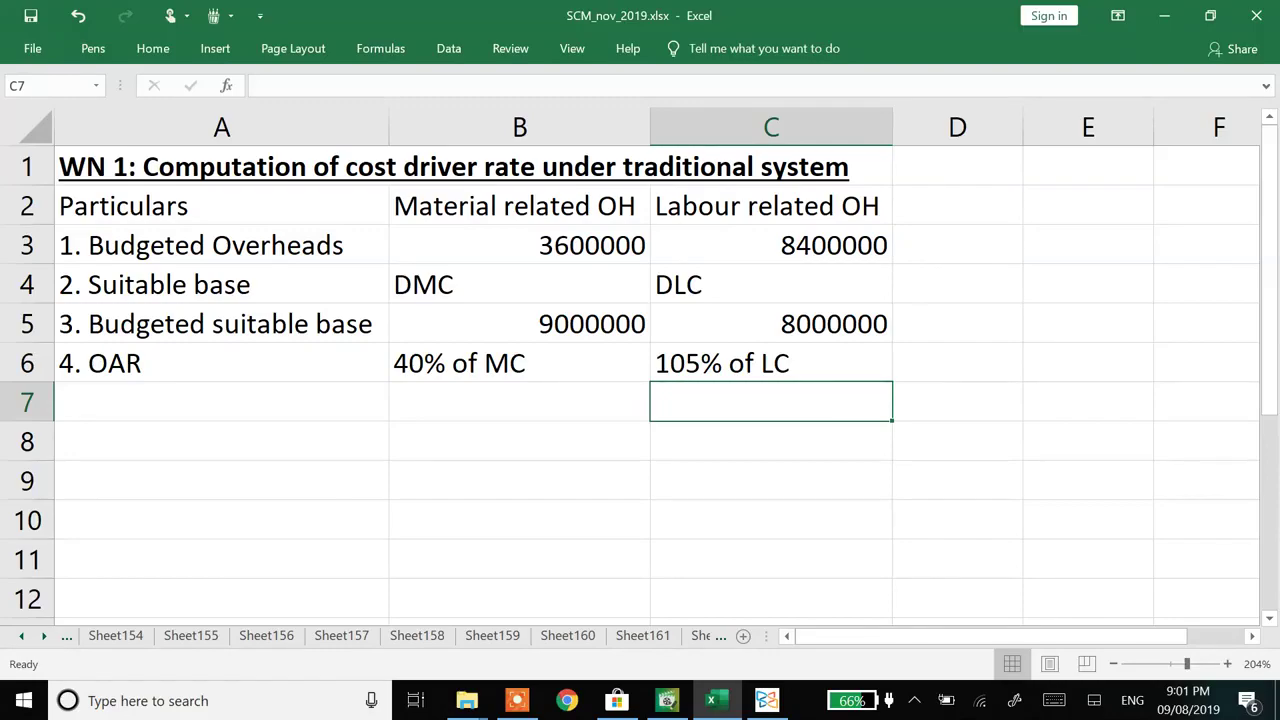
- Enter the heading "WN 2: Computation of PVR for star and Dwarf:" in A8
{"action": "key", "text": "Left"}
{"action": "key", "text": "Left"}
{"action": "key", "text": "Down"}
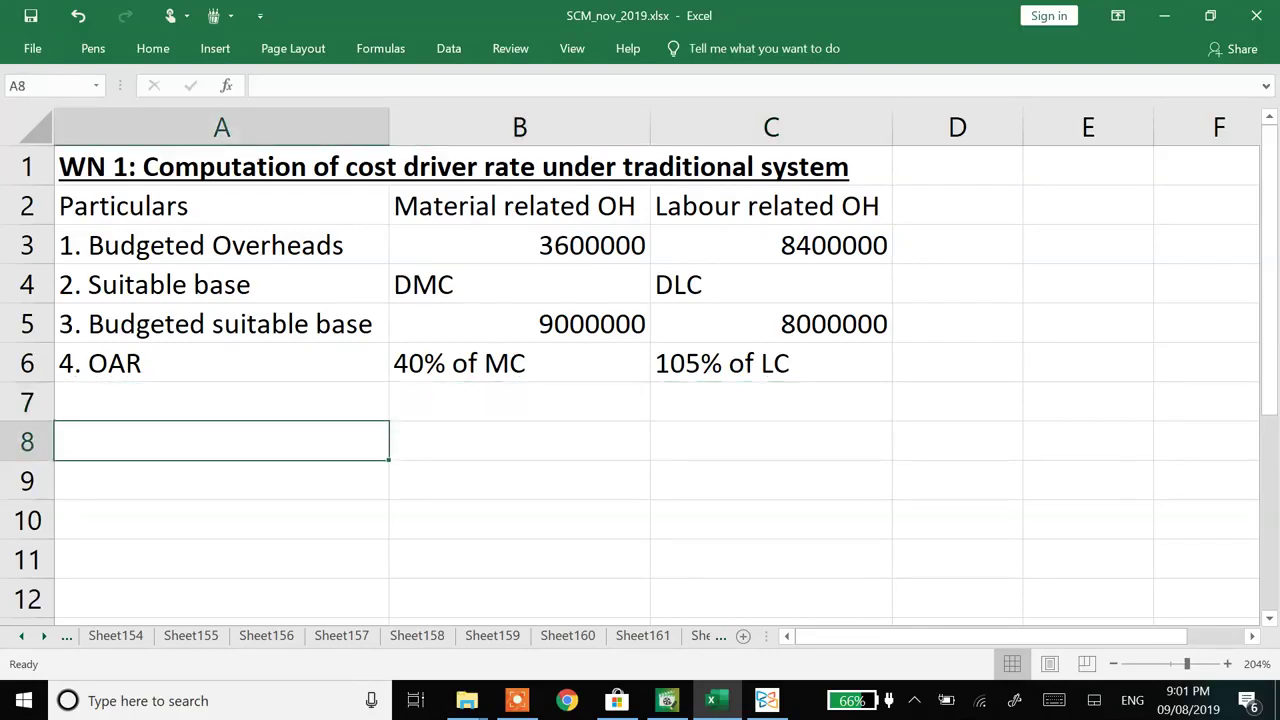
{"action": "type", "text": "WN 2"}
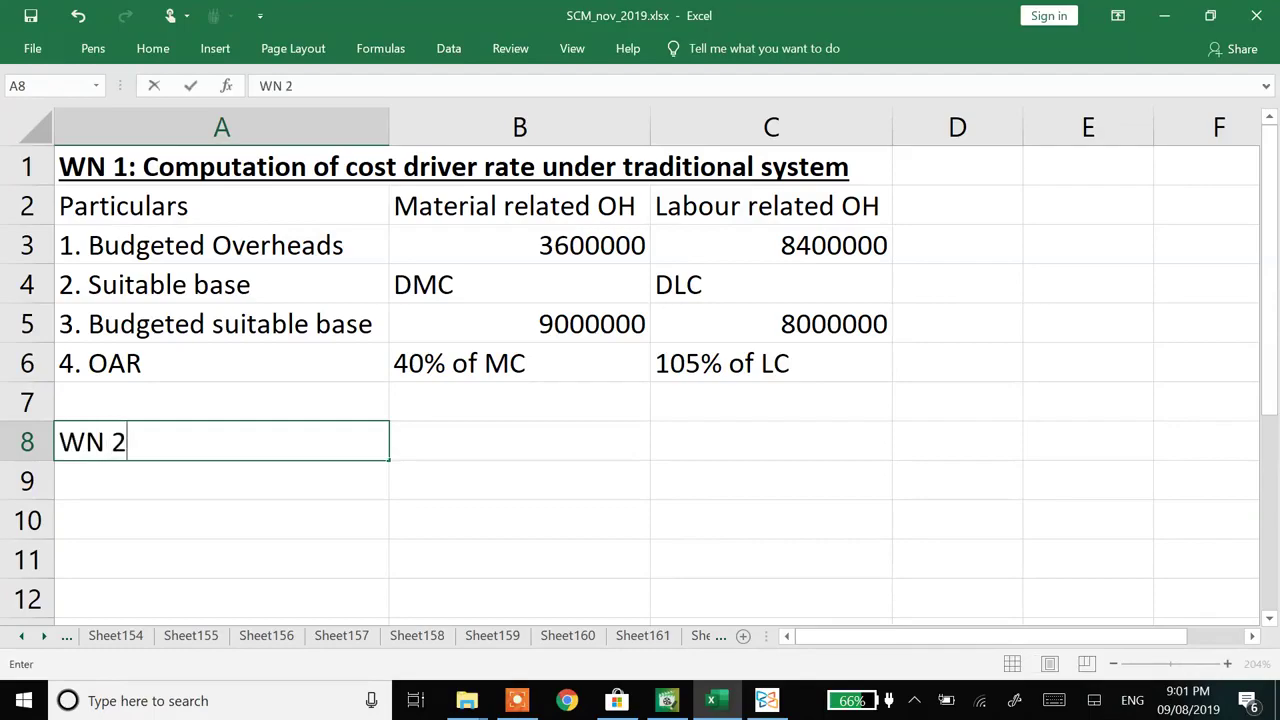
{"action": "type", "text": ": Comp"}
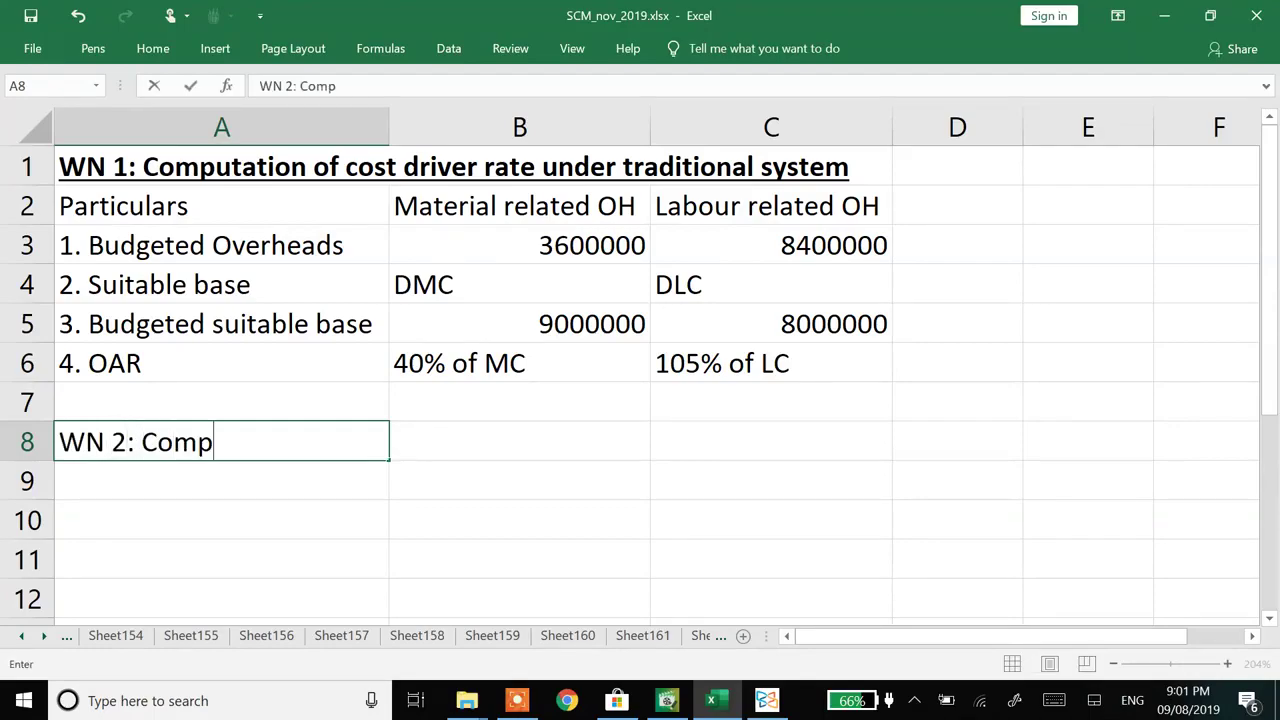
{"action": "type", "text": "utation of "}
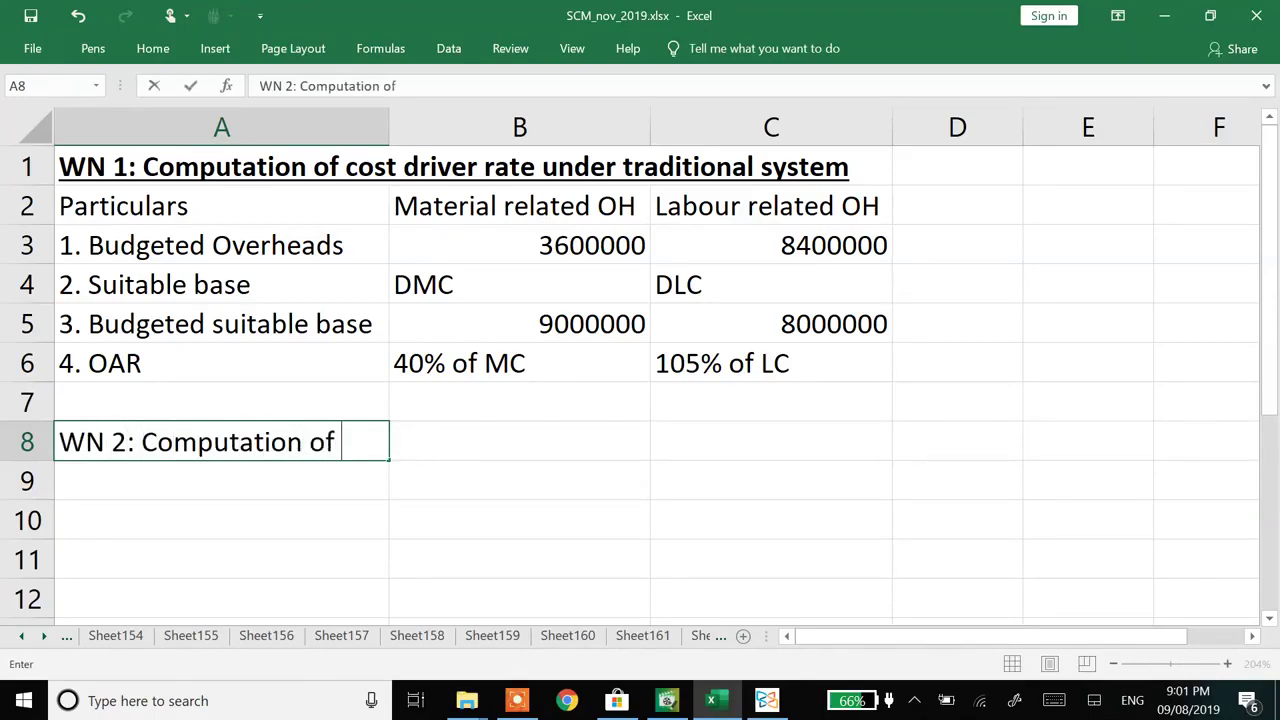
{"action": "type", "text": "PVR f"}
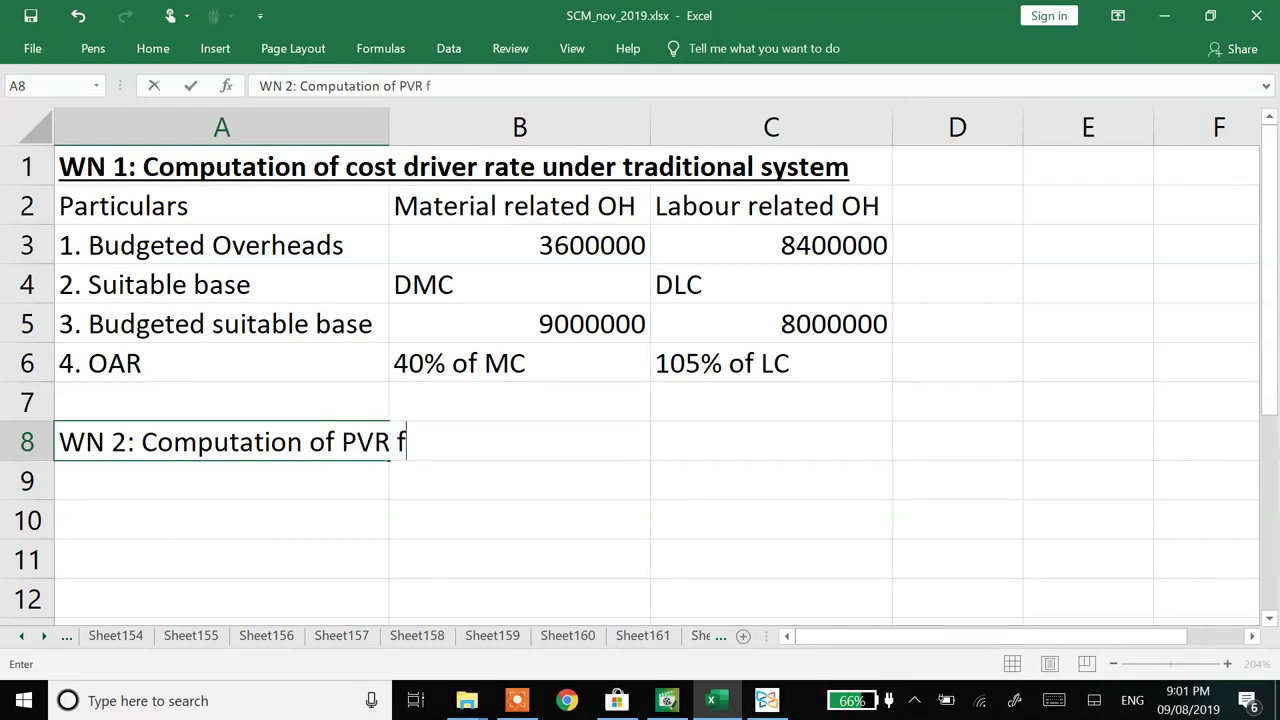
{"action": "type", "text": "or star"}
{"action": "key", "text": "BackSpace"}
{"action": "type", "text": "ar adn"}
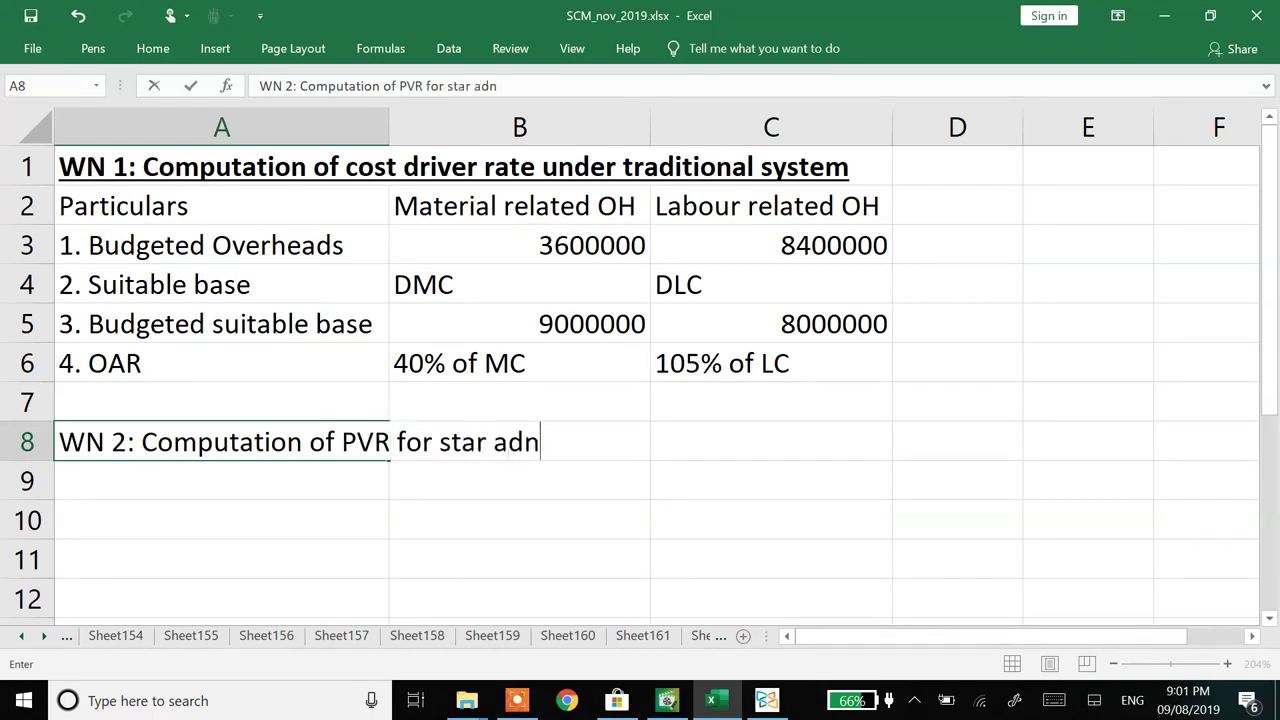
{"action": "key", "text": "BackSpace"}
{"action": "key", "text": "BackSpace"}
{"action": "type", "text": "nd Dward"}
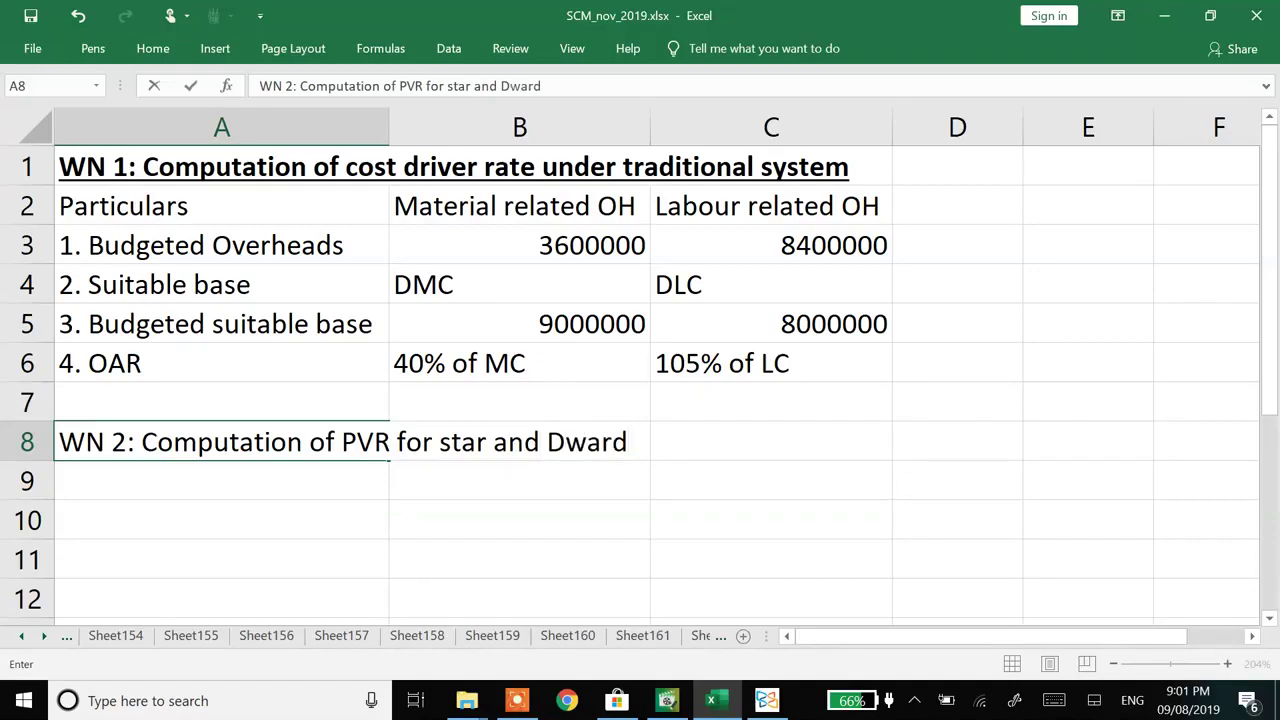
{"action": "key", "text": "BackSpace"}
{"action": "type", "text": "f:"}
{"action": "key", "text": "Return"}
- Make the WN 2 heading in A8 bold and underlined
{"action": "key", "text": "Up"}
{"action": "key", "text": "ctrl+b"}
{"action": "key", "text": "ctrl+u"}
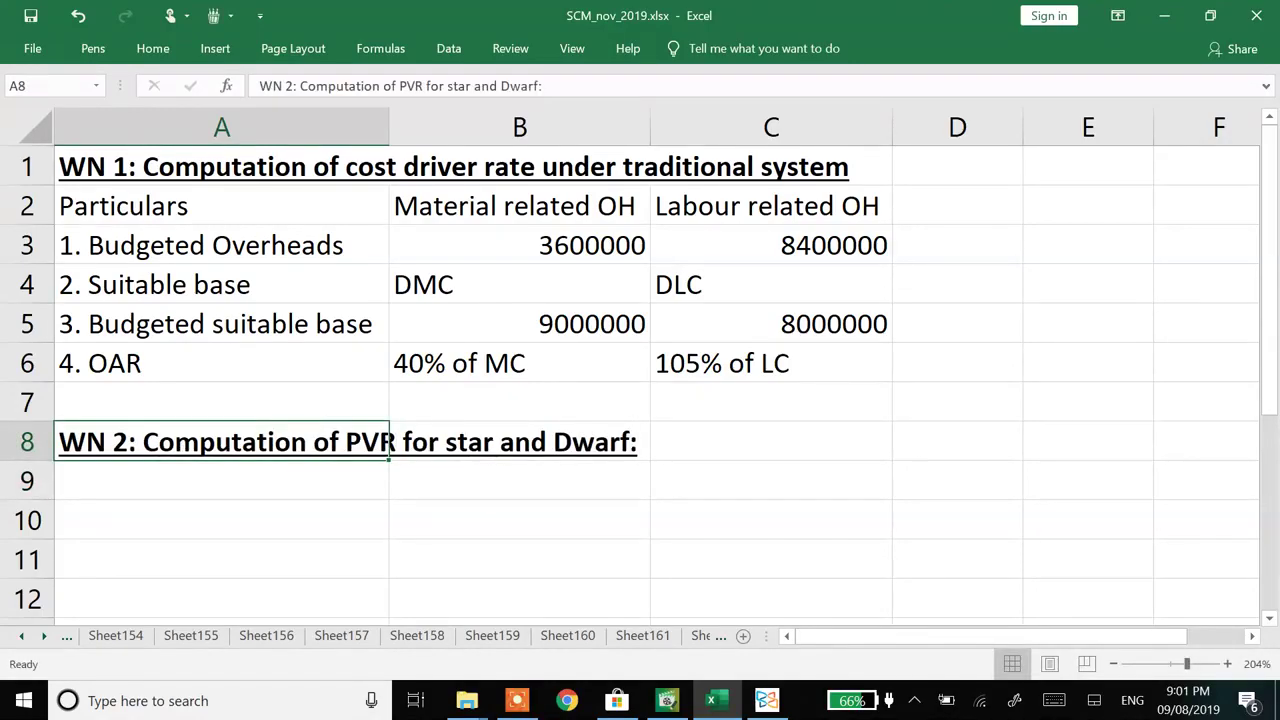
- Enter the WN 2 column headings "Particulars" in A9, "Star" in B9 and "Dwarf" in C9
{"action": "key", "text": "Down"}
{"action": "key", "text": "Down"}
{"action": "key", "text": "Down"}
{"action": "key", "text": "Down"}
{"action": "key", "text": "Down"}
{"action": "key", "text": "Up"}
{"action": "key", "text": "Up"}
{"action": "key", "text": "Up"}
{"action": "key", "text": "Up"}
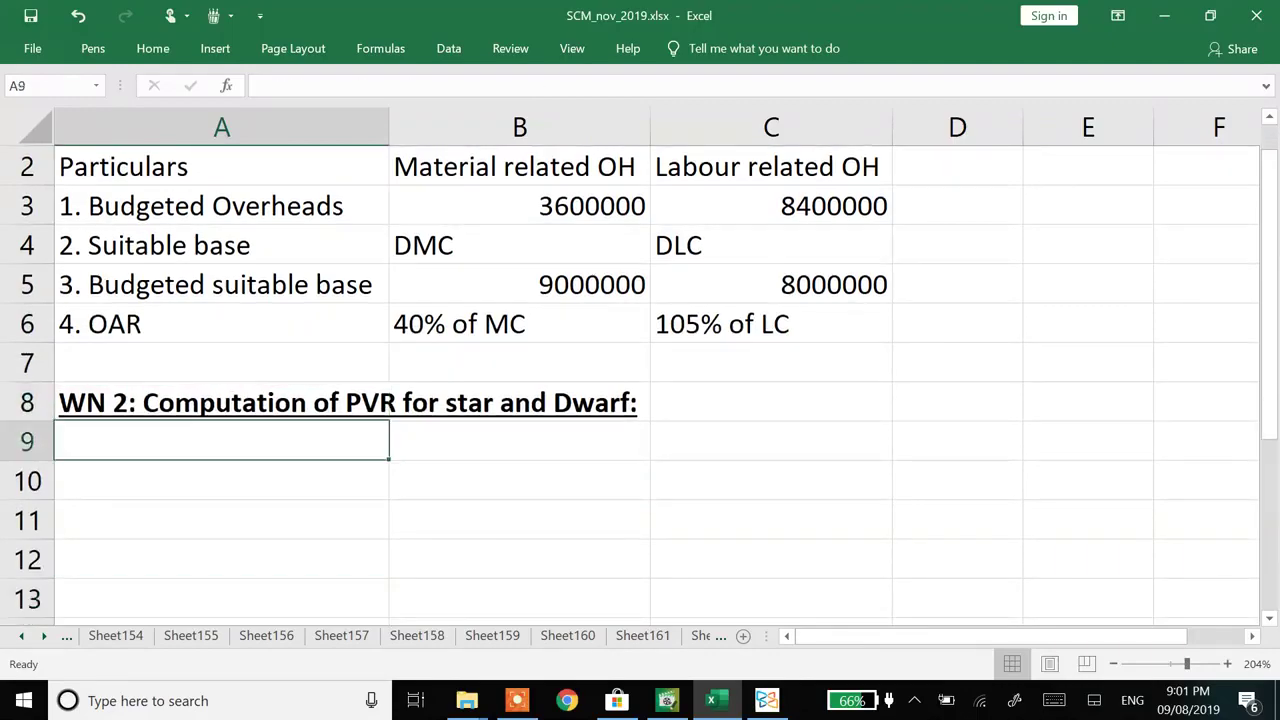
{"action": "type", "text": "Particulars"}
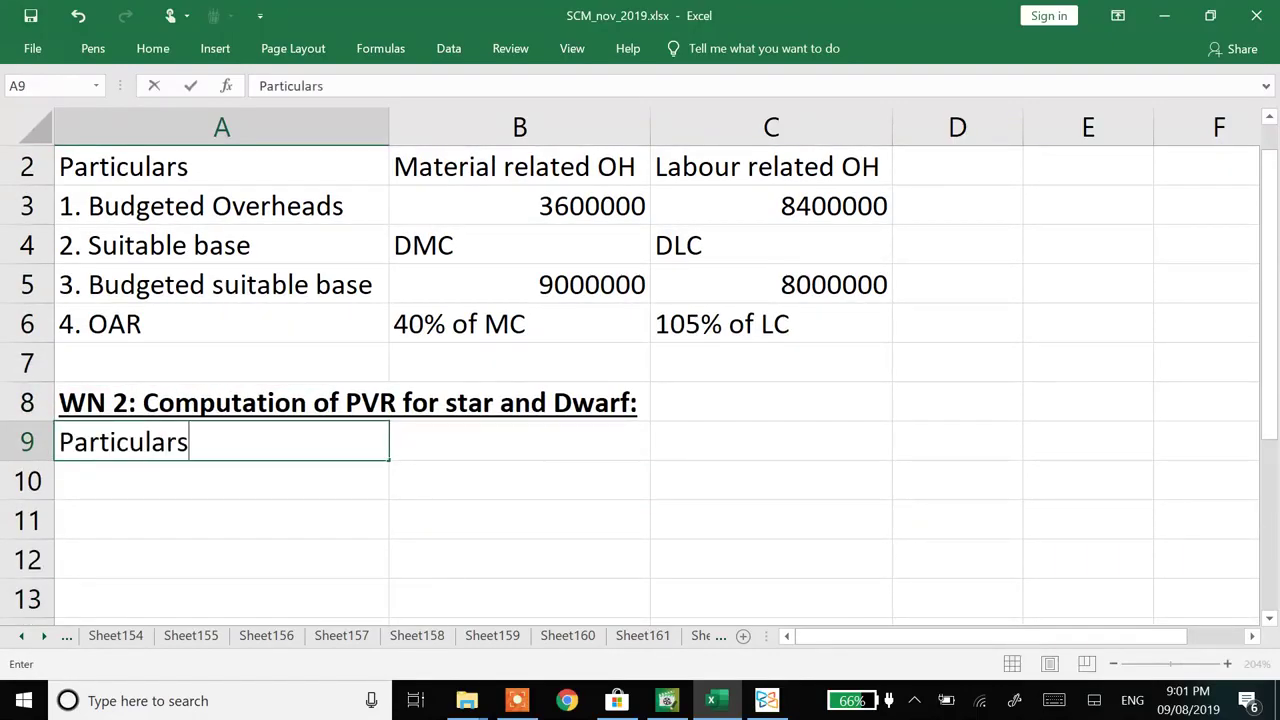
{"action": "key", "text": "Tab"}
{"action": "type", "text": "Star"}
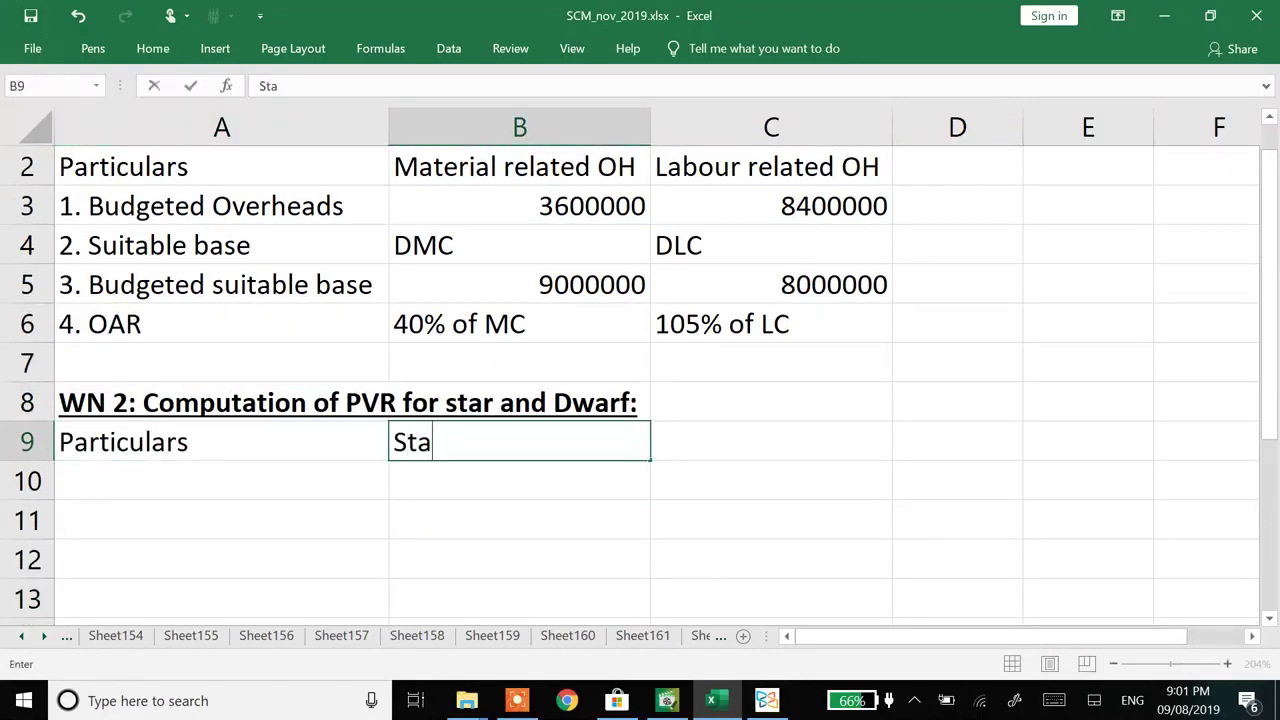
{"action": "key", "text": "Tab"}
{"action": "type", "text": "Dward"}
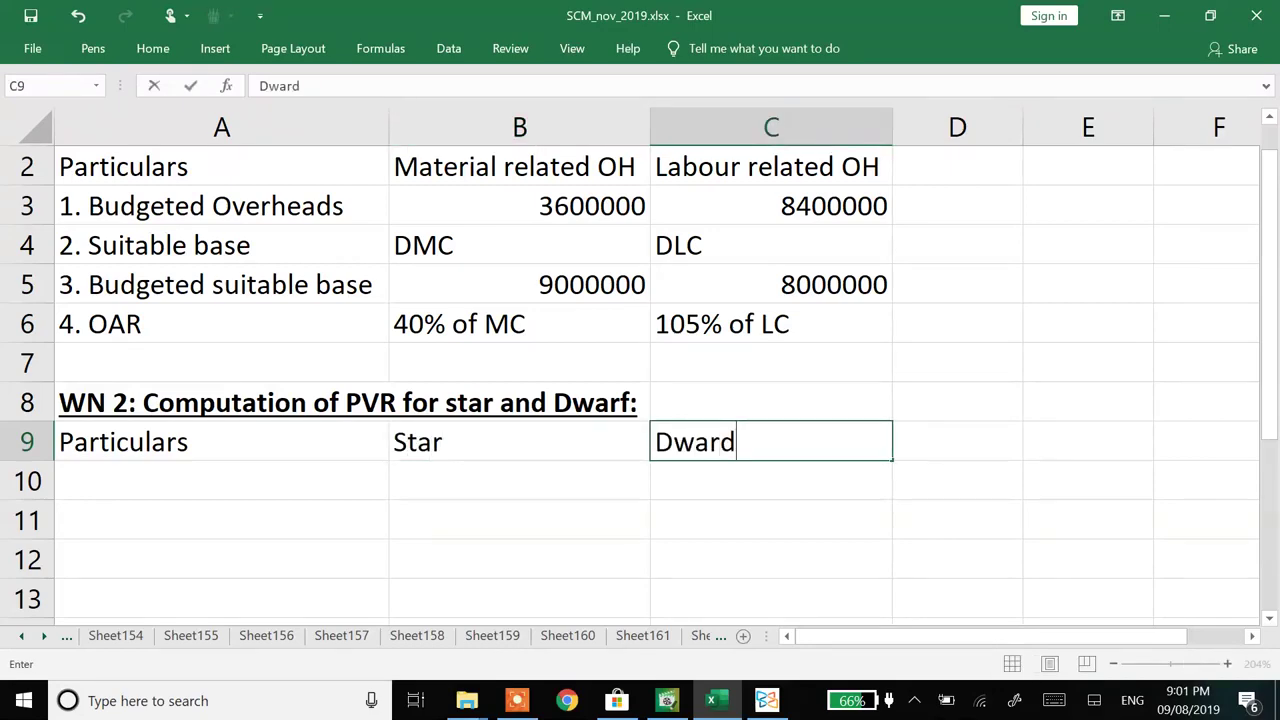
{"action": "key", "text": "BackSpace"}
{"action": "type", "text": "f"}
{"action": "key", "text": "Return"}
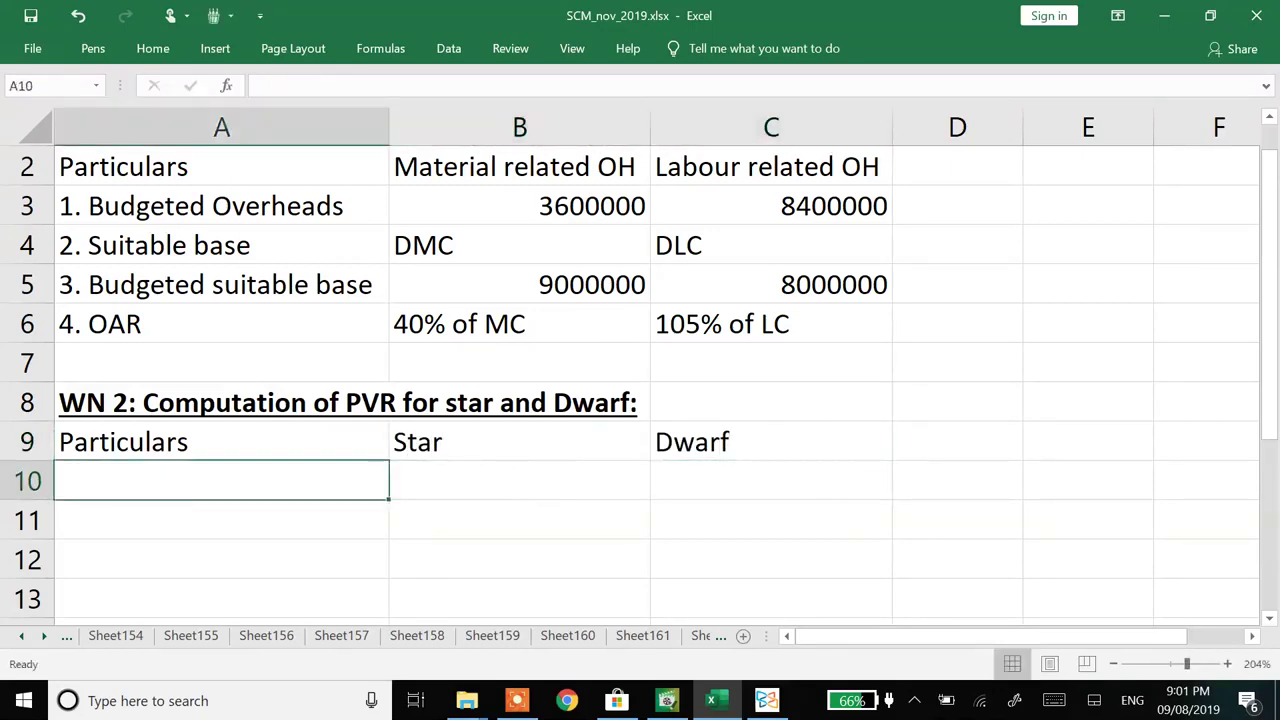
- Check the products data in the question, and enter the row labels "Direct Material" in A10 and "Direct Labour" in A11
{"action": "key", "text": "Down"}
{"action": "key", "text": "Down"}
{"action": "key", "text": "Down"}
{"action": "key", "text": "Down"}
{"action": "key", "text": "Down"}
{"action": "key", "text": "Down"}
{"action": "key", "text": "Up"}
{"action": "key", "text": "Up"}
{"action": "key", "text": "Up"}
{"action": "key", "text": "Up"}
{"action": "key", "text": "Up"}
{"action": "key", "text": "Up"}
{"action": "key", "text": "Up"}
{"action": "key", "text": "Down"}
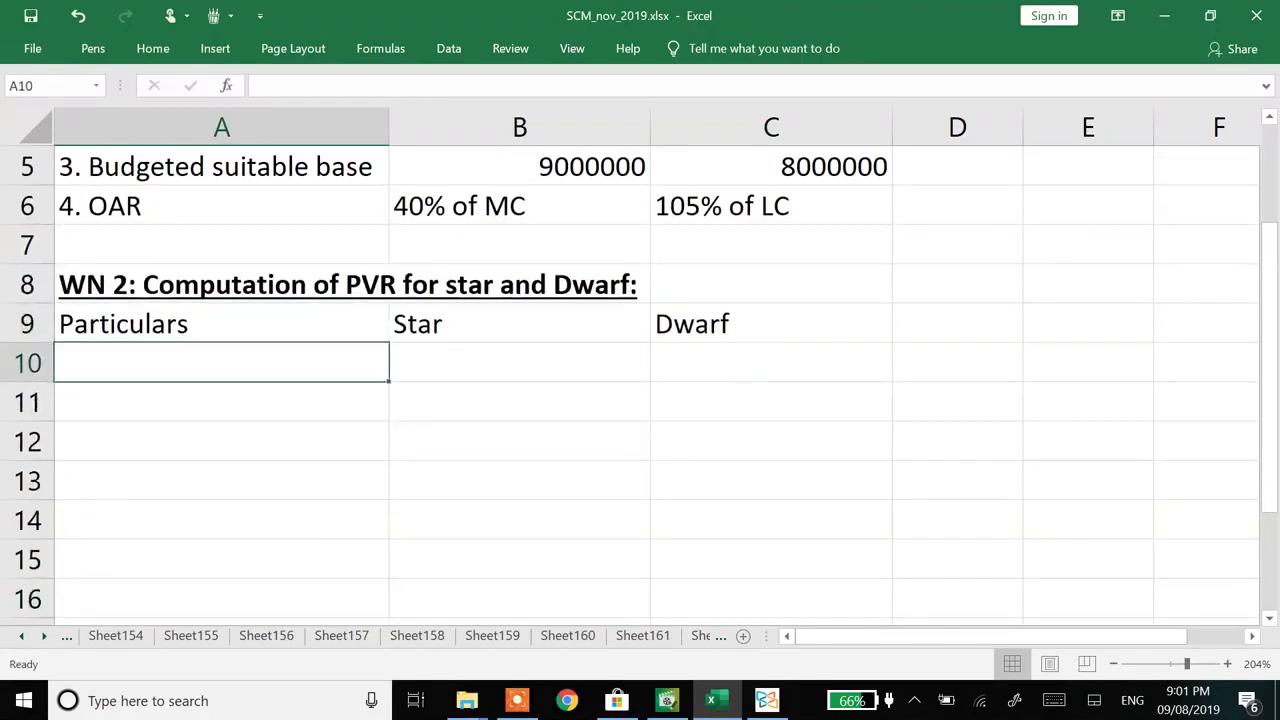
{"action": "key", "text": "alt+Tab"}
{"action": "scroll", "coordinate": [640, 360], "scroll_direction": "up", "scroll_amount": 1}
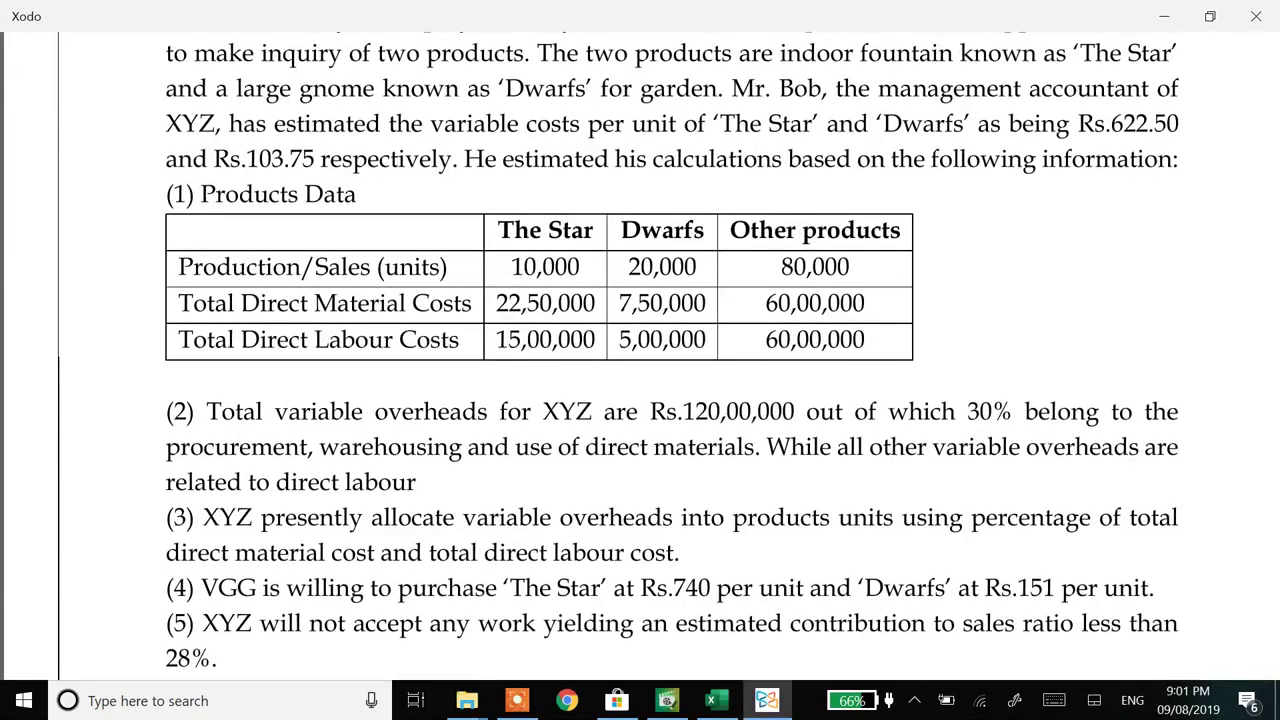
{"action": "key", "text": "alt+Tab"}
{"action": "type", "text": "Direct "}
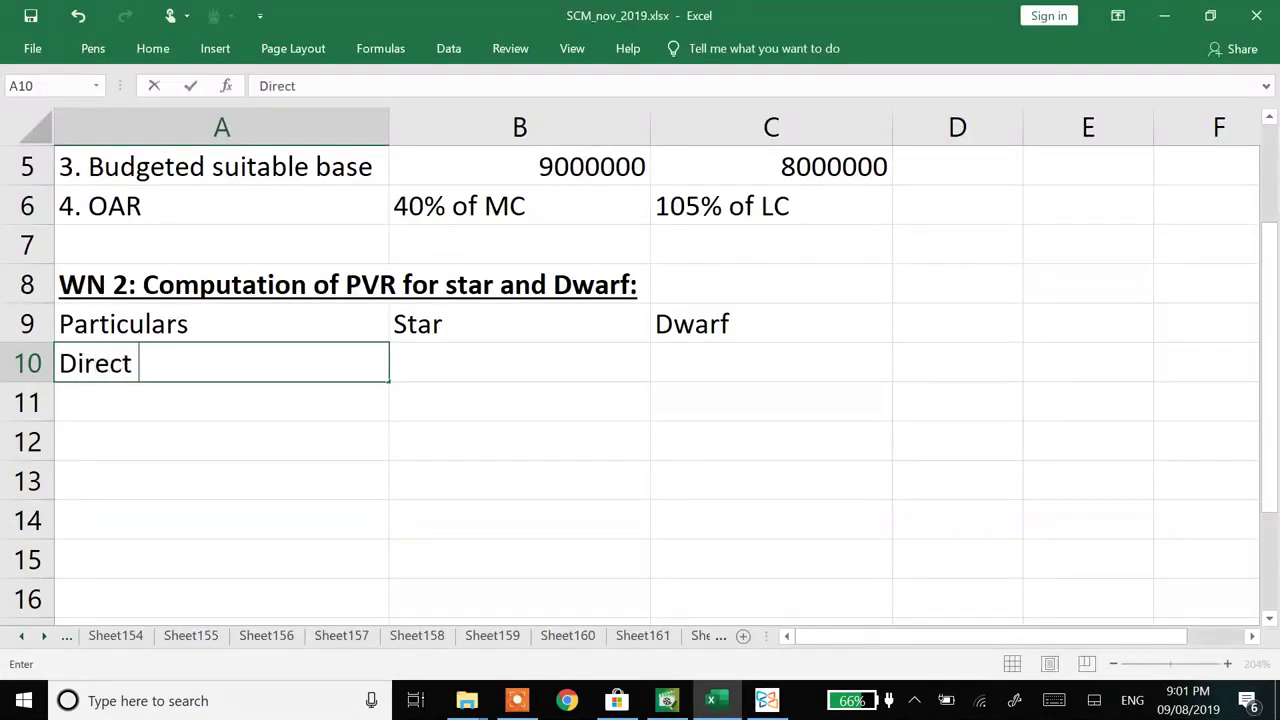
{"action": "type", "text": "Material"}
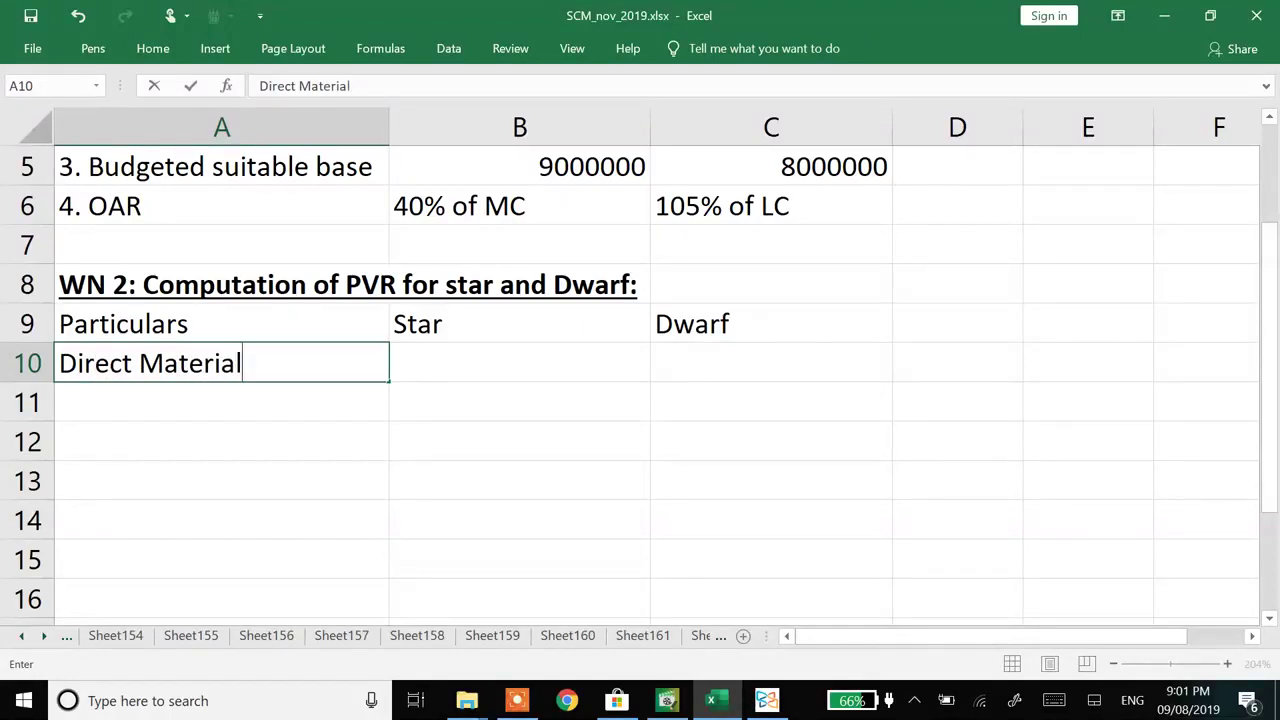
{"action": "key", "text": "Return"}
{"action": "type", "text": "Direct Labour"}
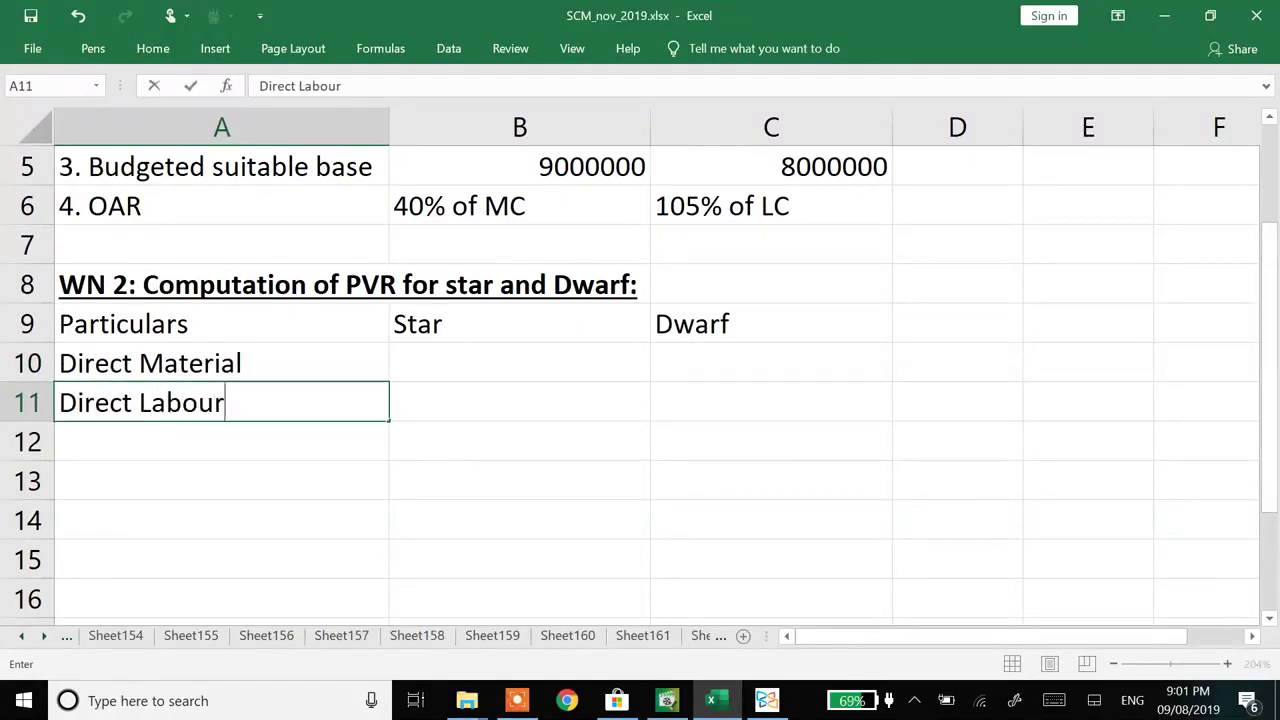
{"action": "key", "text": "Return"}
- Enter the subheading "Overheads" in A12 and make it bold and underlined
{"action": "type", "text": "Overheads"}
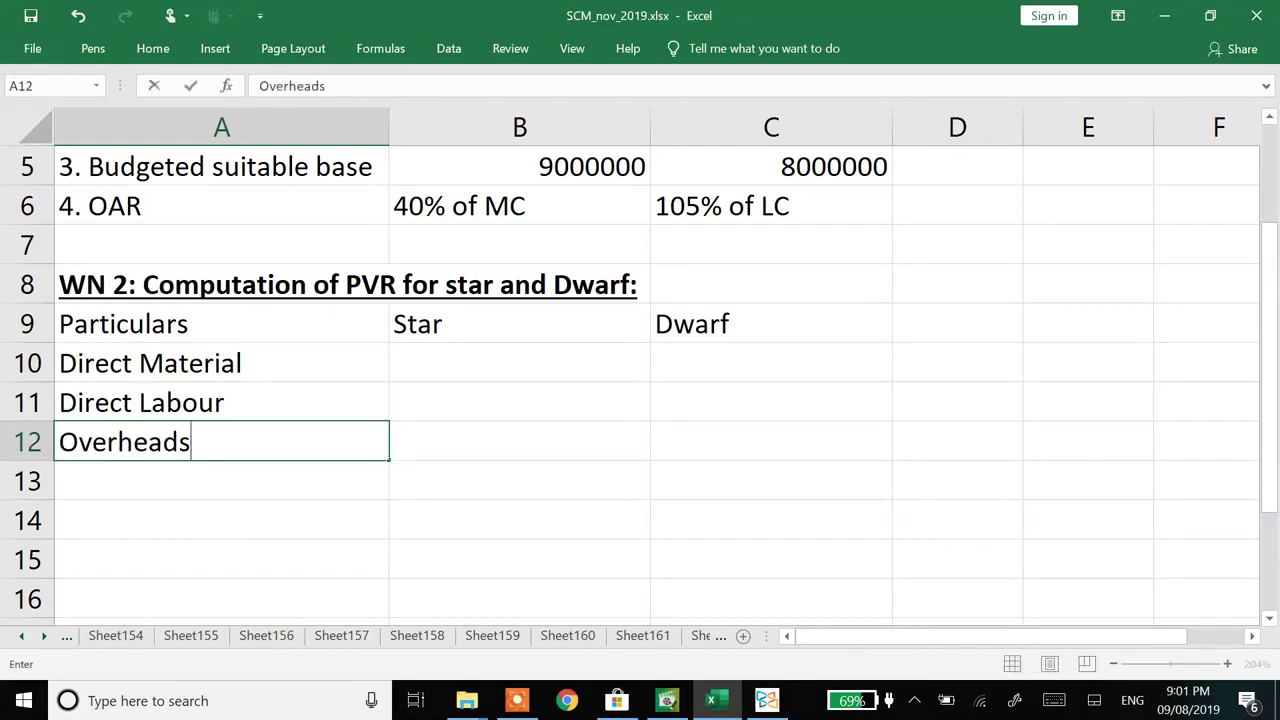
{"action": "key", "text": "Return"}
{"action": "key", "text": "Up"}
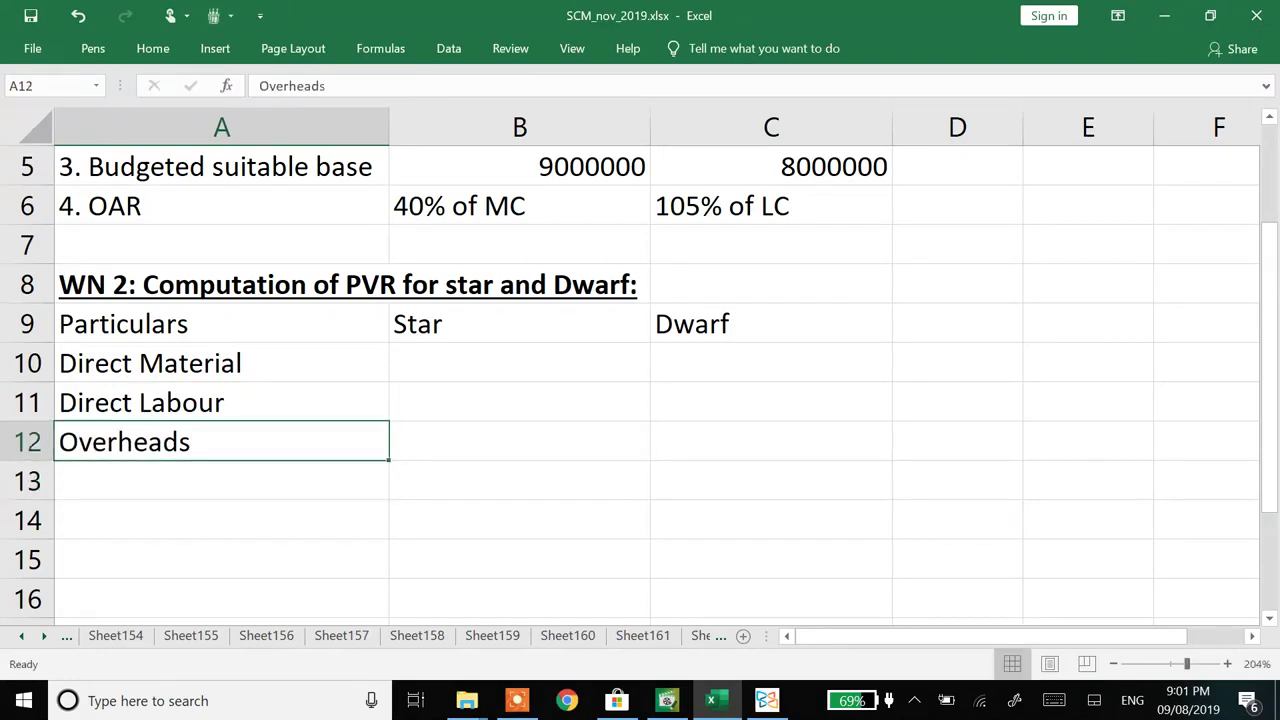
{"action": "key", "text": "ctrl+b"}
{"action": "key", "text": "ctrl+u"}
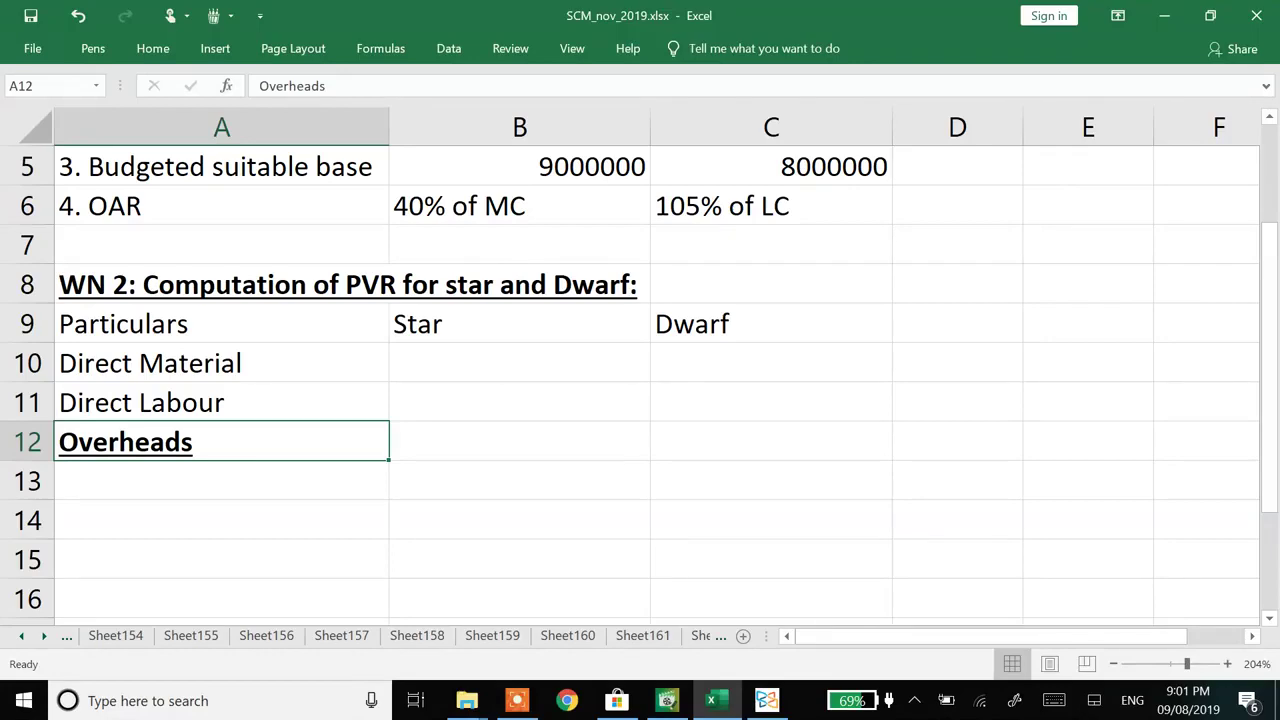
- Enter the overhead row labels "Material related OH" in A13 and "Labour related OH" in A14
{"action": "key", "text": "Down"}
{"action": "type", "text": "M"}
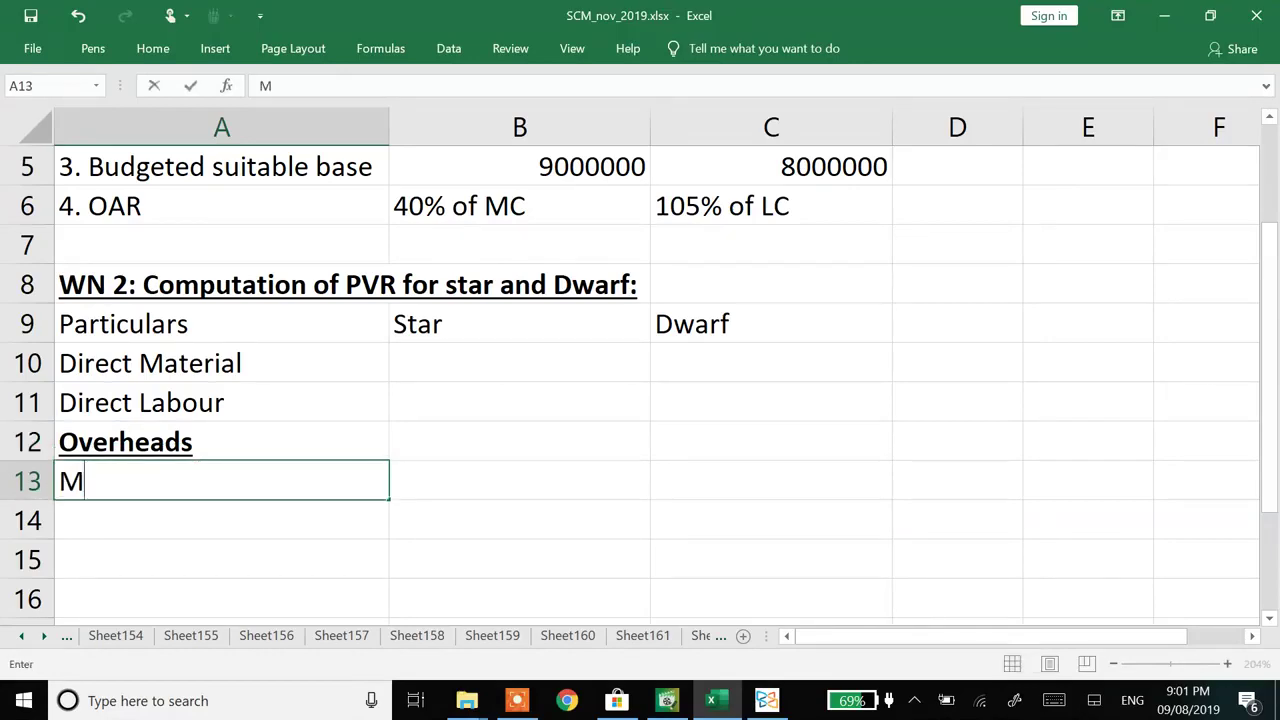
{"action": "type", "text": "aterial relat"}
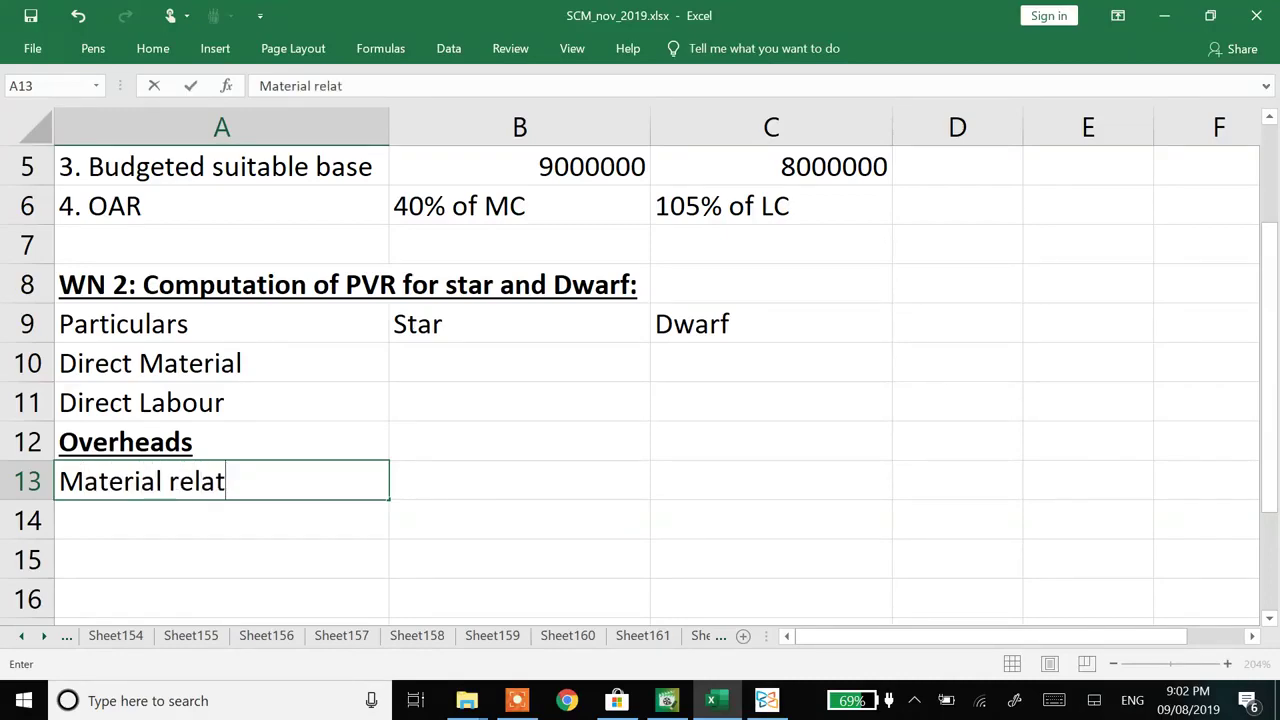
{"action": "type", "text": "ed OH"}
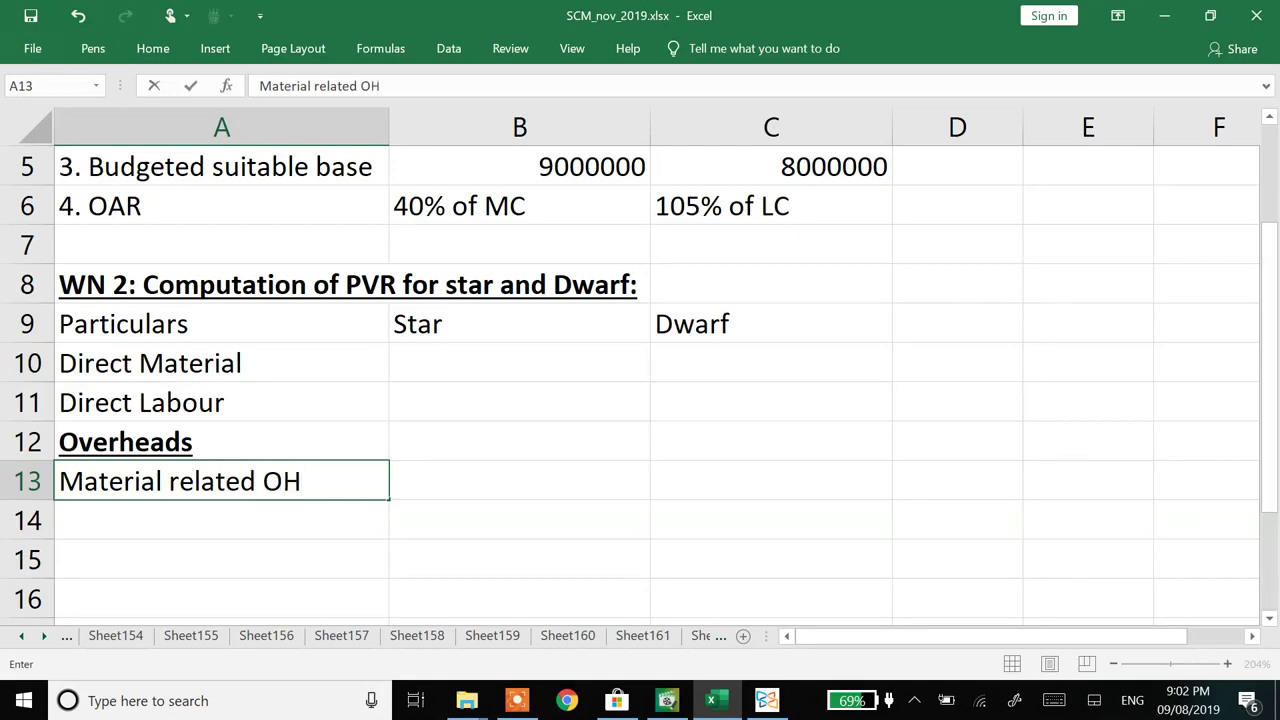
{"action": "key", "text": "Return"}
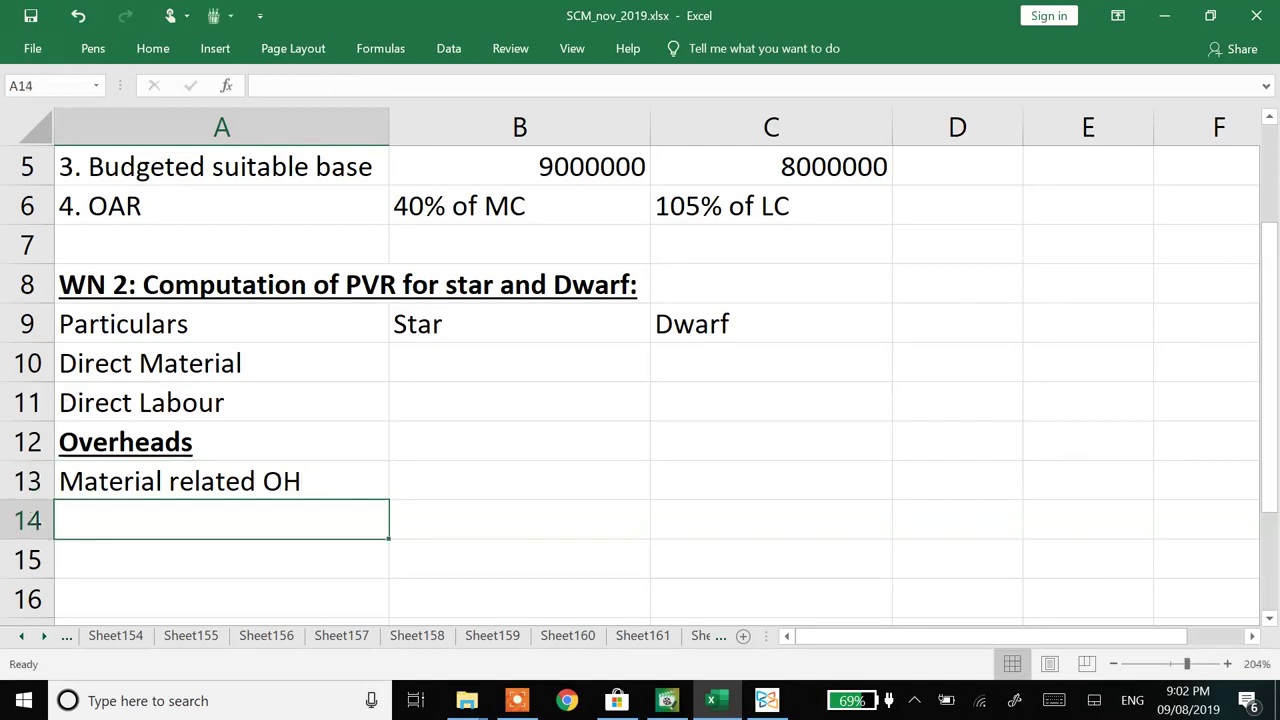
{"action": "type", "text": "Labour related OH"}
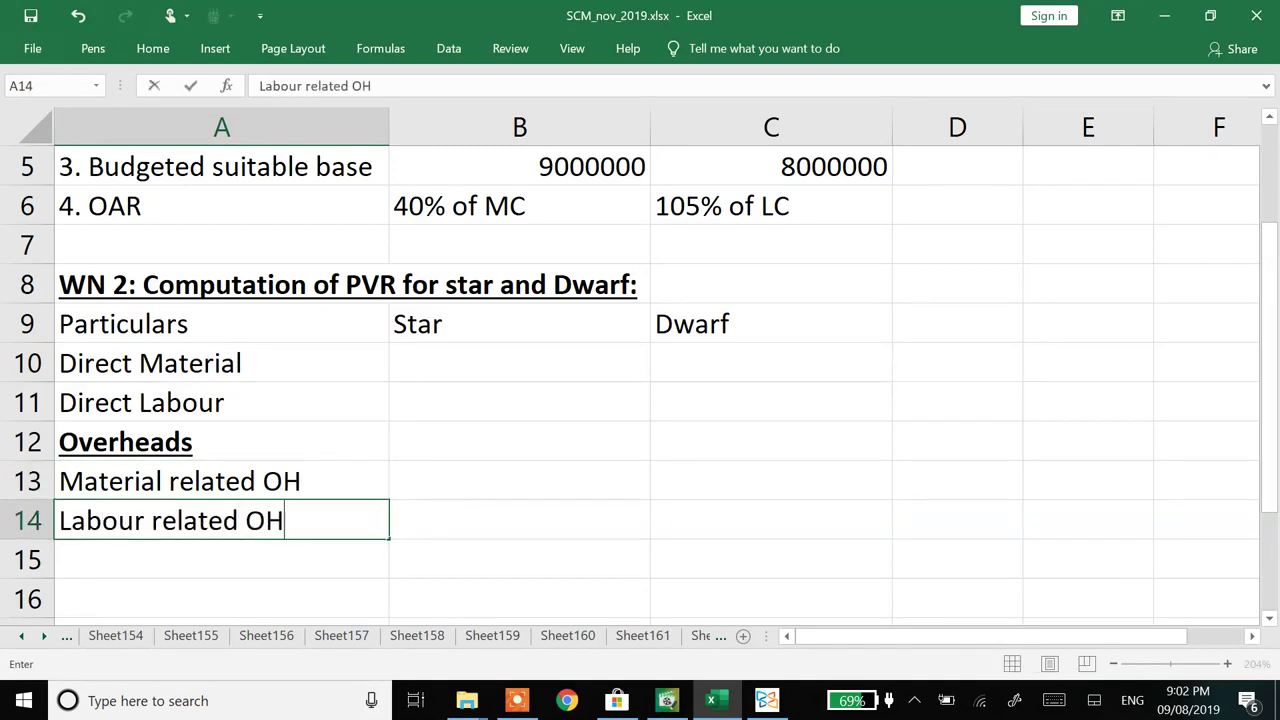
{"action": "key", "text": "Return"}
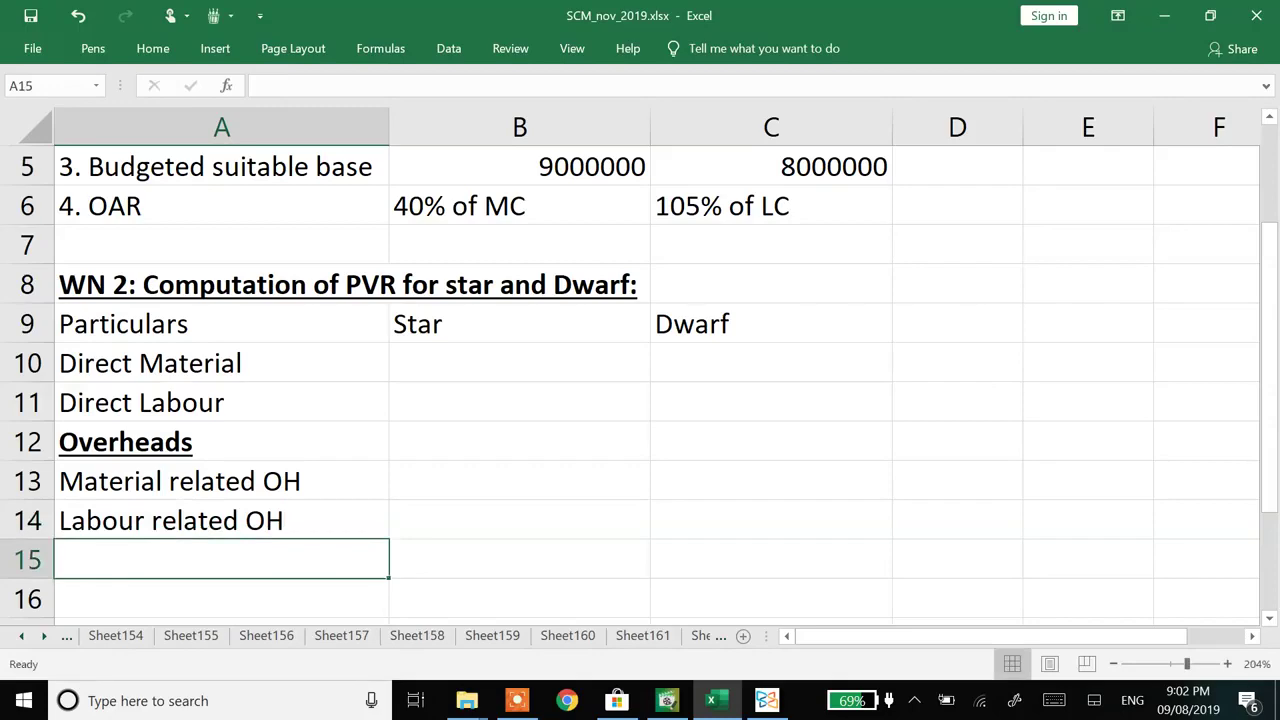
- Enter the row labels "Total Variable cost", "Contribution", "Selling Price" and "PVR" in A15 to A18
{"action": "type", "text": "Total V"}
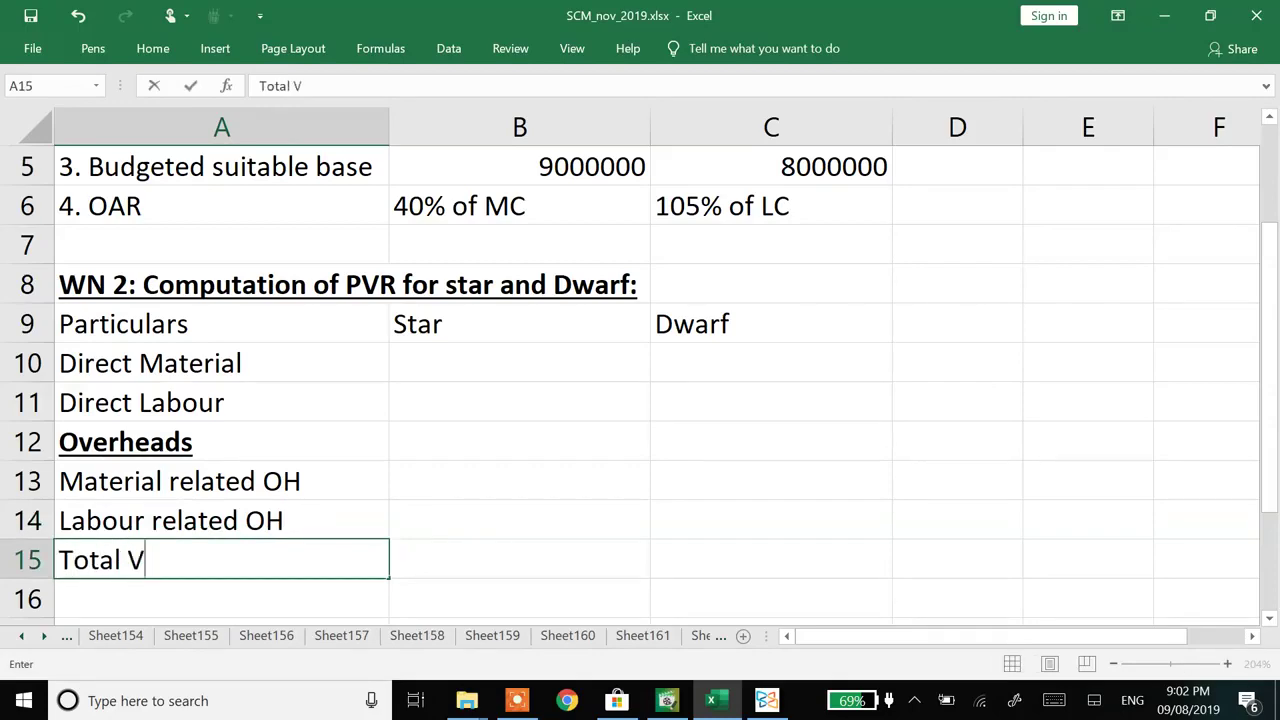
{"action": "type", "text": "ariable cost"}
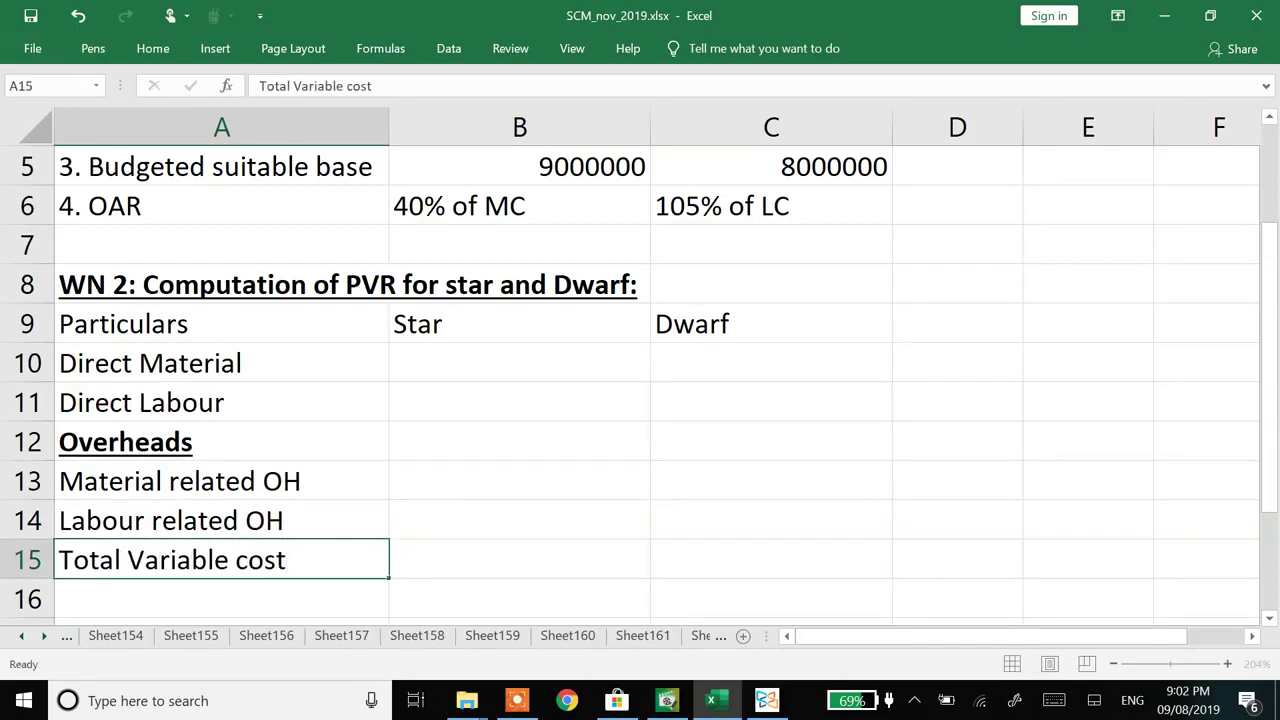
{"action": "key", "text": "Return"}
{"action": "type", "text": "Contribution"}
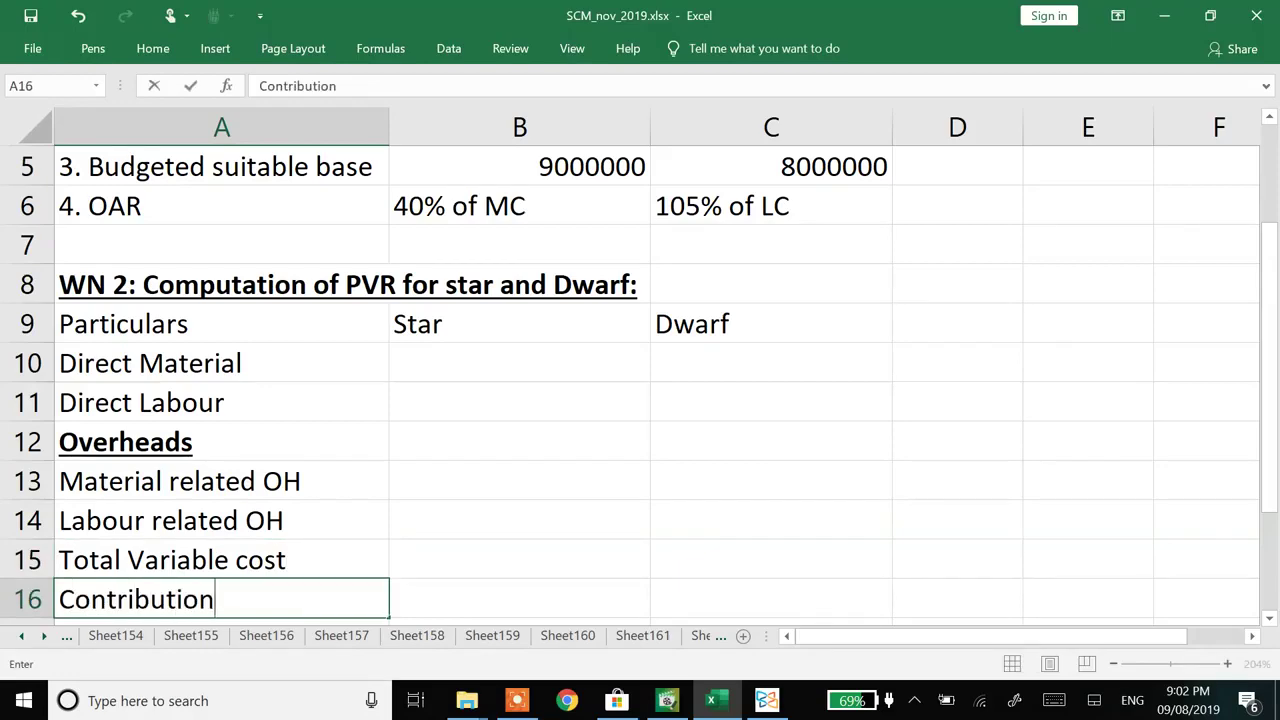
{"action": "key", "text": "Return"}
{"action": "type", "text": "Selling "}
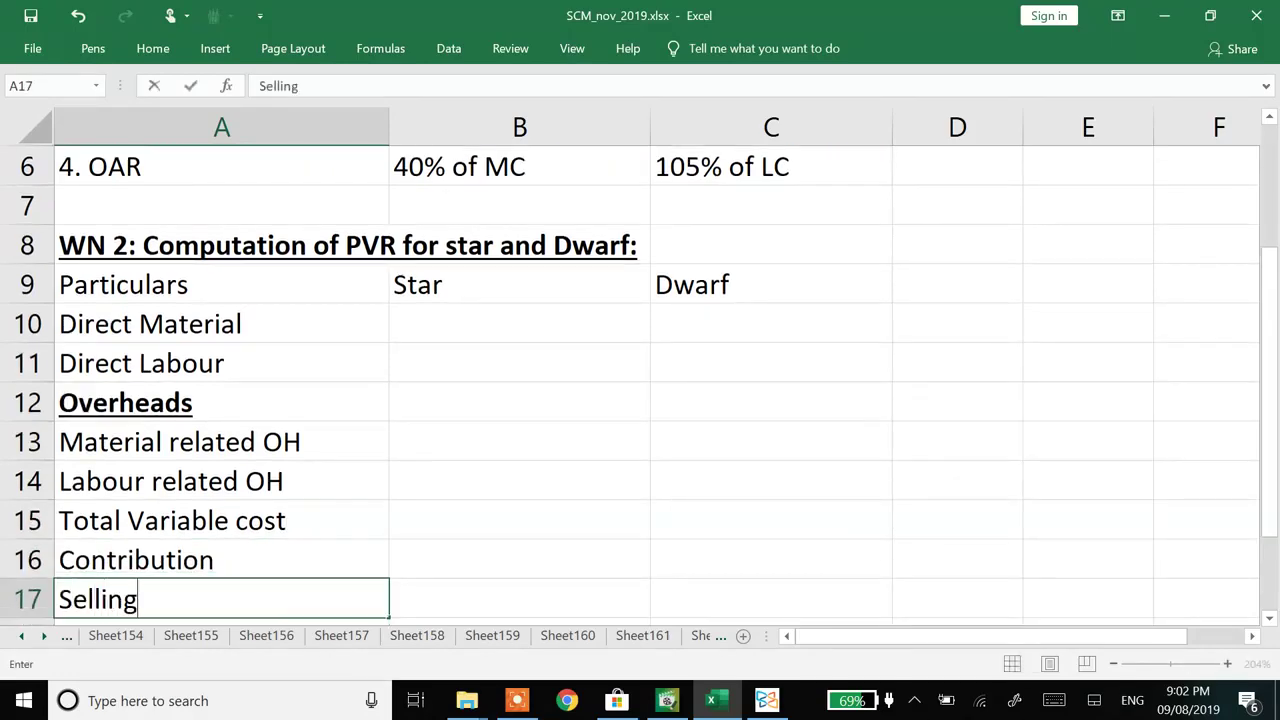
{"action": "type", "text": "Price"}
{"action": "key", "text": "Return"}
{"action": "type", "text": "PVR"}
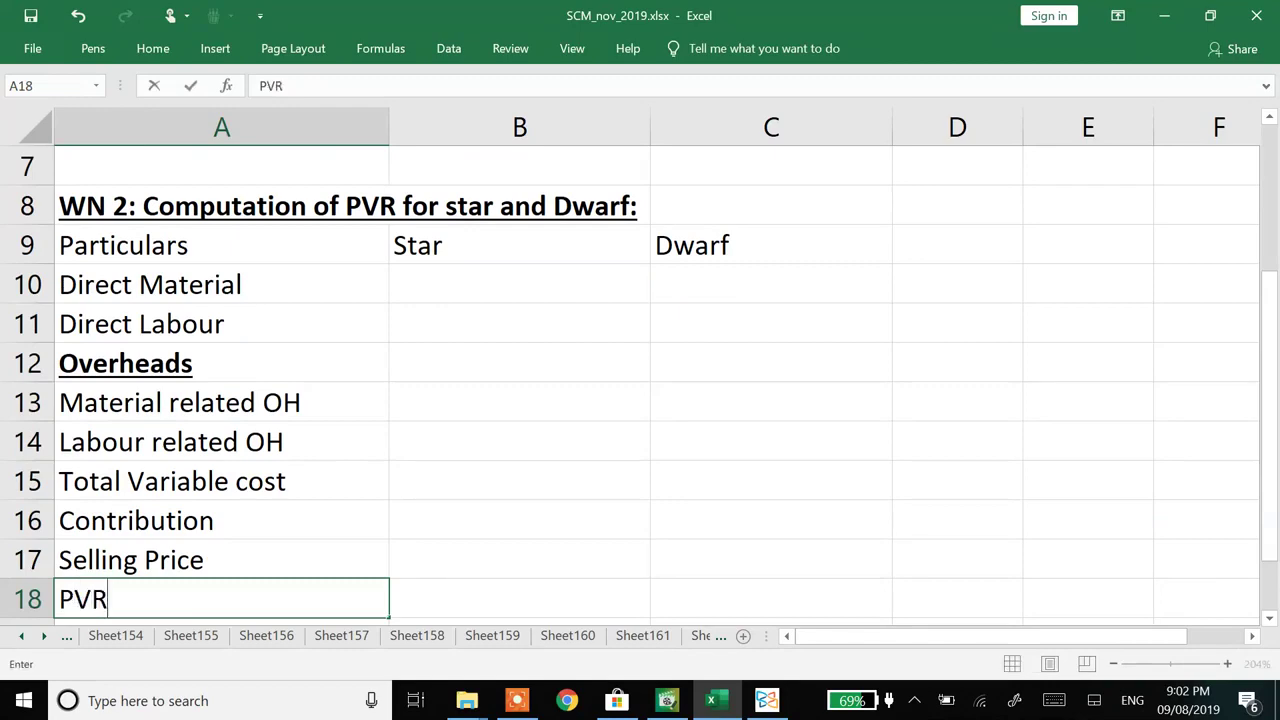
{"action": "key", "text": "Return"}
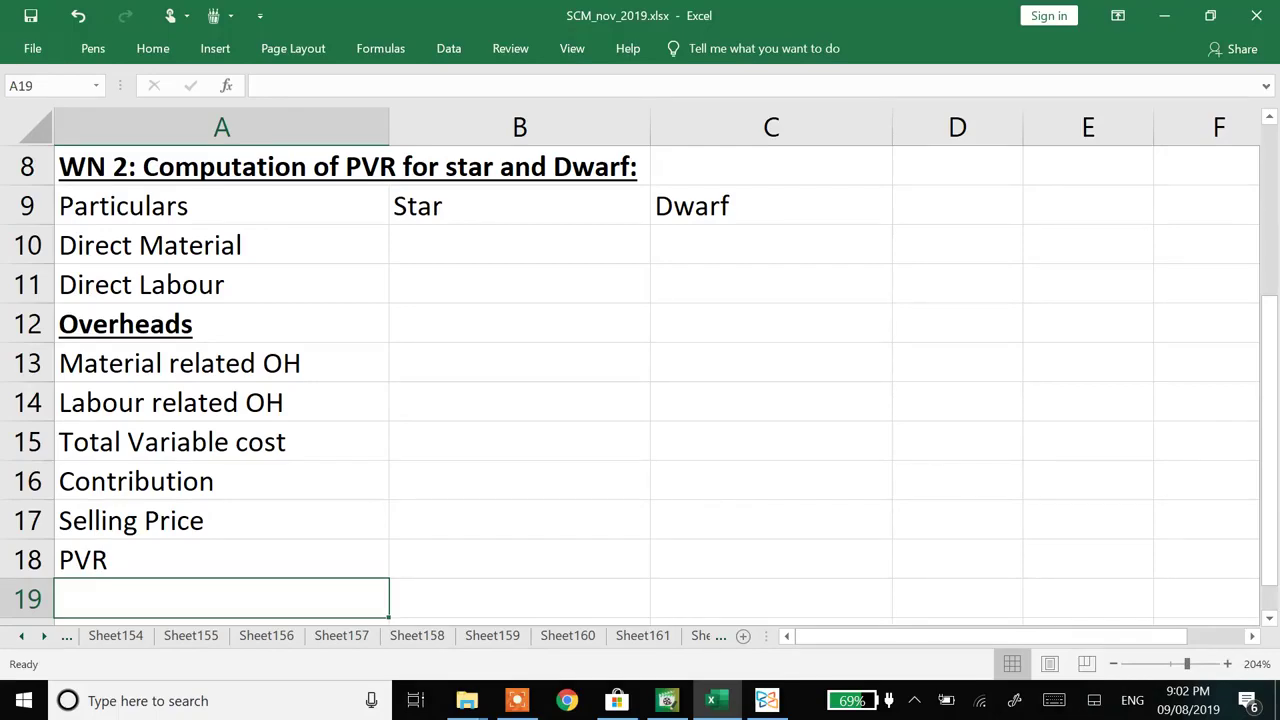
- Look up Star's material cost and units in the question, and enter its direct material per unit in B10 as =2250000/10000
{"action": "key", "text": "Right"}
{"action": "key", "text": "Up"}
{"action": "key", "text": "ctrl+Up"}
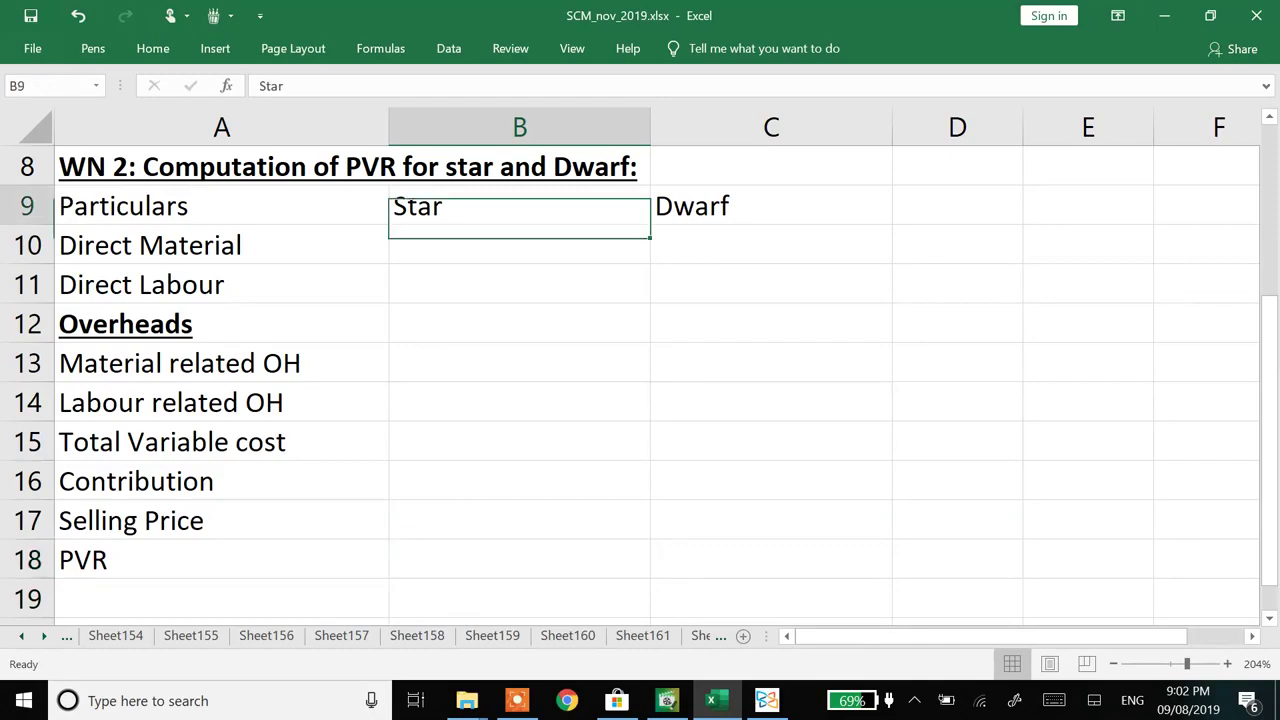
{"action": "key", "text": "Down"}
{"action": "key", "text": "alt+Tab"}
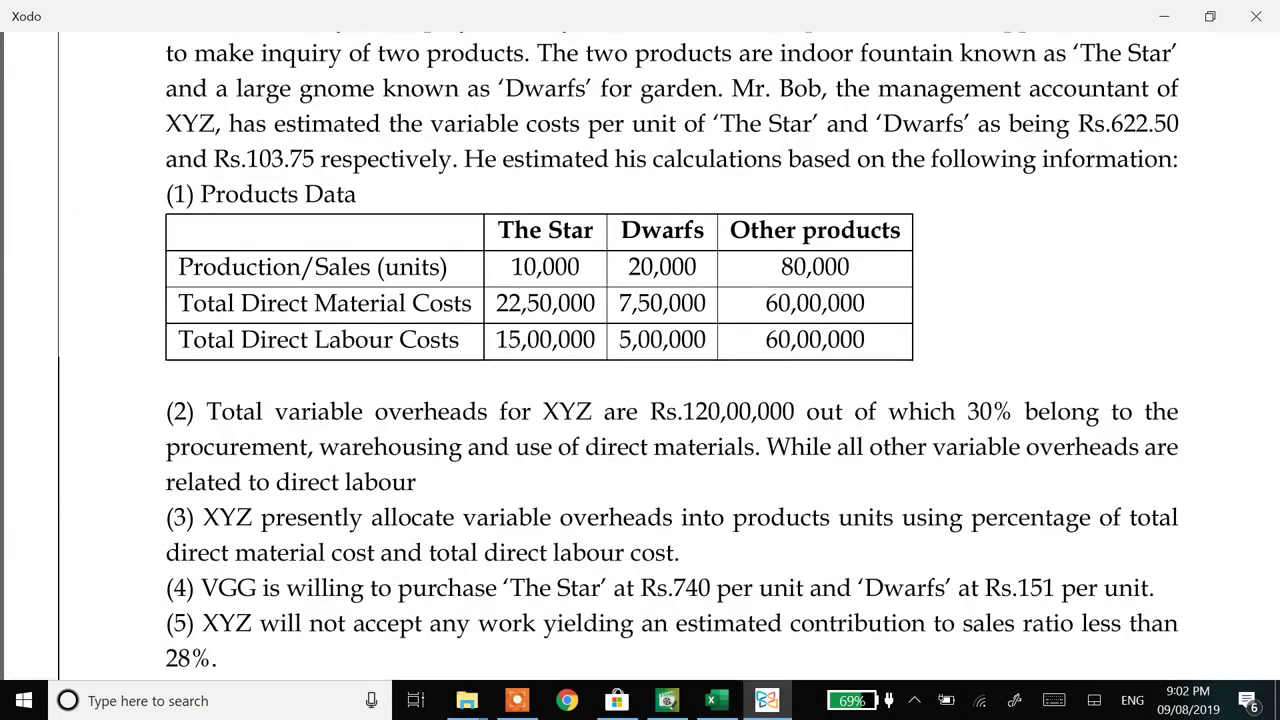
{"action": "key", "text": "alt+Tab"}
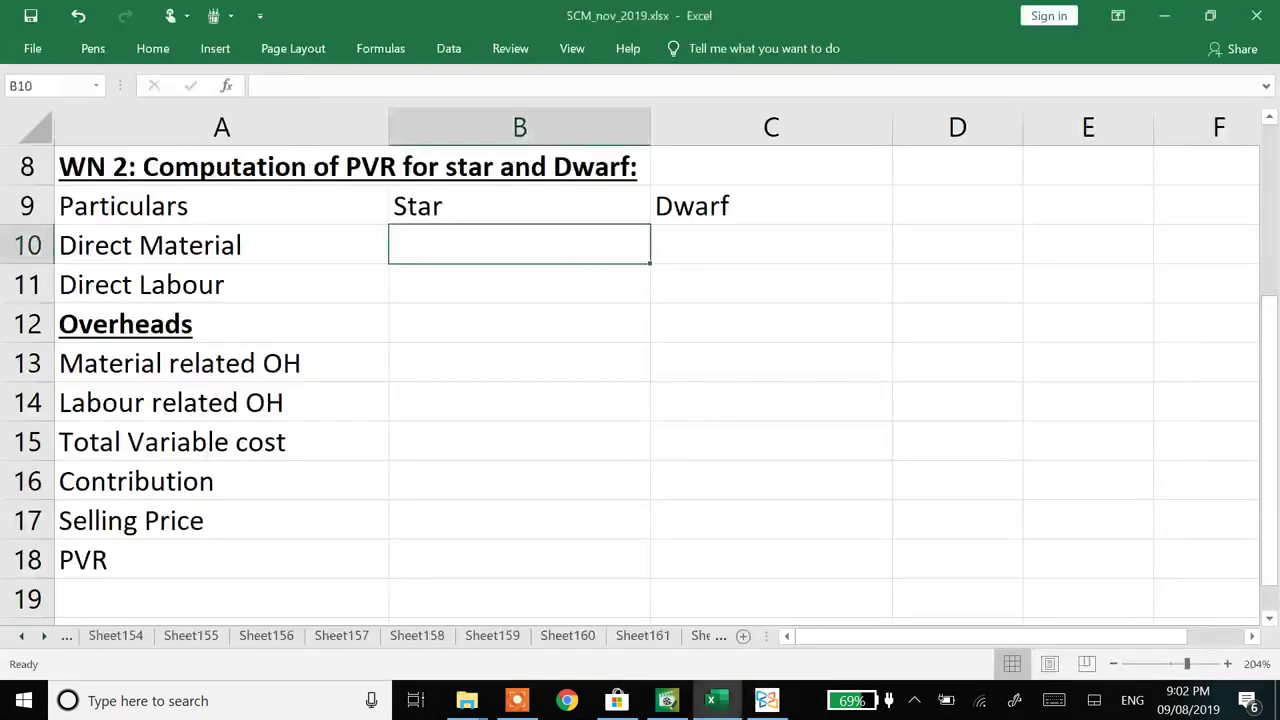
{"action": "type", "text": "=2250000"}
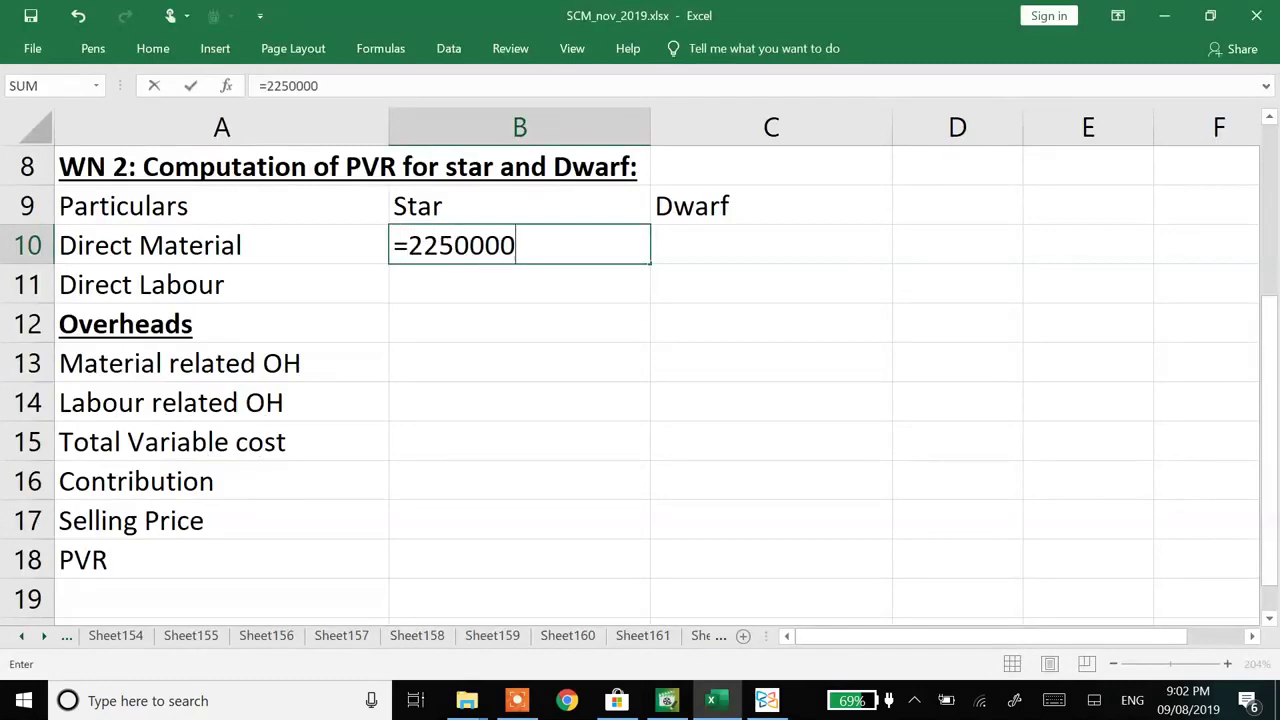
{"action": "type", "text": "/10000"}
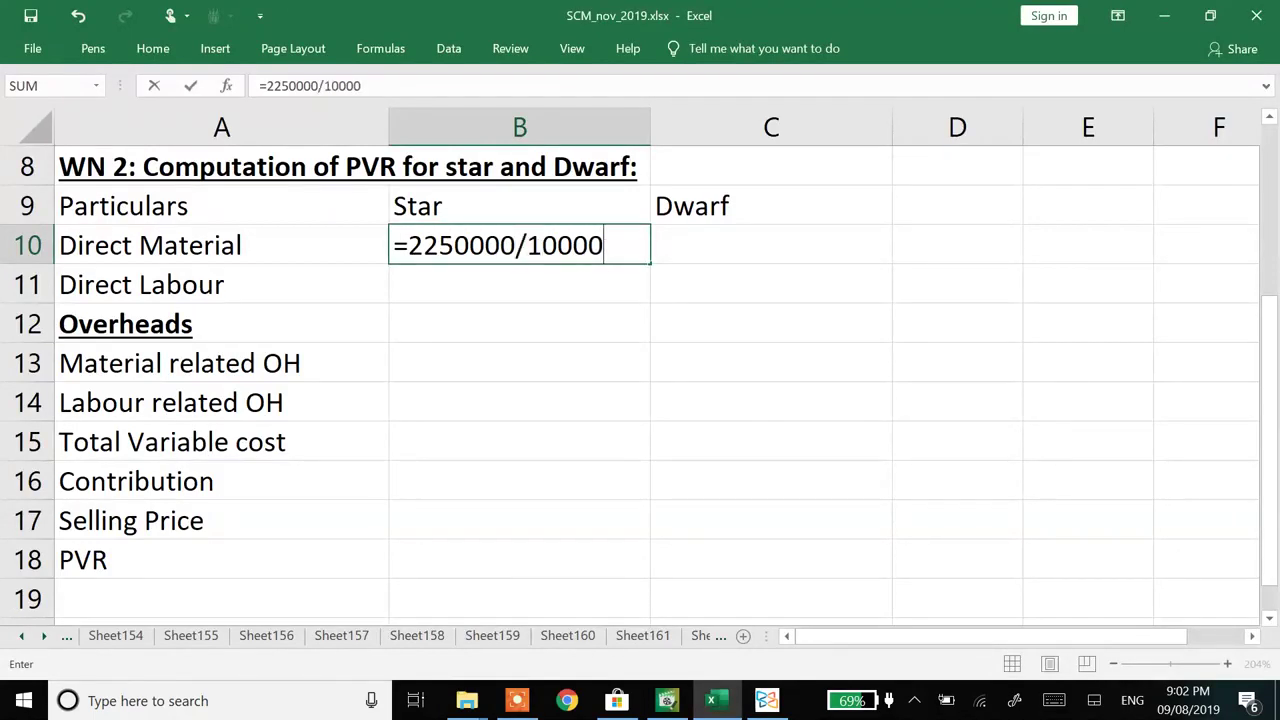
{"action": "key", "text": "Return"}
- Look up Dwarf's material cost and units in the question, and enter its direct material per unit in C10 as =750000/20000
{"action": "key", "text": "Right"}
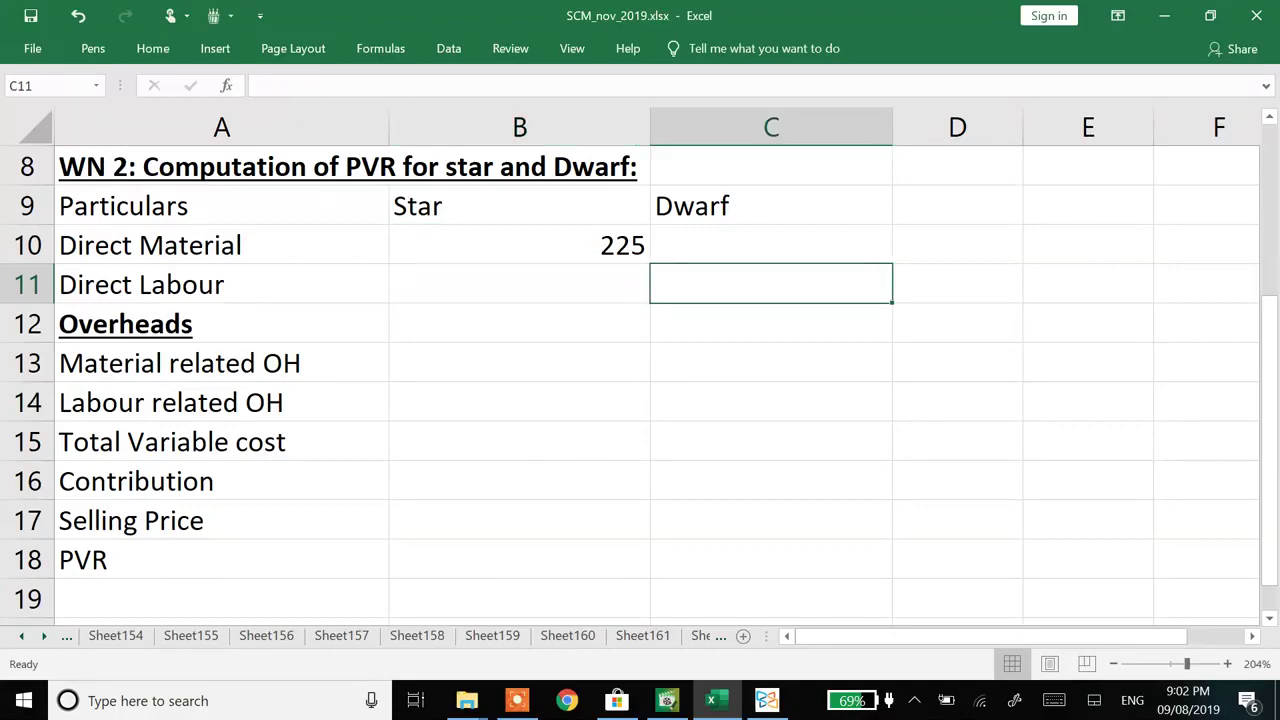
{"action": "key", "text": "Up"}
{"action": "key", "text": "alt+Tab"}
{"action": "key", "text": "alt+Tab"}
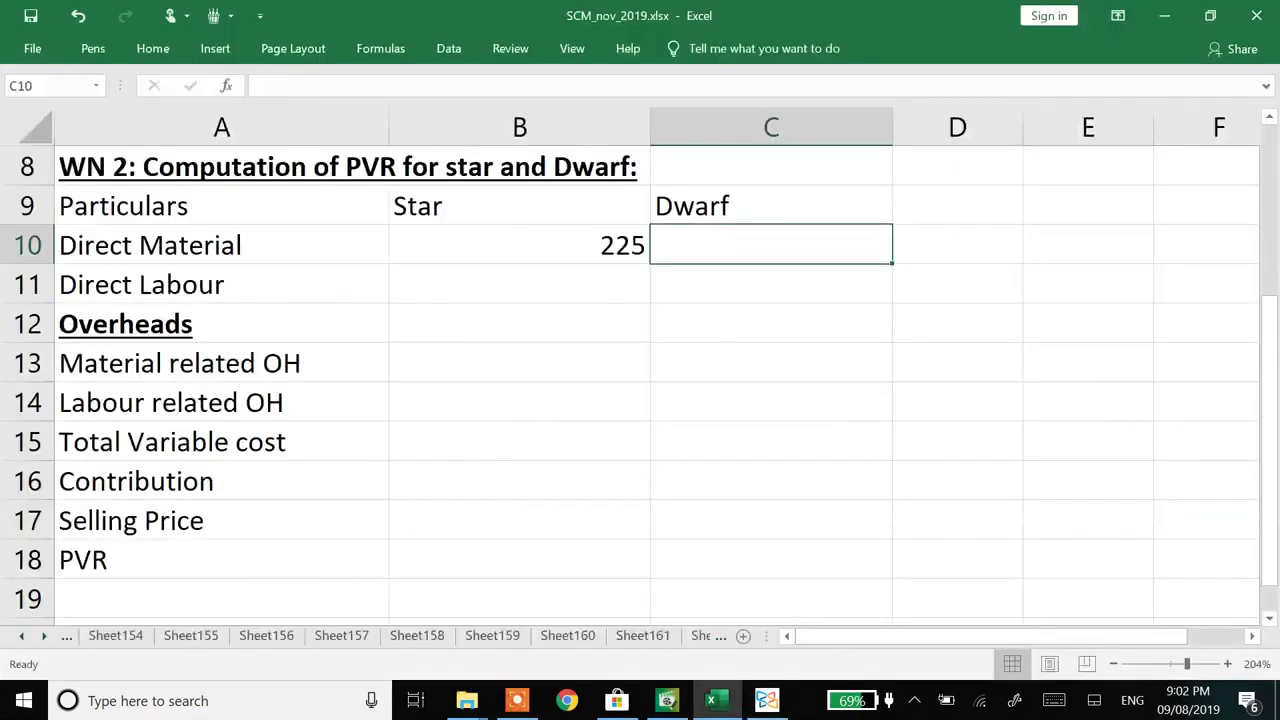
{"action": "type", "text": "=750000"}
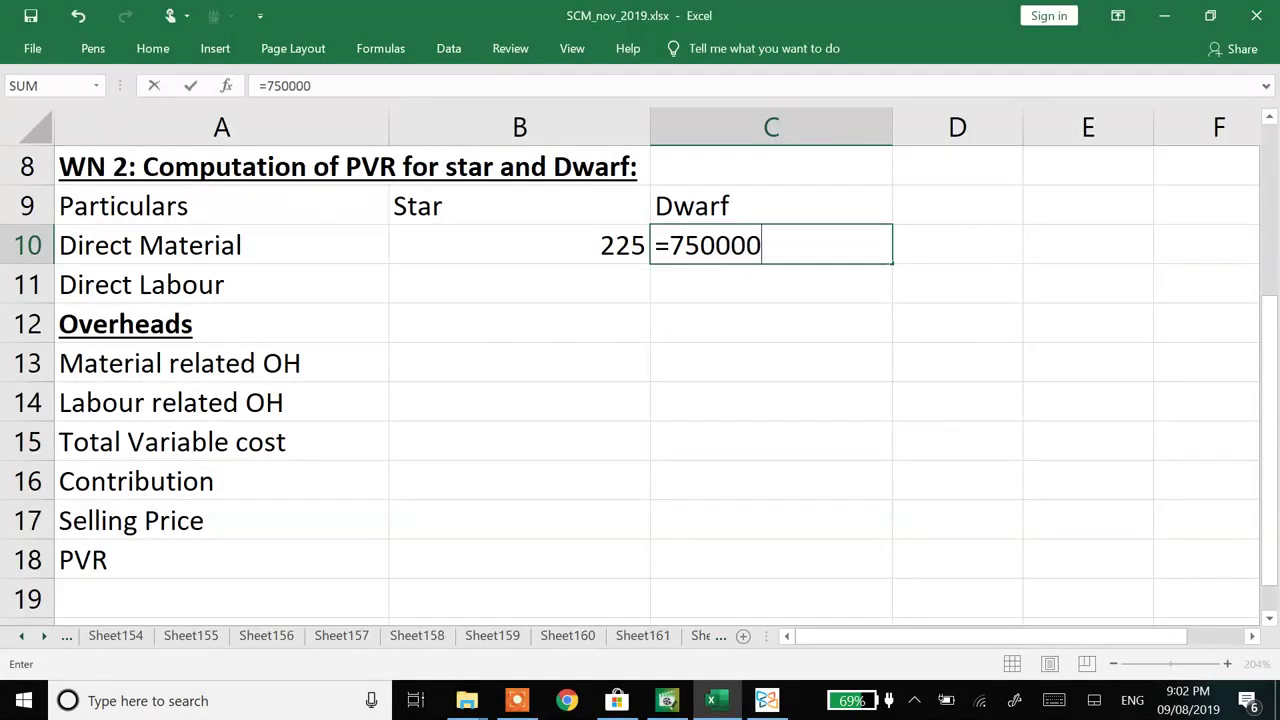
{"action": "type", "text": "/20000"}
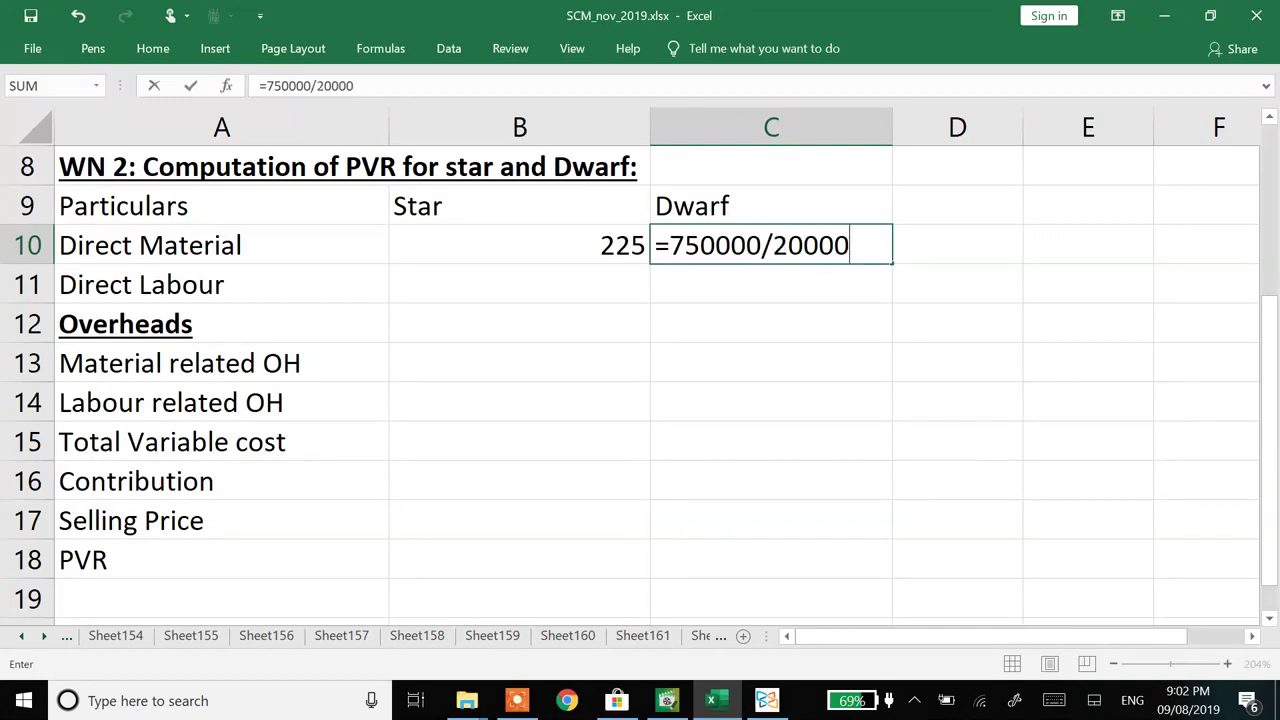
{"action": "key", "text": "Return"}
- Look up Star's direct labour cost in the question, and enter its direct labour per unit in B11 as =1500000/10000
{"action": "key", "text": "Left"}
{"action": "key", "text": "alt+Tab"}
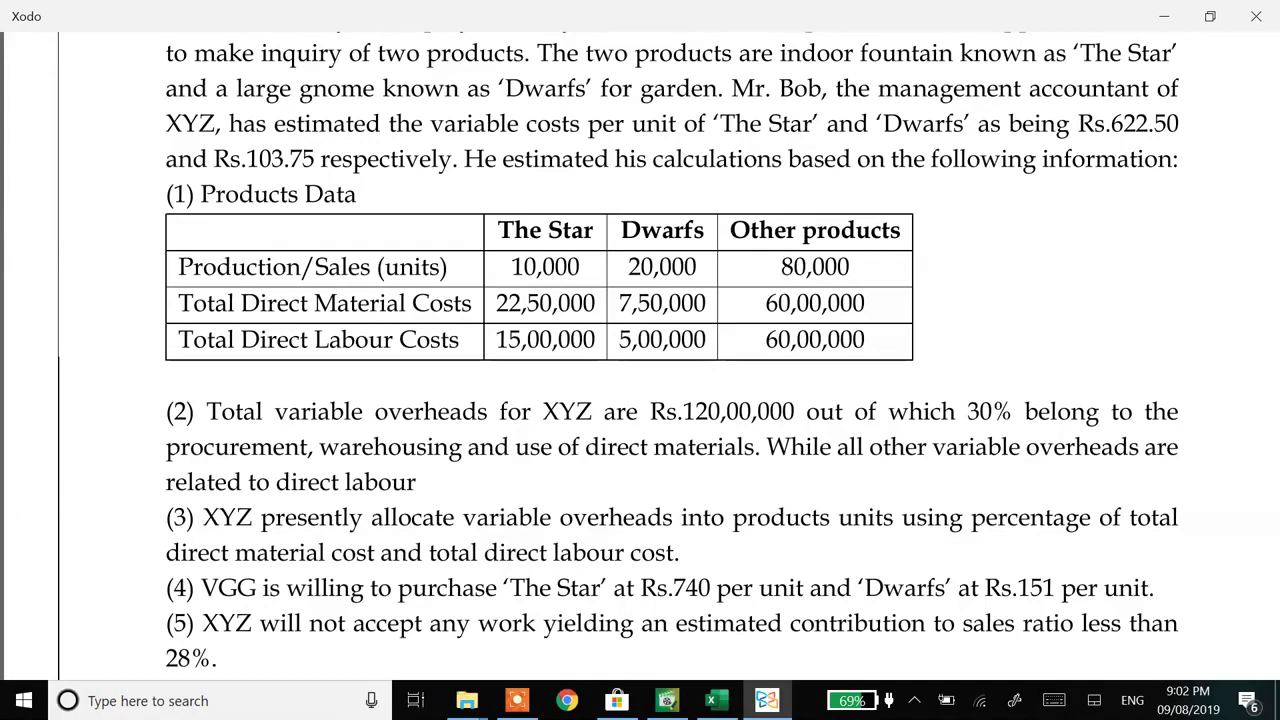
{"action": "key", "text": "alt+Tab"}
{"action": "type", "text": "=1"}
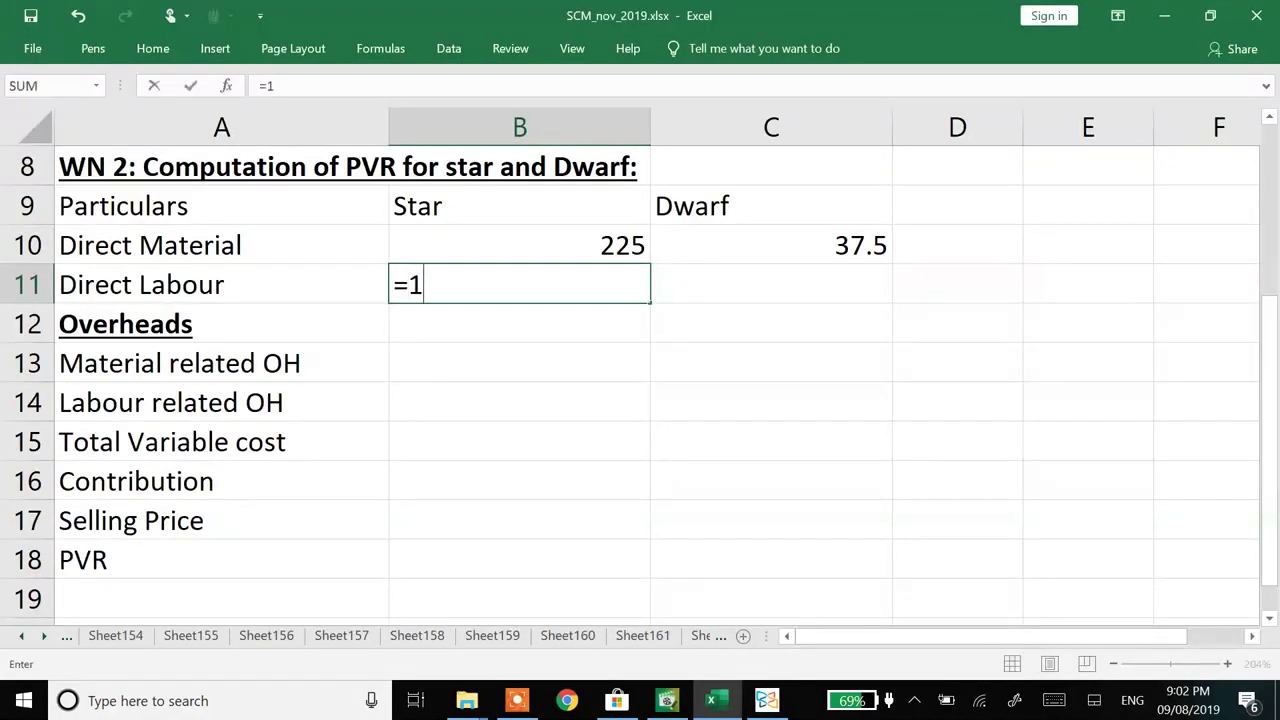
{"action": "type", "text": "500000/10000"}
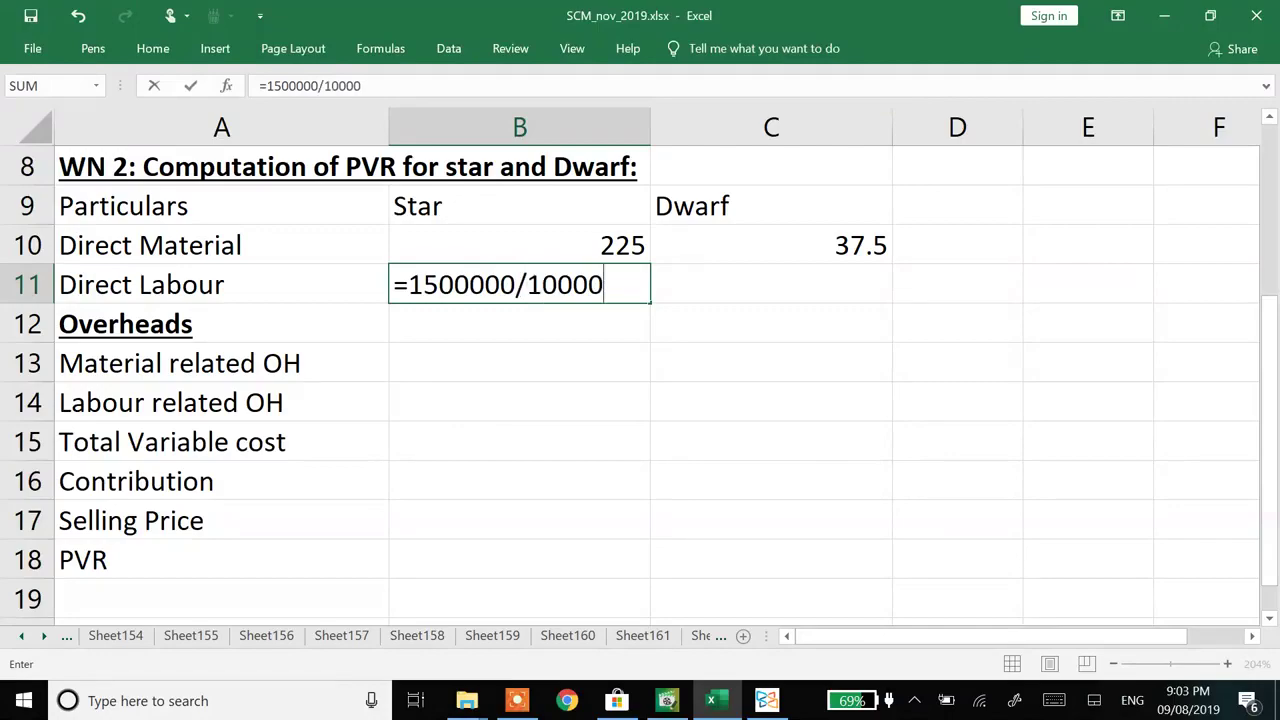
{"action": "key", "text": "Return"}
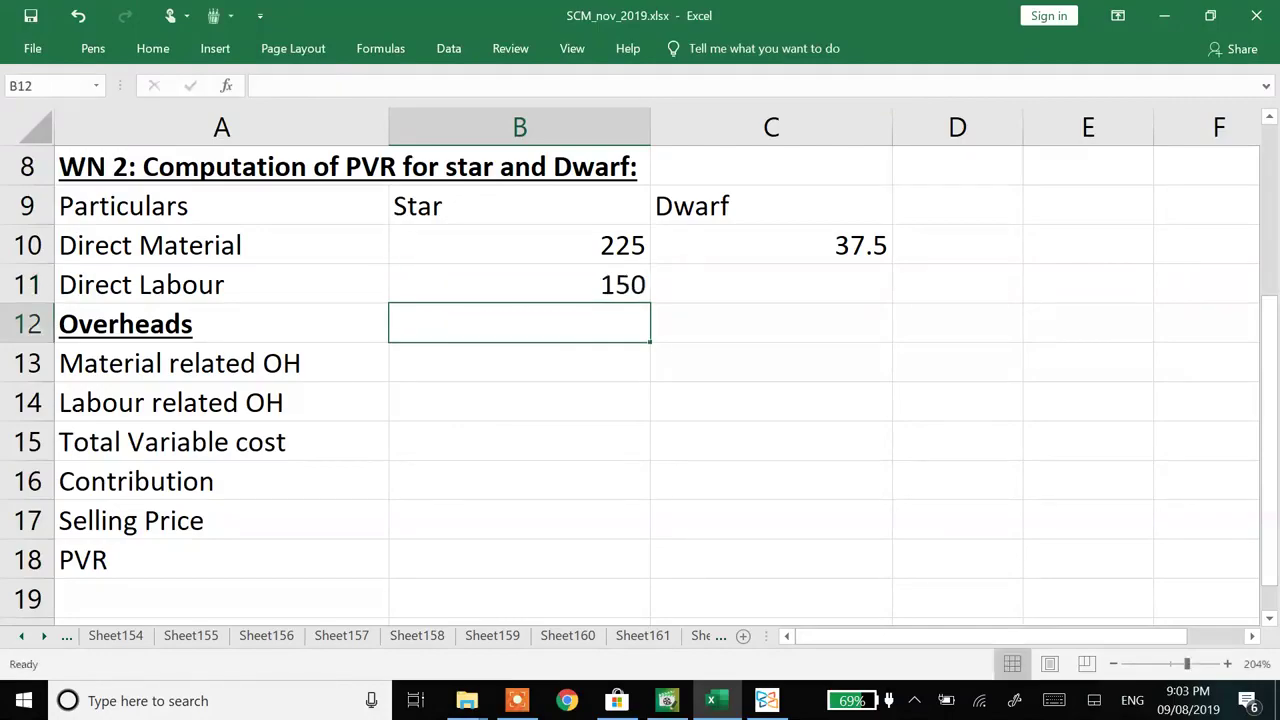
- Look up Dwarf's direct labour cost in the question, and enter its direct labour per unit in C11 as =500000/20000
{"action": "key", "text": "Right"}
{"action": "key", "text": "Up"}
{"action": "key", "text": "alt+Tab"}
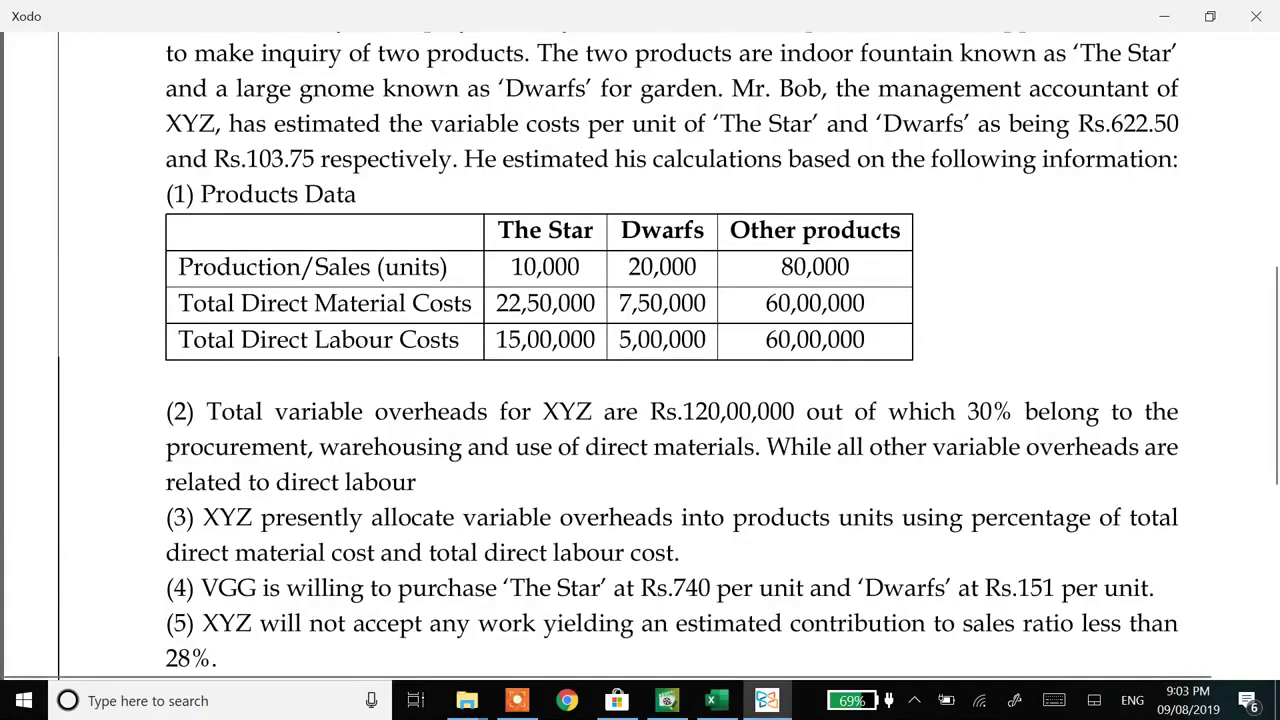
{"action": "key", "text": "alt+Tab"}
{"action": "type", "text": "=50"}
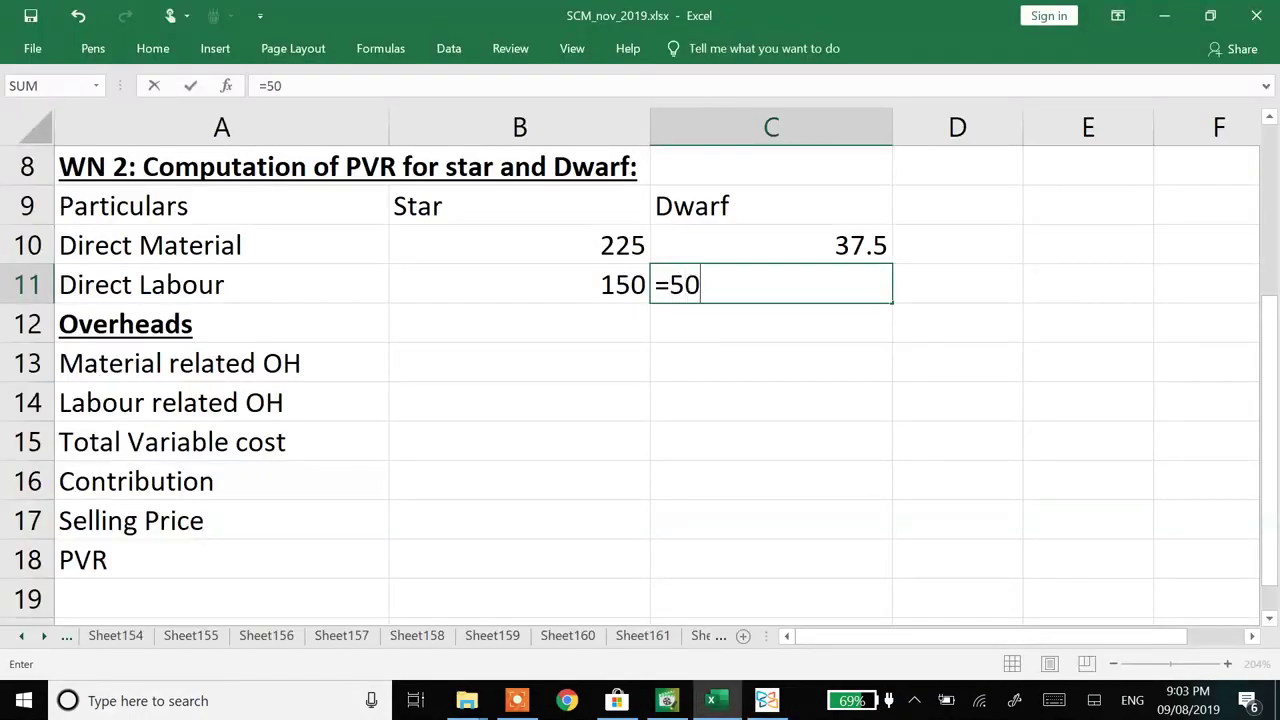
{"action": "type", "text": "0000"}
{"action": "type", "text": "/20000"}
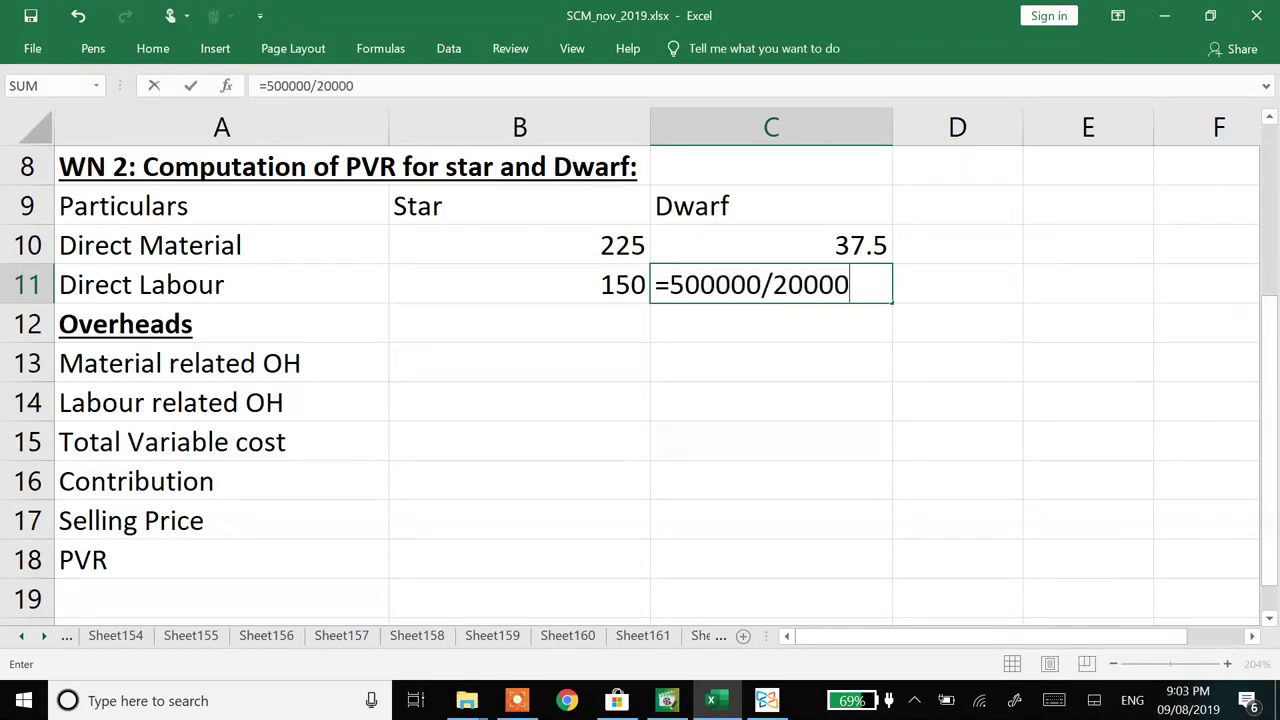
{"action": "key", "text": "Return"}
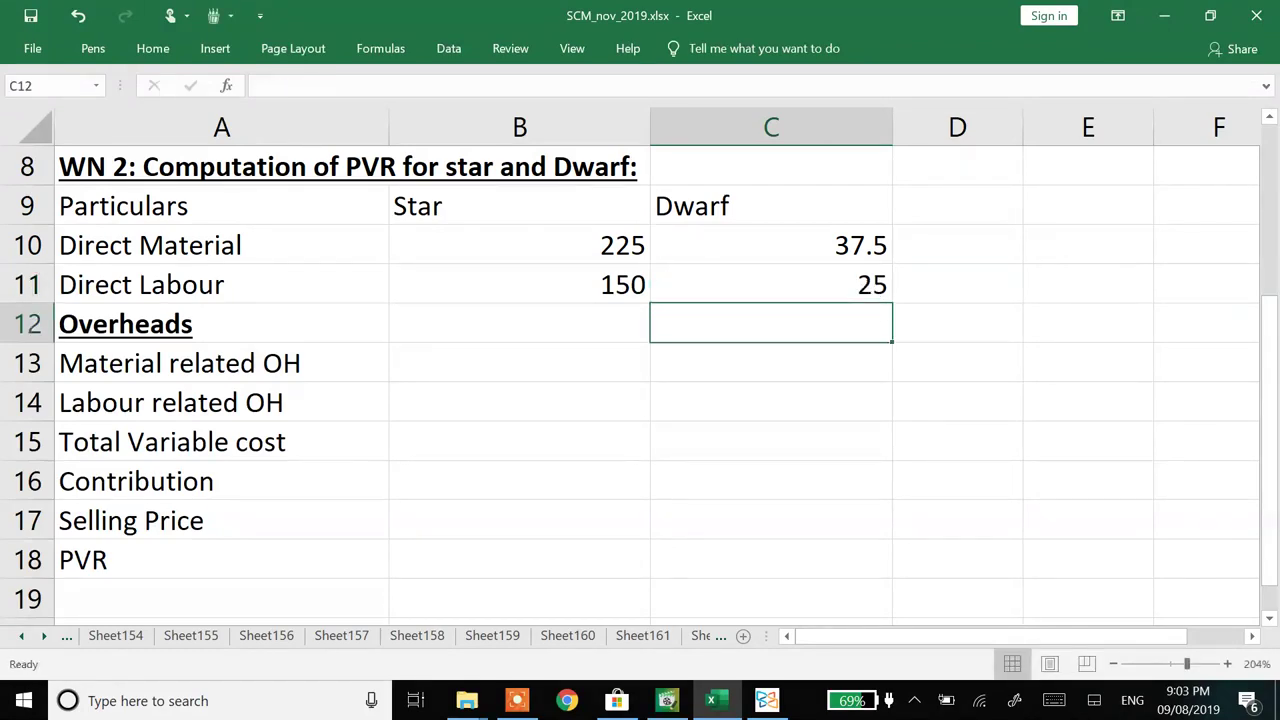
- Calculate Star's material related overhead in B13 as 40% of its direct material, =B10*40%
{"action": "left_click", "coordinate": [519, 323]}
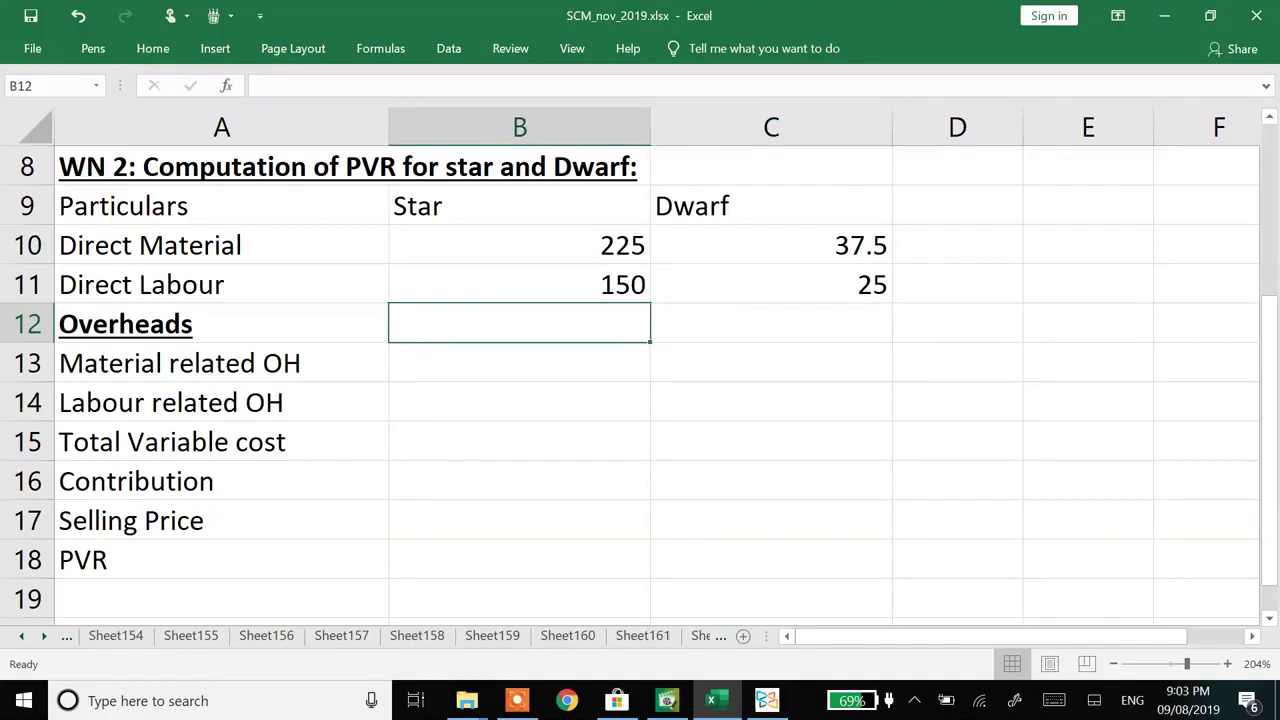
{"action": "key", "text": "alt+Tab"}
{"action": "key", "text": "alt+Tab"}
{"action": "left_click", "coordinate": [519, 362]}
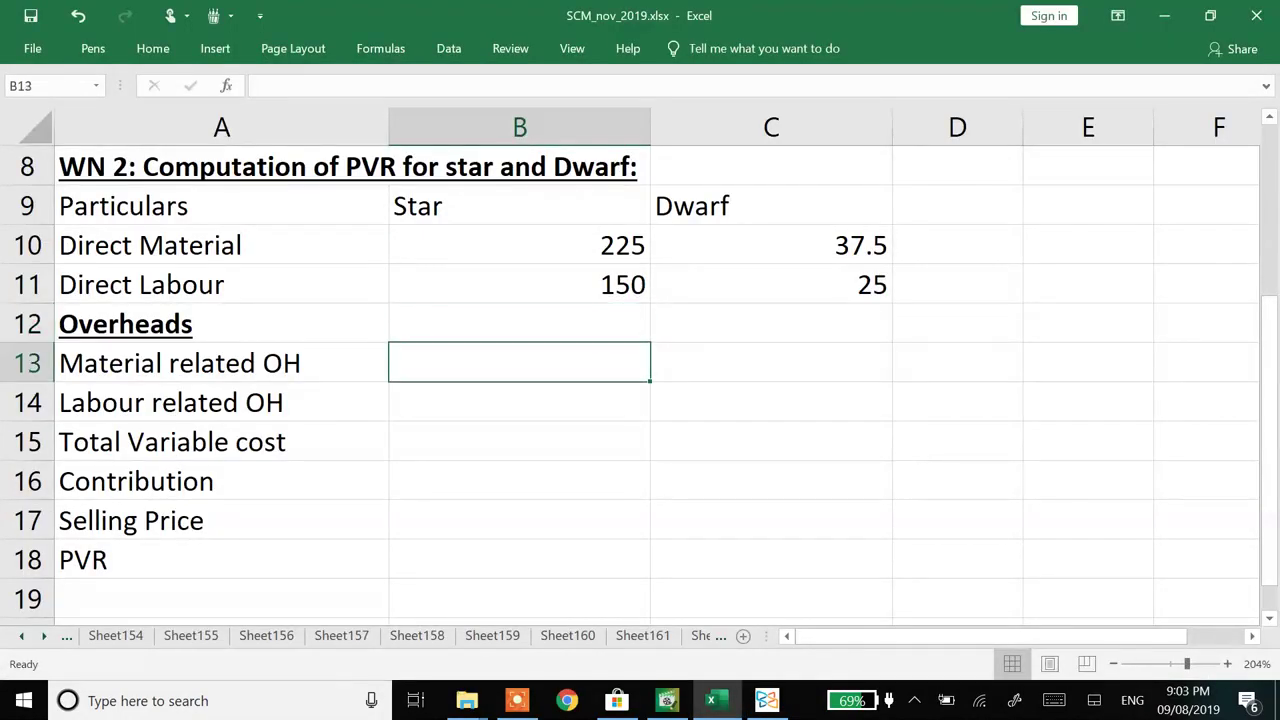
{"action": "type", "text": "="}
{"action": "key", "text": "Up"}
{"action": "key", "text": "Up"}
{"action": "key", "text": "Up"}
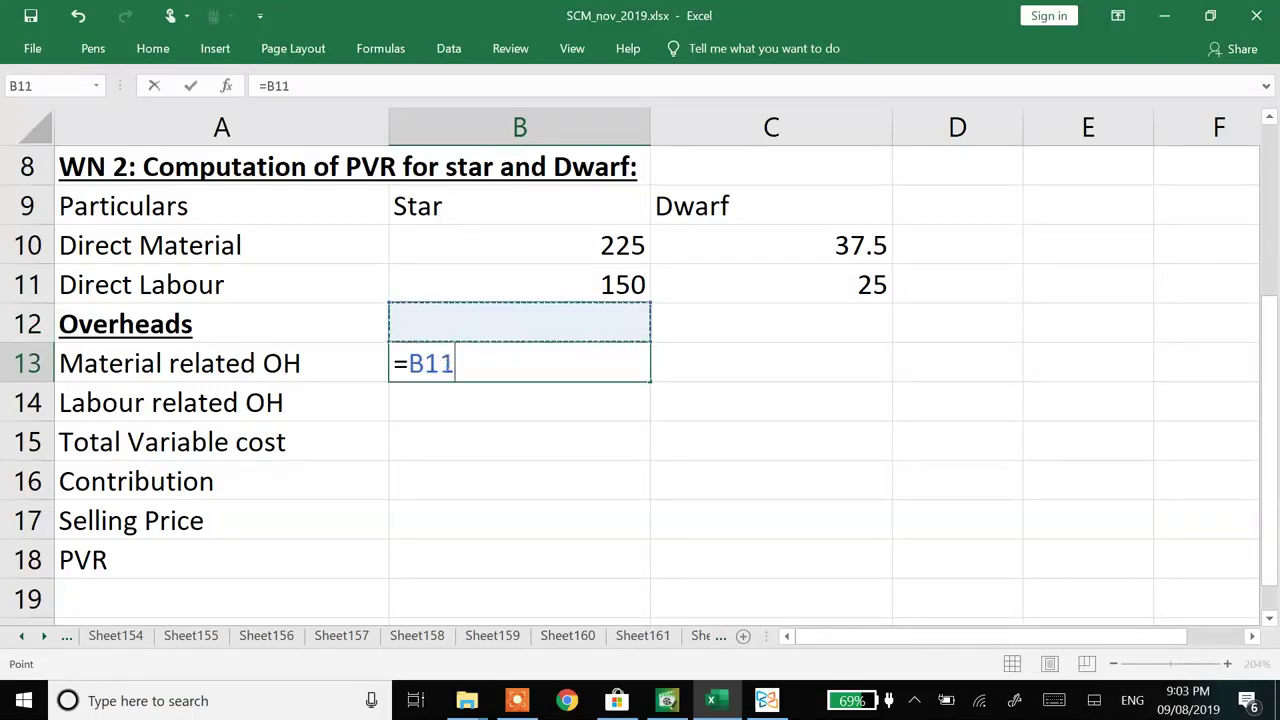
{"action": "type", "text": "*40%"}
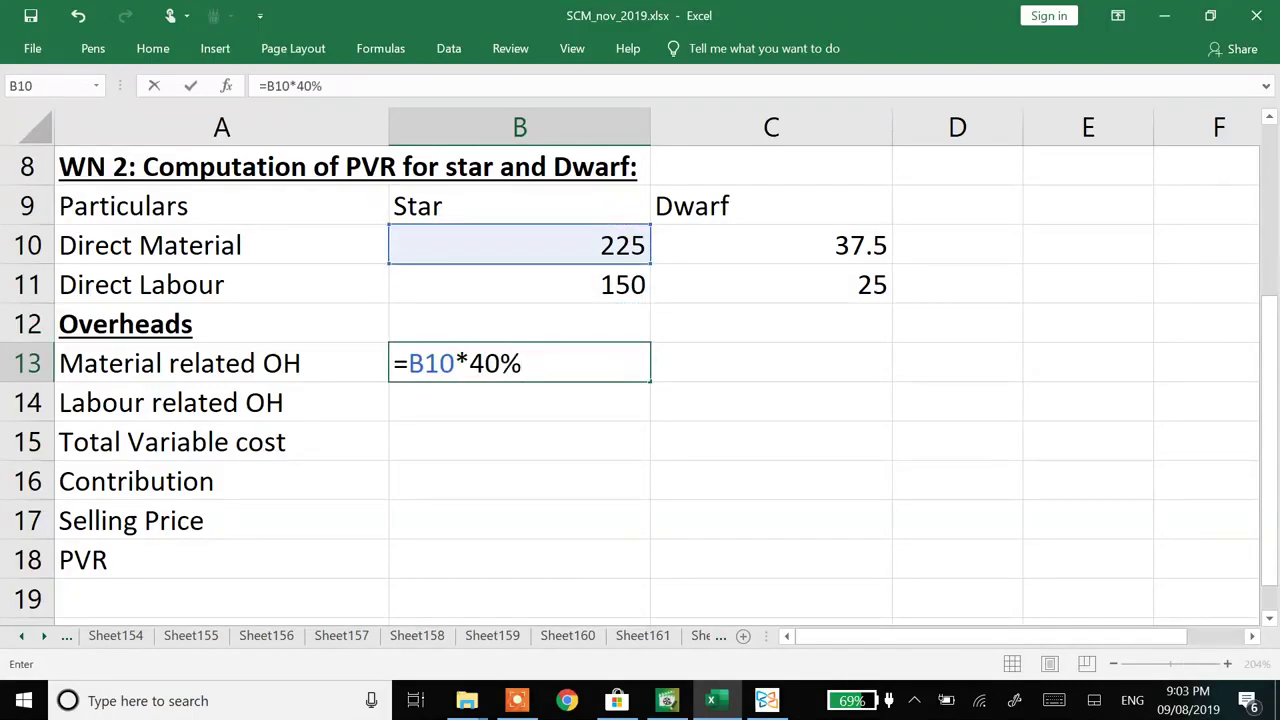
{"action": "key", "text": "Return"}
- Copy Star's material related overhead formula from B13 to C13 for Dwarf
{"action": "key", "text": "Up"}
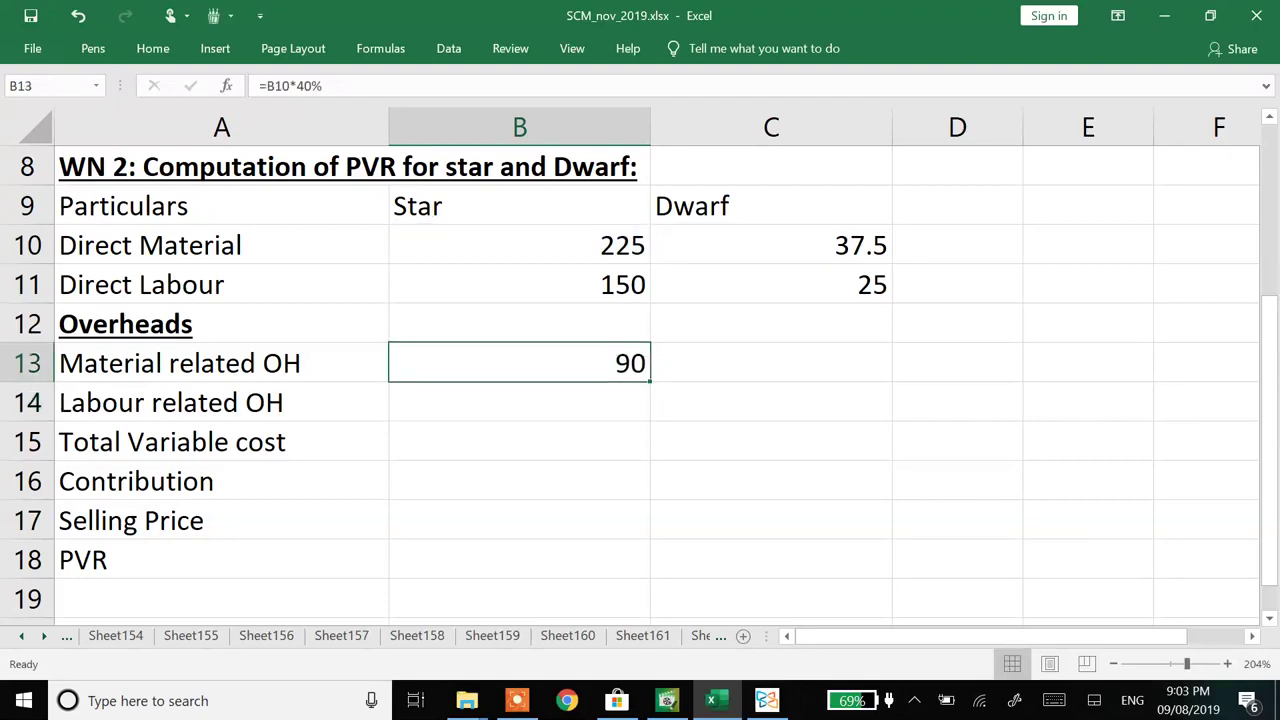
{"action": "key", "text": "ctrl+c"}
{"action": "key", "text": "Right"}
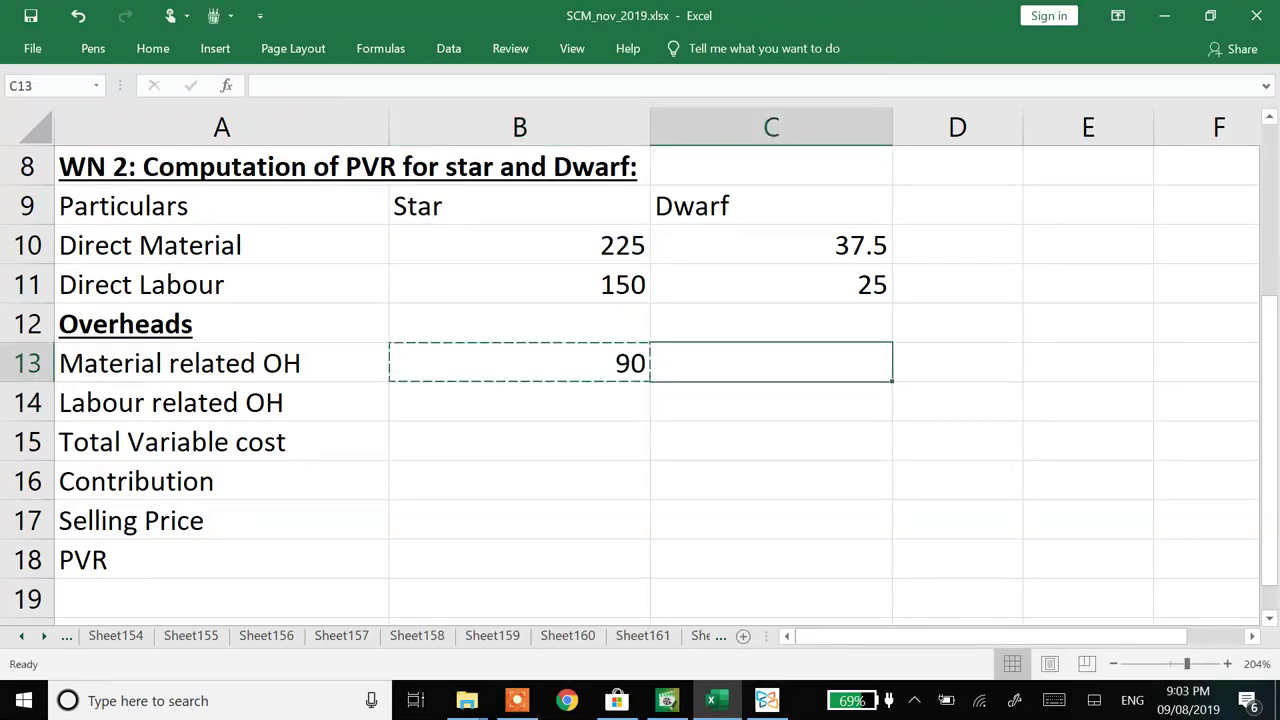
{"action": "key", "text": "Return"}
- Calculate Star's labour related overhead in B14 as 105% of its direct labour, =B11*105%
{"action": "key", "text": "Down"}
{"action": "key", "text": "Left"}
{"action": "type", "text": "="}
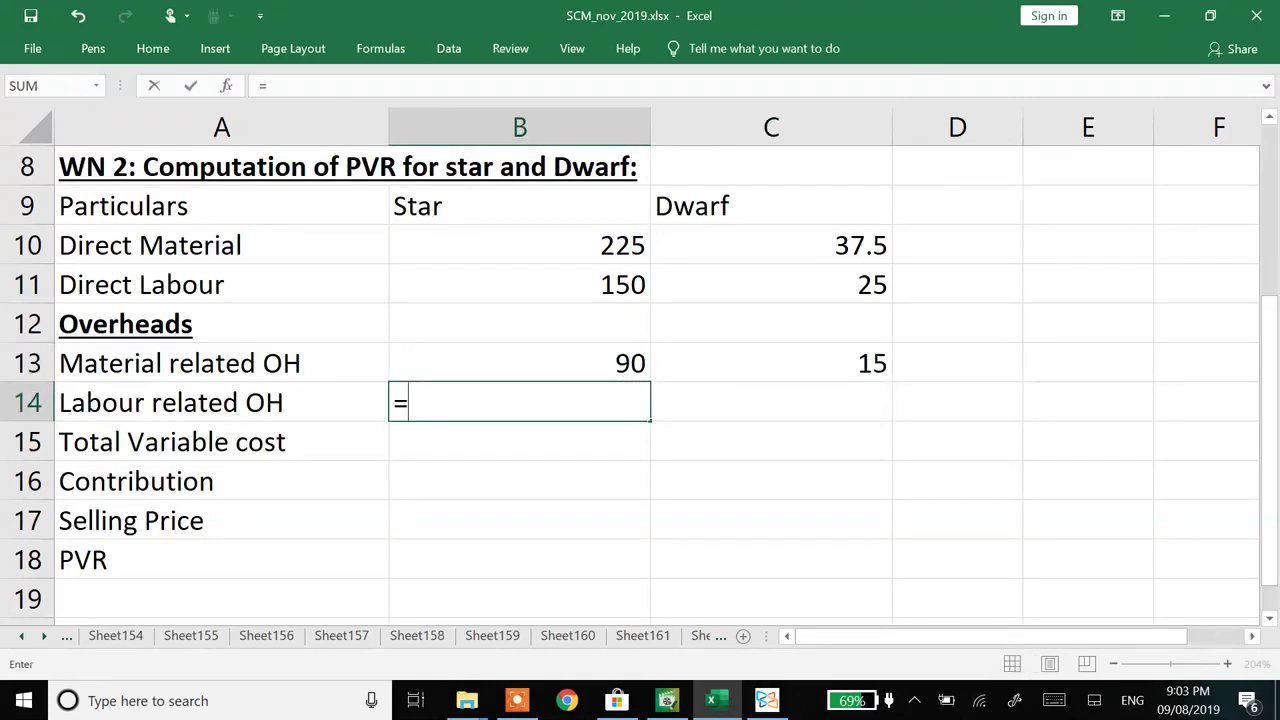
{"action": "key", "text": "Up"}
{"action": "key", "text": "Up"}
{"action": "key", "text": "Up"}
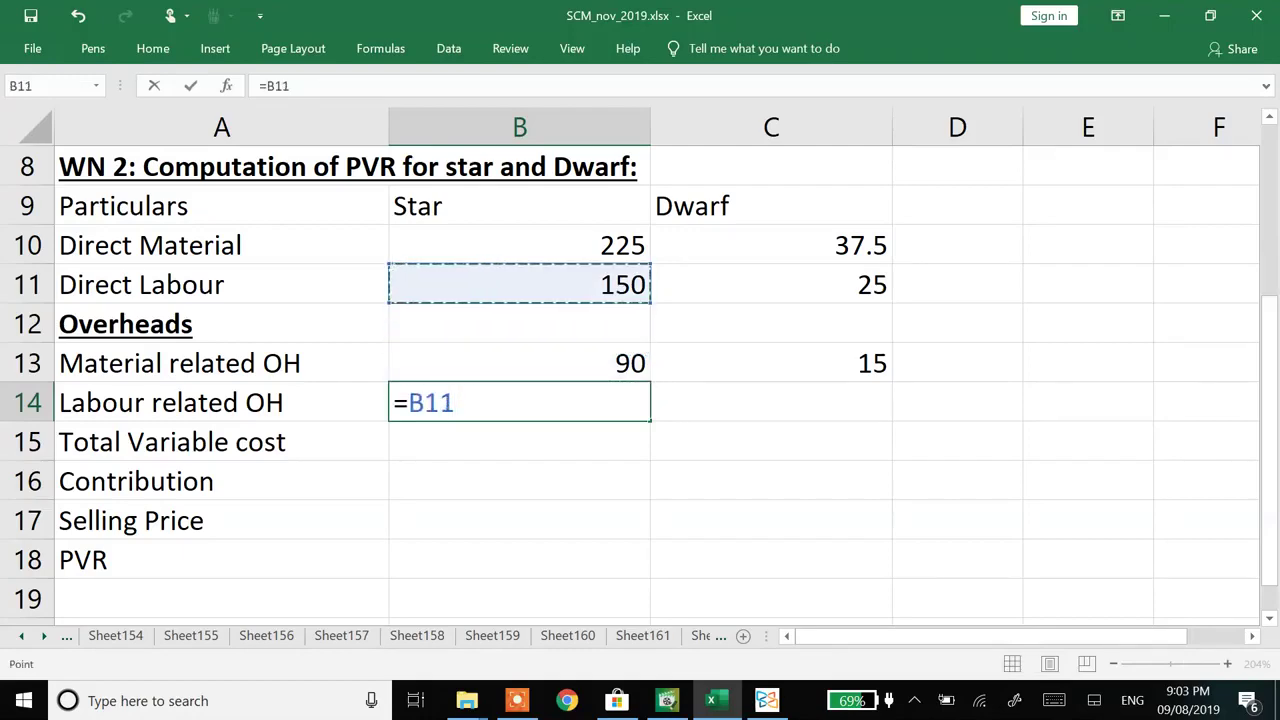
{"action": "type", "text": "*105%"}
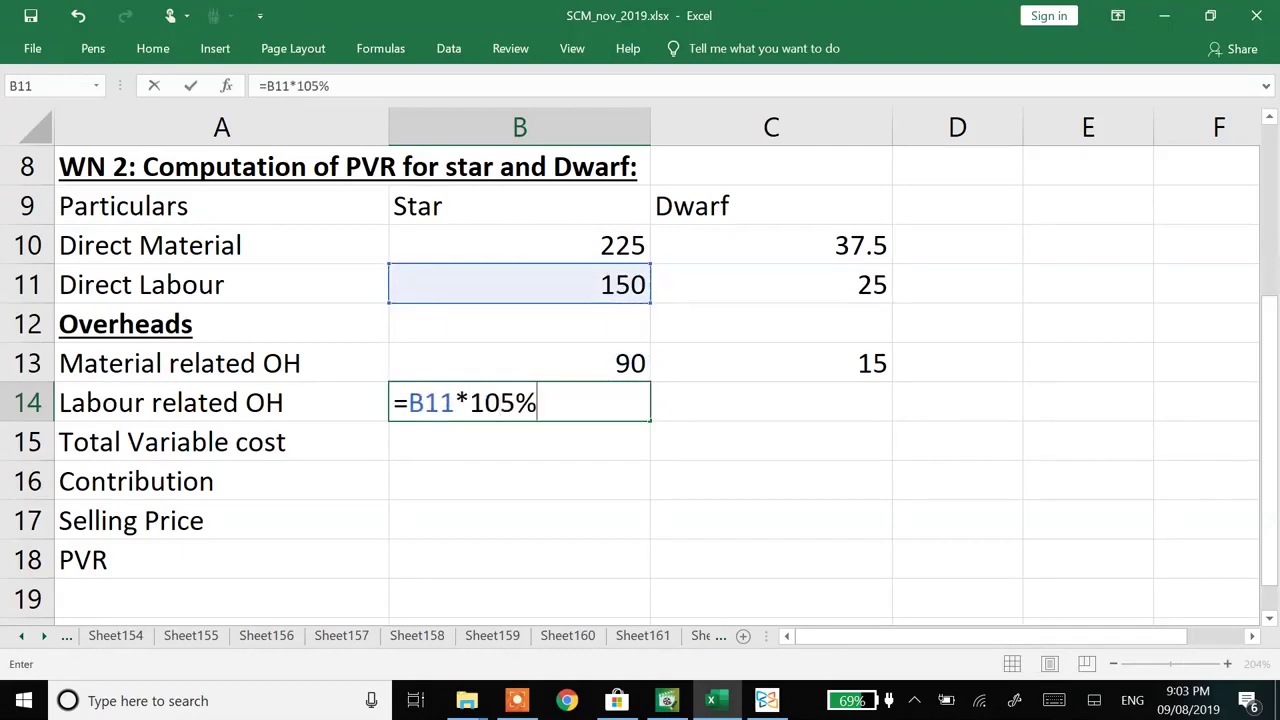
{"action": "key", "text": "Return"}
- Fill the labour related overhead formula from B14 into C14 for Dwarf
{"action": "key", "text": "Right"}
{"action": "key", "text": "Up"}
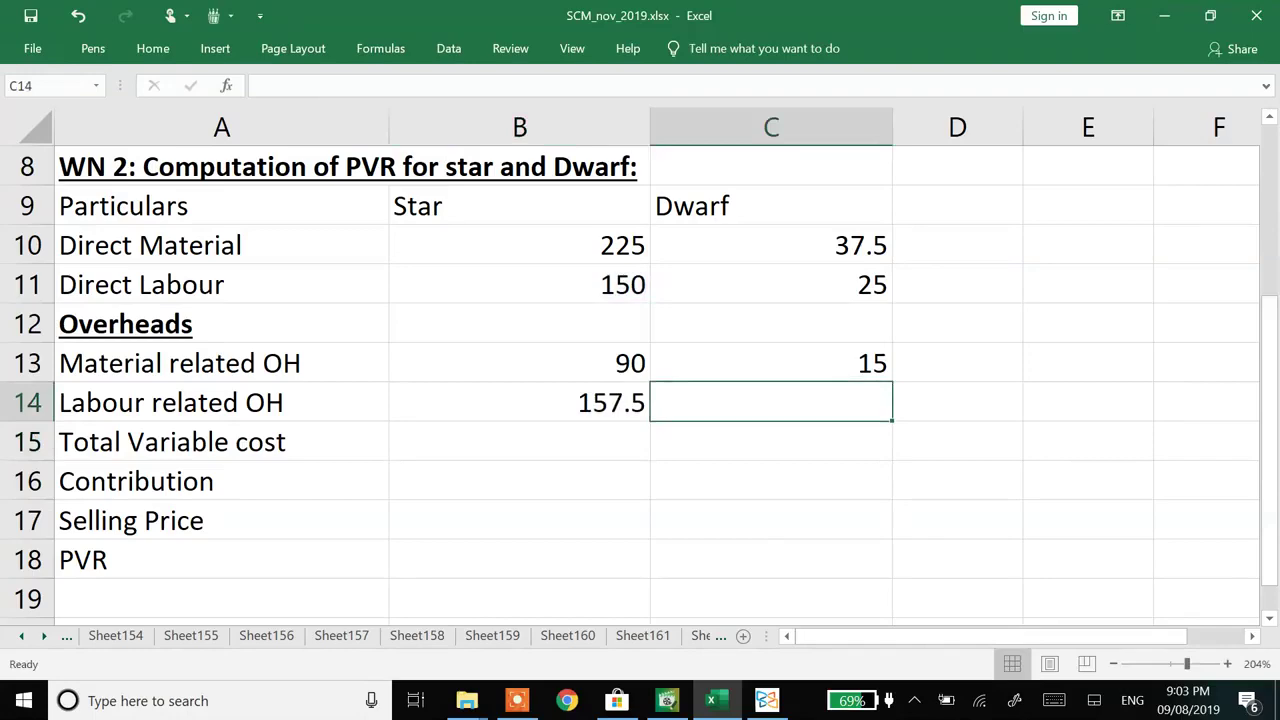
{"action": "key", "text": "ctrl+r"}
- Total Star's variable cost per unit in B15 with =SUM(B10:B14)​
{"action": "key", "text": "Down"}
{"action": "key", "text": "Left"}
{"action": "type", "text": "=sum"}
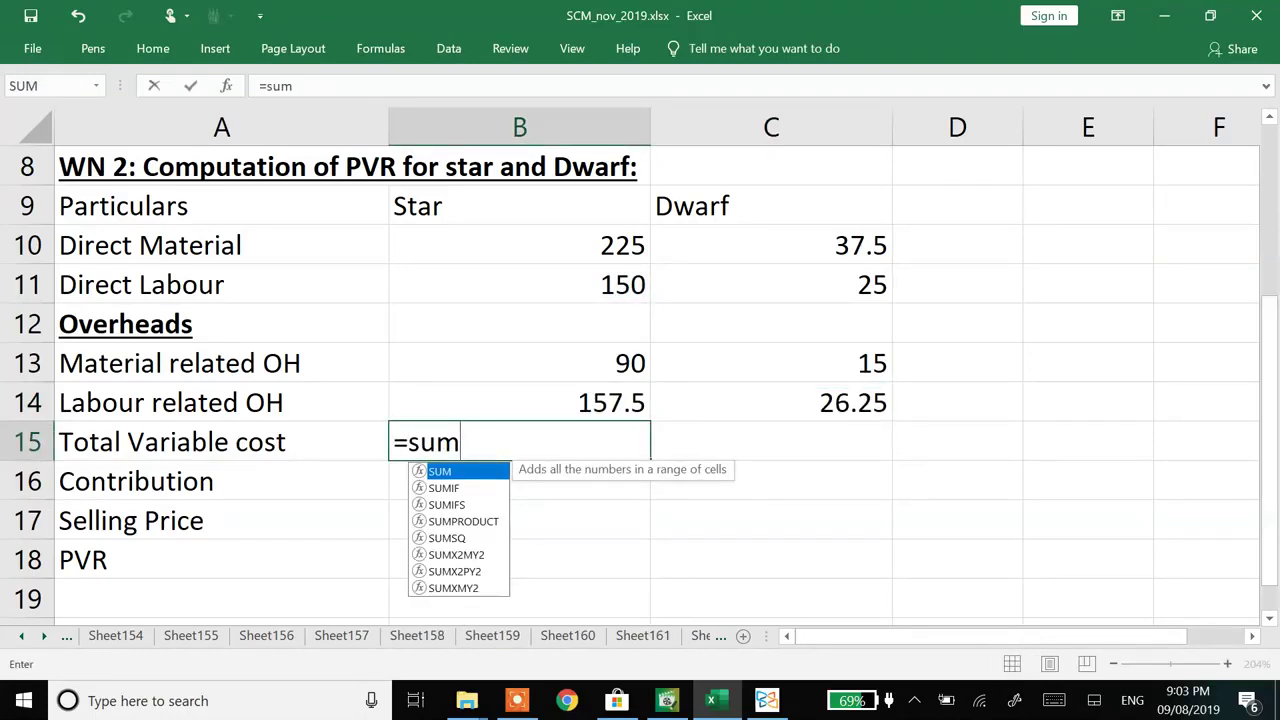
{"action": "type", "text": "("}
{"action": "key", "text": "Up"}
{"action": "key", "text": "shift+Up"}
{"action": "key", "text": "shift+Up"}
{"action": "key", "text": "shift+Up"}
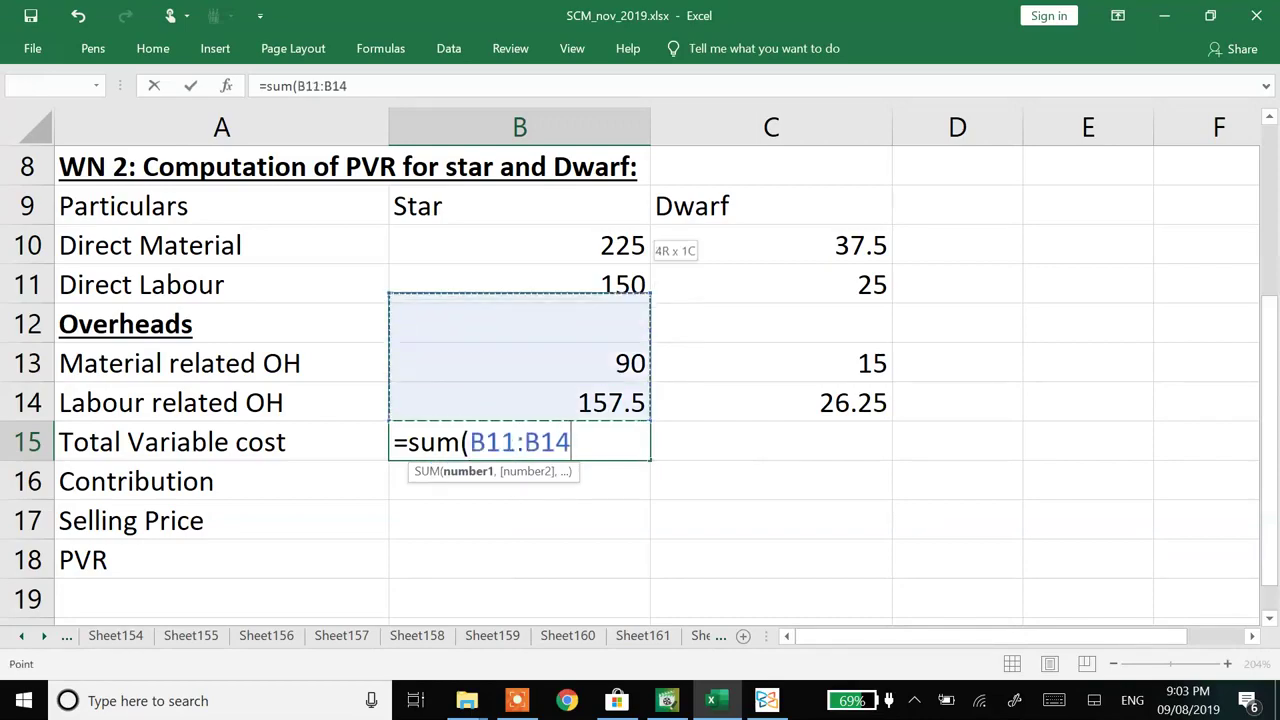
{"action": "key", "text": "shift+Up"}
{"action": "type", "text": ")"}
{"action": "key", "text": "Return"}
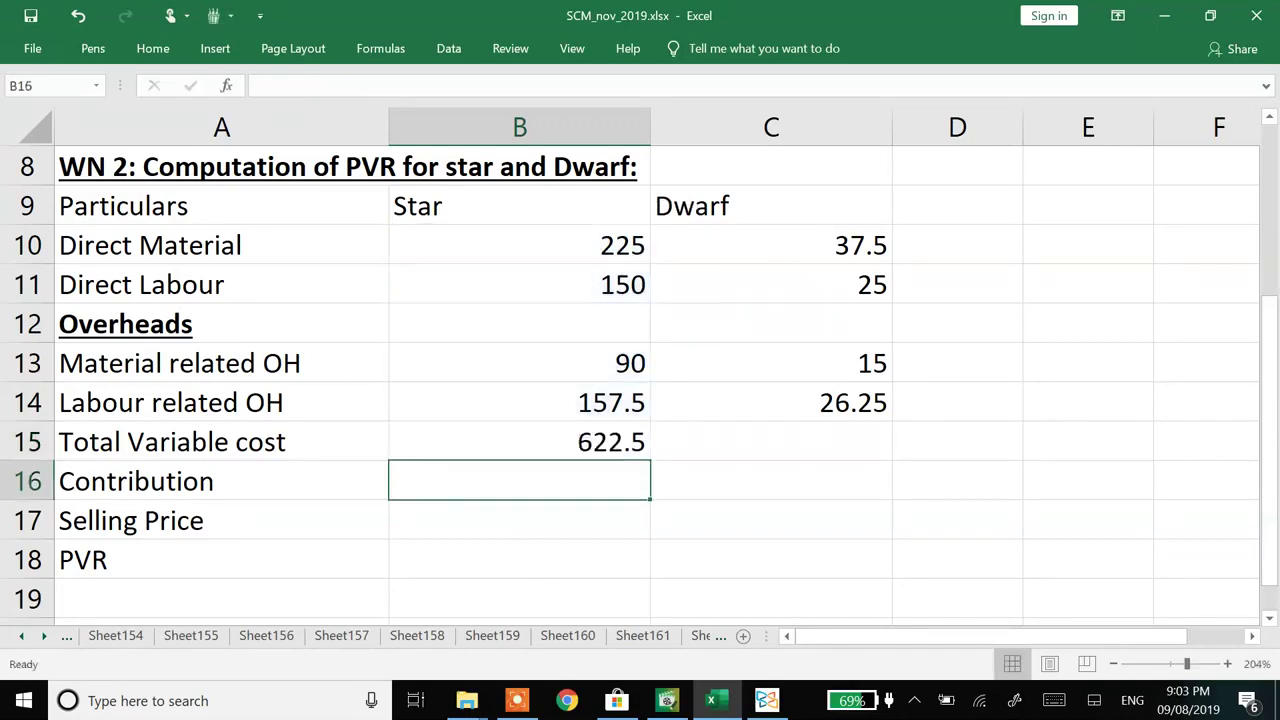
- Fill the total variable cost formula from B15 into C15 for Dwarf
{"action": "key", "text": "Right"}
{"action": "key", "text": "Up"}
{"action": "key", "text": "ctrl+r"}
- Look up VGG's purchase prices in the question, and enter the selling prices 740 for Star in B17 and 151 for Dwarf in C17
{"action": "key", "text": "alt+Tab"}
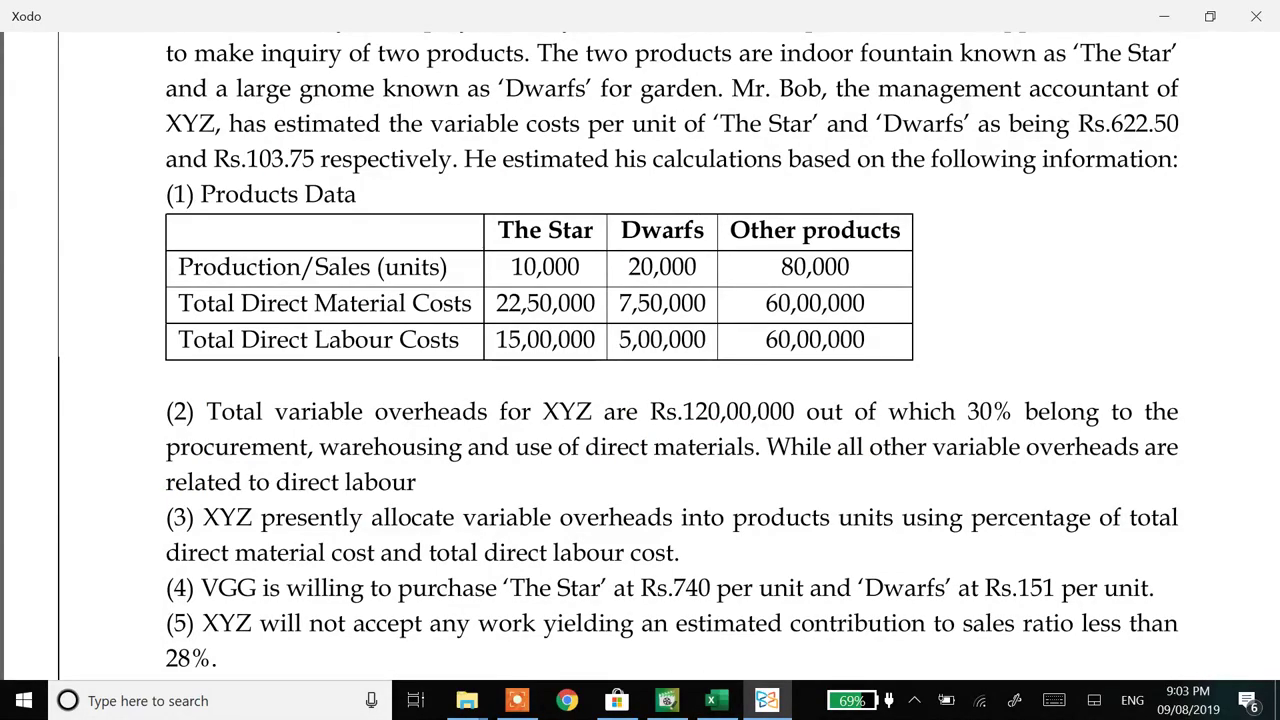
{"action": "key", "text": "alt+Tab"}
{"action": "key", "text": "Down"}
{"action": "key", "text": "Down"}
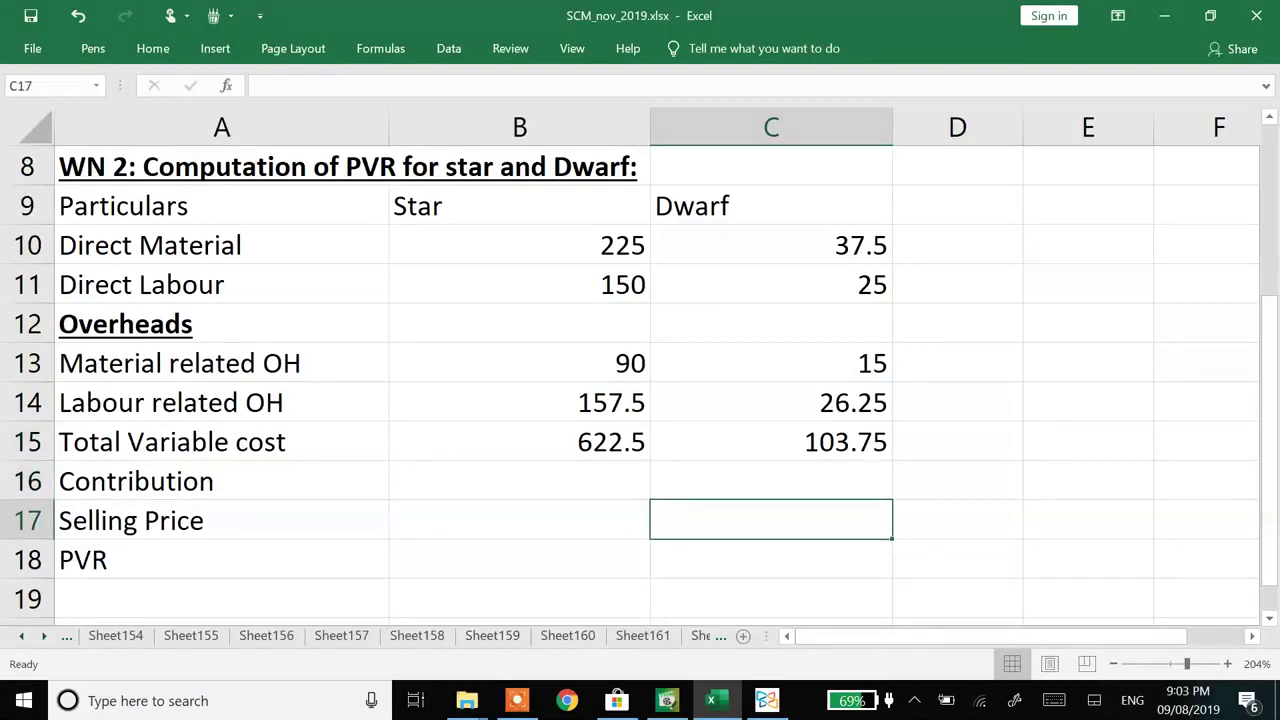
{"action": "key", "text": "Left"}
{"action": "key", "text": "alt+Tab"}
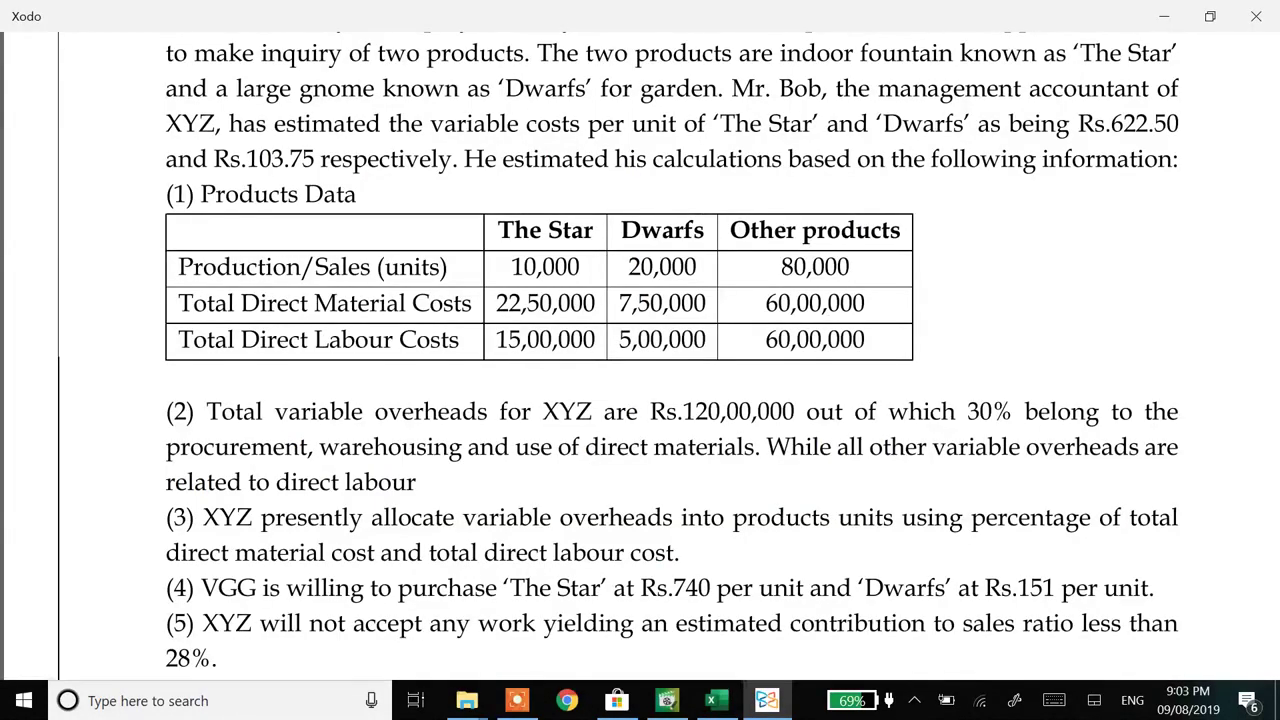
{"action": "scroll", "coordinate": [640, 357], "scroll_direction": "down", "scroll_amount": 2}
{"action": "key", "text": "alt+Tab"}
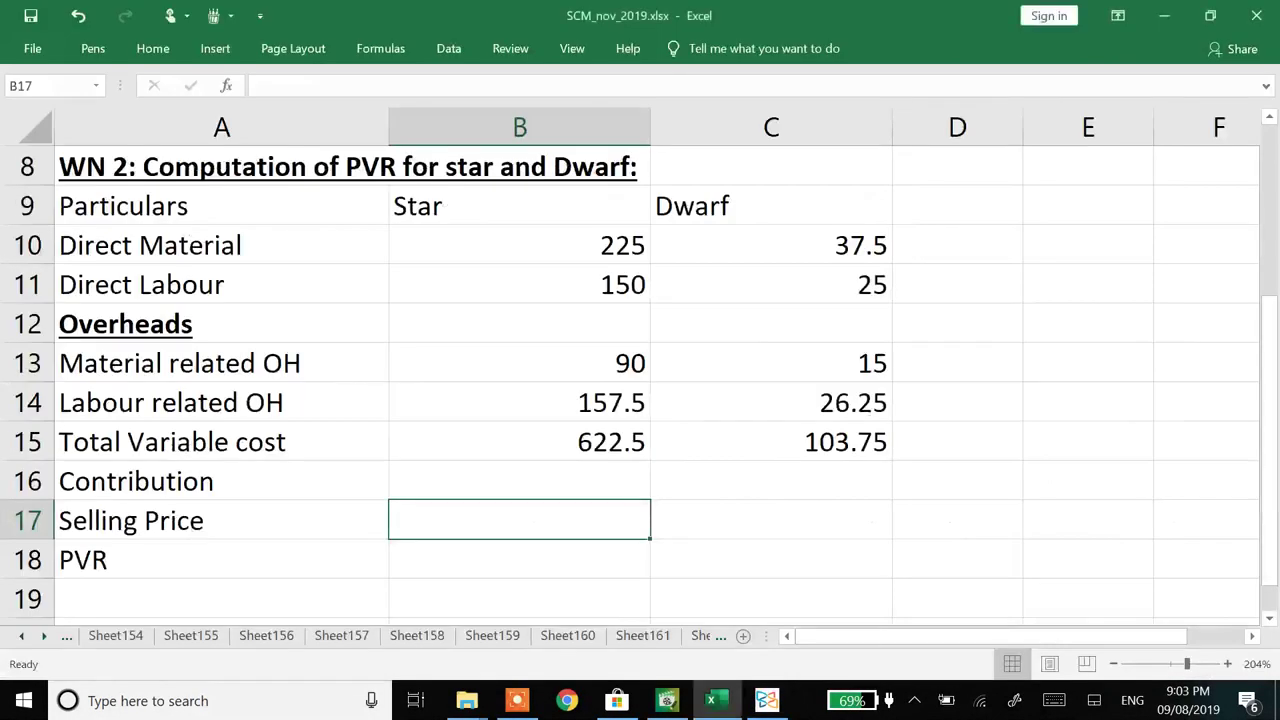
{"action": "type", "text": "740"}
{"action": "key", "text": "Tab"}
{"action": "type", "text": "151"}
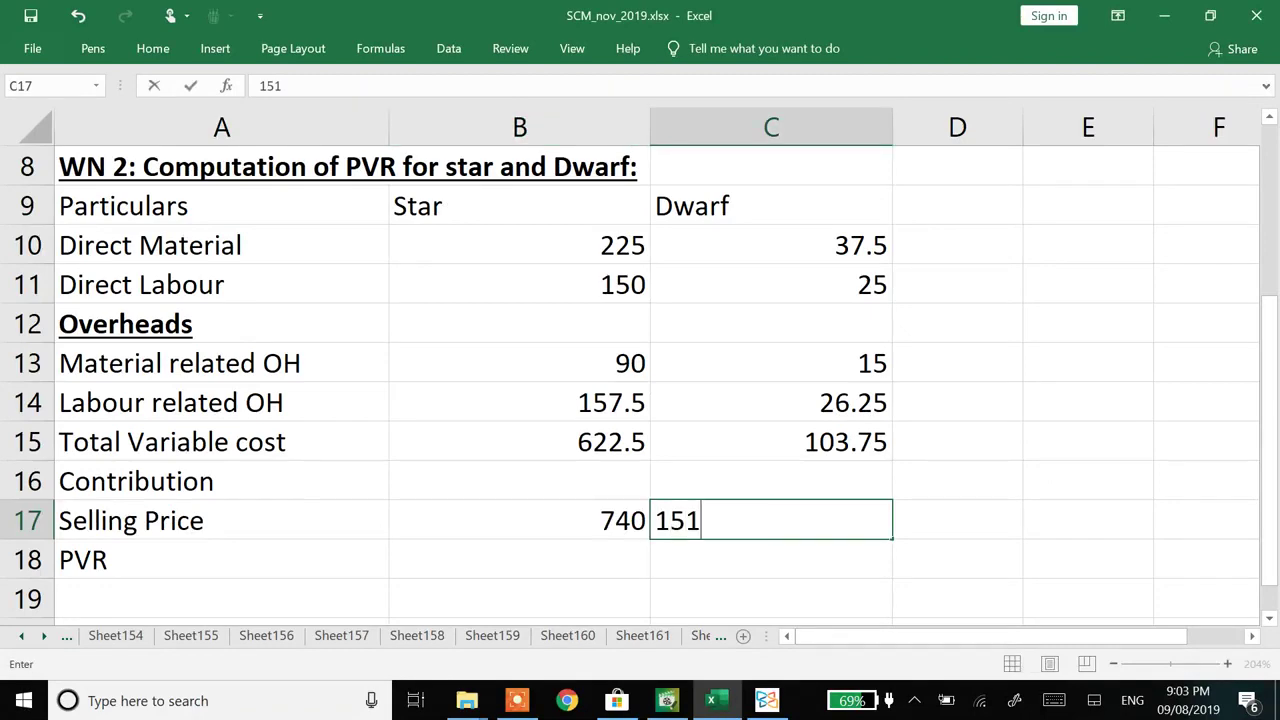
{"action": "key", "text": "Return"}
- Calculate Star's contribution in B16 as selling price minus total variable cost, =B17-B15
{"action": "key", "text": "Up"}
{"action": "key", "text": "Left"}
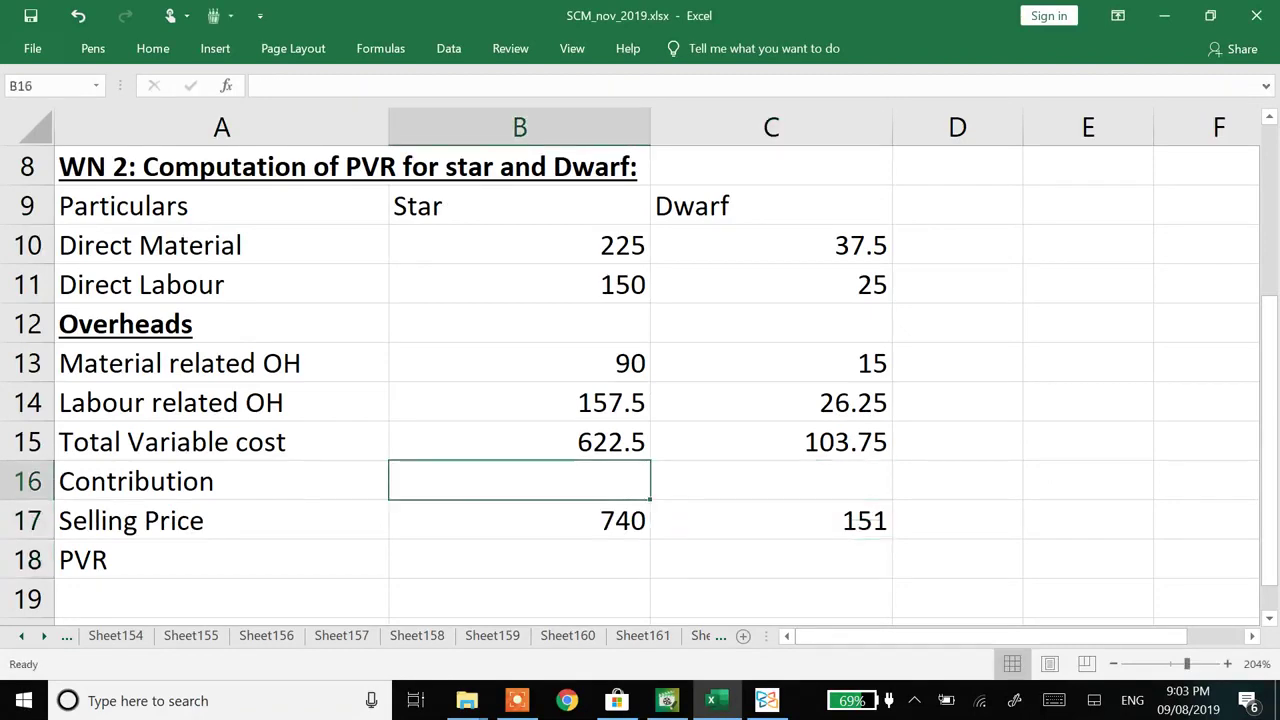
{"action": "type", "text": "="}
{"action": "key", "text": "Down"}
{"action": "type", "text": "-"}
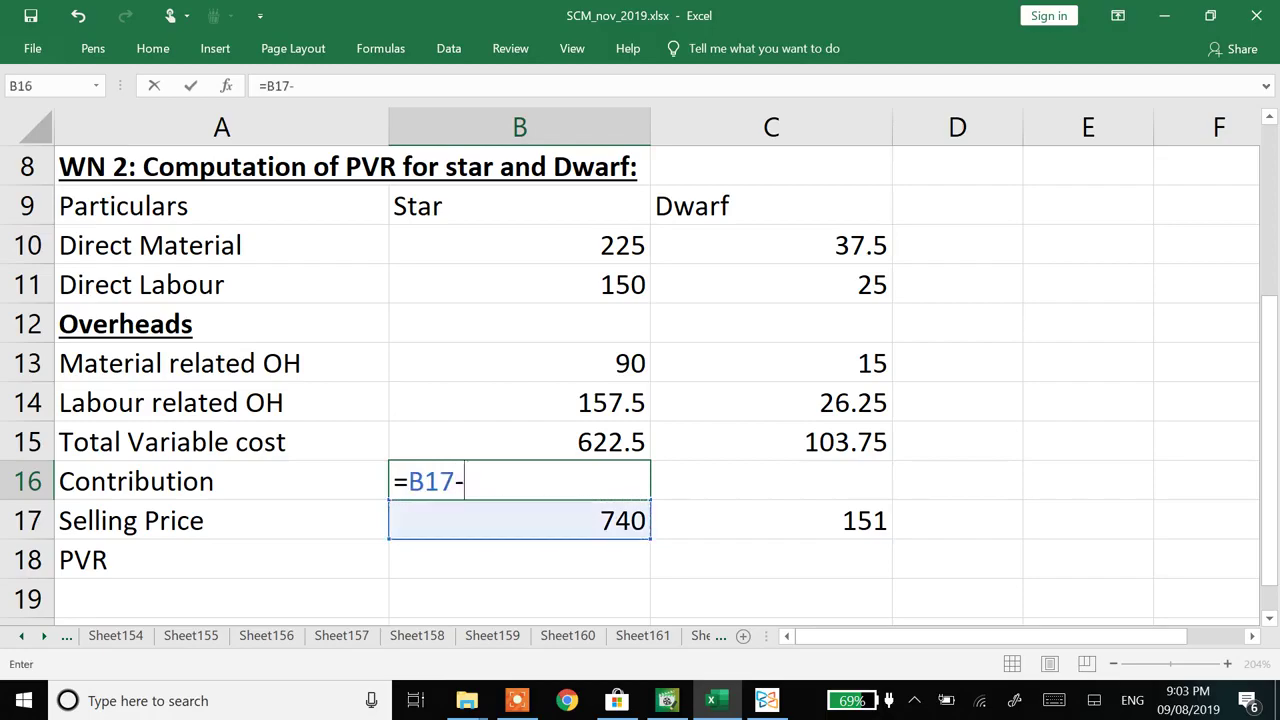
{"action": "key", "text": "Up"}
{"action": "key", "text": "Return"}
- Fill the contribution formula from B16 into C16 for Dwarf
{"action": "key", "text": "Right"}
{"action": "key", "text": "Up"}
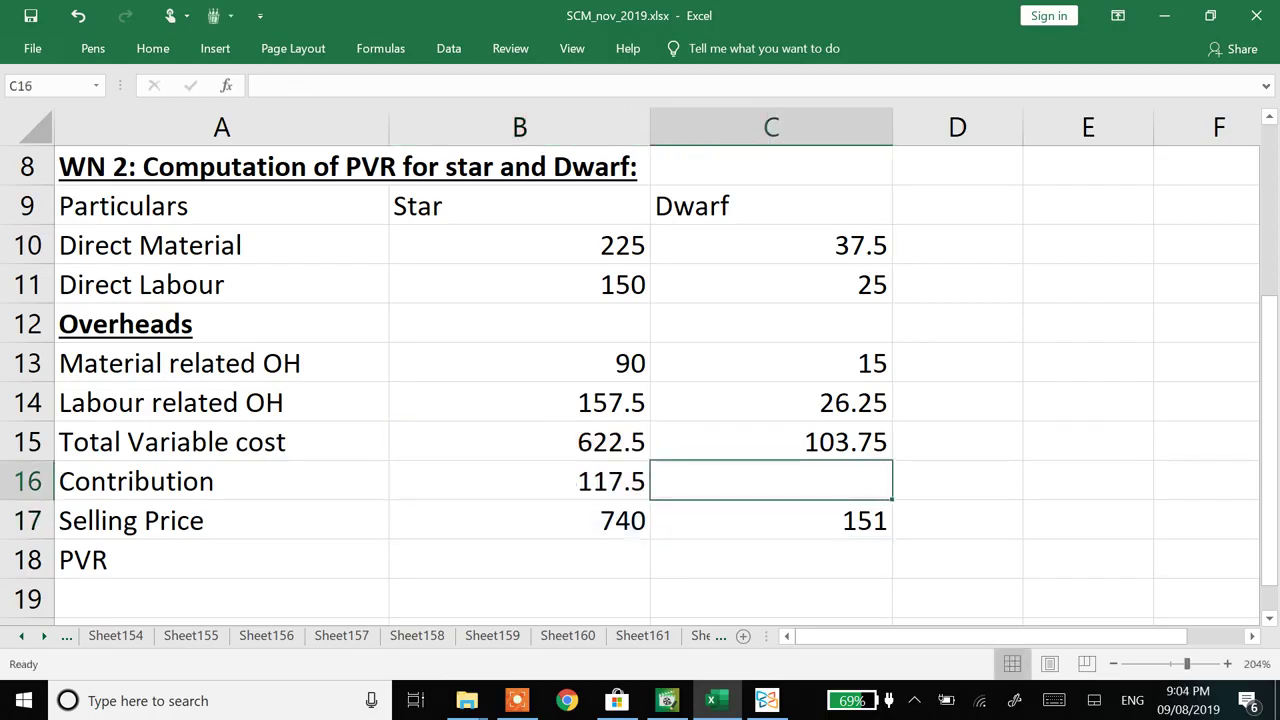
{"action": "key", "text": "ctrl+r"}
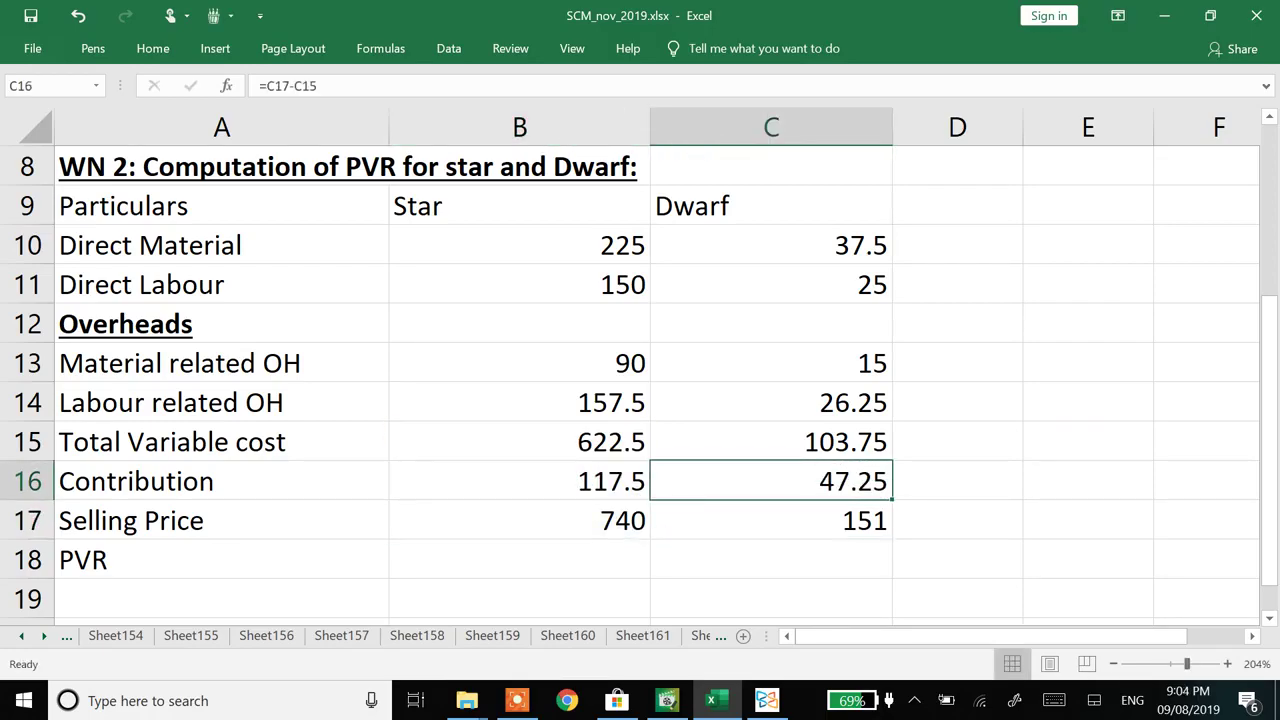
- Calculate Star's PVR in B18 as contribution over selling price in percent, rounded to two decimals, =ROUND(B16/B17*100,2)
{"action": "key", "text": "Down"}
{"action": "key", "text": "Down"}
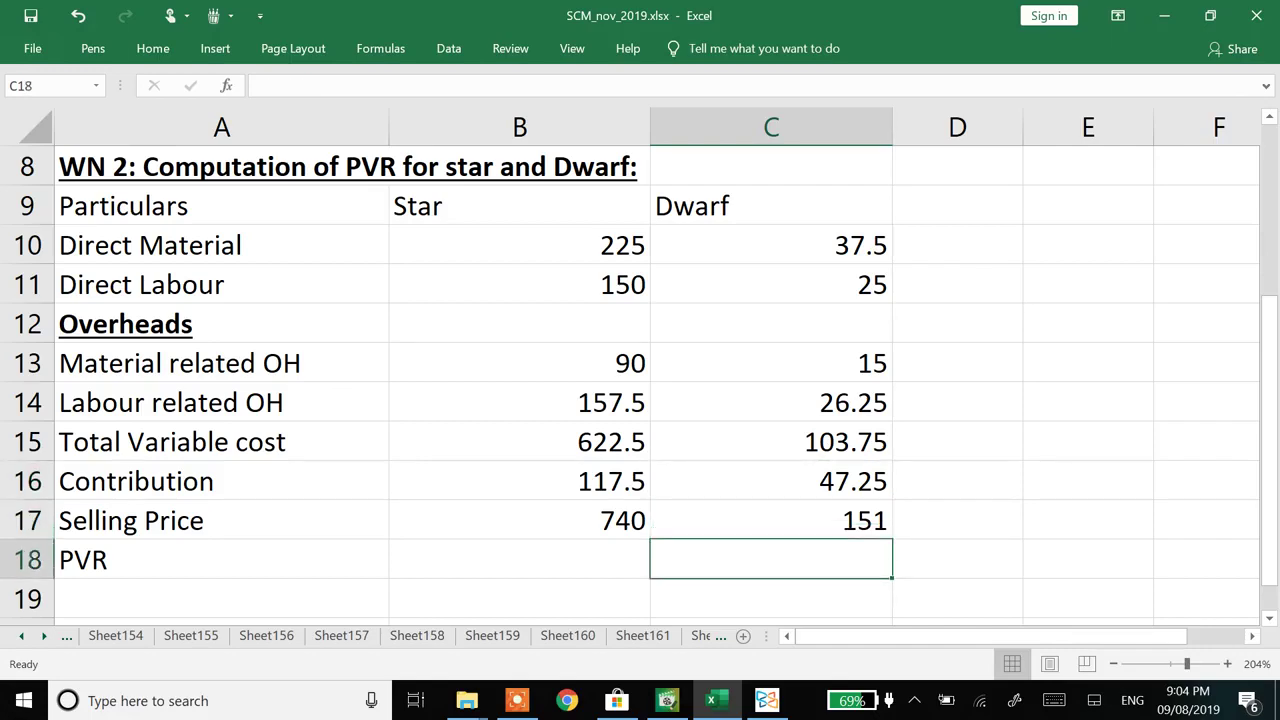
{"action": "key", "text": "Left"}
{"action": "type", "text": "=r"}
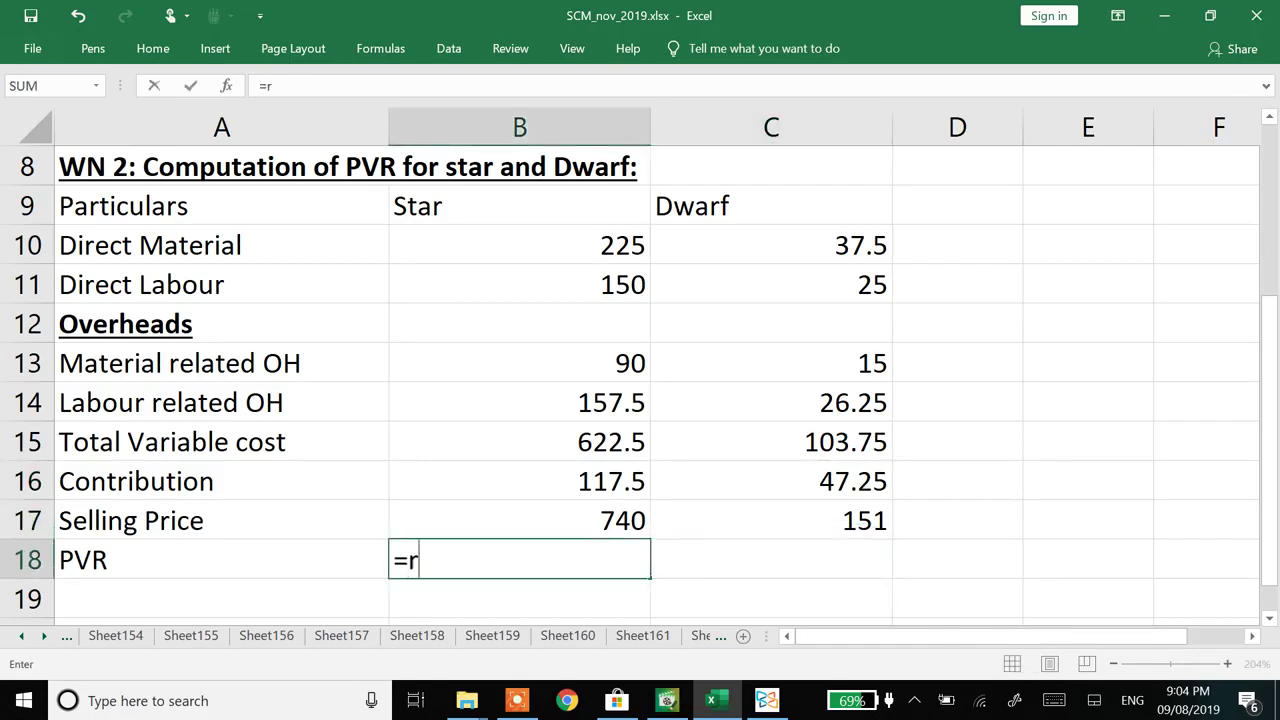
{"action": "type", "text": "ound("}
{"action": "key", "text": "Up"}
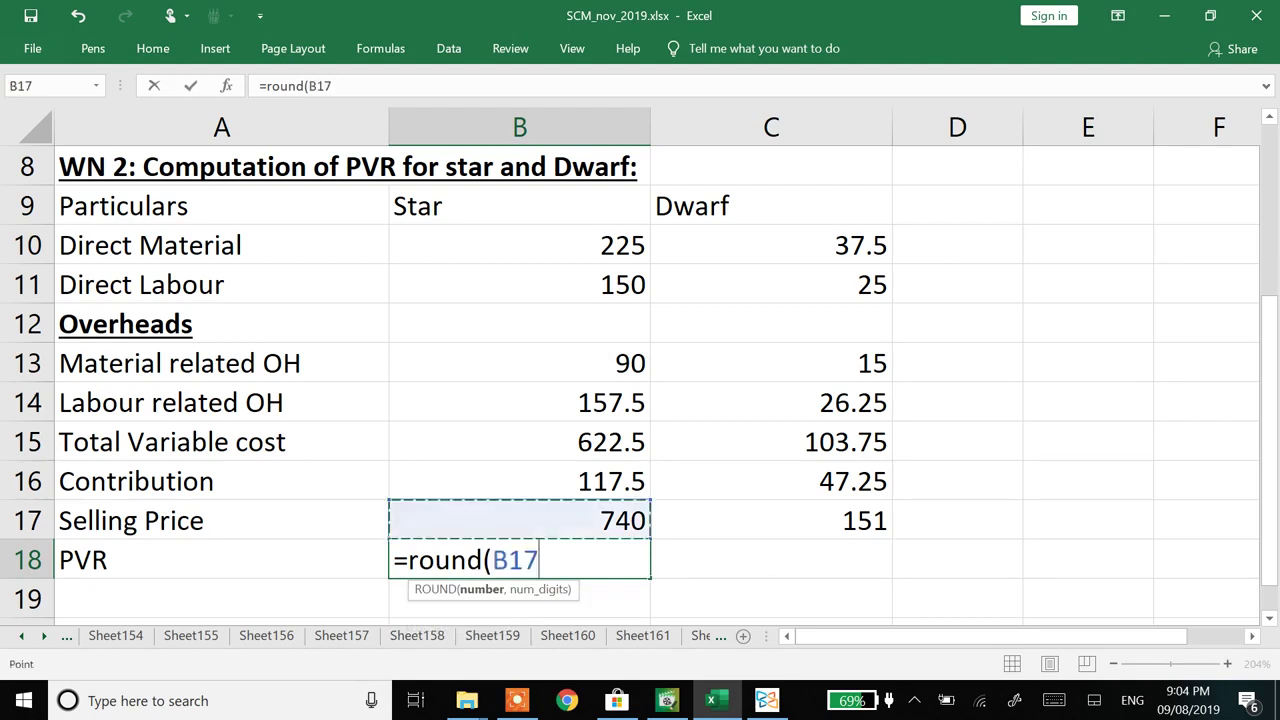
{"action": "key", "text": "Up"}
{"action": "type", "text": "/"}
{"action": "key", "text": "Up"}
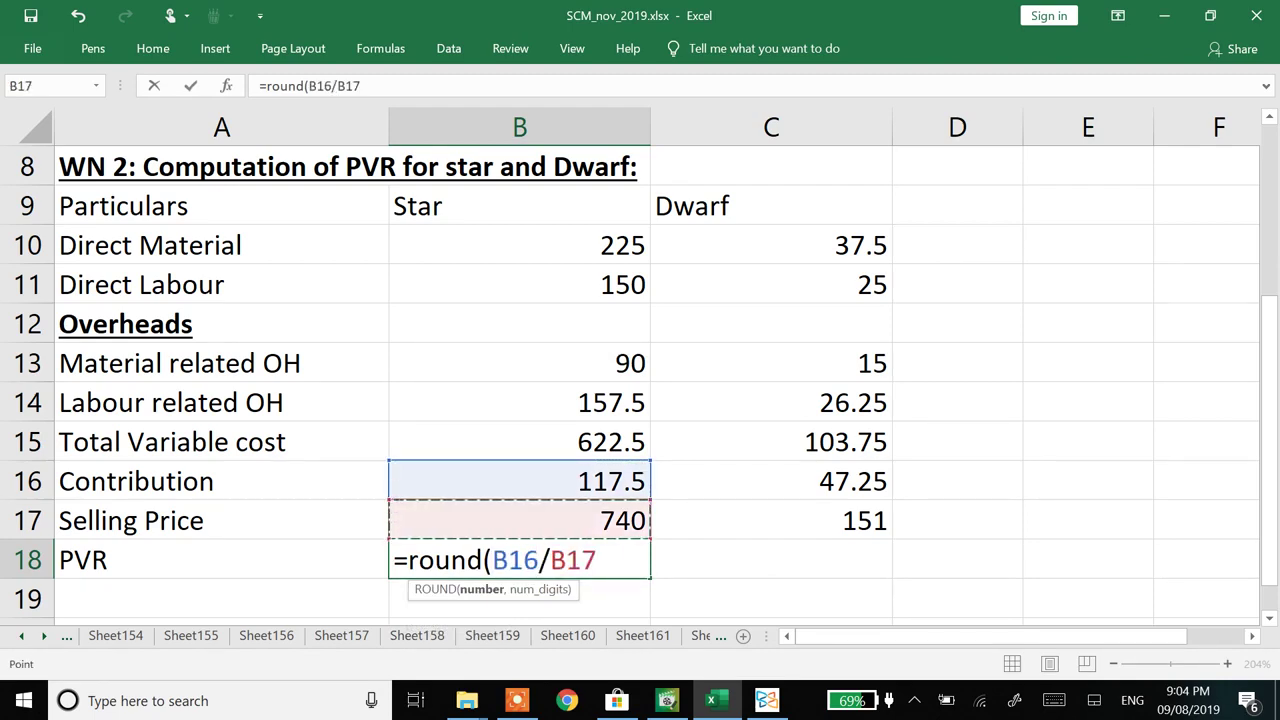
{"action": "type", "text": "*100,2)"}
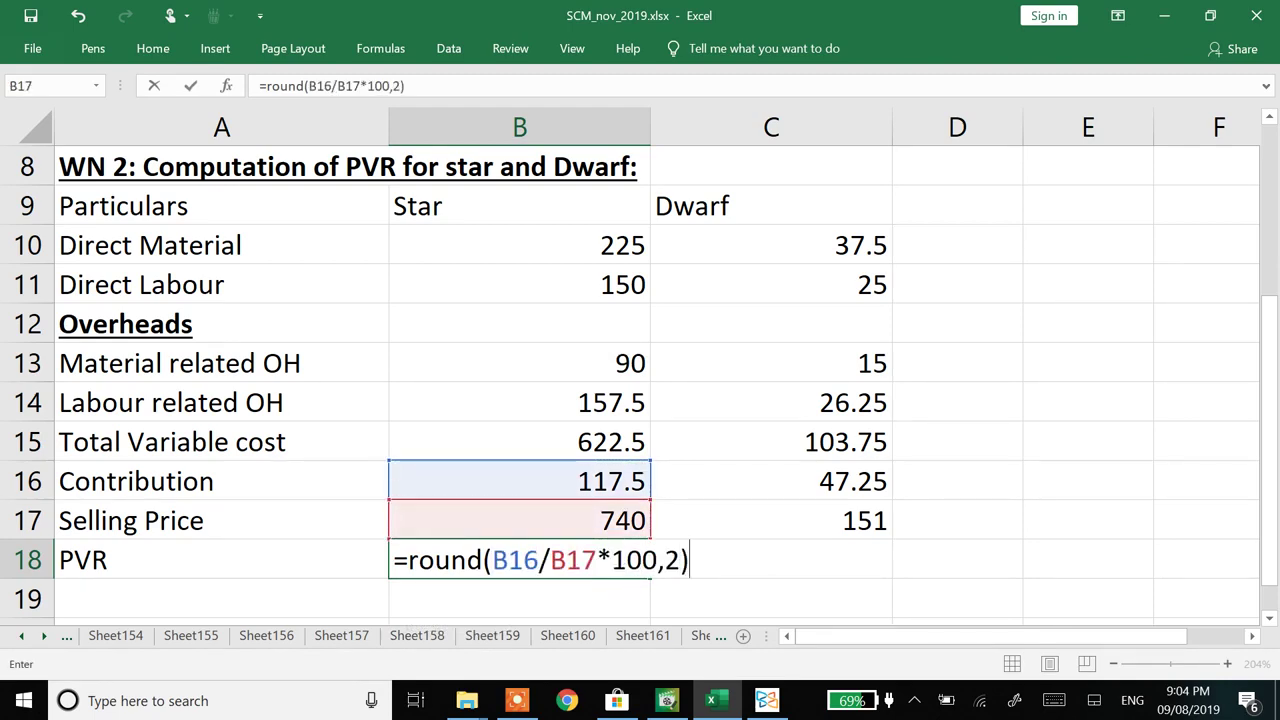
{"action": "key", "text": "ctrl+Return"}
- Copy the PVR formula from B18 into C18 for Dwarf
{"action": "key", "text": "ctrl+c"}
{"action": "key", "text": "Right"}
{"action": "key", "text": "Return"}
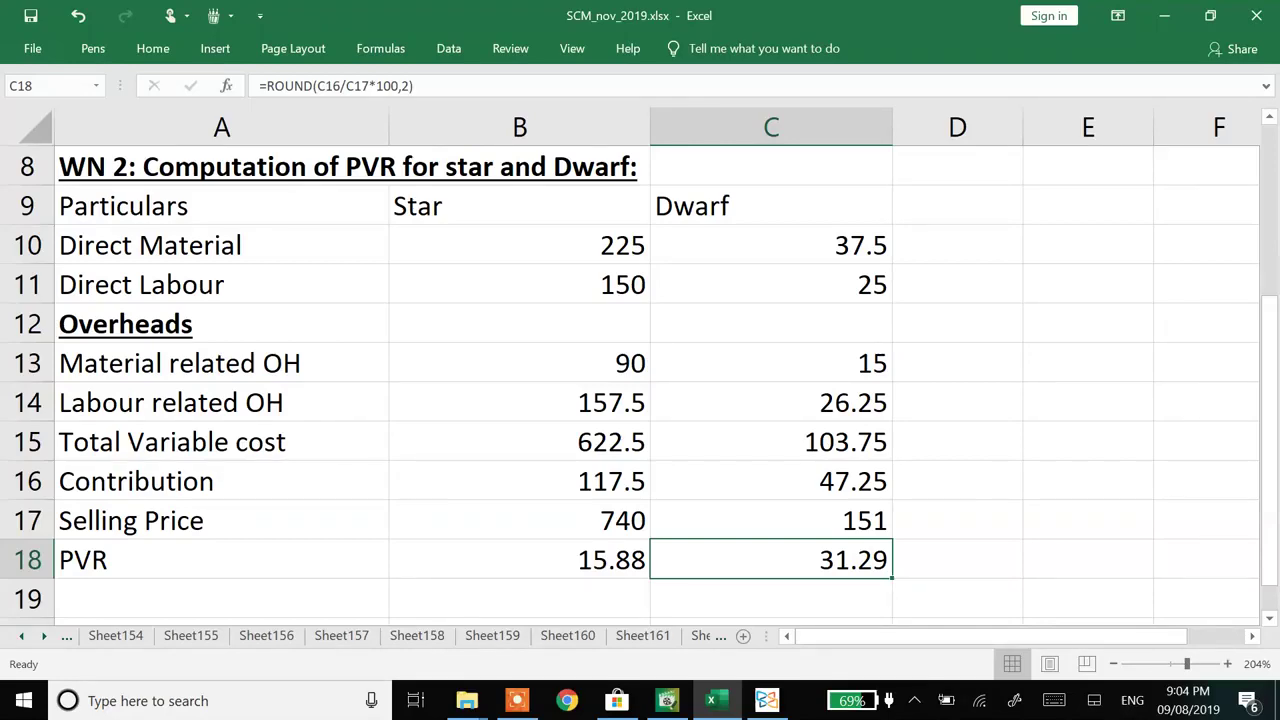
- Check the question in the PDF, and enter the heading "WN 3: Computation of cost driver rate under ABC" in A20
{"action": "key", "text": "alt+Tab"}
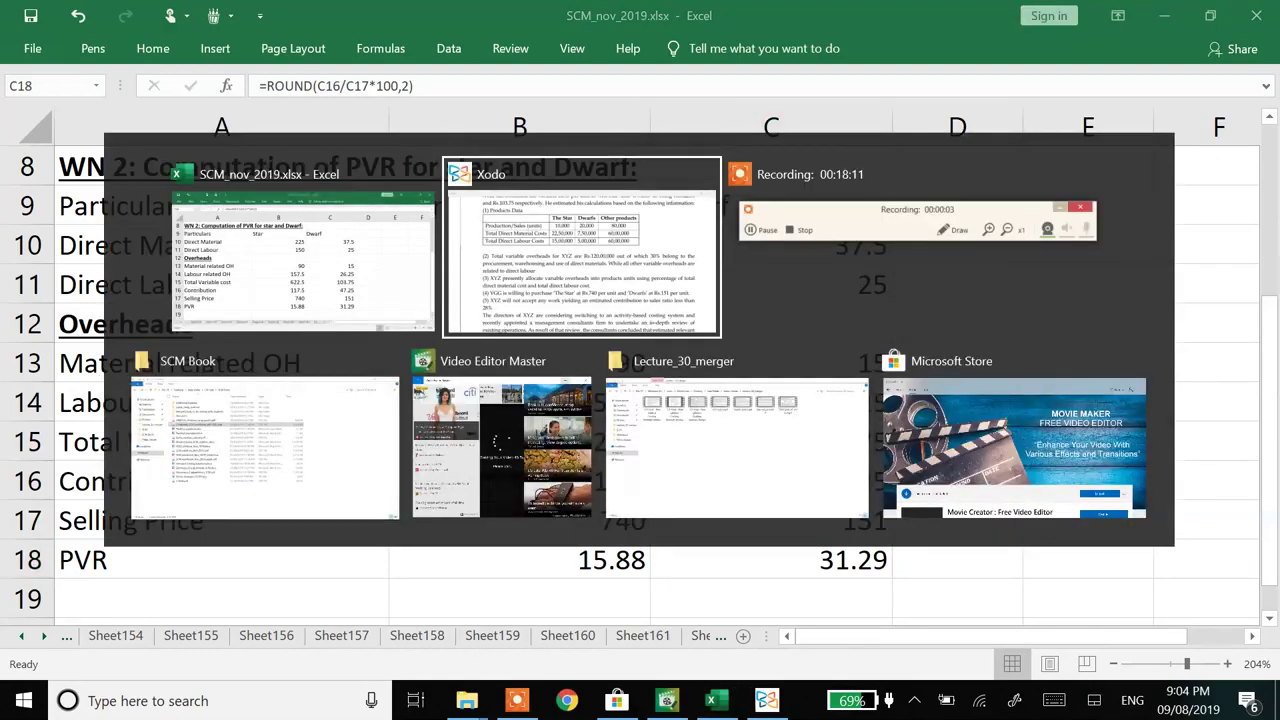
{"action": "key", "text": "alt+shift+Tab"}
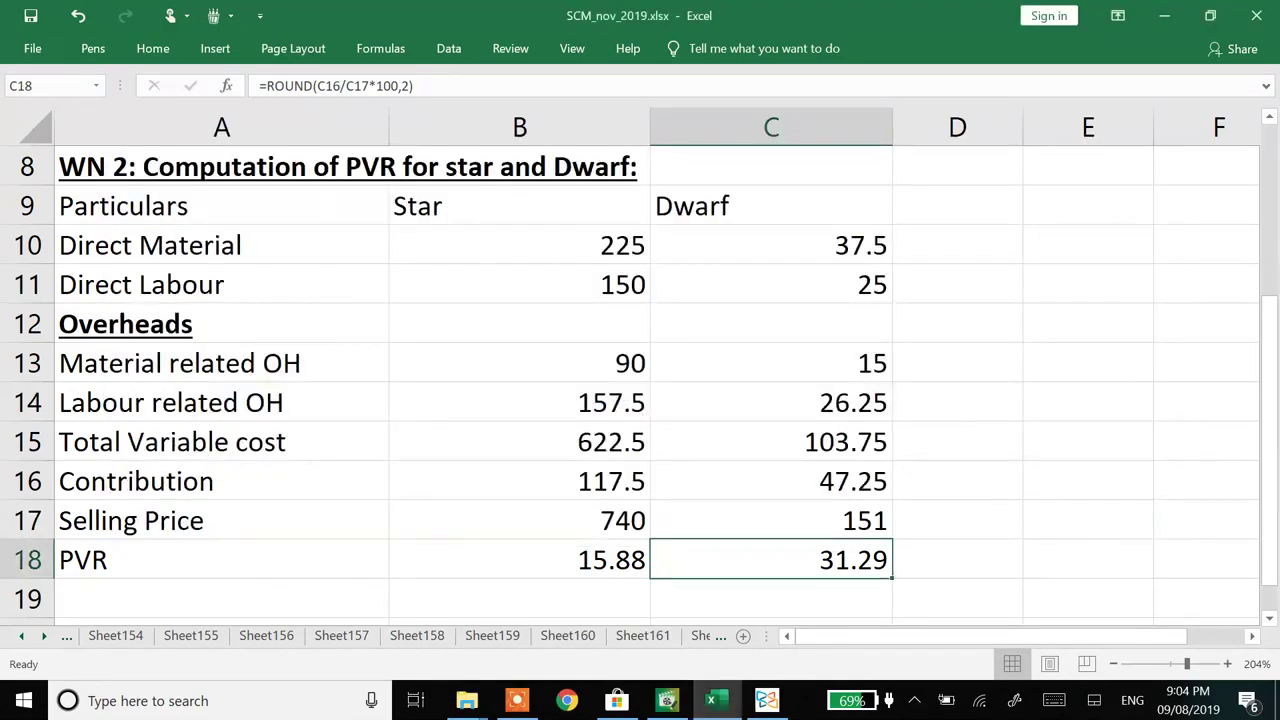
{"action": "left_click", "coordinate": [221, 560]}
{"action": "key", "text": "alt+Tab"}
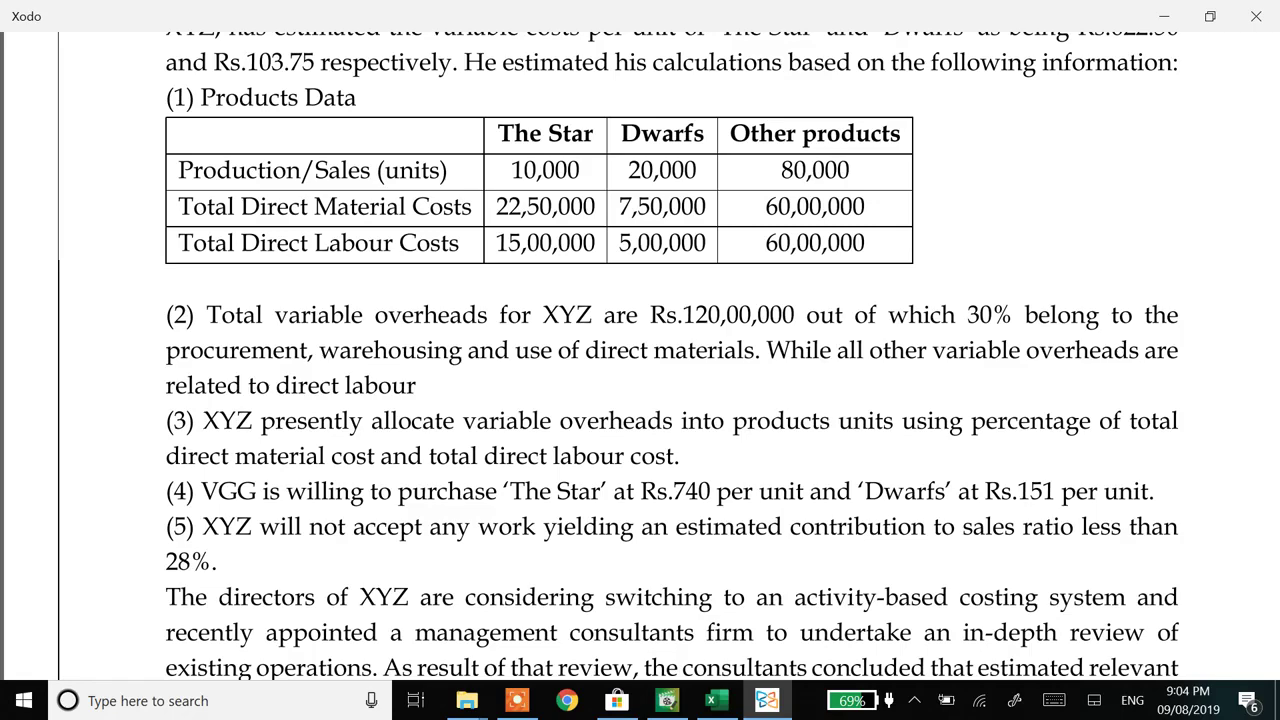
{"action": "key", "text": "alt+Tab"}
{"action": "key", "text": "Down"}
{"action": "key", "text": "Down"}
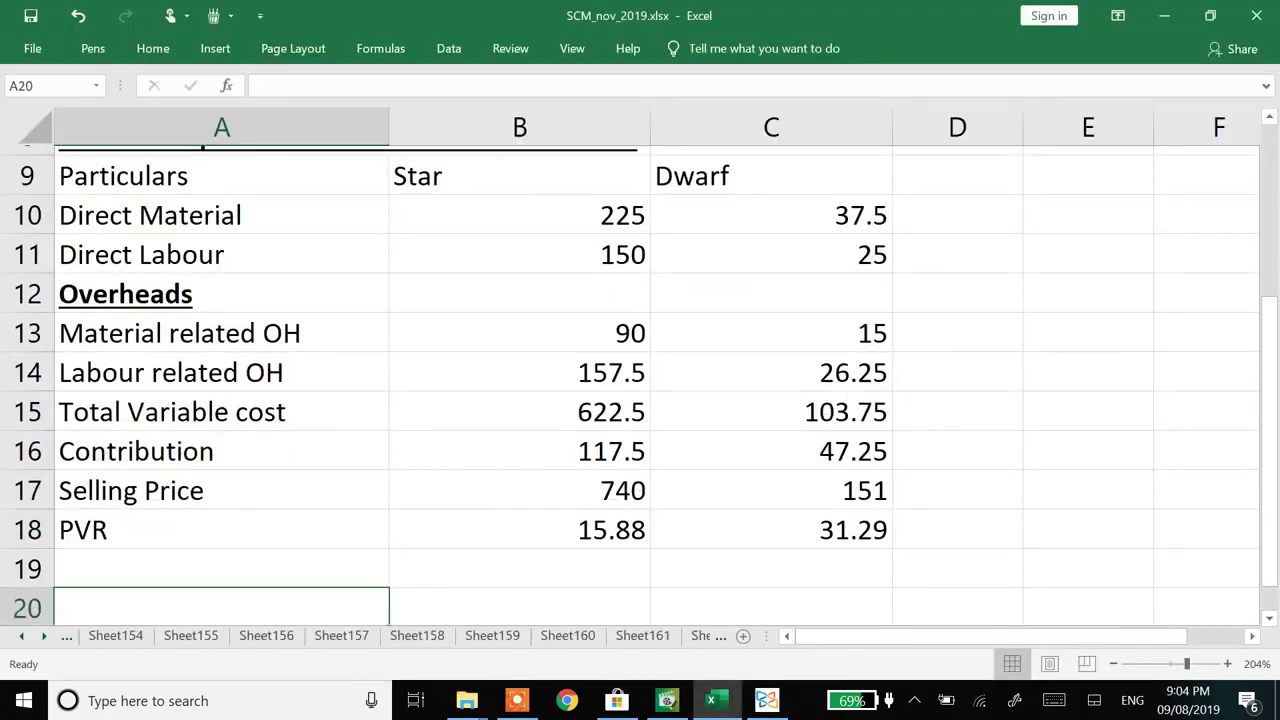
{"action": "type", "text": "WN 3"}
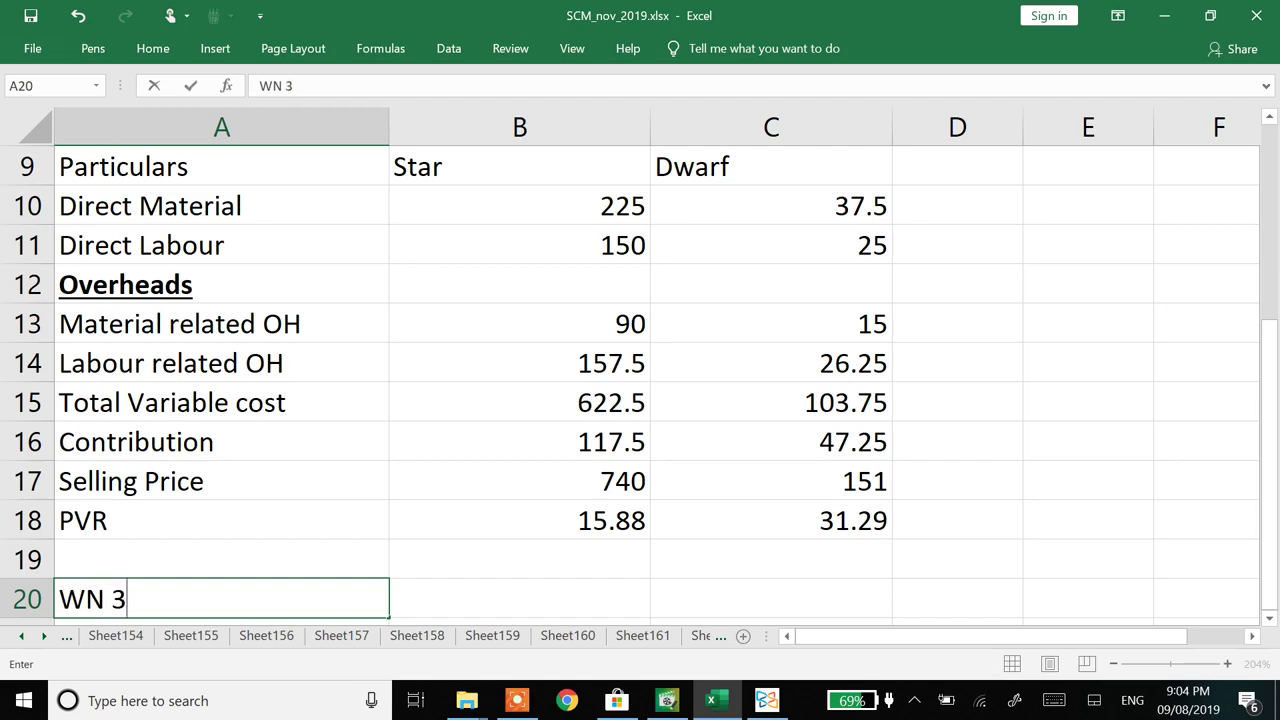
{"action": "type", "text": ": Comput"}
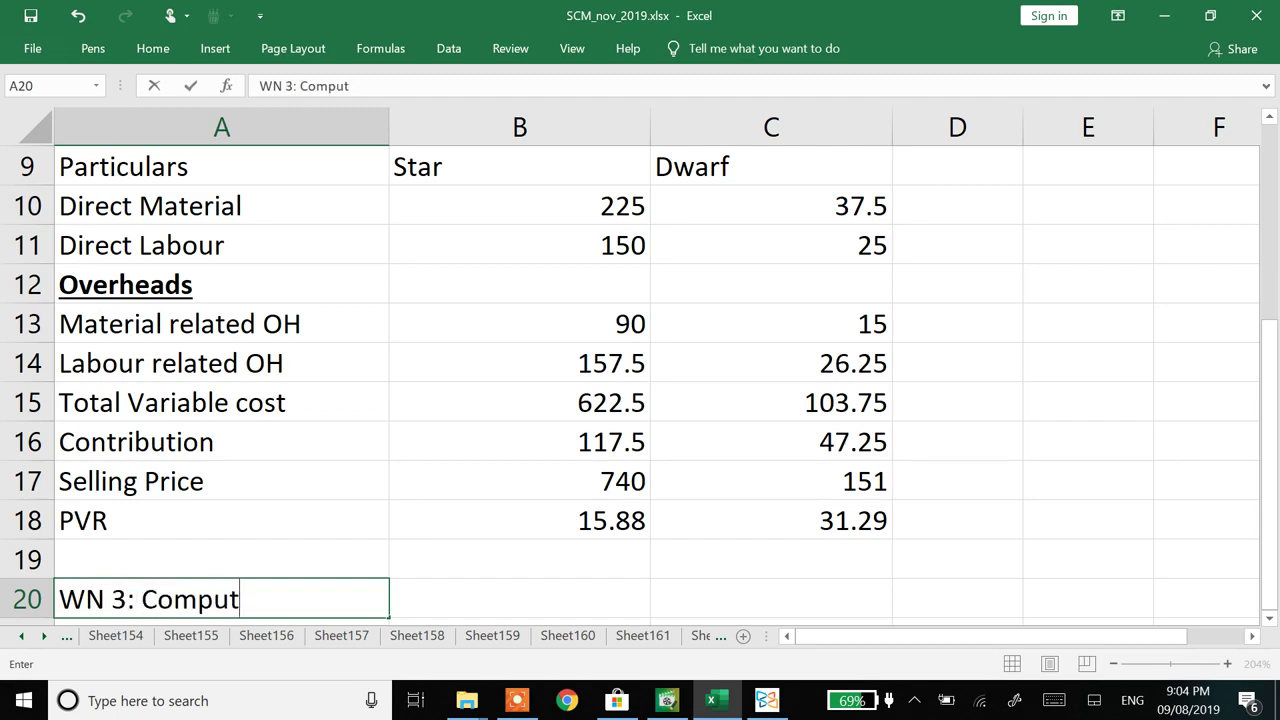
{"action": "type", "text": "ation of cost d"}
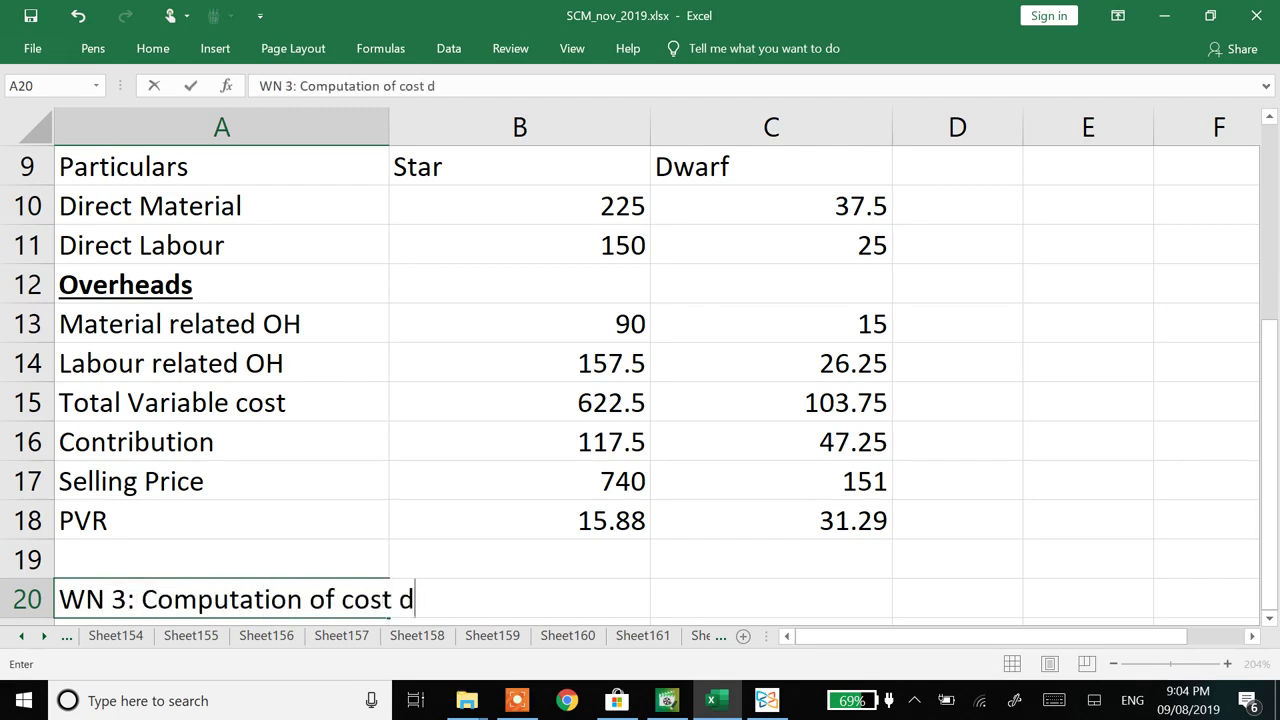
{"action": "type", "text": "river rat"}
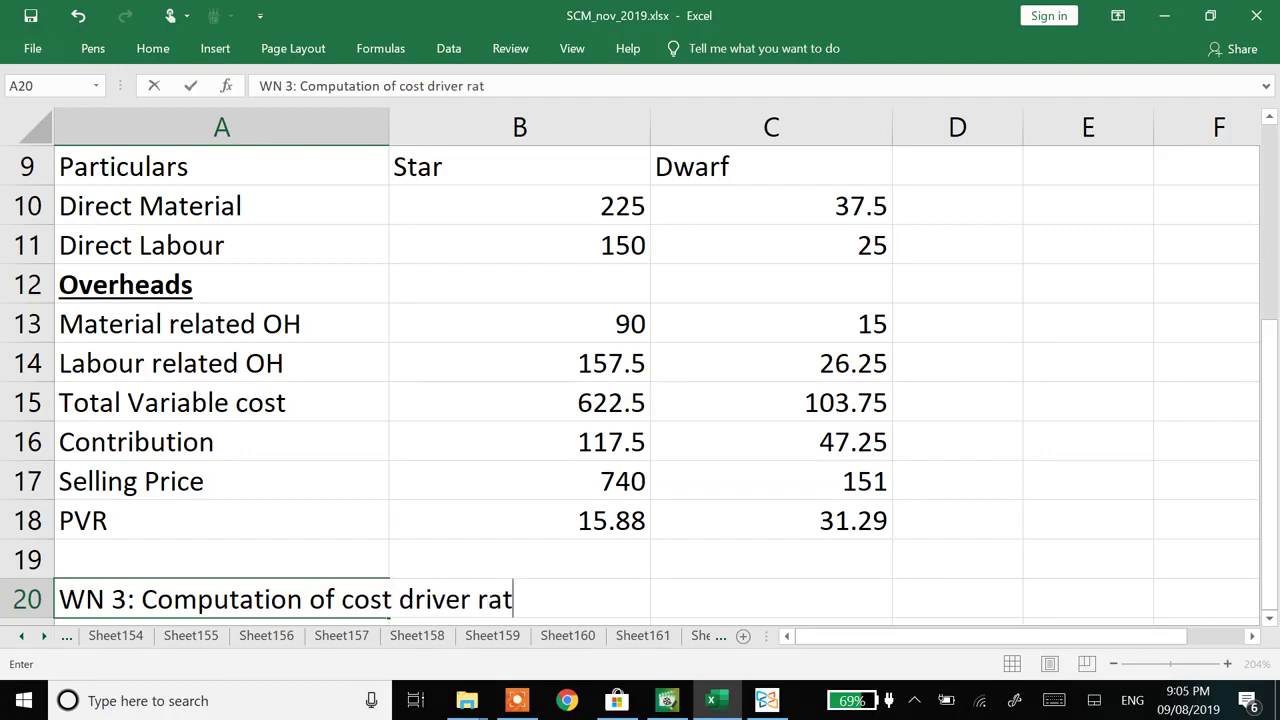
{"action": "type", "text": "e under ABC"}
{"action": "key", "text": "Return"}
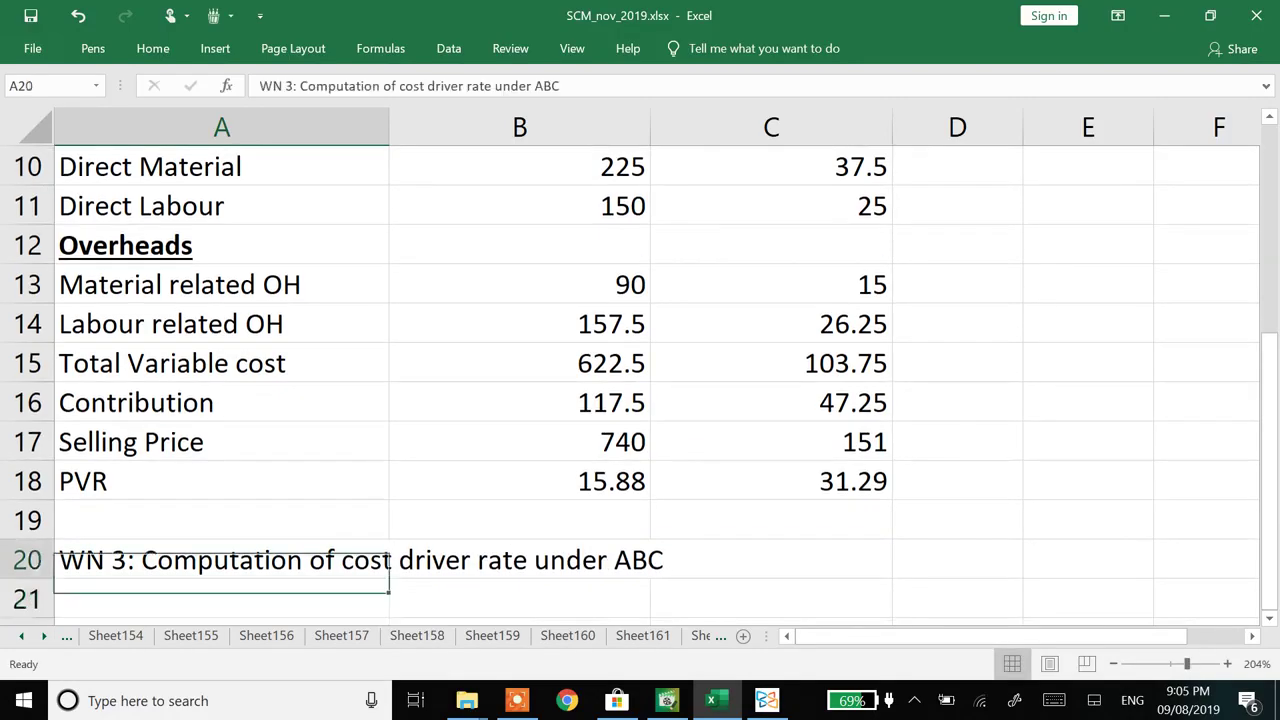
- Make the WN 3 heading in A20 bold and underlined
{"action": "key", "text": "Up"}
{"action": "key", "text": "ctrl+b"}
{"action": "key", "text": "ctrl+u"}
- Enter the column headers Activity, Total Cost and Cost Driver Name in A21, B21 and C21 under the WN 3 heading
{"action": "key", "text": "Down"}
{"action": "key", "text": "Down"}
{"action": "key", "text": "Down"}
{"action": "key", "text": "Down"}
{"action": "key", "text": "Down"}
{"action": "key", "text": "Down"}
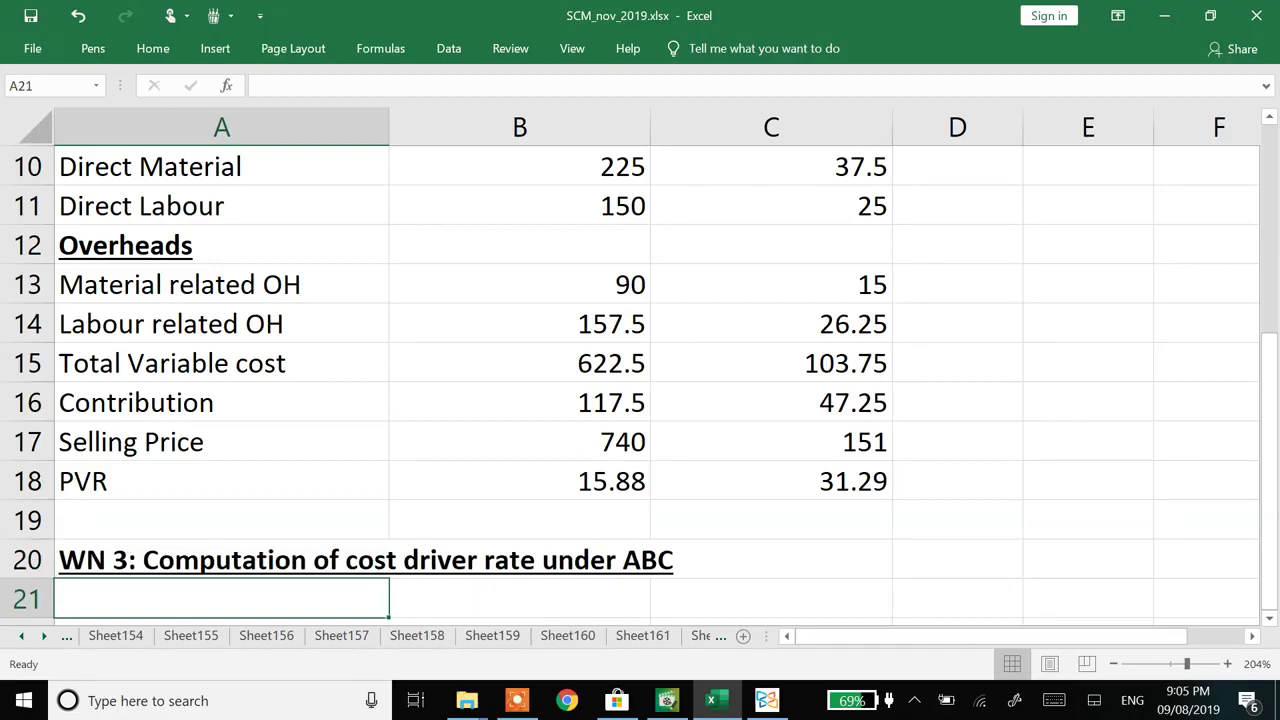
{"action": "key", "text": "Down"}
{"action": "key", "text": "Down"}
{"action": "key", "text": "ctrl+Up"}
{"action": "key", "text": "Down"}
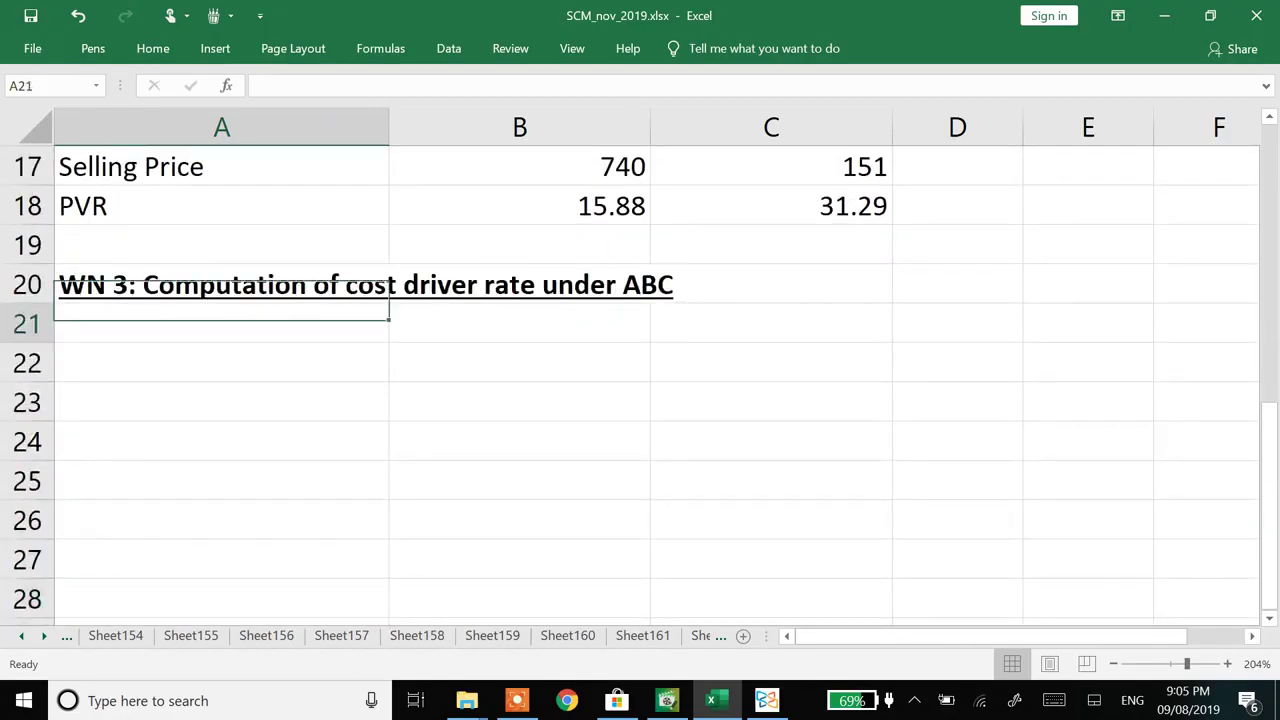
{"action": "type", "text": "Activity"}
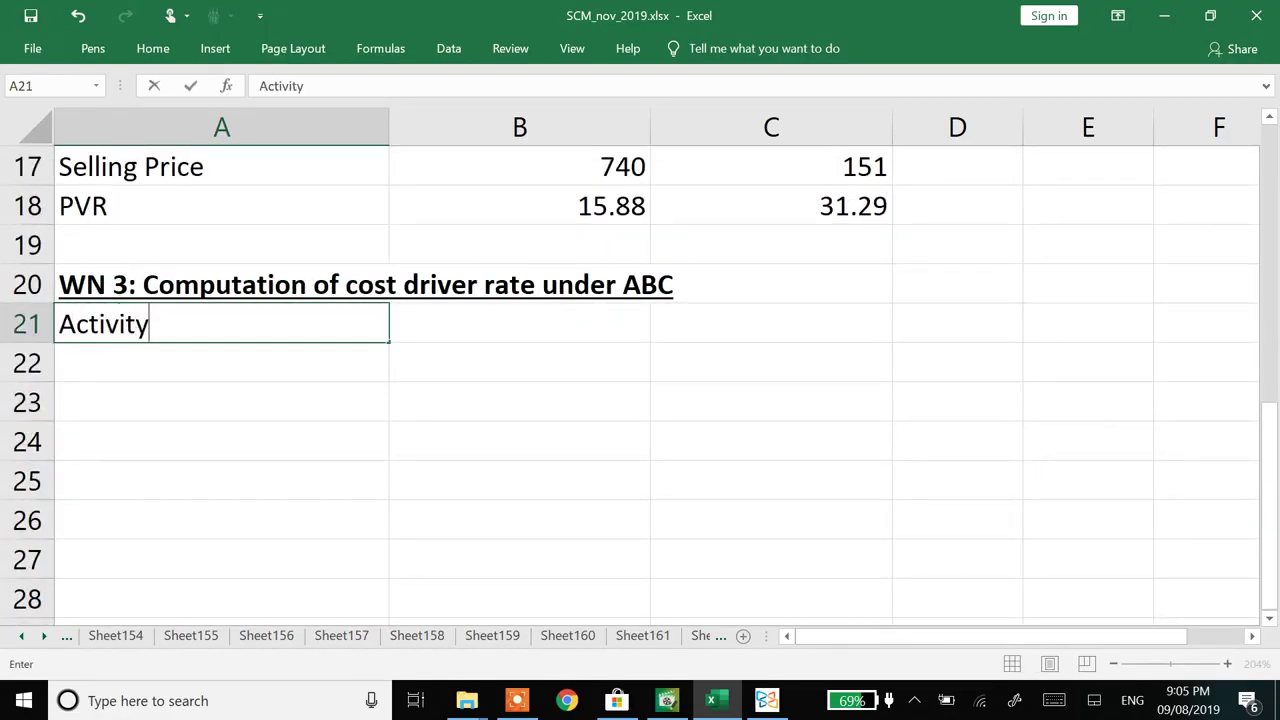
{"action": "key", "text": "Tab"}
{"action": "type", "text": "Total Cost"}
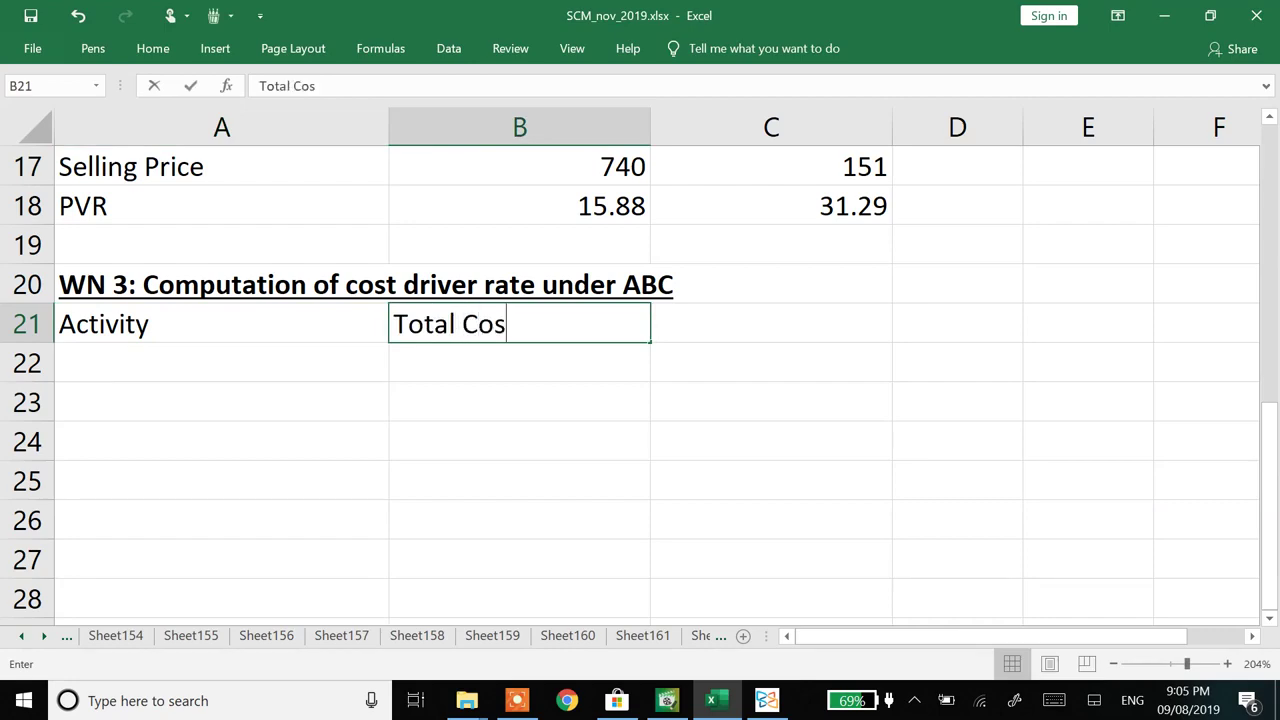
{"action": "key", "text": "Tab"}
{"action": "type", "text": "Cost Driver Name"}
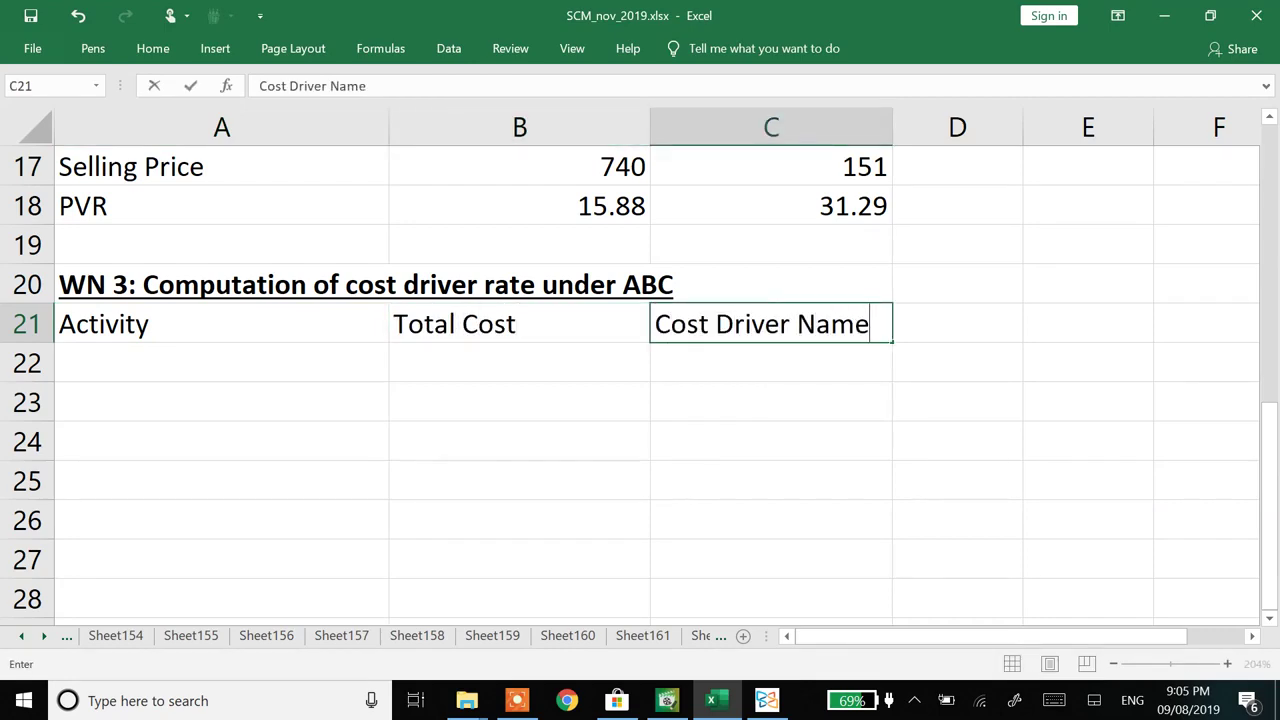
{"action": "key", "text": "Return"}
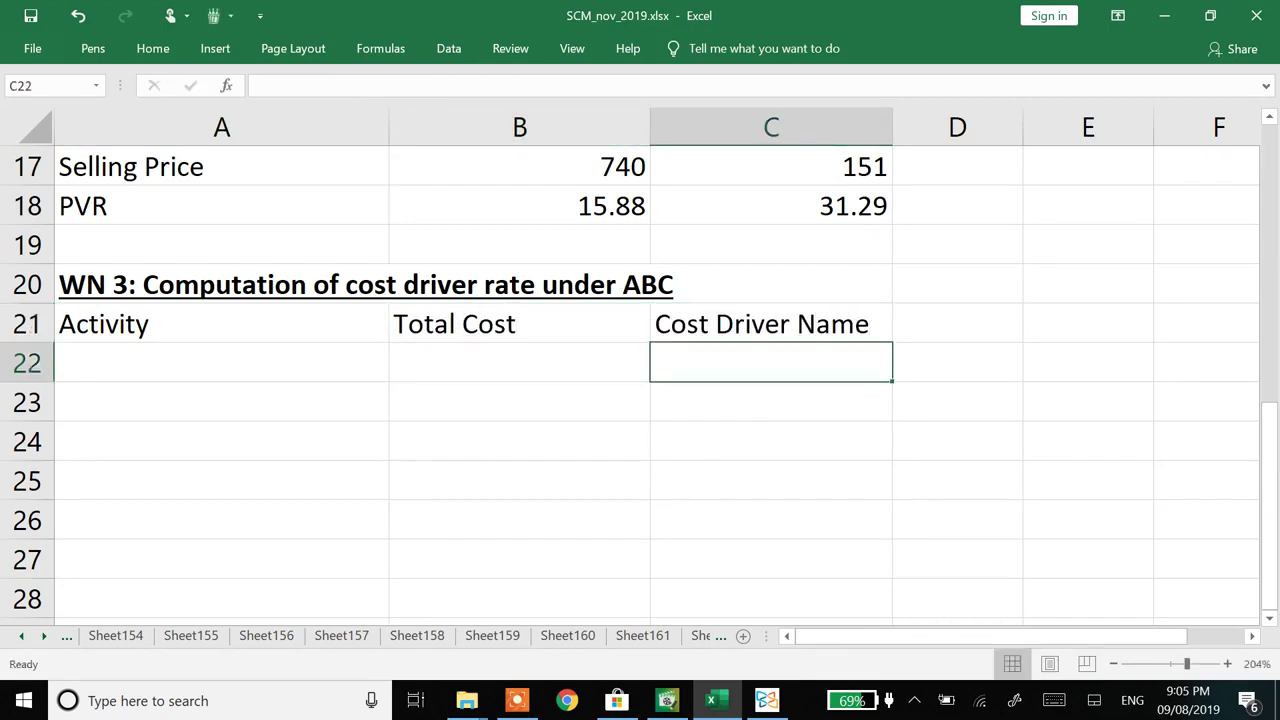
- Add the column header Cost Driver qty in D21
{"action": "key", "text": "Up"}
{"action": "key", "text": "Right"}
{"action": "type", "text": "Cost Driver qty"}
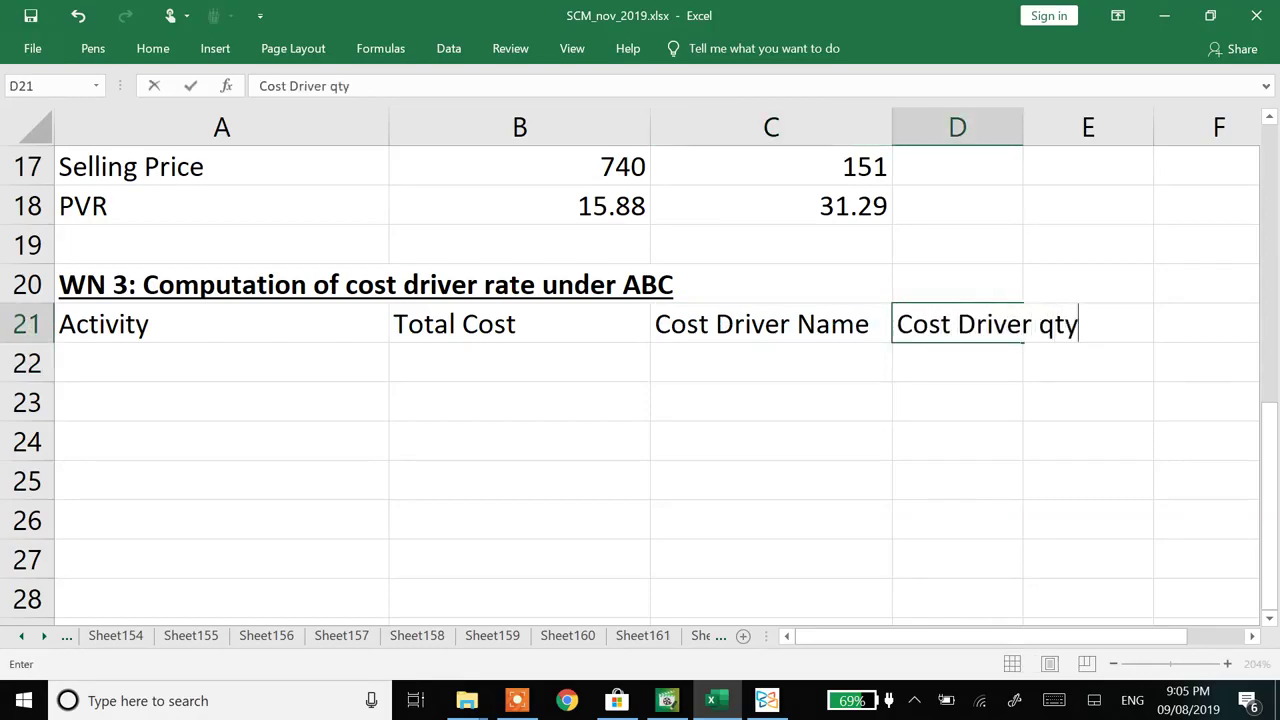
{"action": "key", "text": "Return"}
- AutoFit the widths of columns A and B to their headers Activity and Total Cost in row 21
{"action": "key", "text": "Up"}
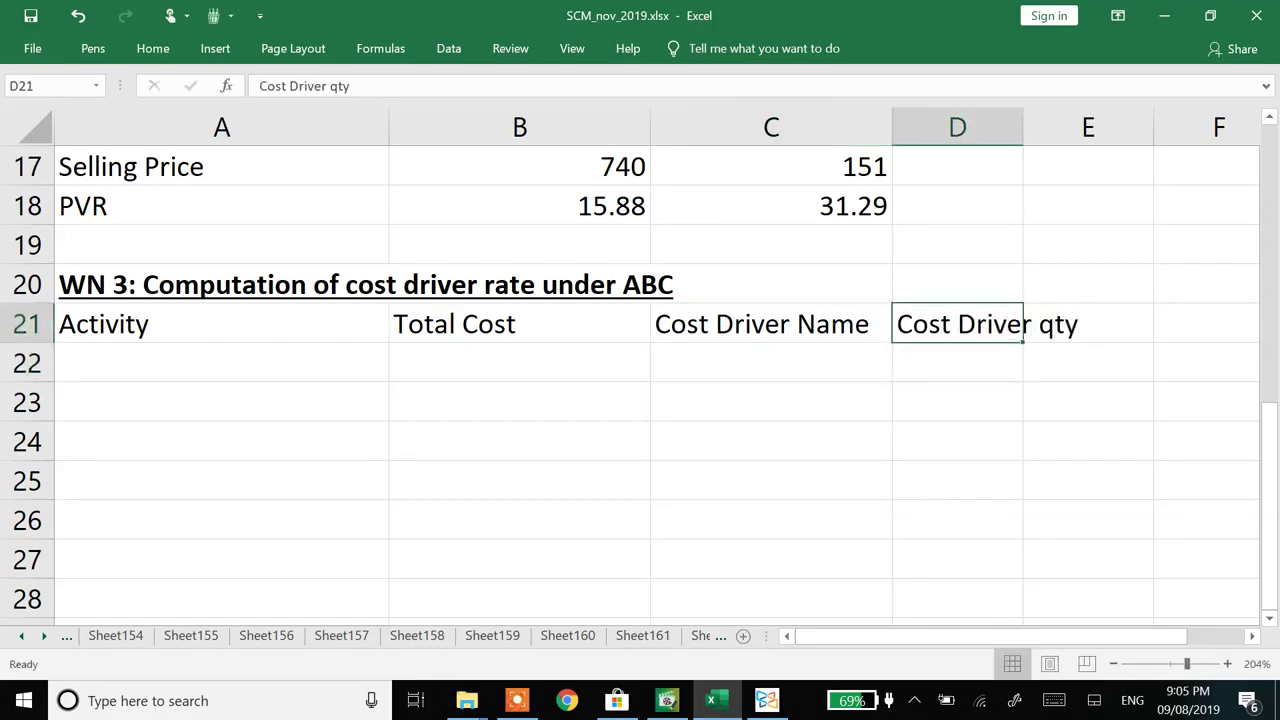
{"action": "key", "text": "Home"}
{"action": "key", "text": "alt+o"}
{"action": "key", "text": "c"}
{"action": "key", "text": "a"}
{"action": "key", "text": "Right"}
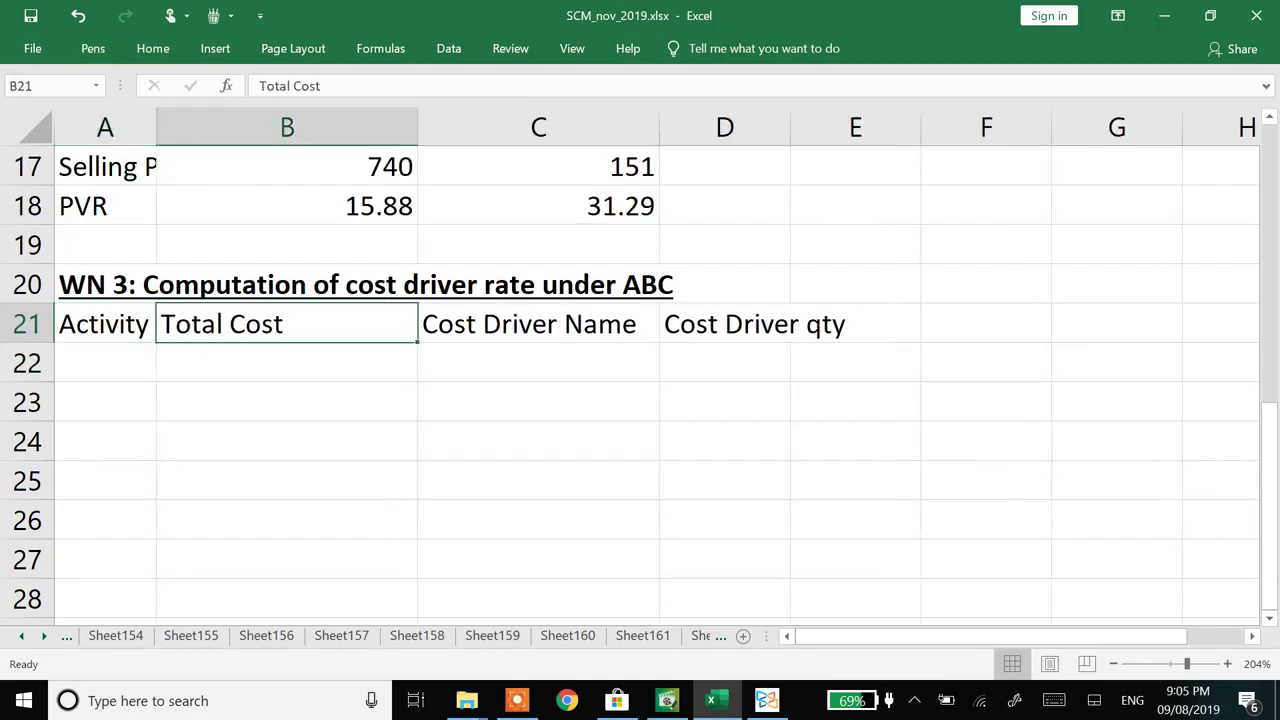
{"action": "key", "text": "alt"}
{"action": "key", "text": "o"}
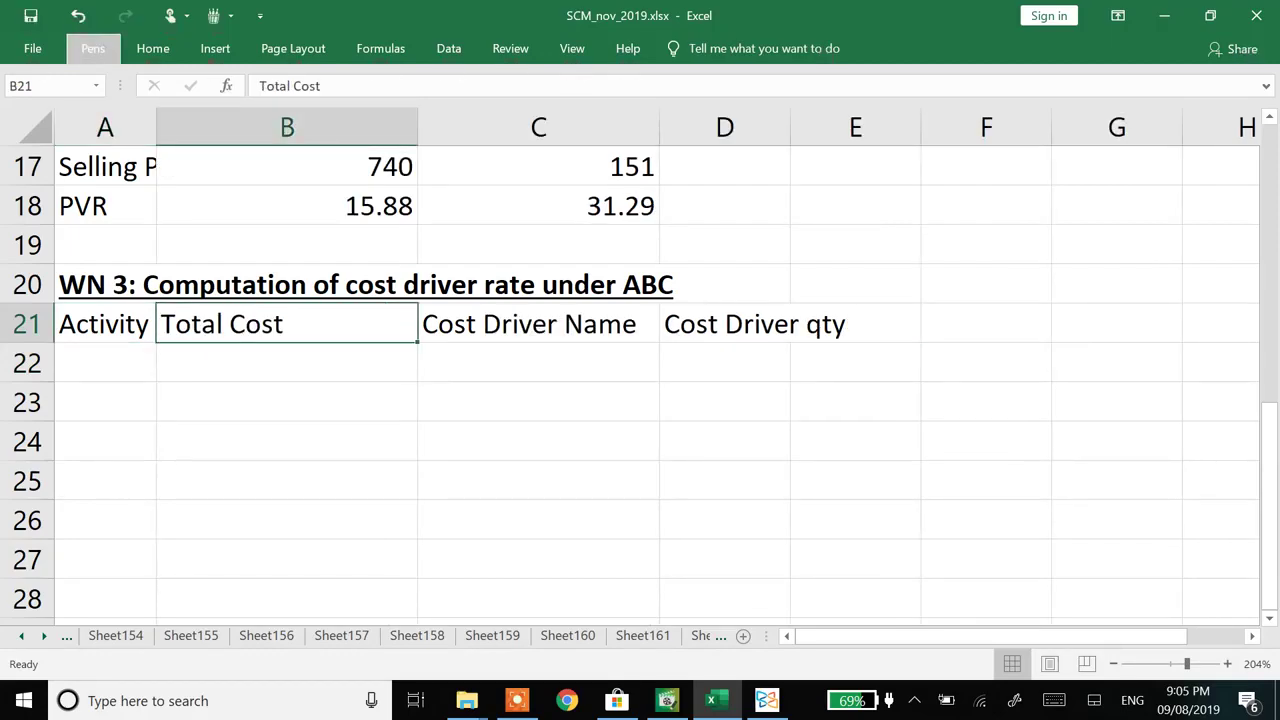
{"action": "key", "text": "a"}
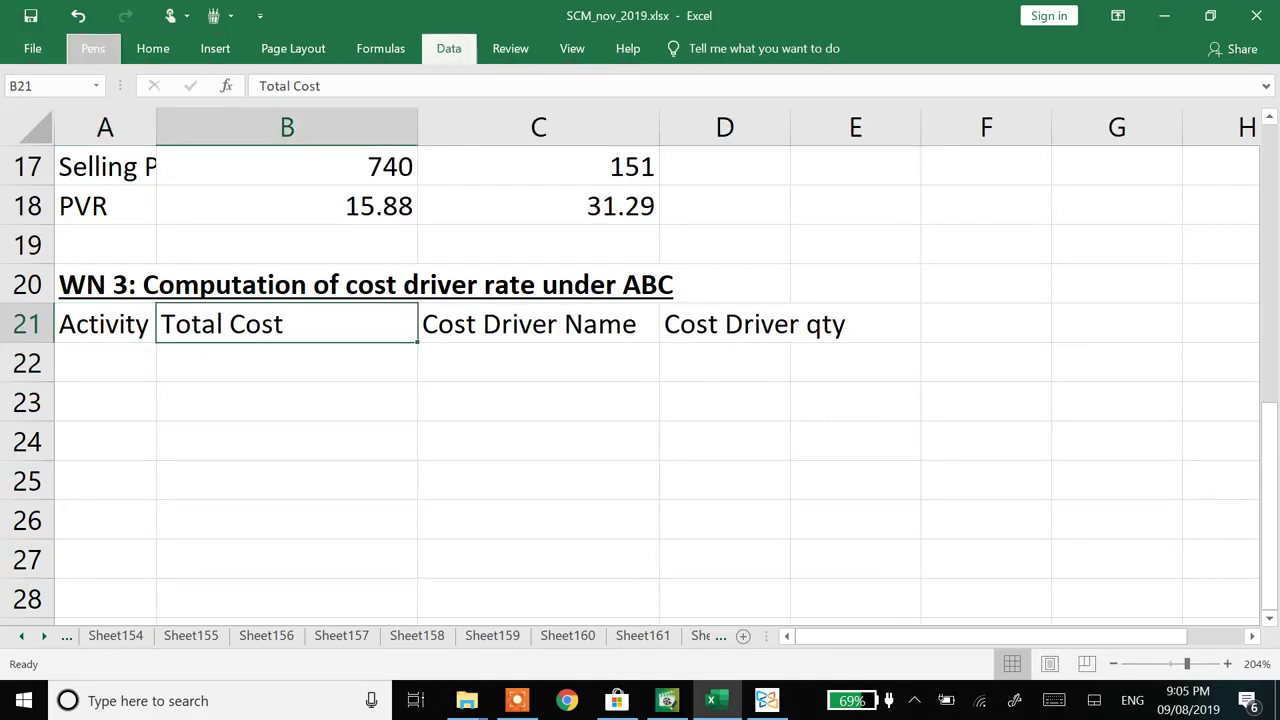
{"action": "key", "text": "alt+h"}
{"action": "key", "text": "o"}
{"action": "key", "text": "i"}
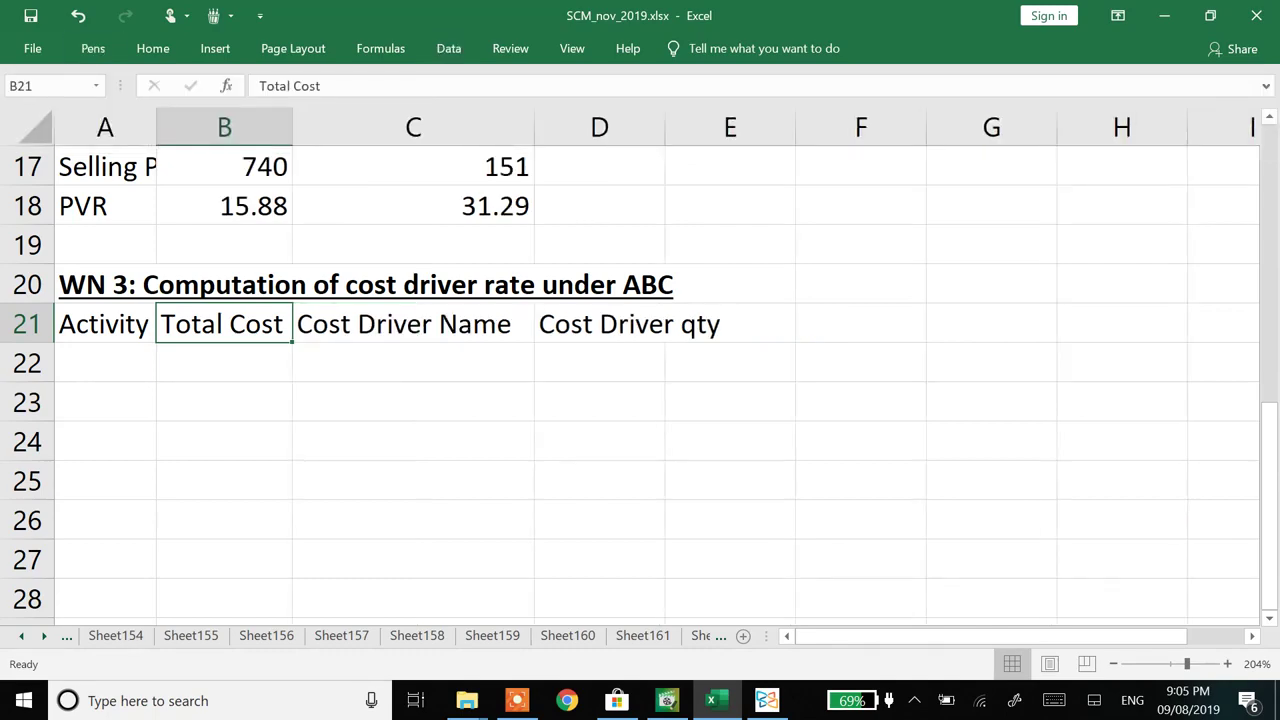
- AutoFit column D's width to the Cost Driver qty header in D21
{"action": "key", "text": "Right"}
{"action": "key", "text": "Right"}
{"action": "key", "text": "Right"}
{"action": "key", "text": "Left"}
{"action": "key", "text": "alt"}
{"action": "key", "text": "o"}
{"action": "key", "text": "c"}
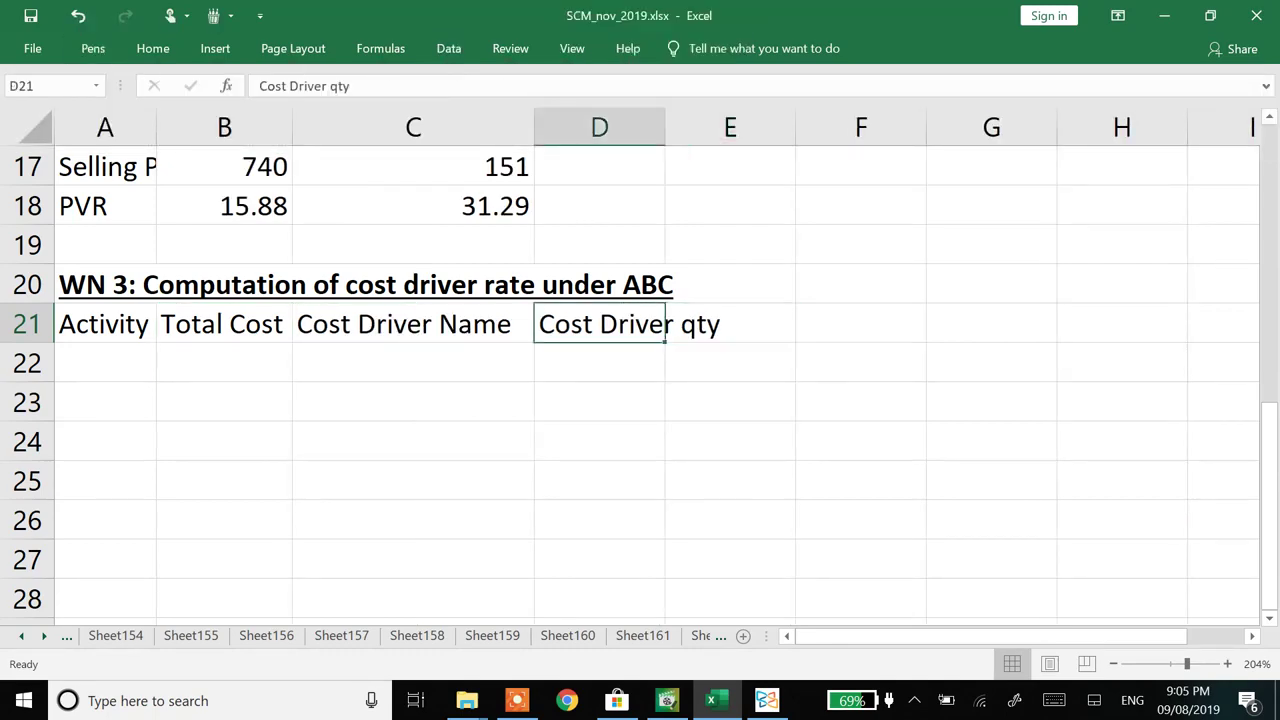
{"action": "key", "text": "alt+h"}
{"action": "key", "text": "o"}
{"action": "key", "text": "i"}
- Enter the column header Cost Driver Rate in E21
{"action": "key", "text": "Right"}
{"action": "type", "text": "Cost Dri"}
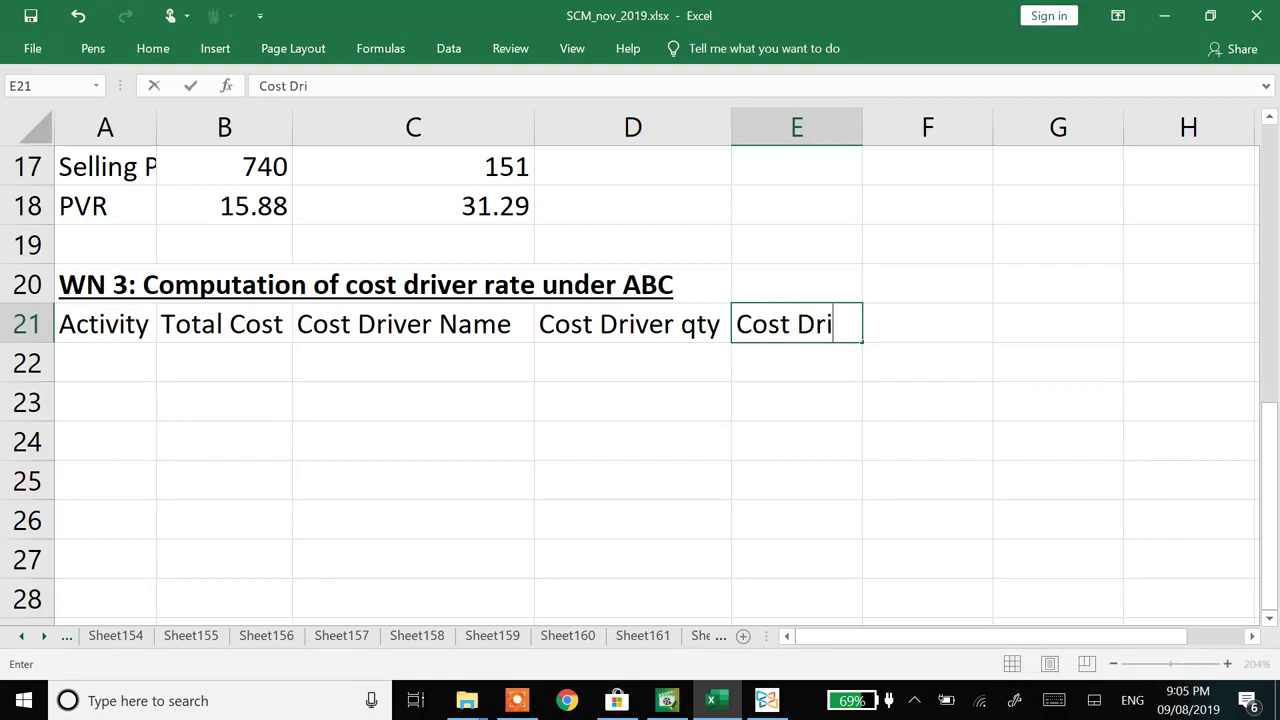
{"action": "type", "text": "ver Tate"}
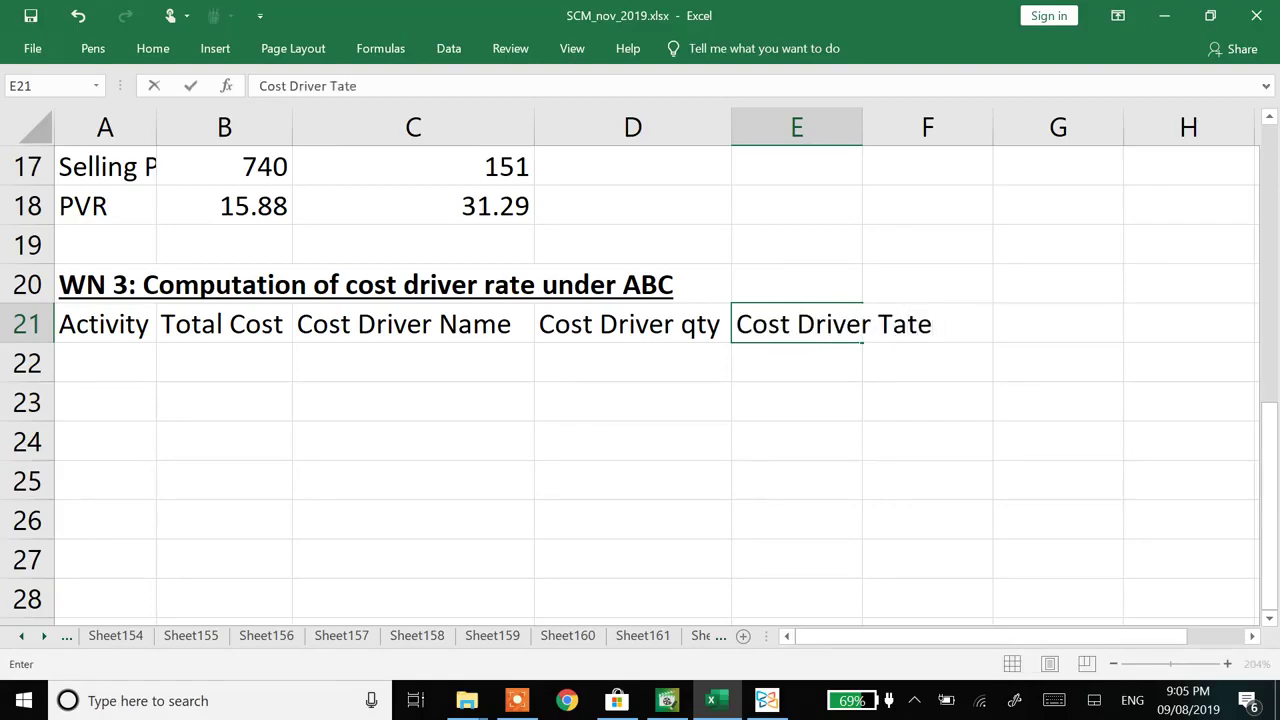
{"action": "key", "text": "BackSpace"}
{"action": "key", "text": "BackSpace"}
{"action": "key", "text": "BackSpace"}
{"action": "key", "text": "BackSpace"}
{"action": "type", "text": "Rate"}
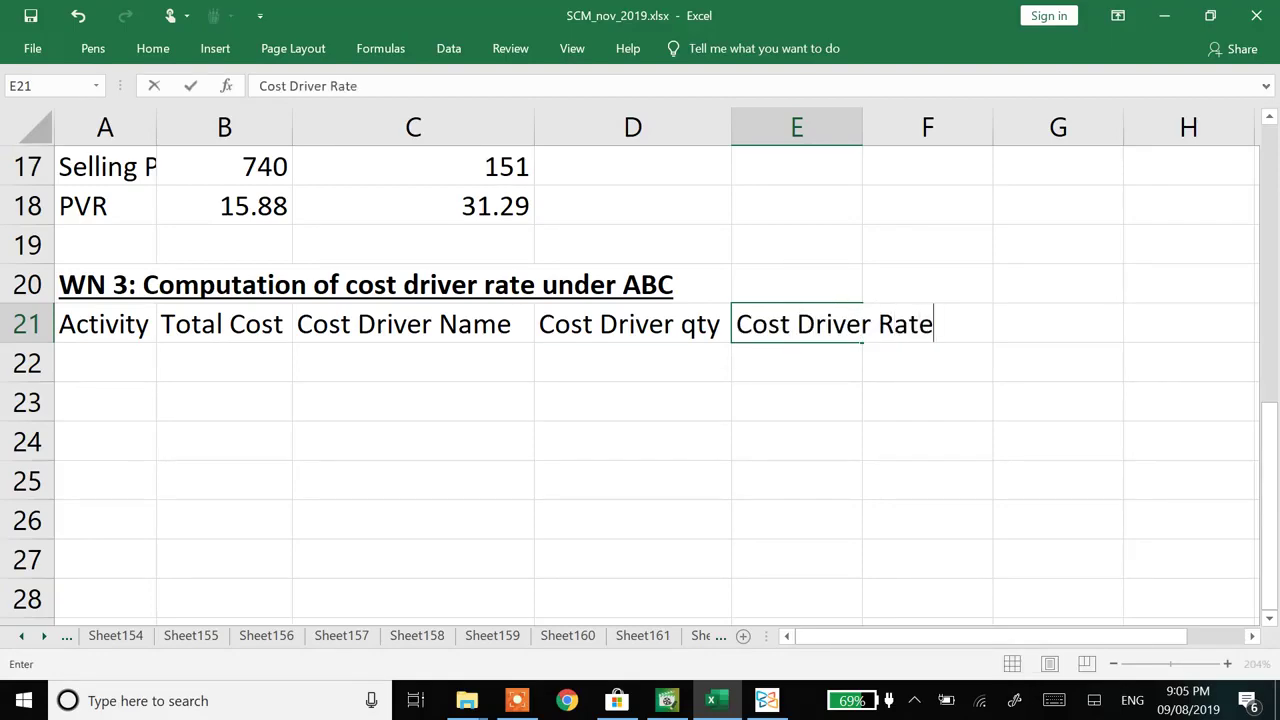
{"action": "key", "text": "Return"}
- AutoFit column E's width to the Cost Driver Rate header in E21
{"action": "key", "text": "Up"}
{"action": "key", "text": "alt"}
{"action": "key", "text": "o"}
{"action": "key", "text": "c"}
{"action": "key", "text": "a"}
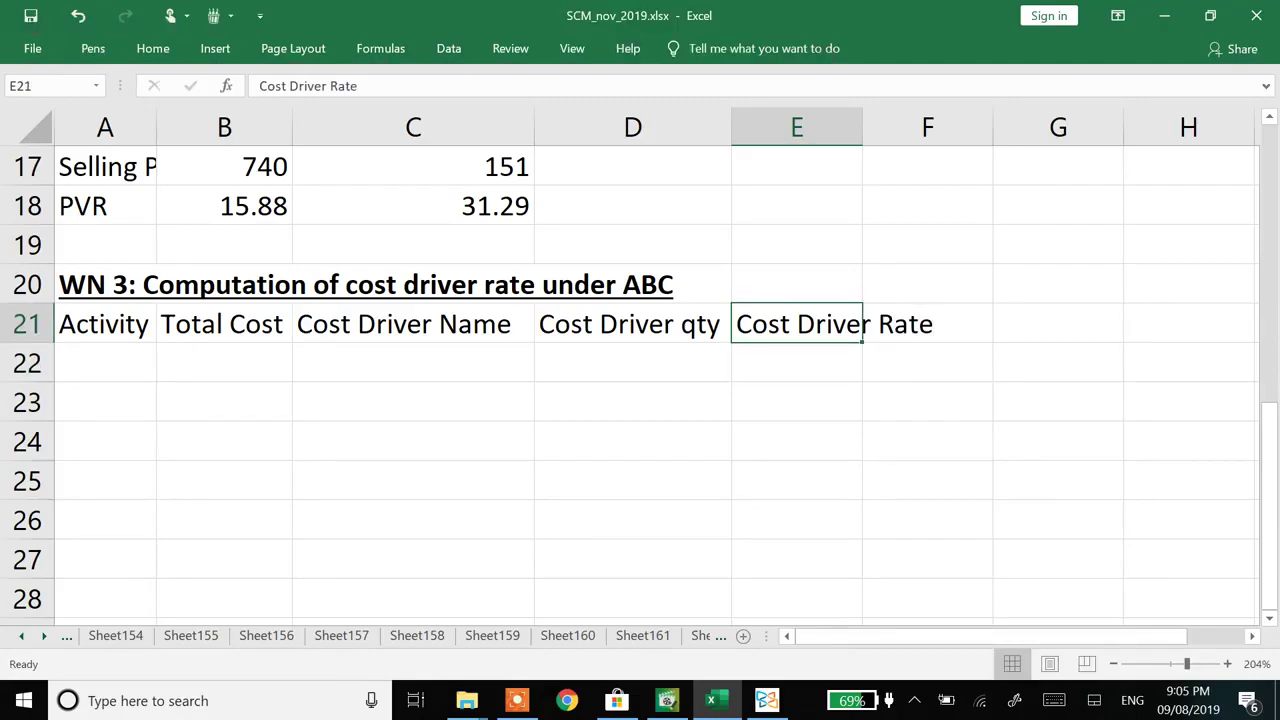
- Check the overhead details in the Xodo question and enter the activity Material related OH in A22
{"action": "key", "text": "Home"}
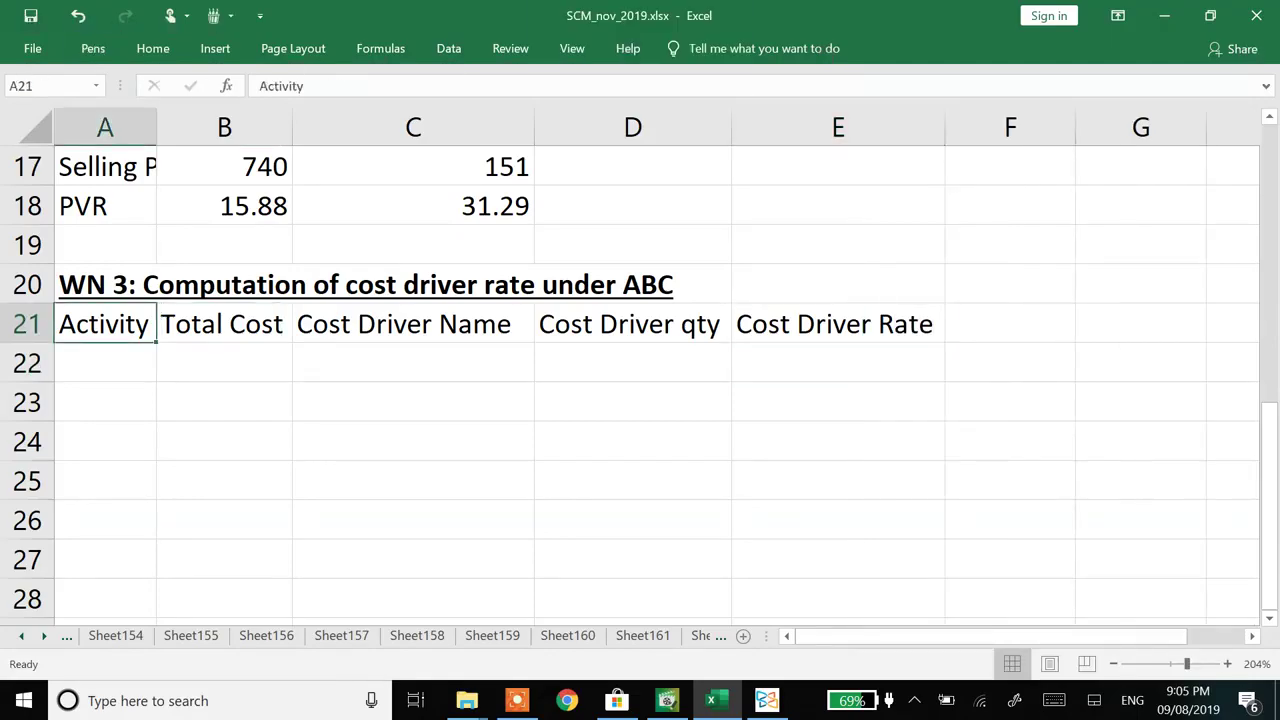
{"action": "key", "text": "Down"}
{"action": "key", "text": "alt+Tab"}
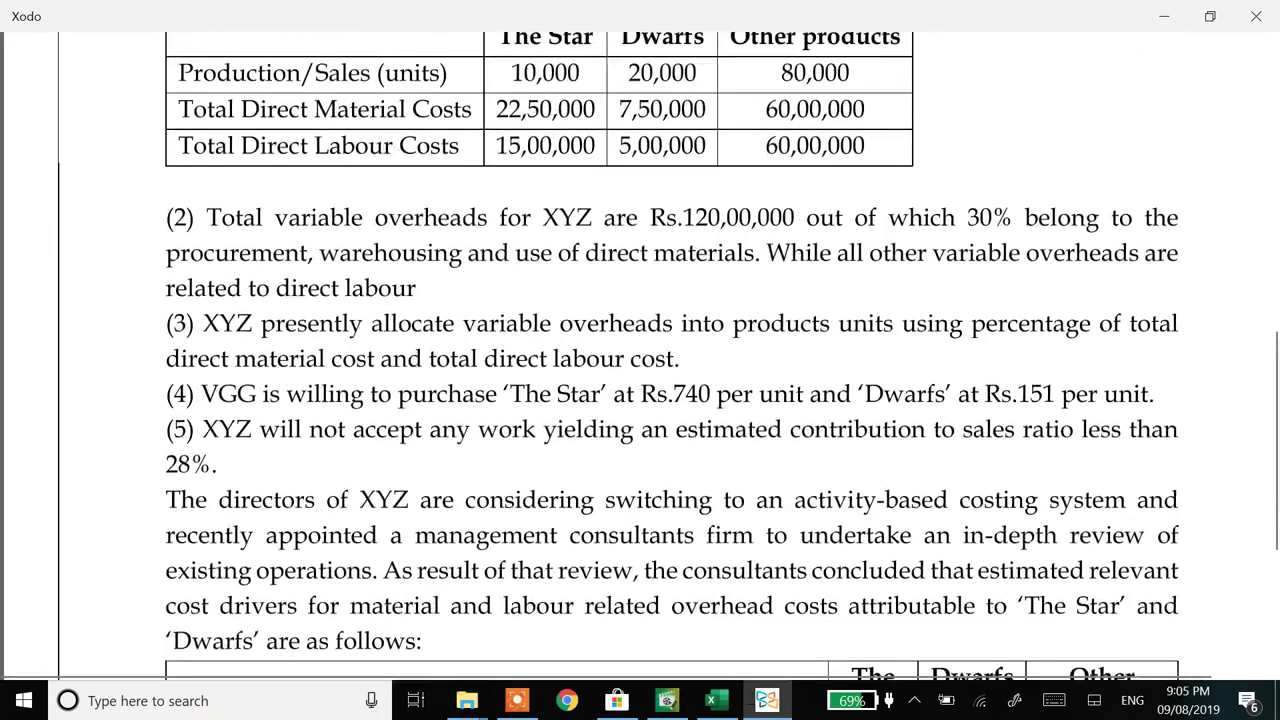
{"action": "key", "text": "alt+Tab"}
{"action": "type", "text": "M"}
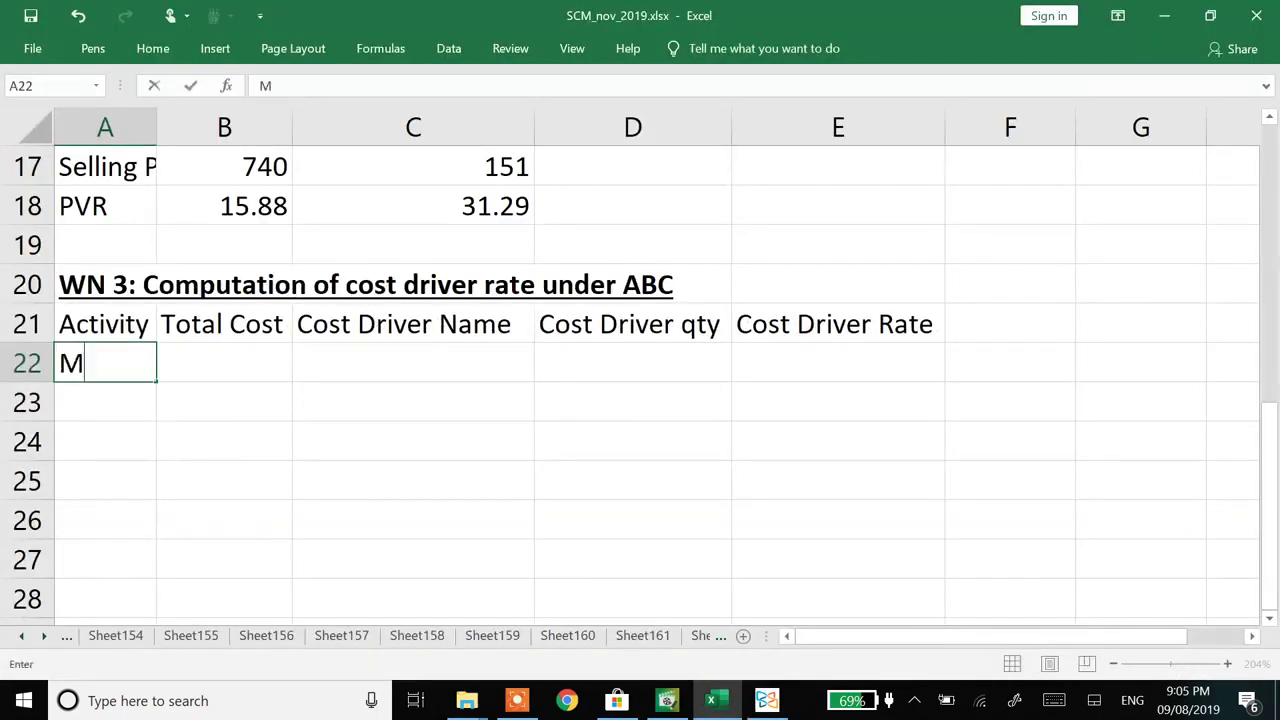
{"action": "type", "text": "aterial related OH"}
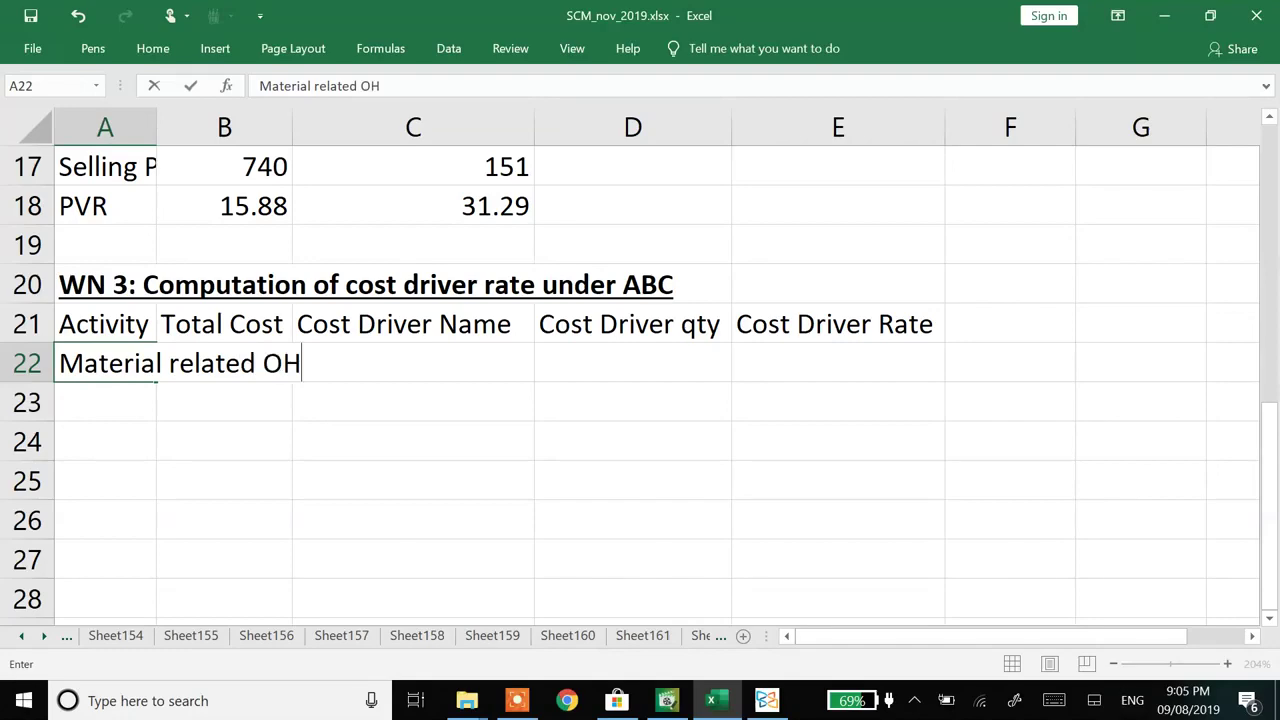
{"action": "key", "text": "Return"}
- AutoFit column A's width to the Material related OH entry in A22
{"action": "key", "text": "Up"}
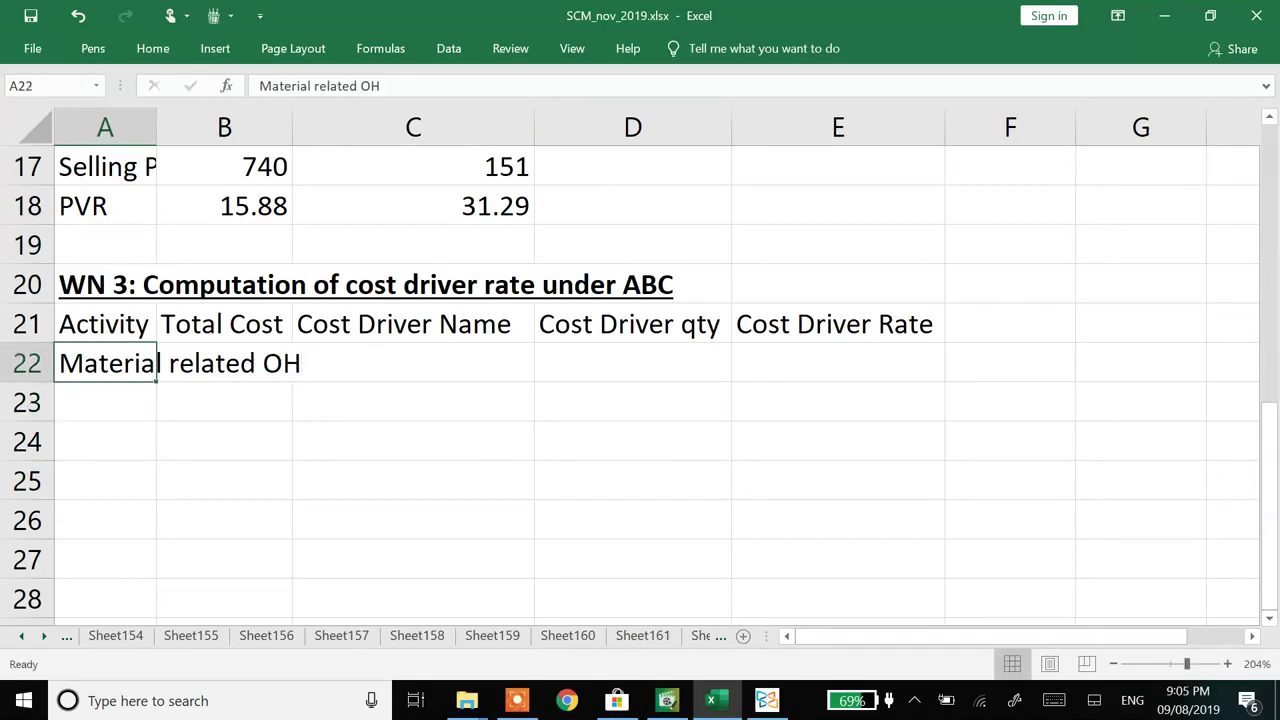
{"action": "key", "text": "alt+h"}
{"action": "key", "text": "o"}
{"action": "key", "text": "i"}
- Enter the activity Labour related OH in A23
{"action": "key", "text": "Down"}
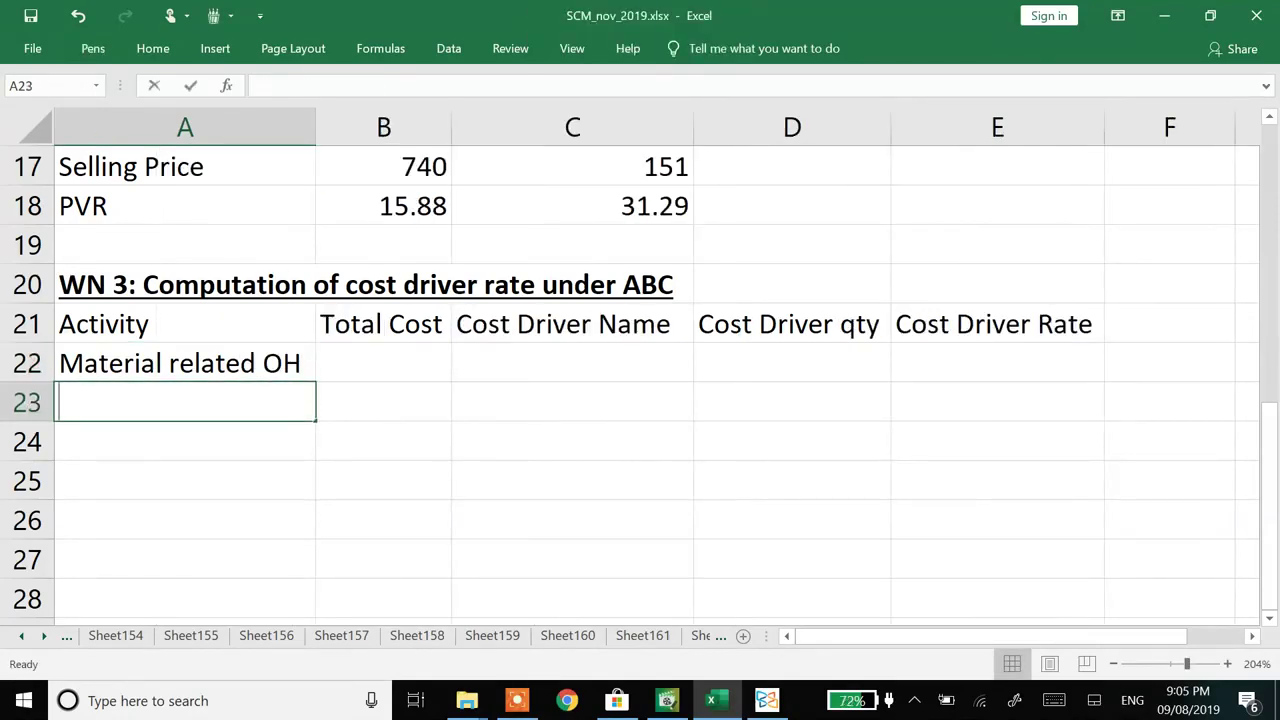
{"action": "type", "text": "Laboure"}
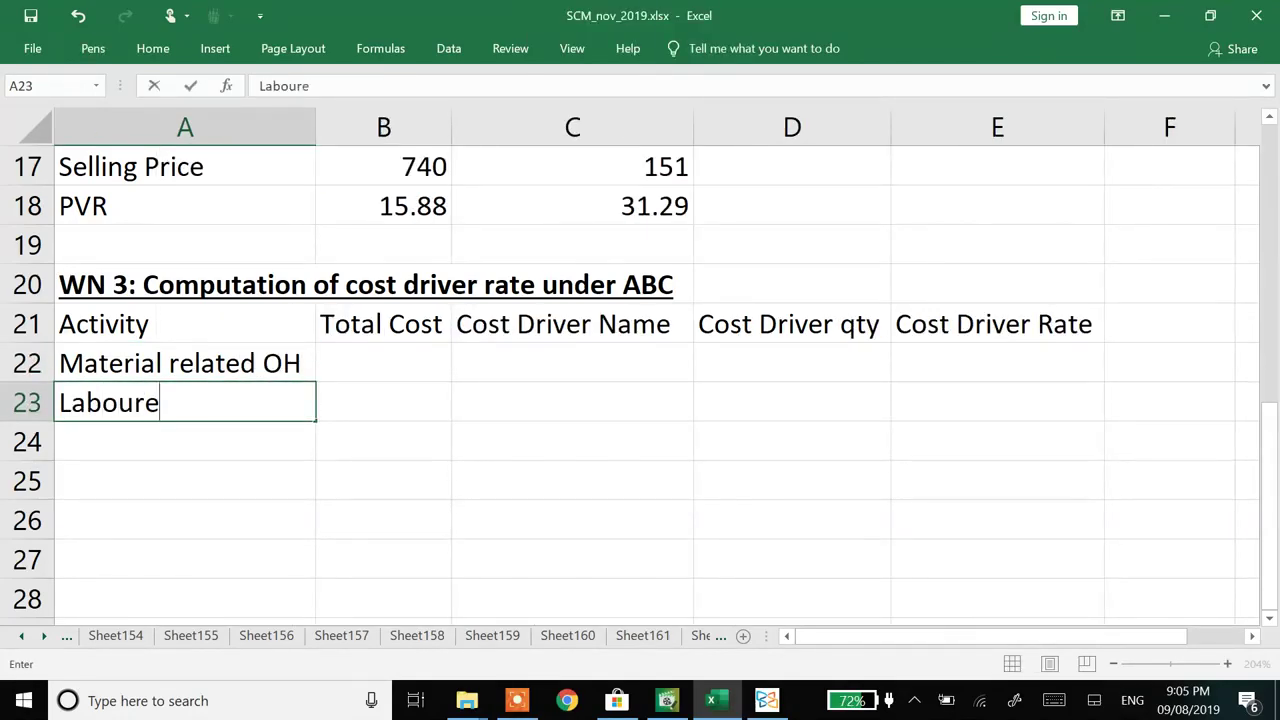
{"action": "key", "text": "BackSpace"}
{"action": "type", "text": "related "}
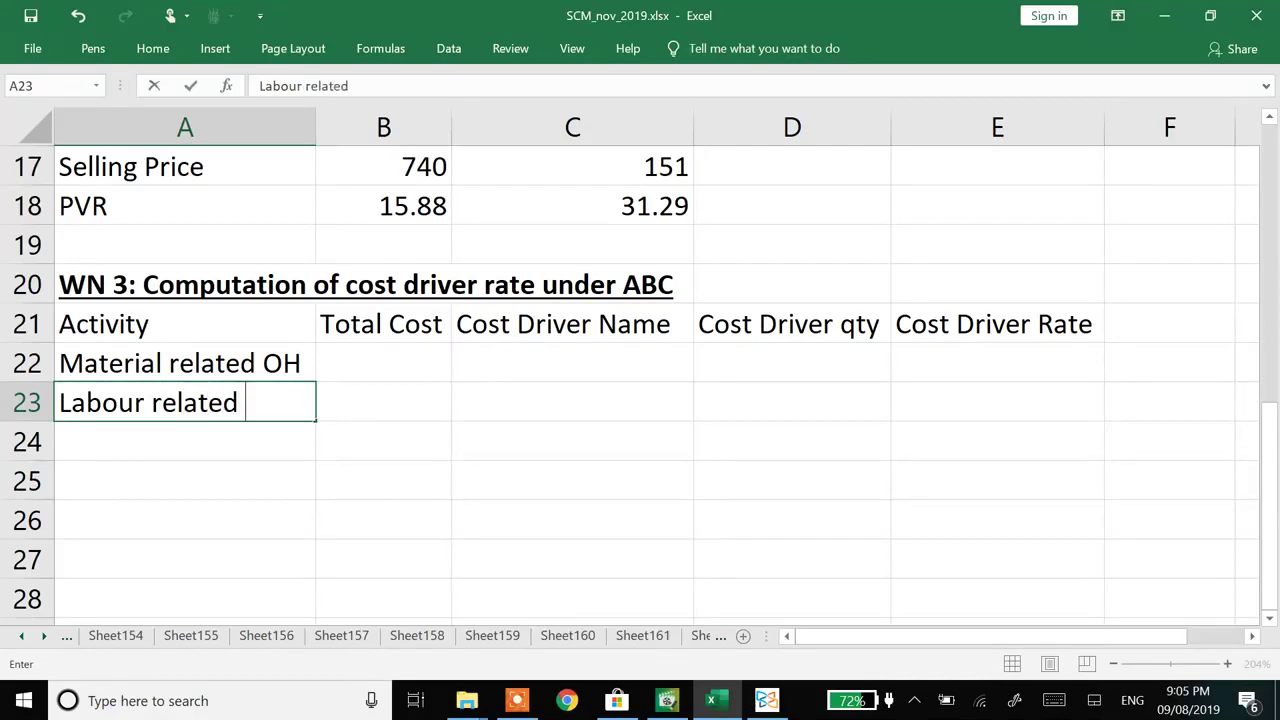
{"action": "type", "text": "OH"}
{"action": "key", "text": "Return"}
- Enter the total costs 3600000 for material related OH in B22 and 8400000 for labour related OH in B23
{"action": "key", "text": "Right"}
{"action": "key", "text": "Up"}
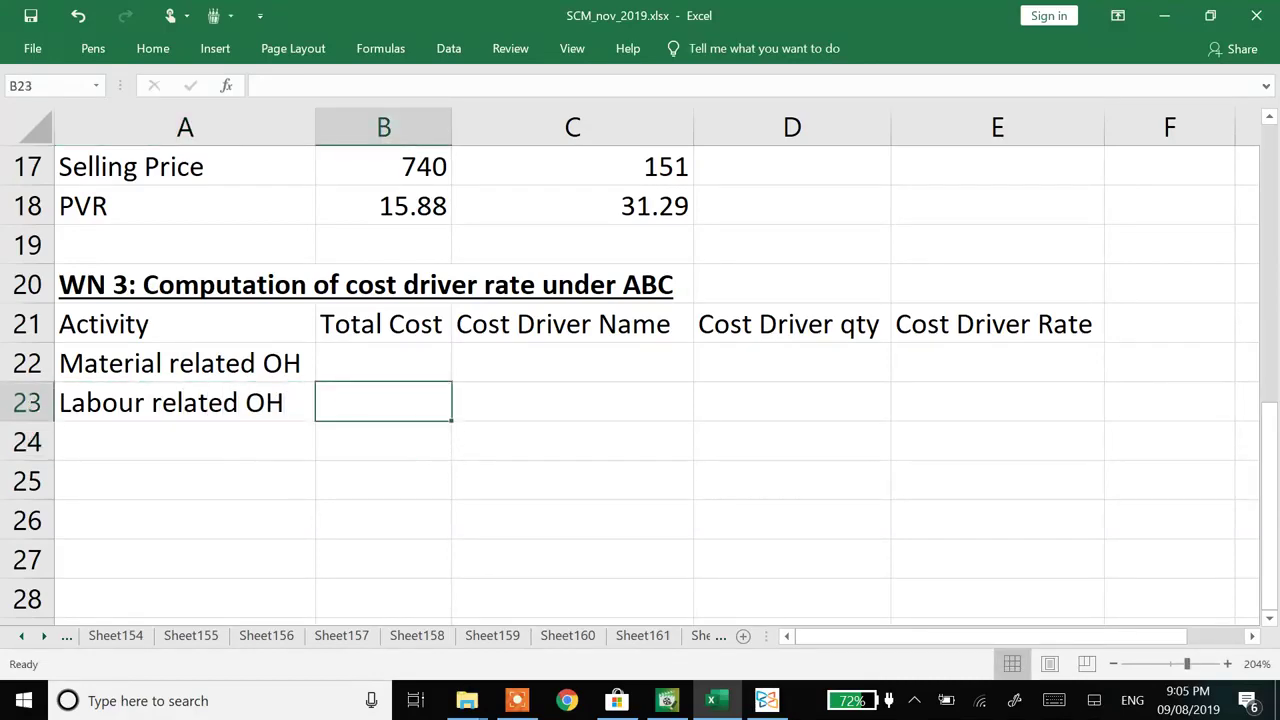
{"action": "key", "text": "Up"}
{"action": "key", "text": "Up"}
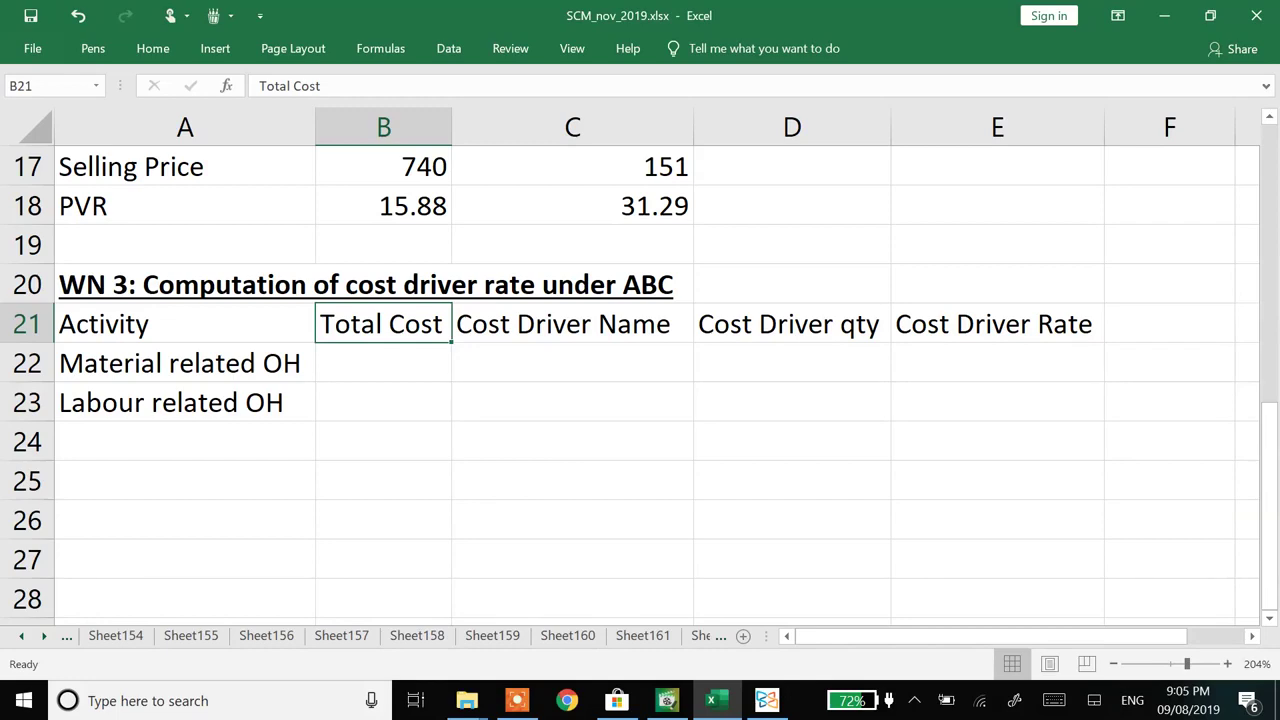
{"action": "key", "text": "Down"}
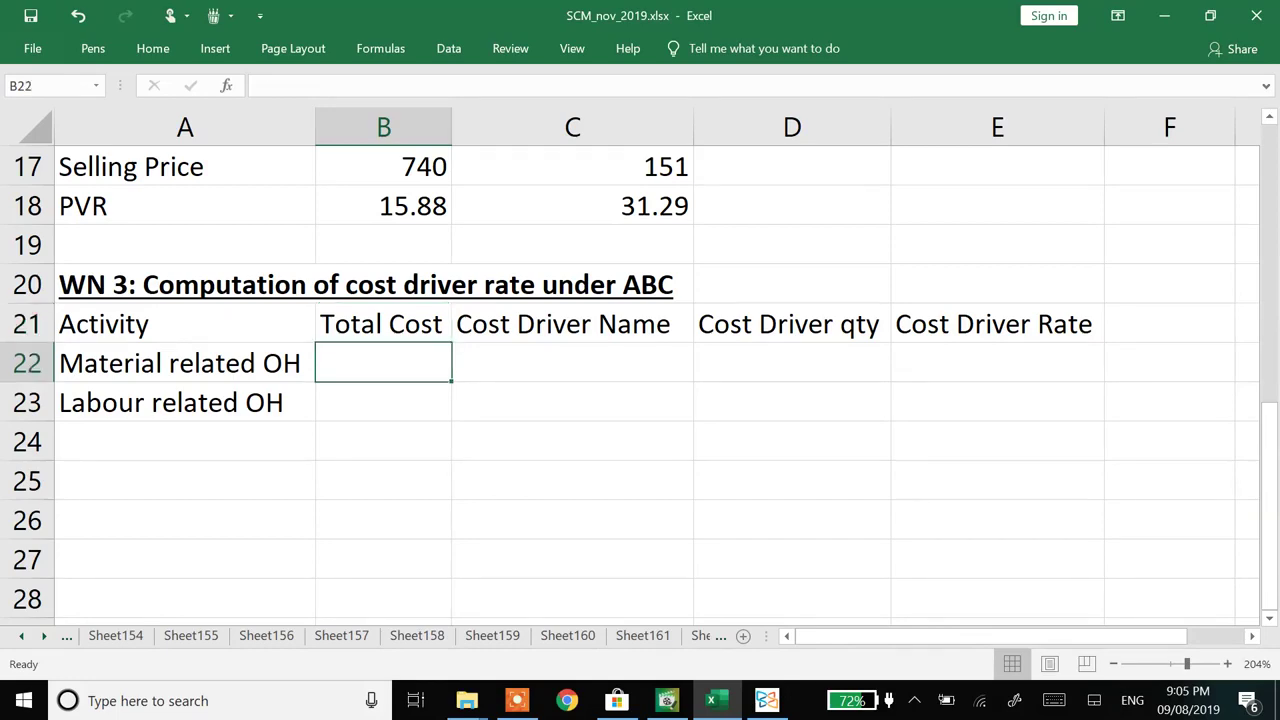
{"action": "type", "text": "360000"}
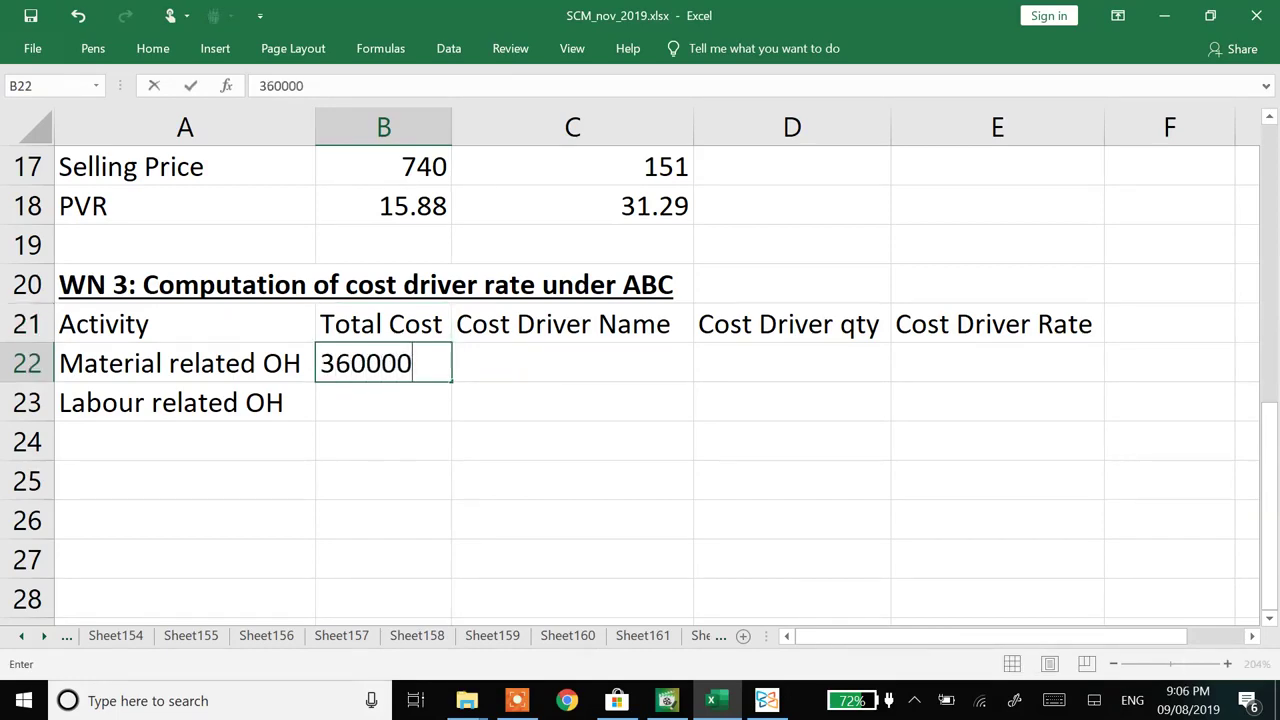
{"action": "type", "text": "0"}
{"action": "key", "text": "Return"}
{"action": "type", "text": "8400000"}
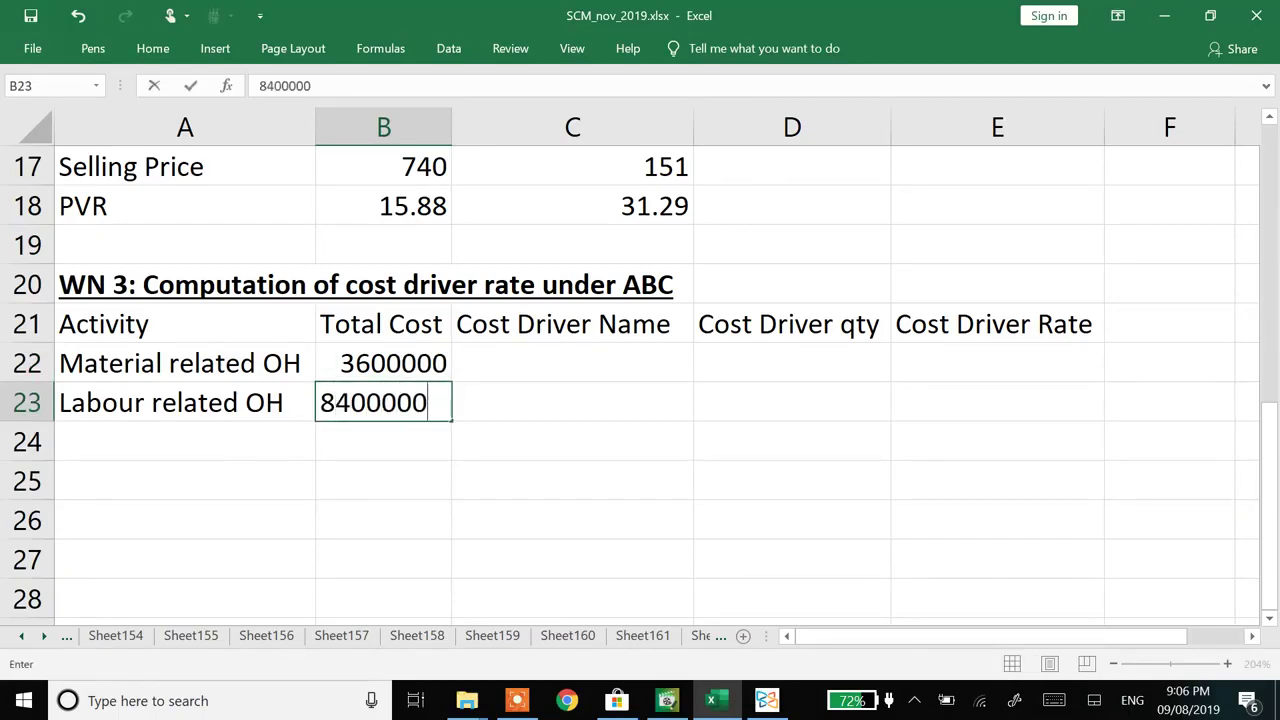
{"action": "key", "text": "Return"}
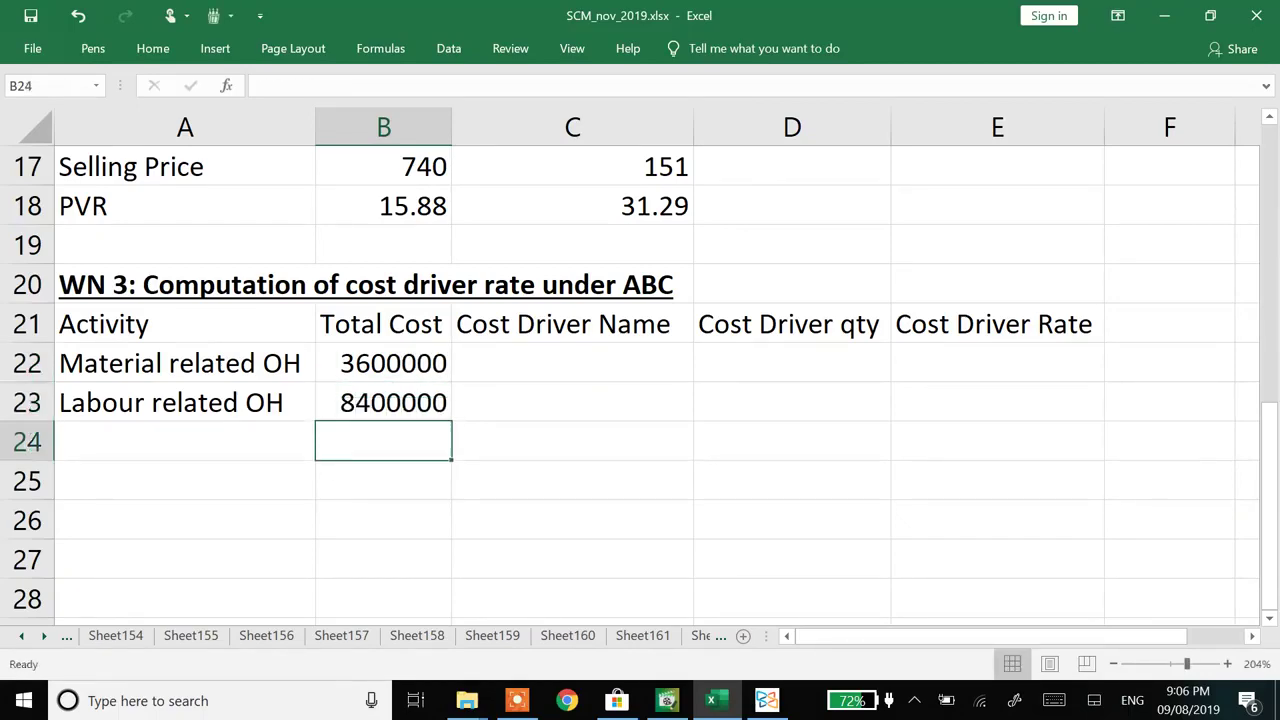
- Look up the material overhead cost driver in the Xodo question and enter Material Qty as the cost driver name in C22
{"action": "key", "text": "Right"}
{"action": "key", "text": "Up"}
{"action": "key", "text": "Up"}
{"action": "key", "text": "alt+Tab"}
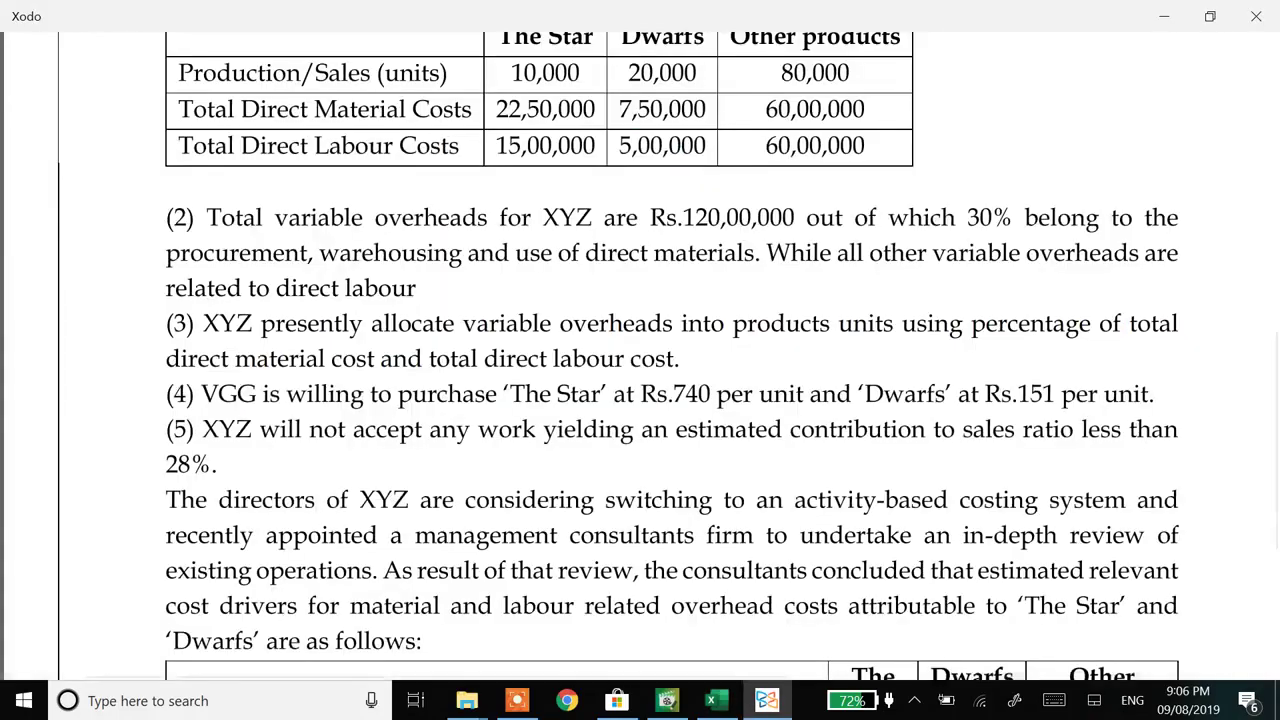
{"action": "scroll", "coordinate": [640, 356], "scroll_direction": "down", "scroll_amount": 2}
{"action": "scroll", "coordinate": [640, 360], "scroll_direction": "down", "scroll_amount": 3}
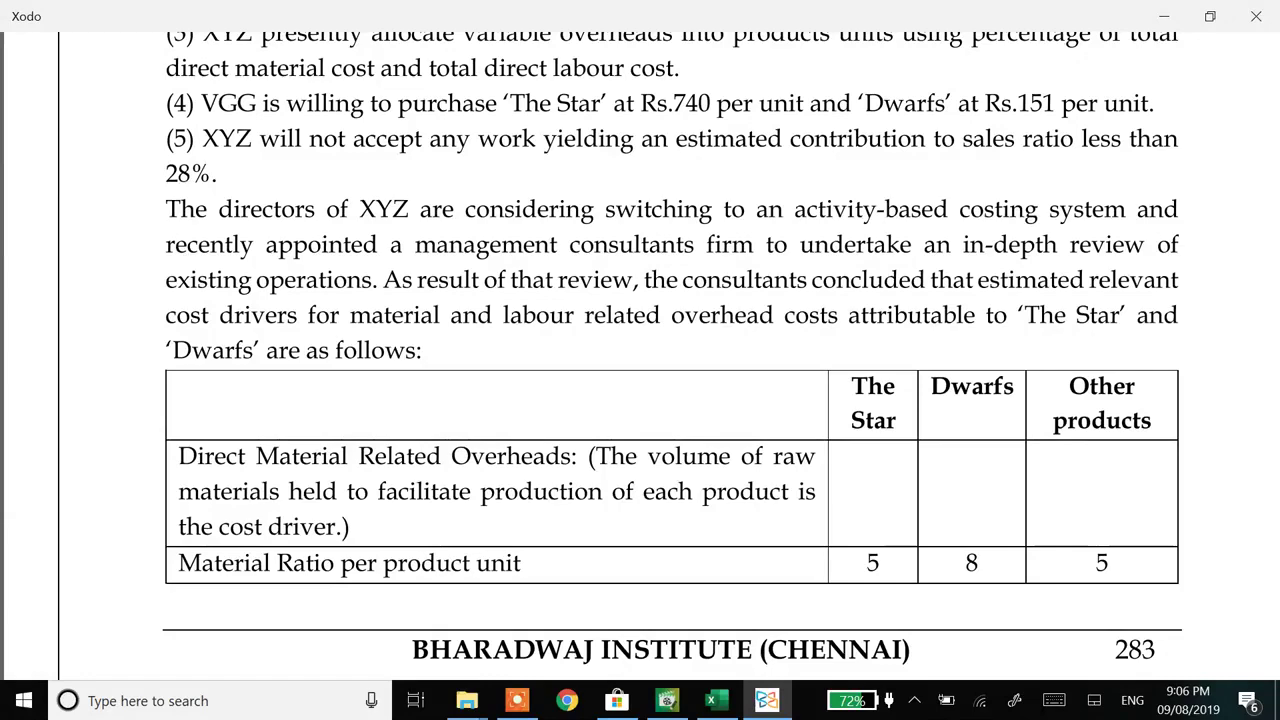
{"action": "key", "text": "alt+Tab"}
{"action": "type", "text": "Mat"}
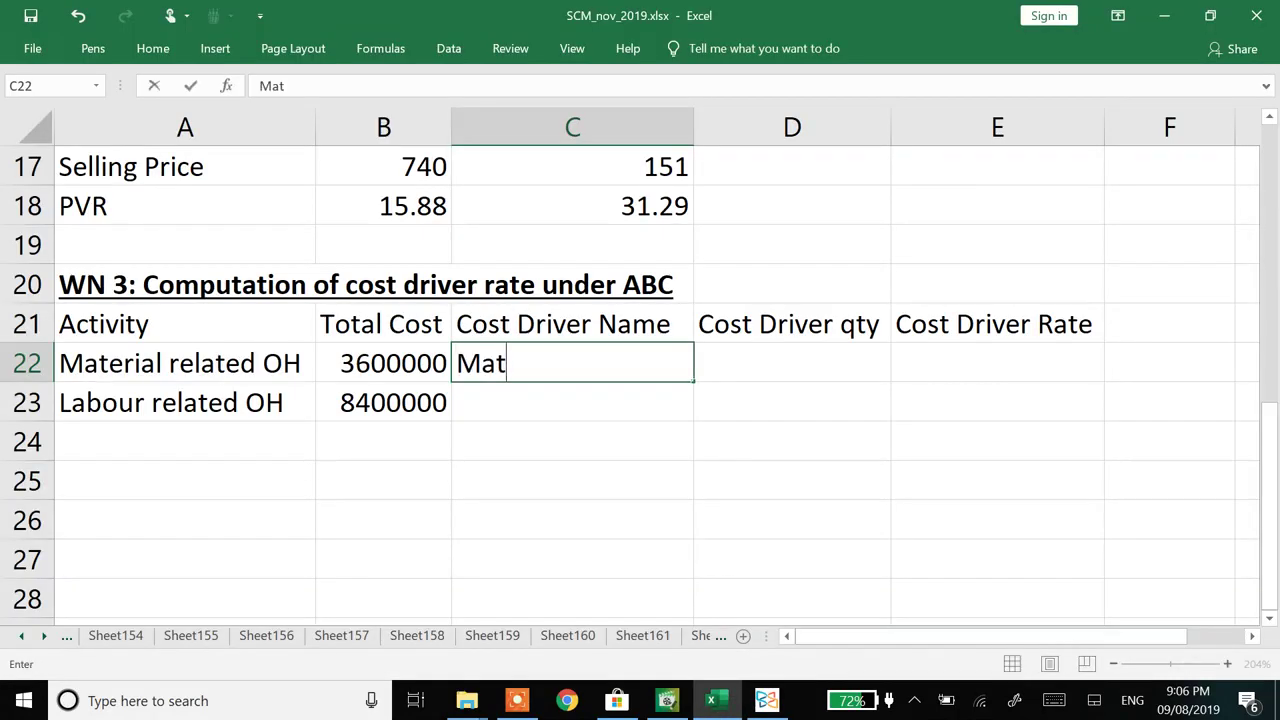
{"action": "type", "text": "erial Qty"}
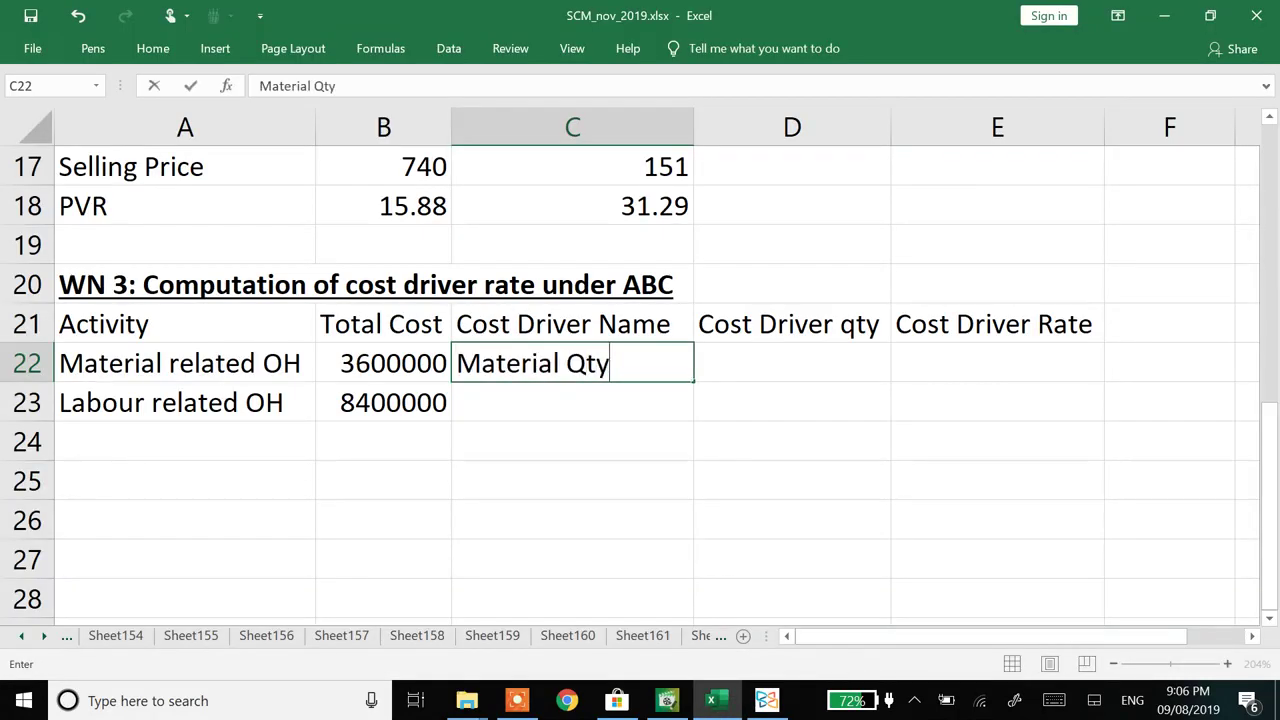
{"action": "key", "text": "Return"}
- Using the production units and material ratios in the Xodo question, enter =10000*5+20000*8+80000*5 as the cost driver quantity in D22
{"action": "key", "text": "Right"}
{"action": "key", "text": "Up"}
{"action": "key", "text": "alt+Tab"}
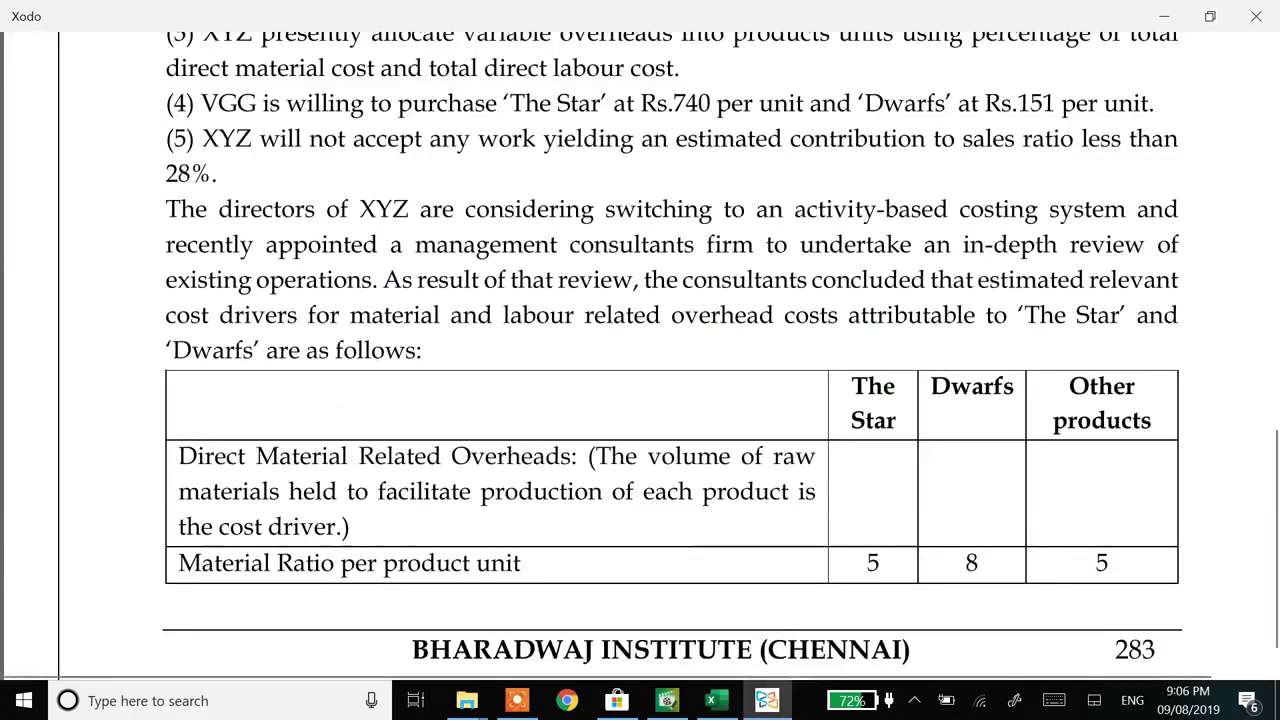
{"action": "scroll", "coordinate": [670, 360], "scroll_direction": "up", "scroll_amount": 5}
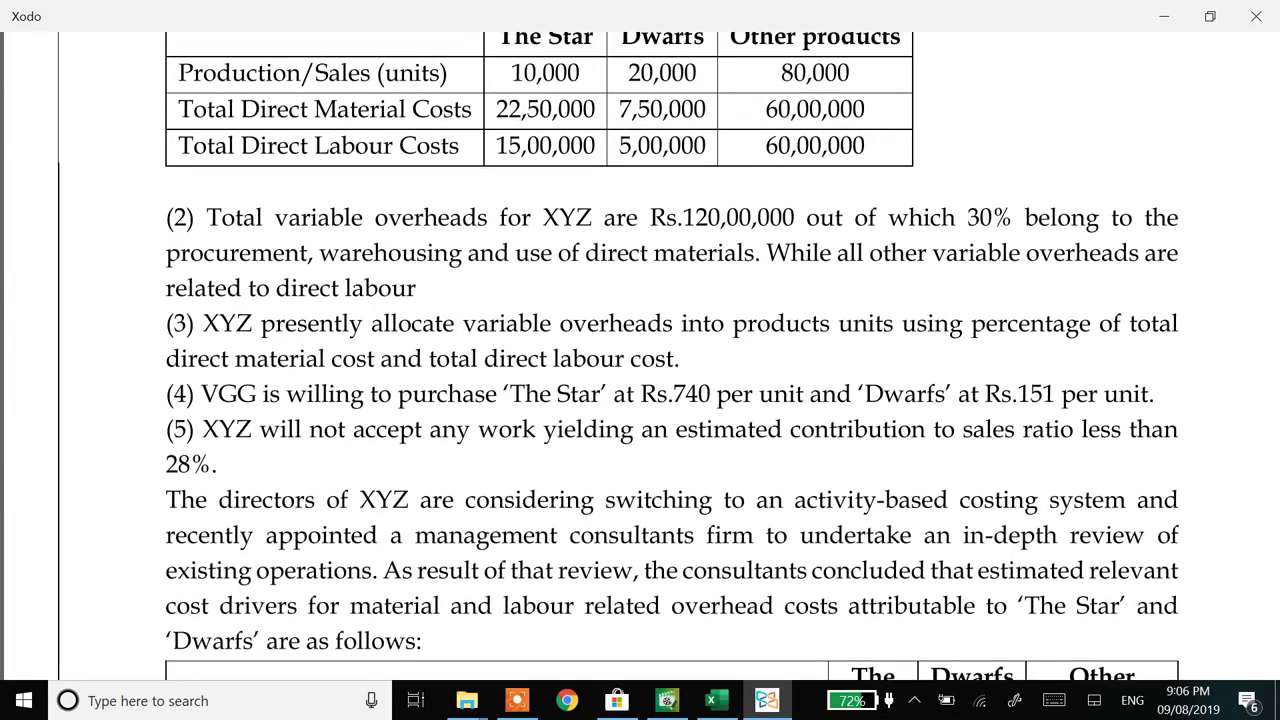
{"action": "key", "text": "alt+Tab"}
{"action": "type", "text": "=10000"}
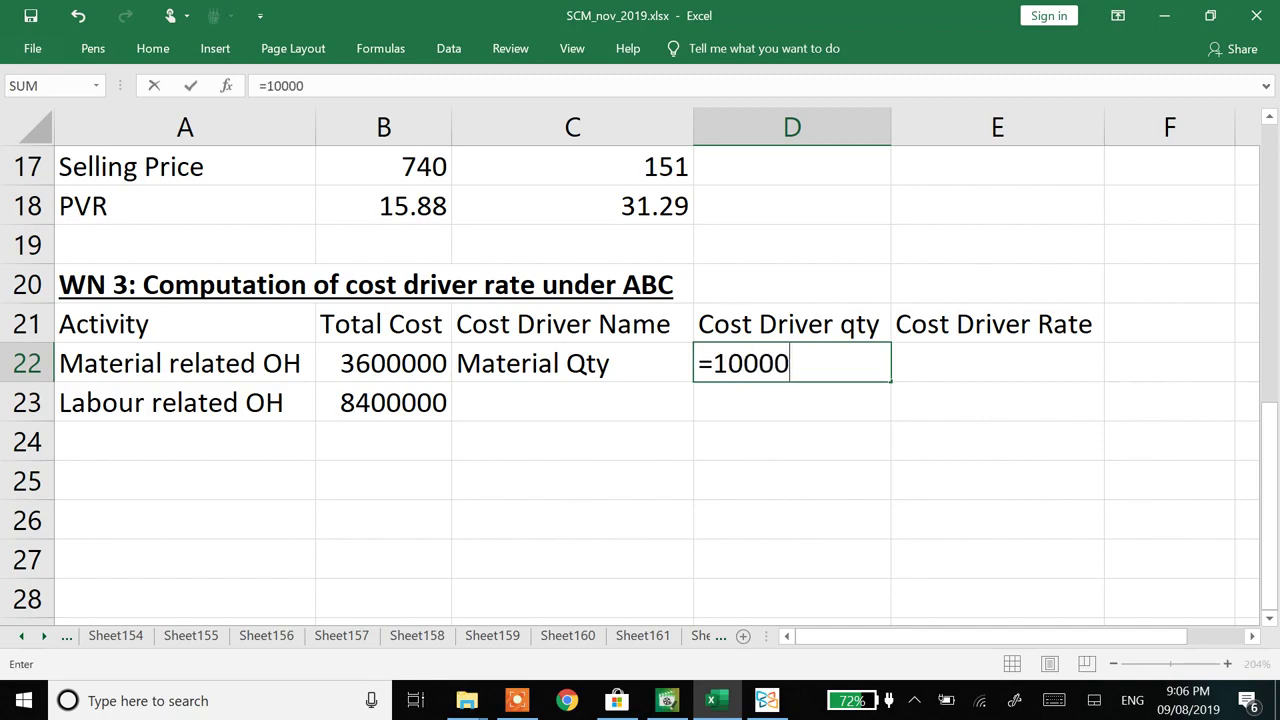
{"action": "type", "text": "*5+"}
{"action": "key", "text": "alt+Tab"}
{"action": "scroll", "coordinate": [670, 360], "scroll_direction": "down", "scroll_amount": 5}
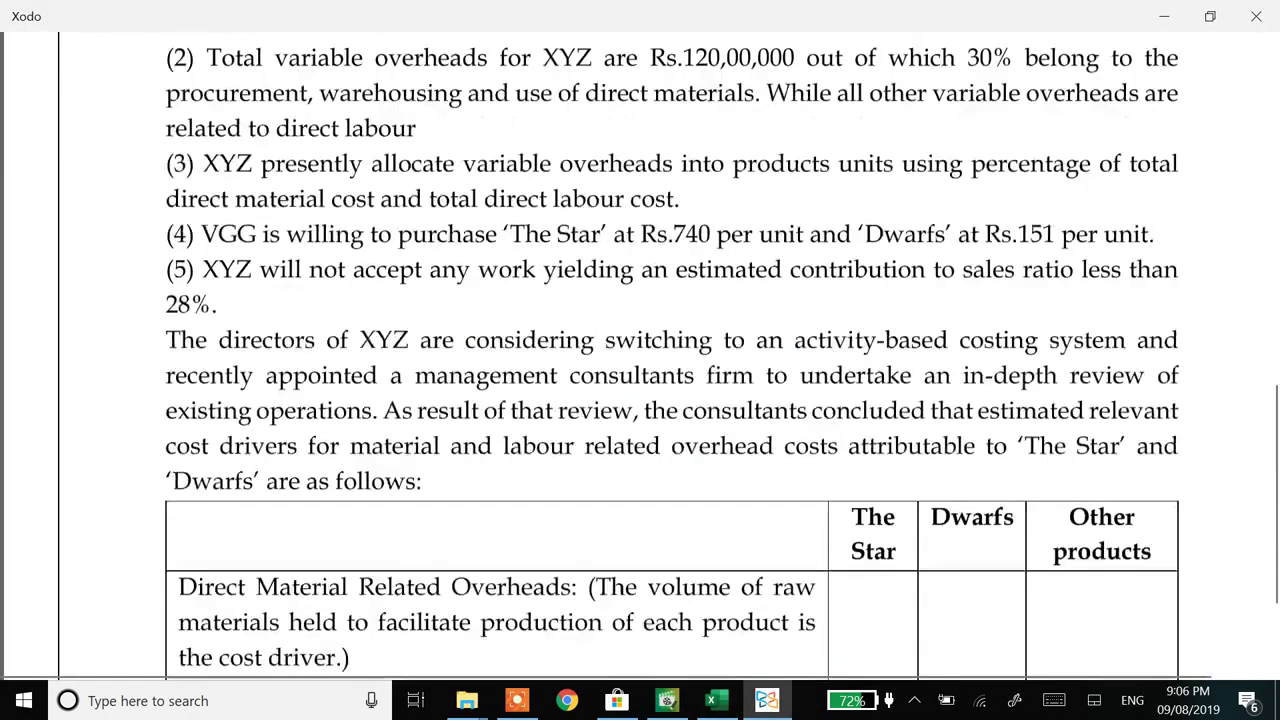
{"action": "scroll", "coordinate": [670, 360], "scroll_direction": "up", "scroll_amount": 3}
{"action": "scroll", "coordinate": [670, 360], "scroll_direction": "up", "scroll_amount": 2}
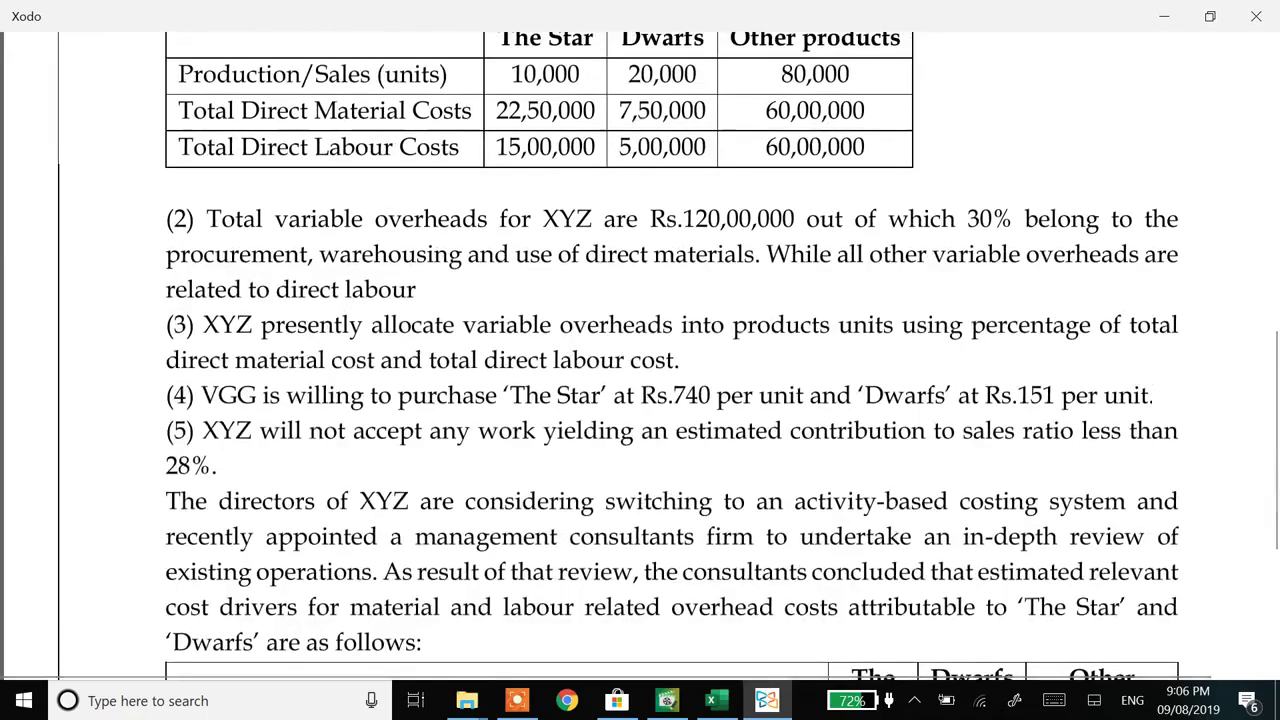
{"action": "key", "text": "alt+Tab"}
{"action": "type", "text": "20000*8"}
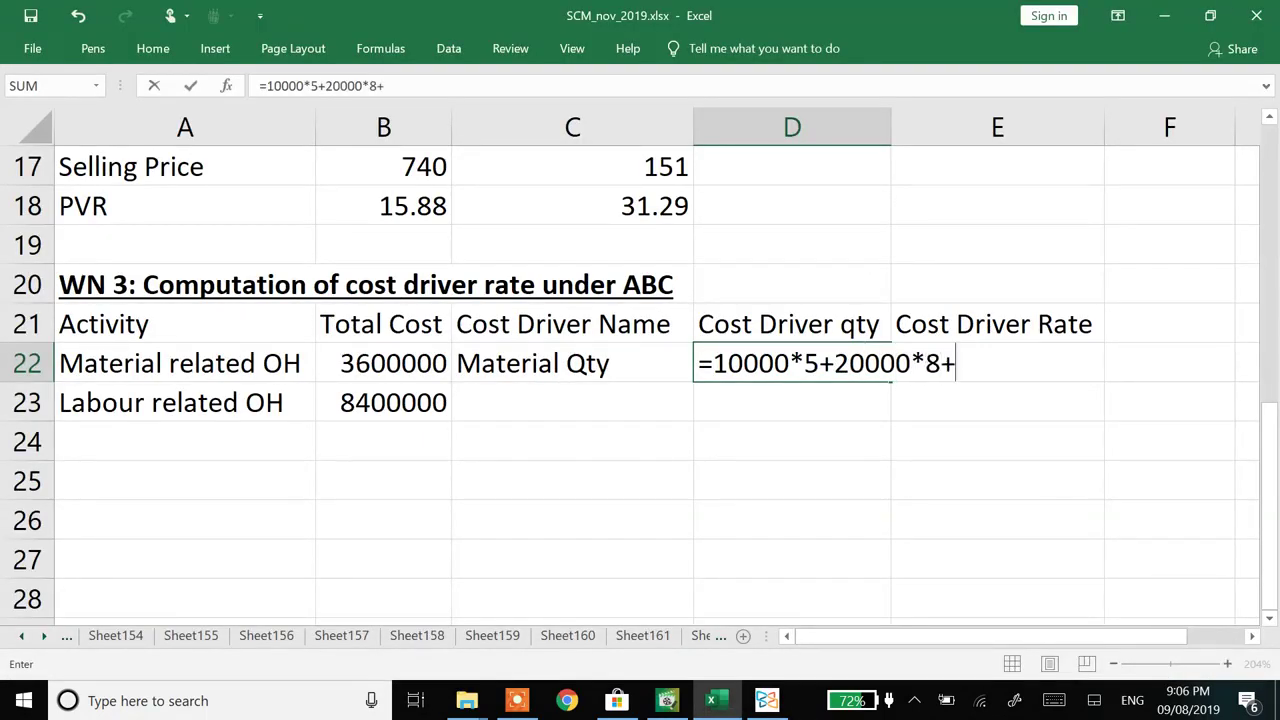
{"action": "key", "text": "alt+Tab"}
{"action": "key", "text": "alt+Tab"}
{"action": "type", "text": "80000("}
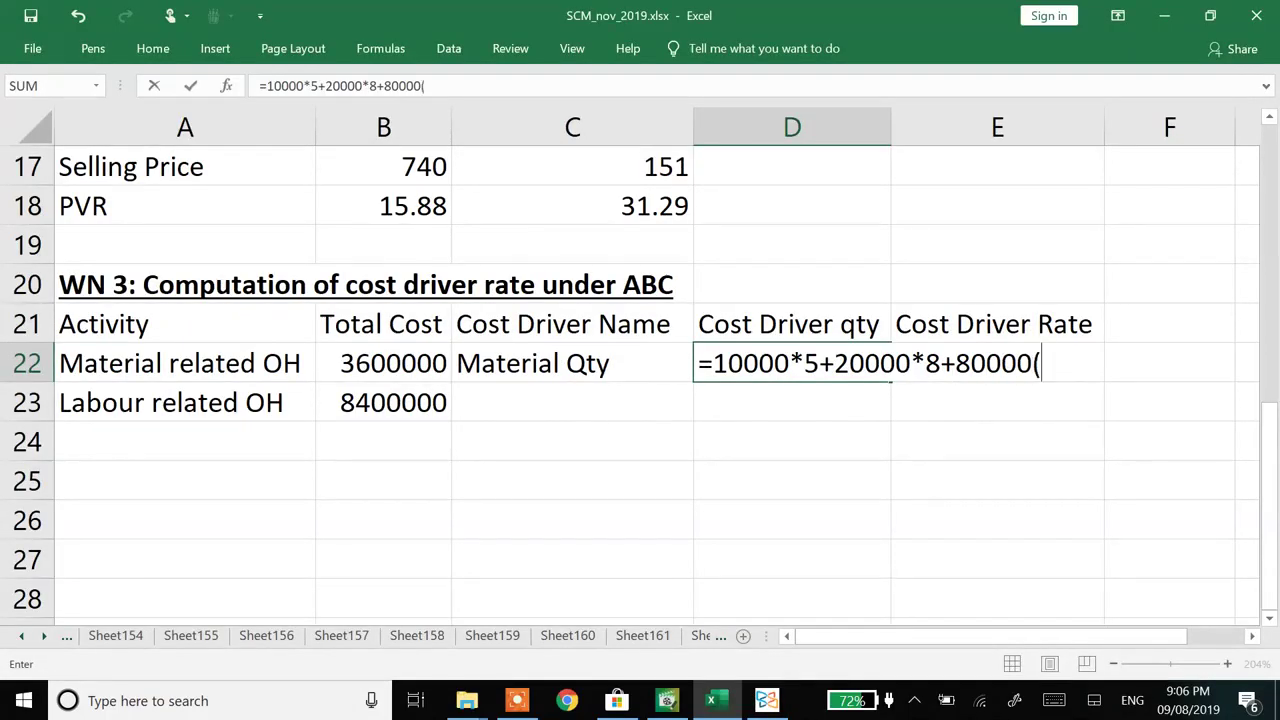
{"action": "key", "text": "BackSpace"}
{"action": "type", "text": "*5"}
{"action": "key", "text": "Return"}
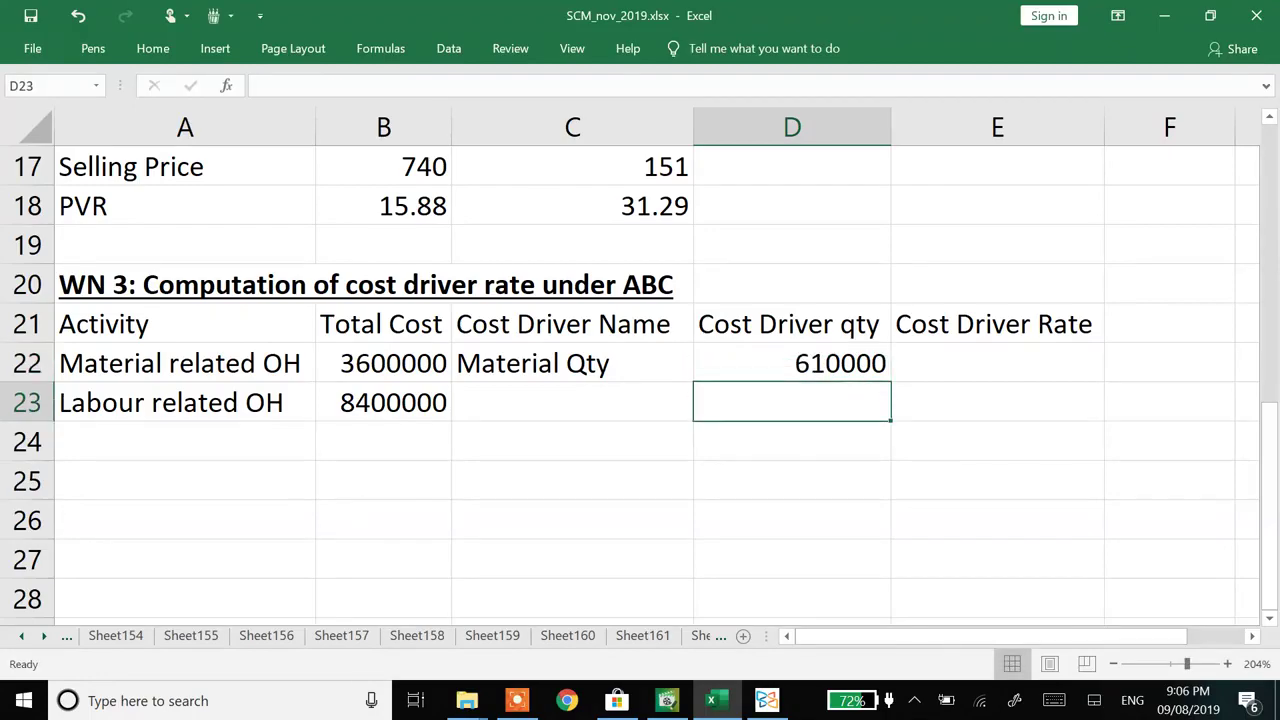
- Calculate the material cost driver rate in E22 with =ROUND(B22/D22,2)
{"action": "key", "text": "Right"}
{"action": "key", "text": "Up"}
{"action": "type", "text": "=ro"}
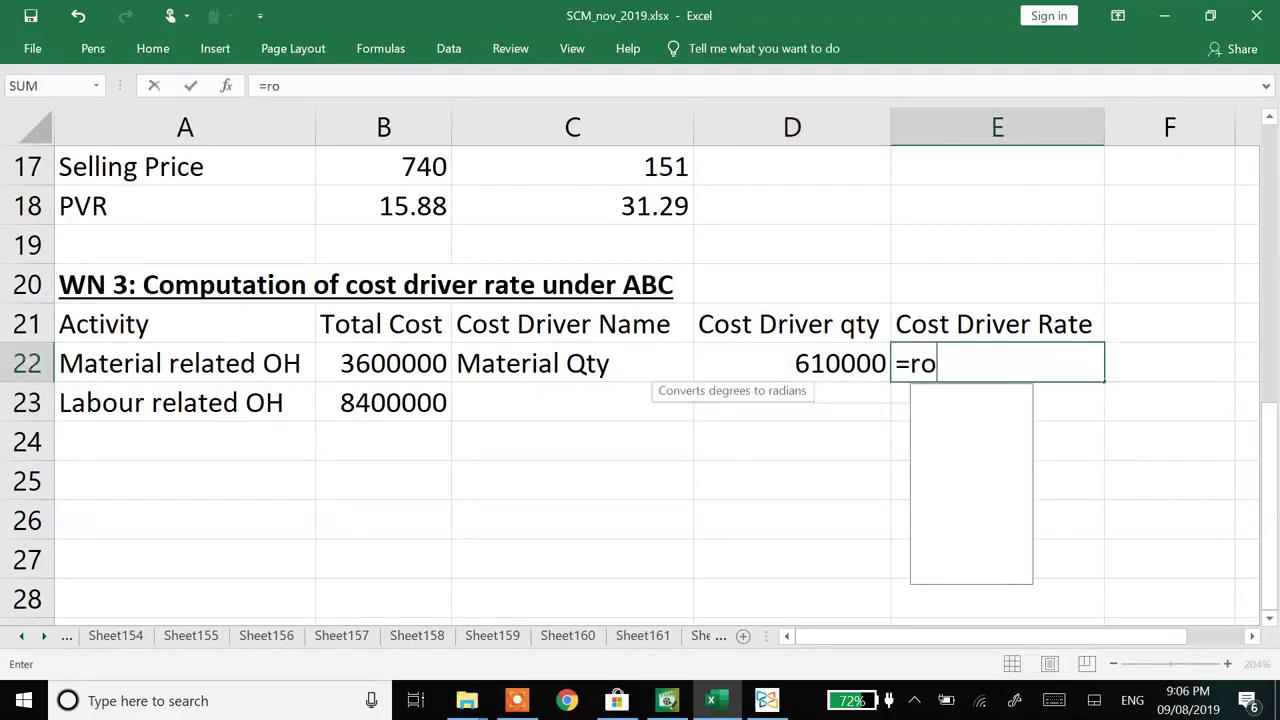
{"action": "type", "text": "und("}
{"action": "key", "text": "Left"}
{"action": "key", "text": "Left"}
{"action": "key", "text": "Left"}
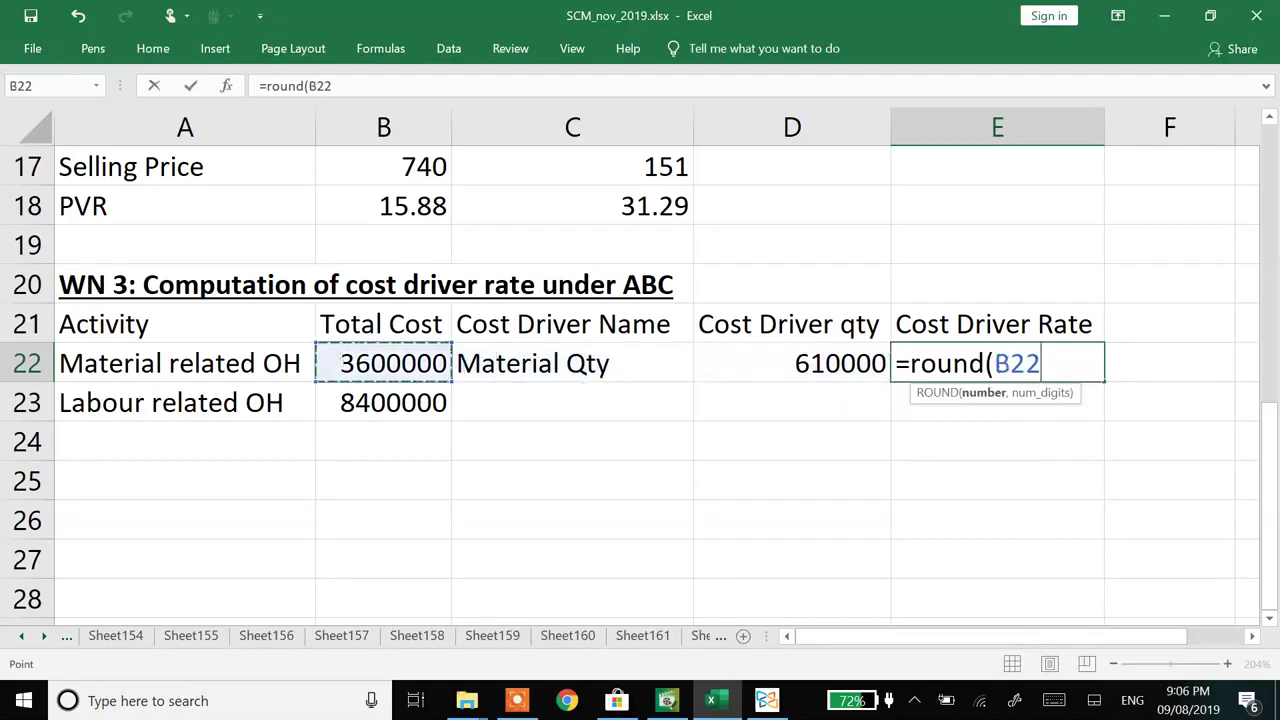
{"action": "type", "text": "/D22"}
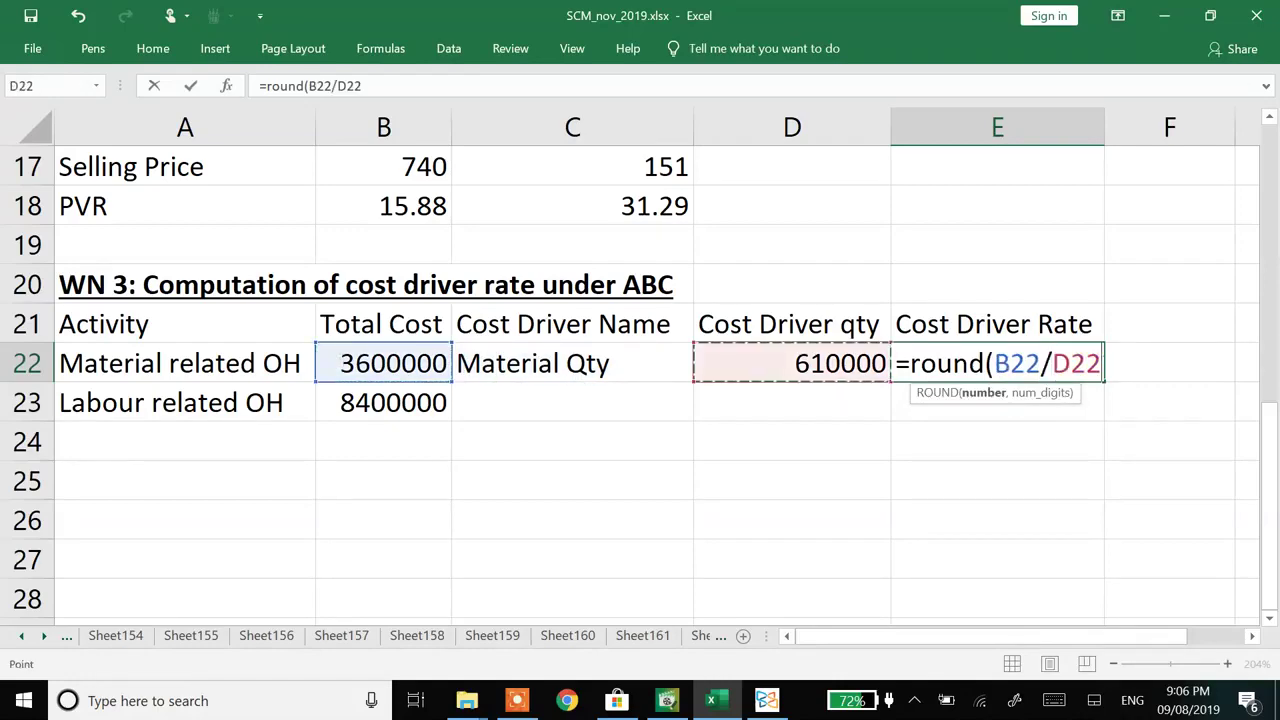
{"action": "type", "text": ",2)"}
{"action": "key", "text": "Return"}
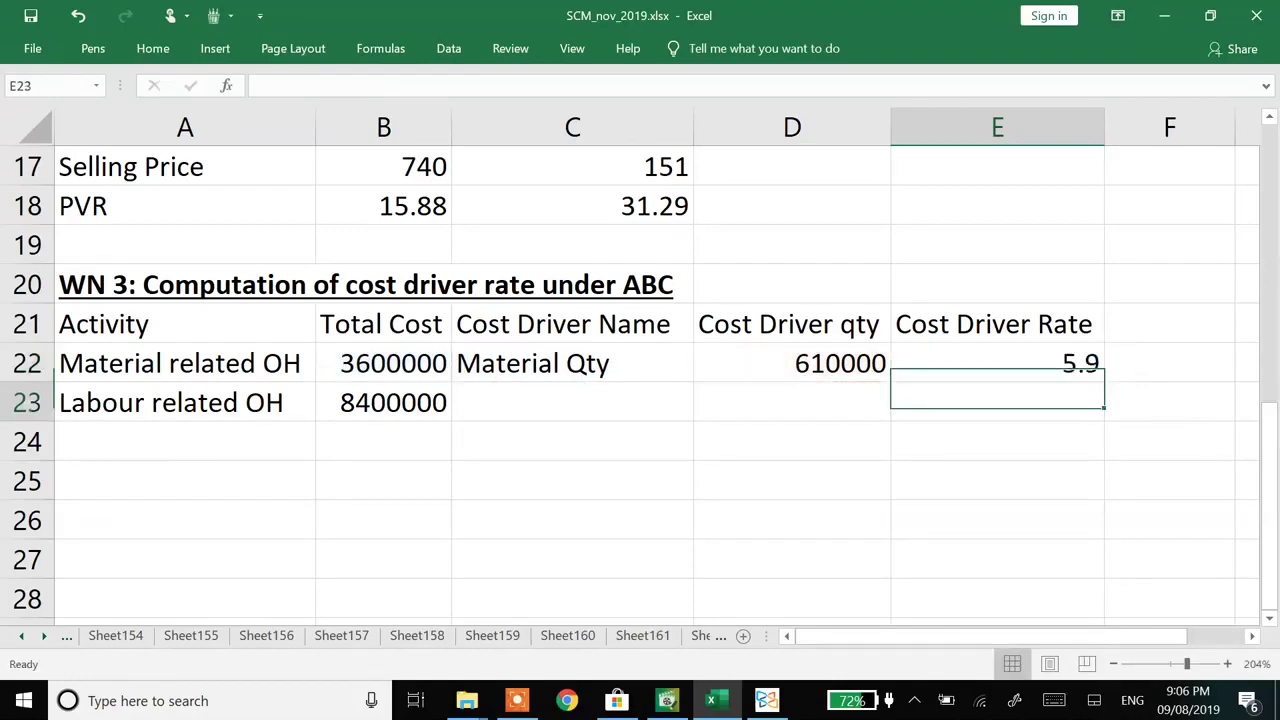
- Look up the labour overhead cost driver in the Xodo question and enter Labour operations as the cost driver name in C23
{"action": "key", "text": "Left"}
{"action": "key", "text": "Left"}
{"action": "key", "text": "alt+Tab"}
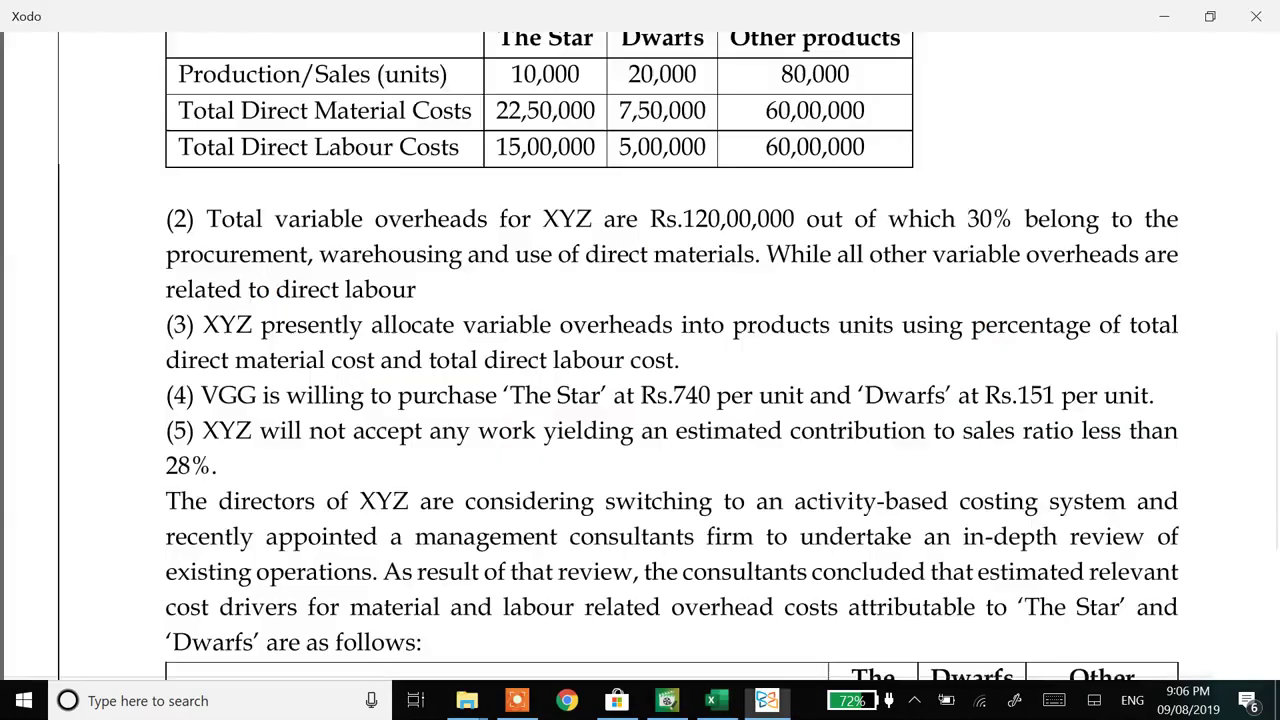
{"action": "scroll", "coordinate": [640, 360], "scroll_direction": "down", "scroll_amount": 3}
{"action": "scroll", "coordinate": [640, 360], "scroll_direction": "right", "scroll_amount": 1}
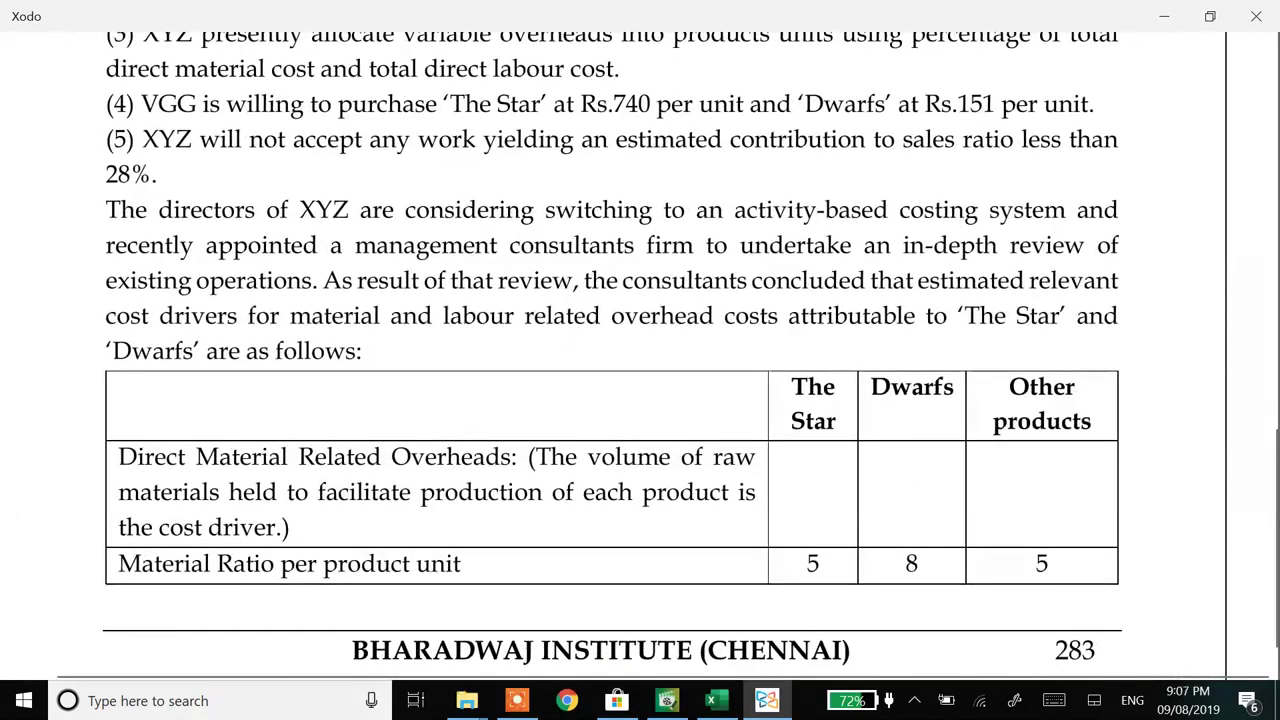
{"action": "scroll", "coordinate": [640, 360], "scroll_direction": "down", "scroll_amount": 5}
{"action": "key", "text": "Right"}
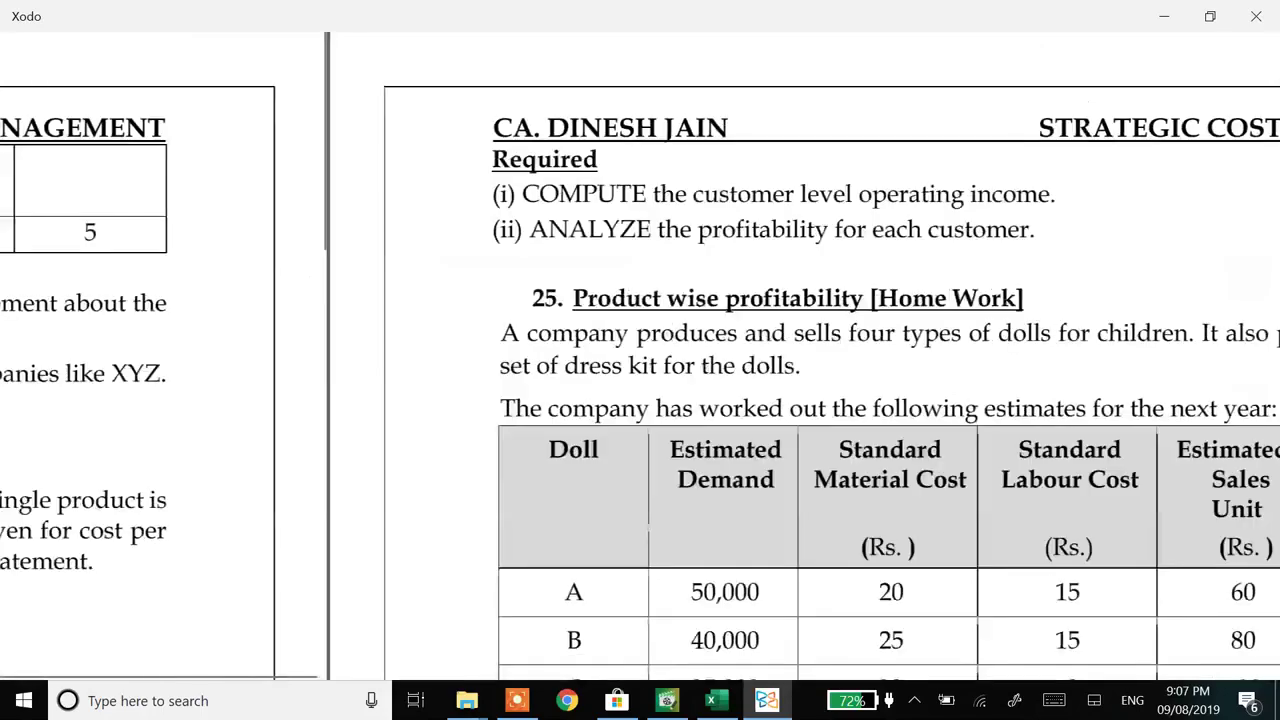
{"action": "key", "text": "Left"}
{"action": "scroll", "coordinate": [640, 360], "scroll_direction": "up", "scroll_amount": 5}
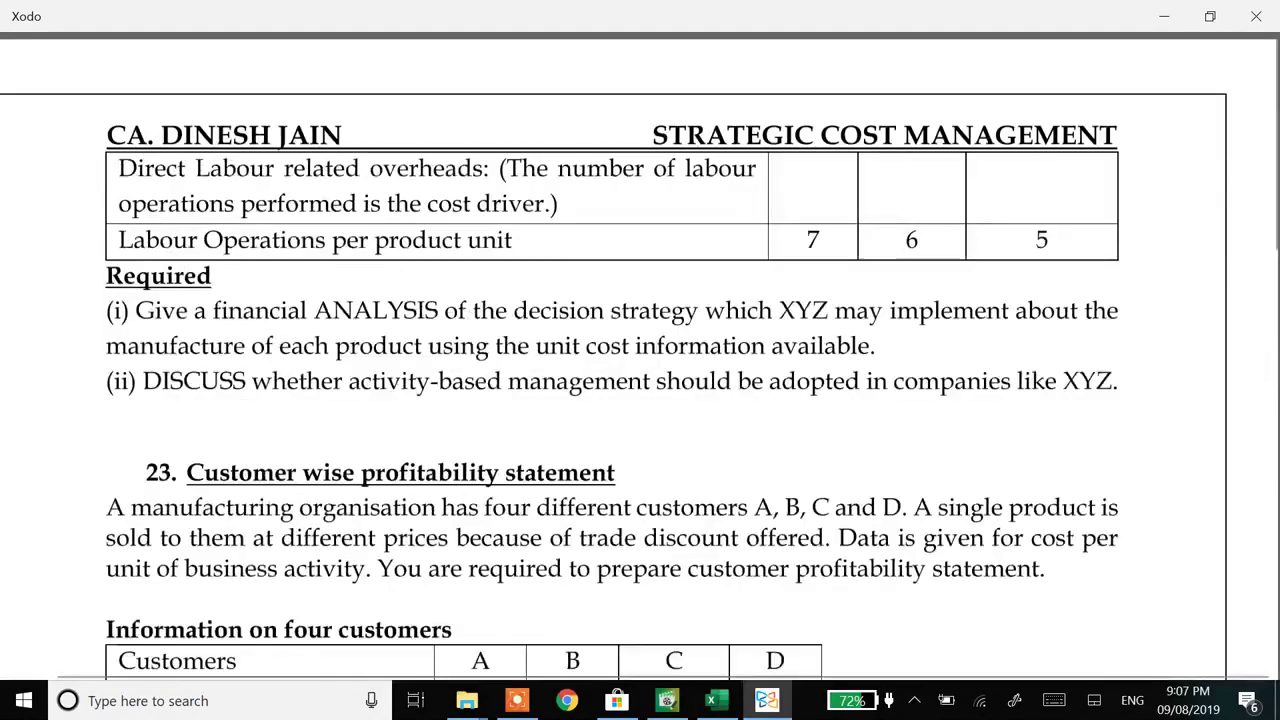
{"action": "key", "text": "alt+Tab"}
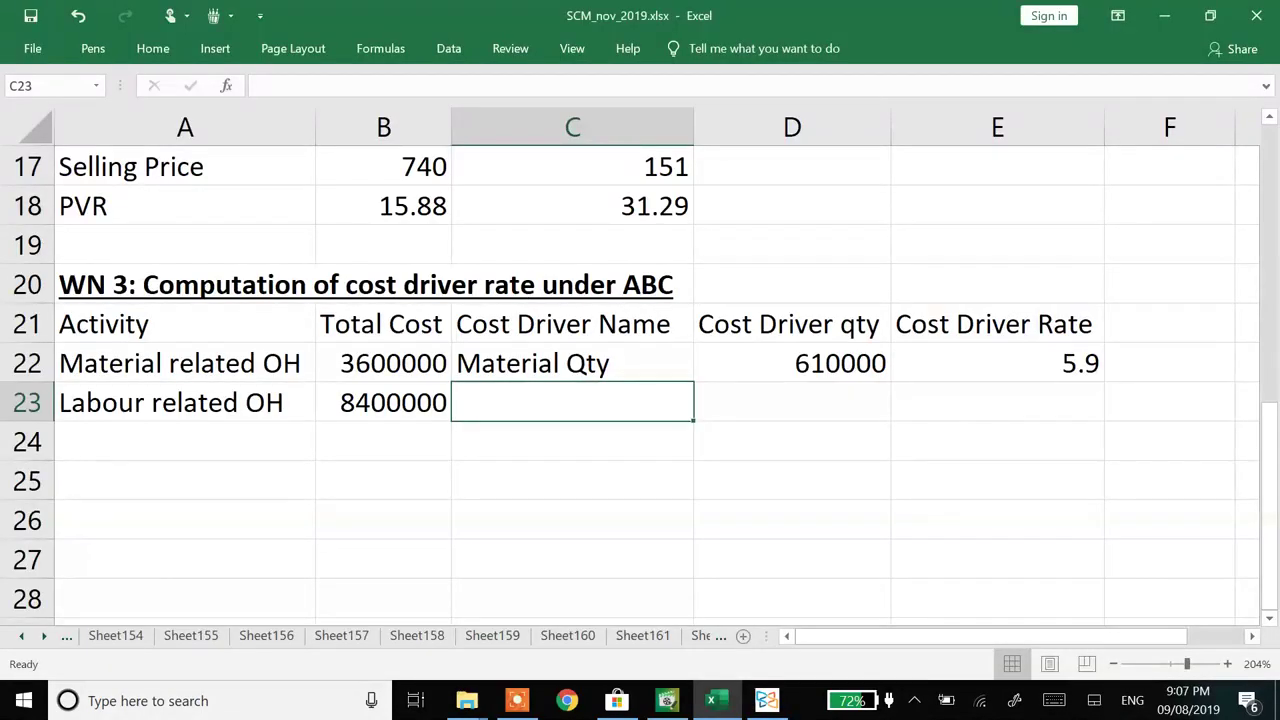
{"action": "type", "text": "Labour "}
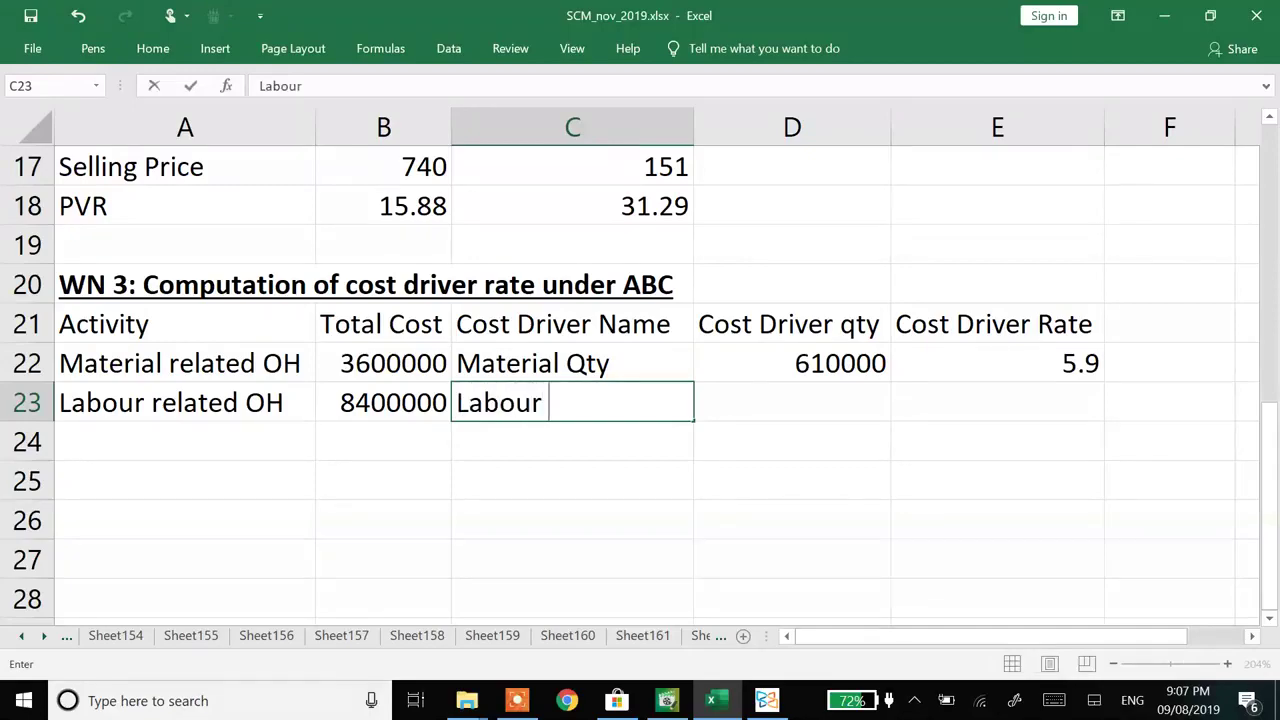
{"action": "type", "text": "opertio"}
{"action": "key", "text": "BackSpace"}
{"action": "key", "text": "BackSpace"}
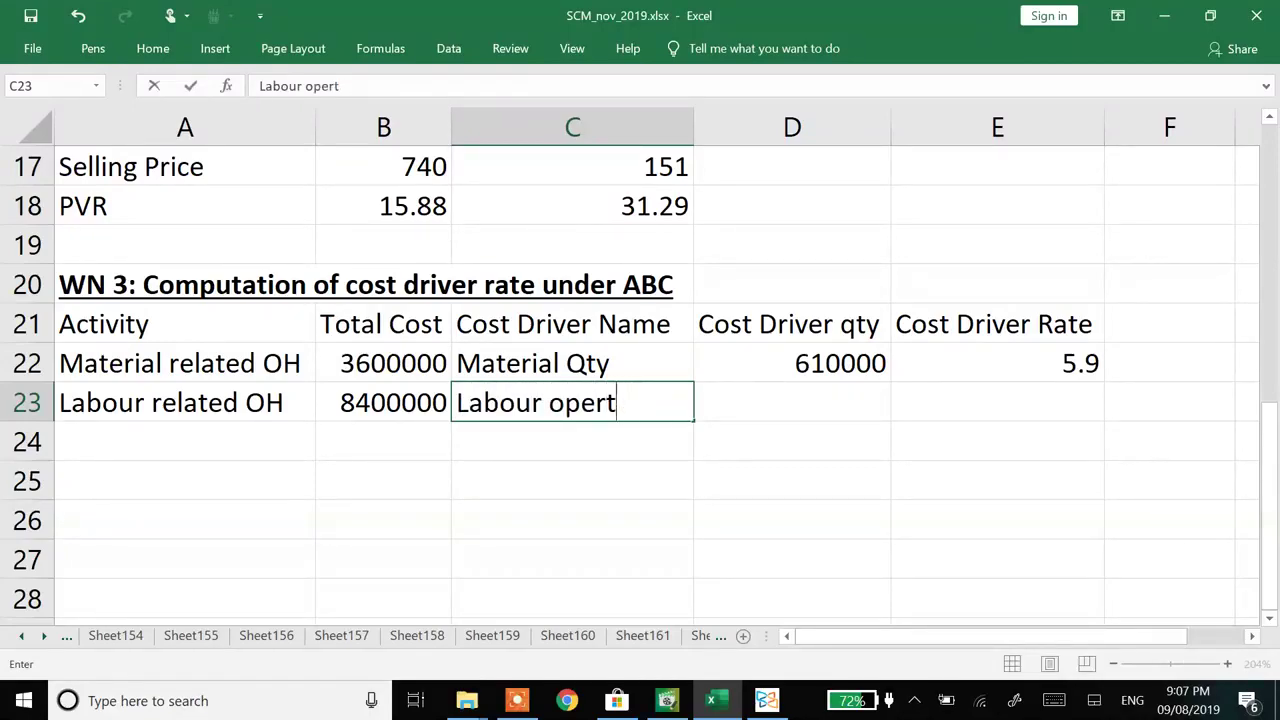
{"action": "key", "text": "BackSpace"}
{"action": "type", "text": "ations"}
{"action": "key", "text": "Return"}
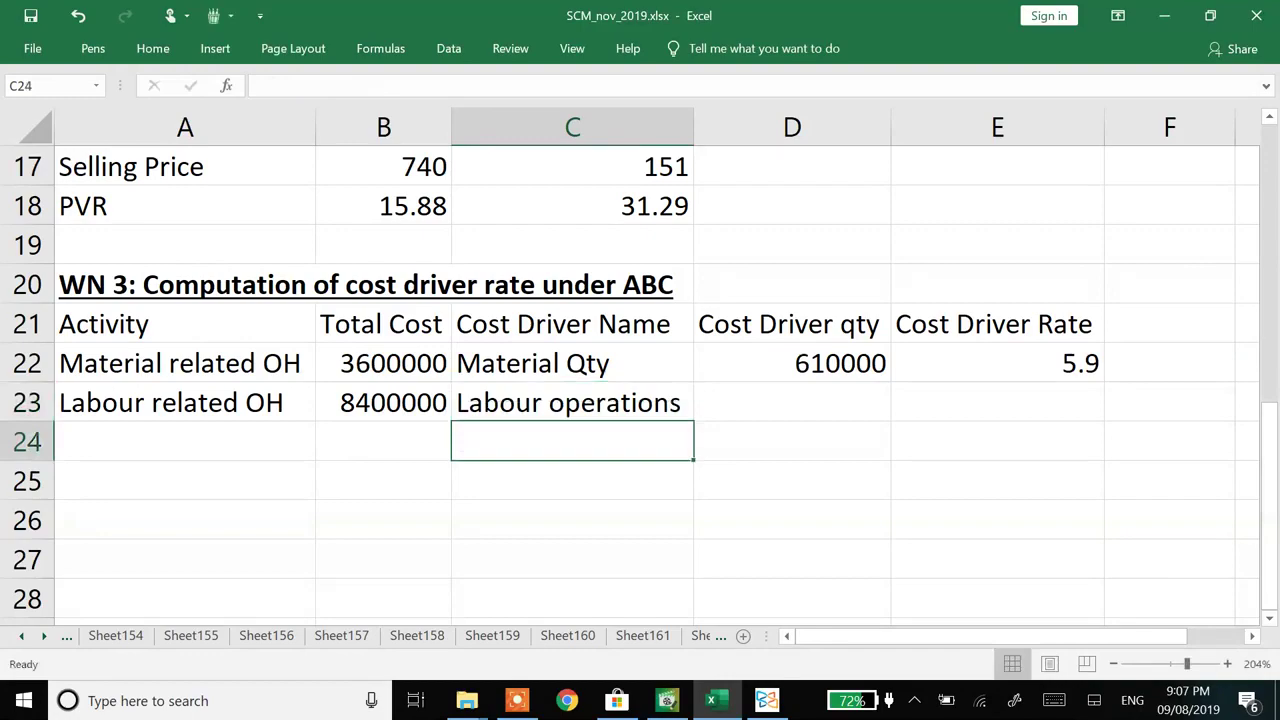
- Copy the quantity formula from D22 into D23 and change it to =10000*7+20000*6+80000*5 using the labour operations in the Xodo question
{"action": "key", "text": "Right"}
{"action": "key", "text": "Up"}
{"action": "key", "text": "ctrl+d"}
{"action": "key", "text": "F2"}
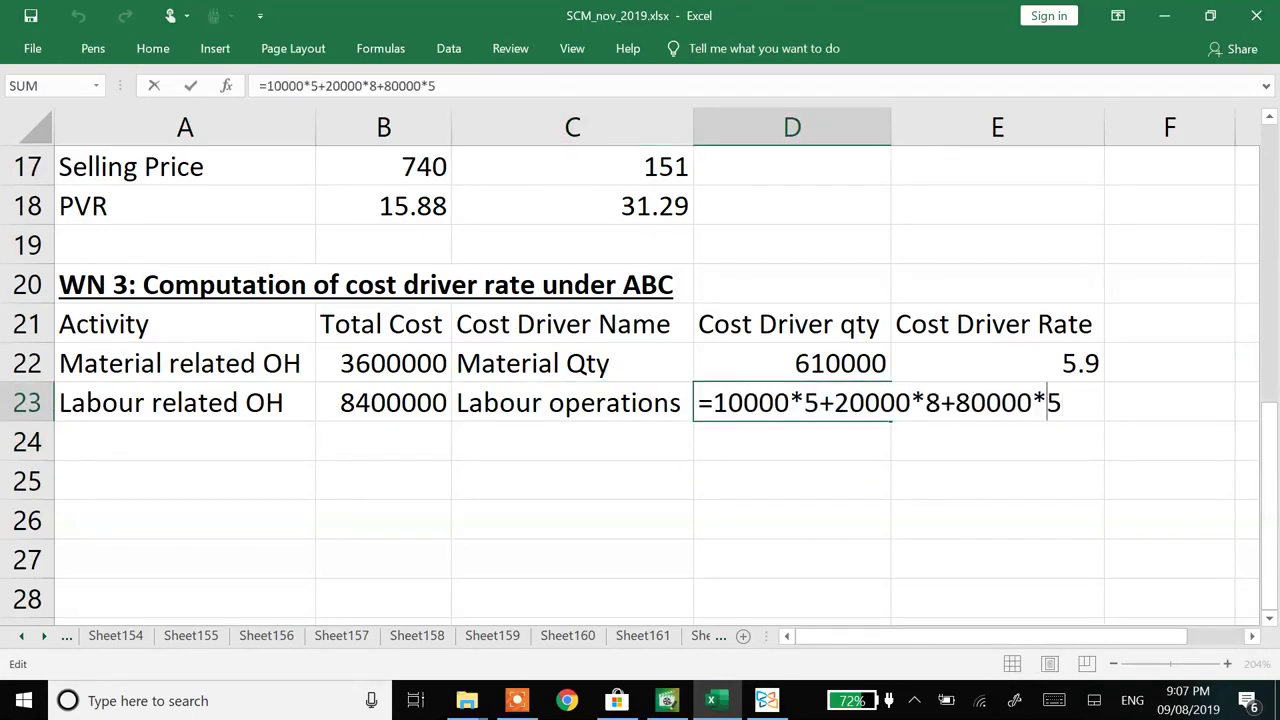
{"action": "key", "text": "Left"}
{"action": "key", "text": "Left"}
{"action": "key", "text": "Left"}
{"action": "key", "text": "Left"}
{"action": "key", "text": "Left"}
{"action": "key", "text": "Left"}
{"action": "key", "text": "Left"}
{"action": "key", "text": "Left"}
{"action": "key", "text": "Left"}
{"action": "key", "text": "Left"}
{"action": "key", "text": "Left"}
{"action": "key", "text": "Left"}
{"action": "key", "text": "Left"}
{"action": "key", "text": "Left"}
{"action": "key", "text": "Left"}
{"action": "key", "text": "alt+Tab"}
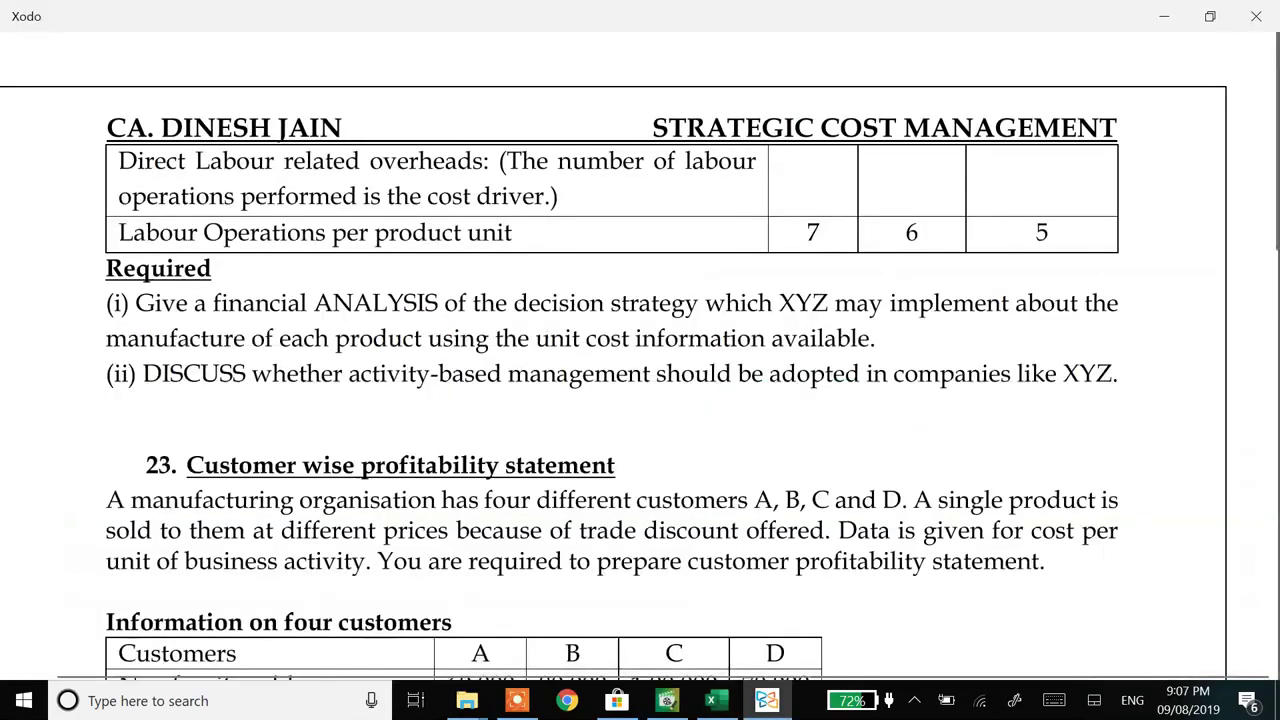
{"action": "key", "text": "alt+Tab"}
{"action": "key", "text": "BackSpace"}
{"action": "type", "text": "7+20000*8+80000*5"}
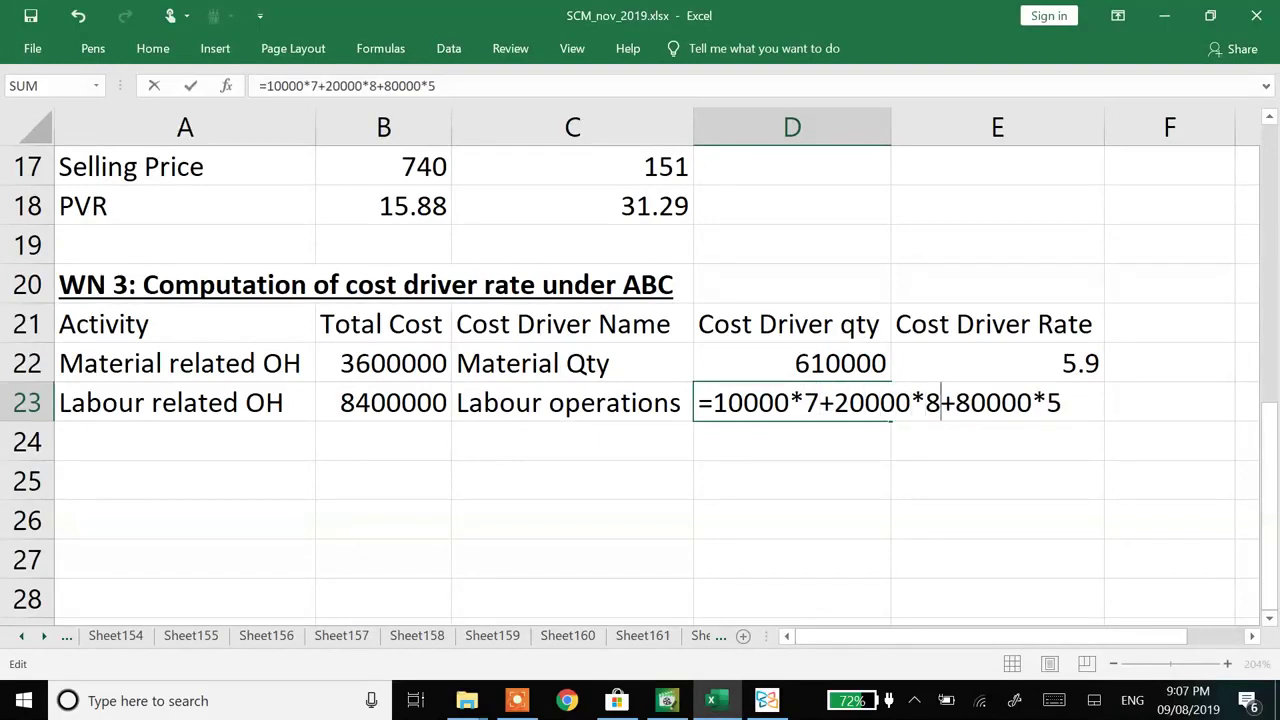
{"action": "key", "text": "BackSpace"}
{"action": "type", "text": "6"}
{"action": "key", "text": "Return"}
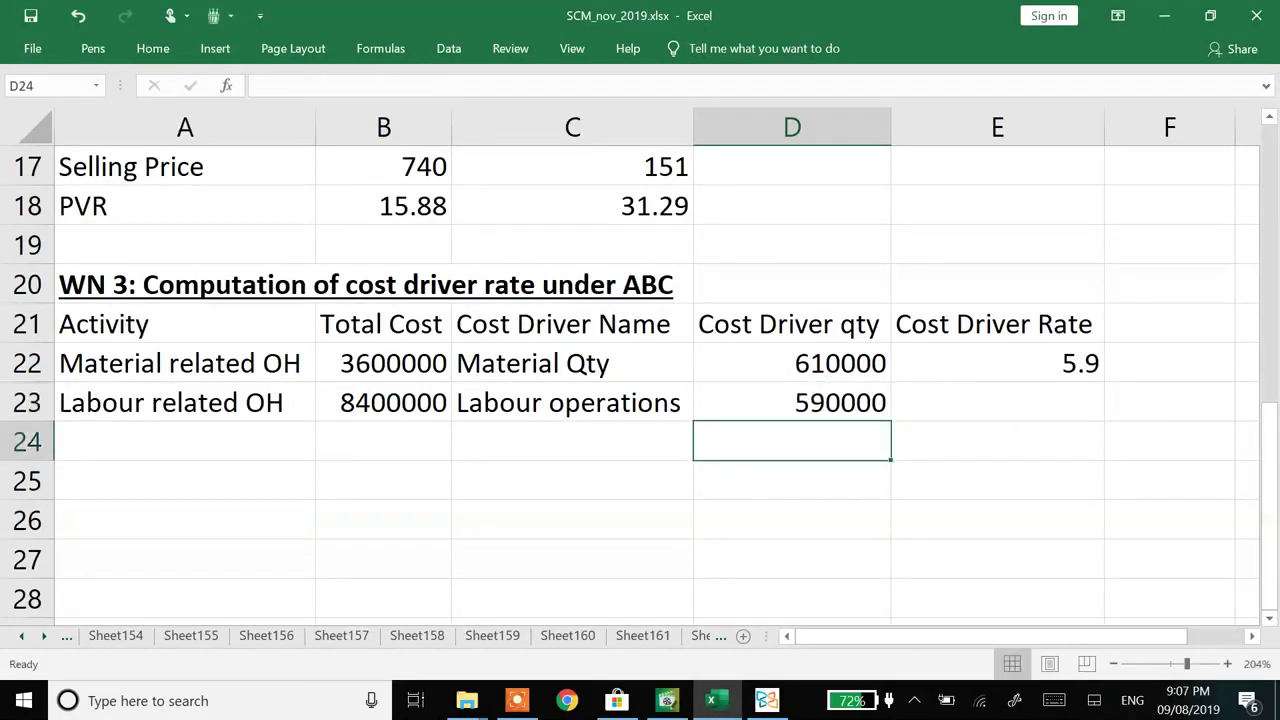
- Calculate the labour cost driver rate in E23 with =ROUND(B23/D23,2)
{"action": "key", "text": "Right"}
{"action": "key", "text": "Up"}
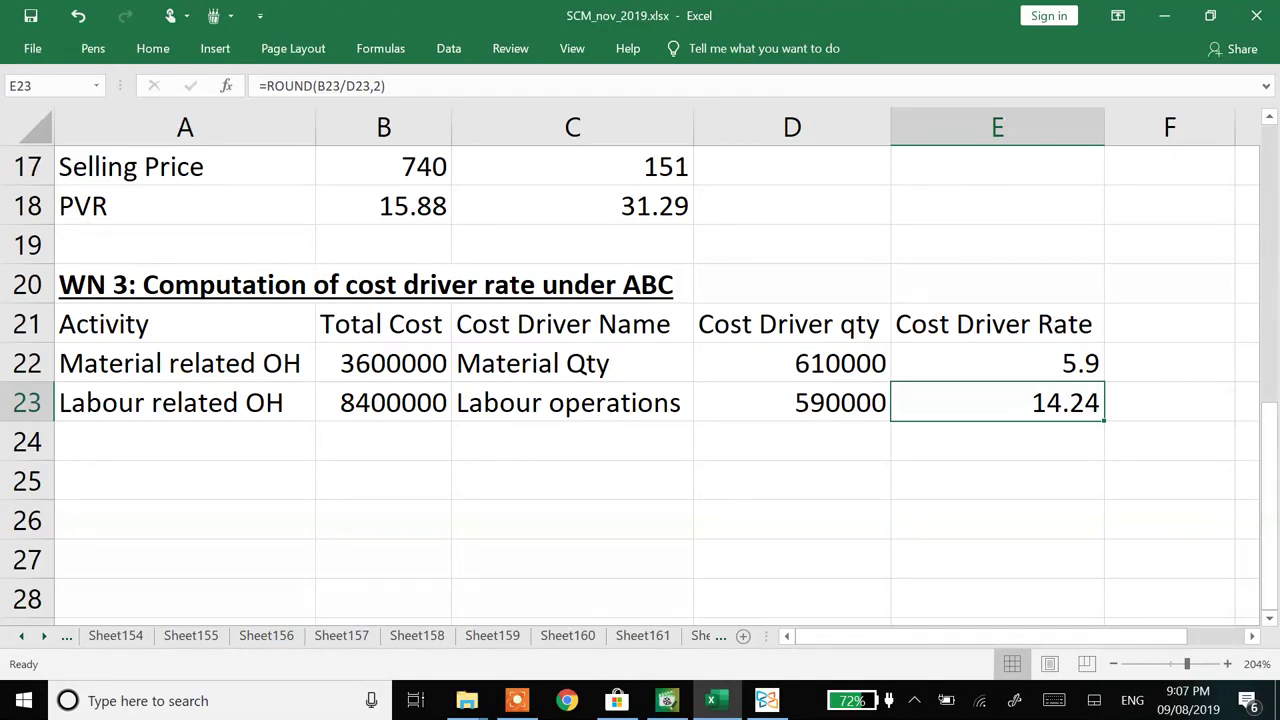
- Copy the WN 2 PVR table in A8:C18 and paste it below the WN 3 table, starting at A25
{"action": "left_click", "coordinate": [184, 402]}
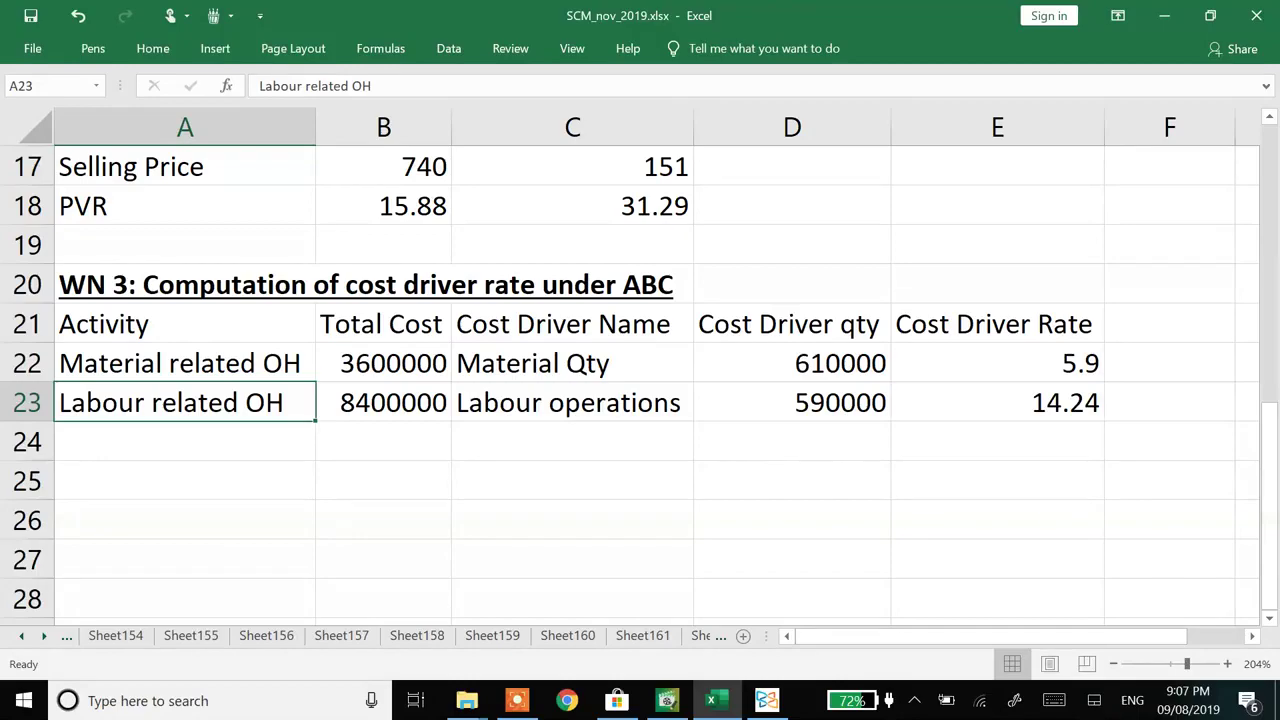
{"action": "key", "text": "ctrl+Up"}
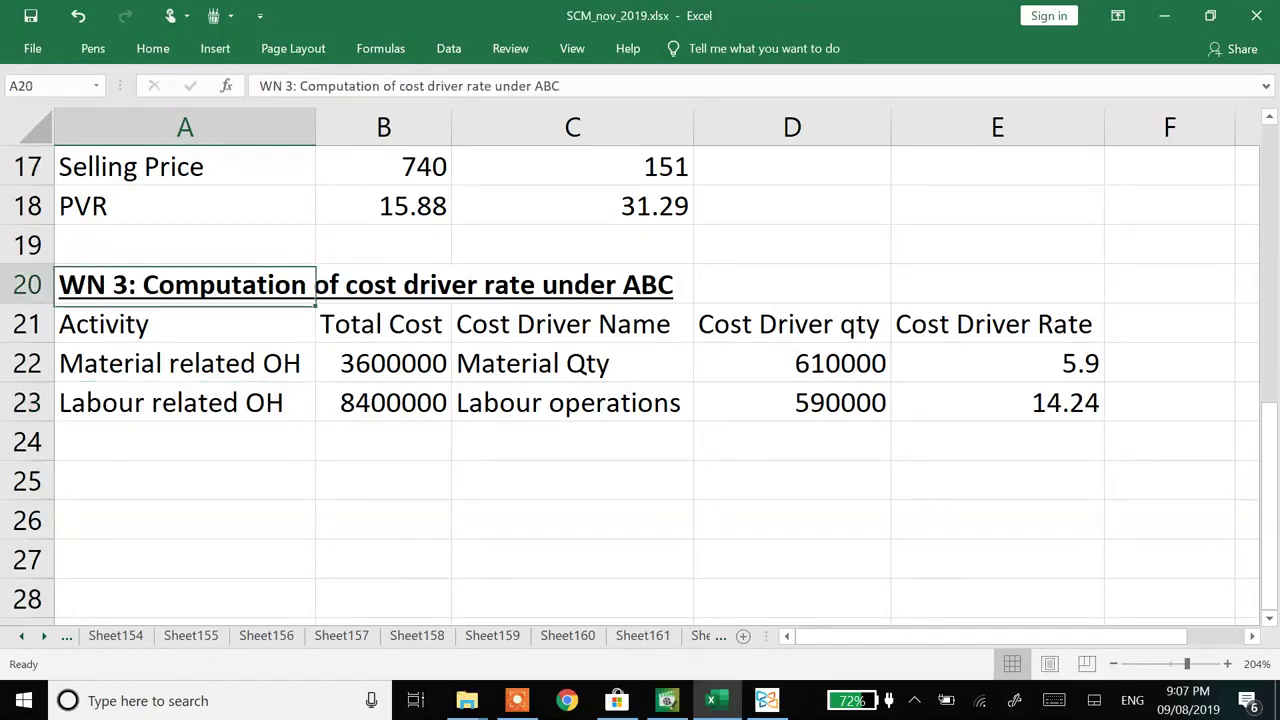
{"action": "key", "text": "ctrl+Up"}
{"action": "key", "text": "ctrl+Up"}
{"action": "key", "text": "ctrl+Up"}
{"action": "key", "text": "ctrl+Down"}
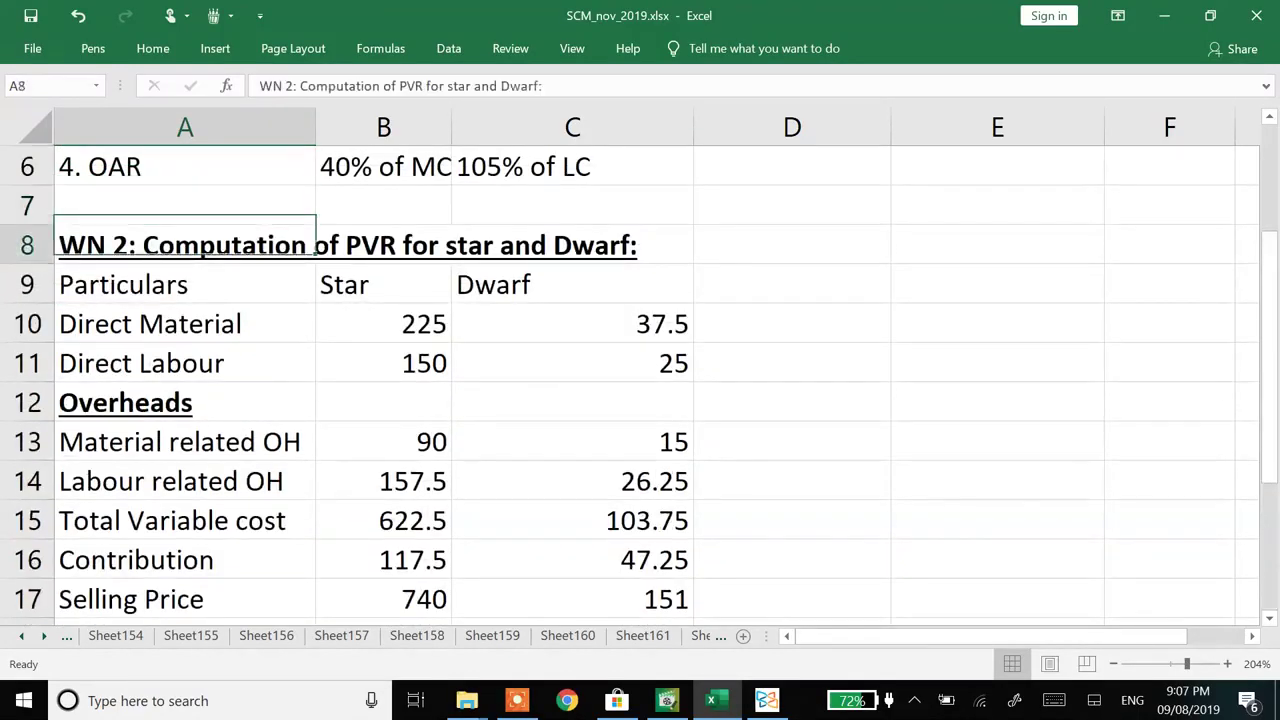
{"action": "key", "text": "shift+Right"}
{"action": "key", "text": "shift+Right"}
{"action": "left_click_drag", "start_coordinate": [480, 245], "coordinate": [690, 530]}
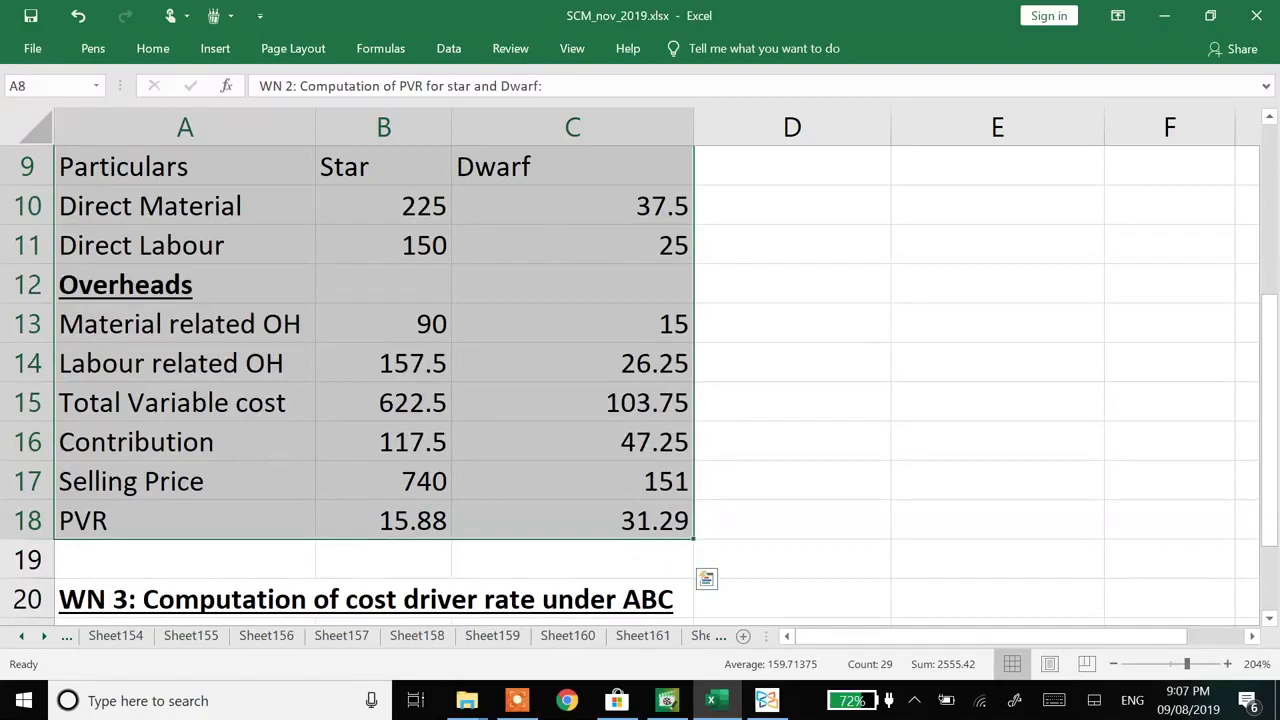
{"action": "key", "text": "ctrl+c"}
{"action": "key", "text": "Down"}
{"action": "key", "text": "Down"}
{"action": "key", "text": "Down"}
{"action": "key", "text": "Down"}
{"action": "key", "text": "Down"}
{"action": "key", "text": "Down"}
{"action": "key", "text": "Down"}
{"action": "key", "text": "Down"}
{"action": "key", "text": "Down"}
{"action": "key", "text": "Down"}
{"action": "key", "text": "Down"}
{"action": "key", "text": "Down"}
{"action": "key", "text": "Down"}
{"action": "key", "text": "Down"}
{"action": "key", "text": "Down"}
{"action": "key", "text": "Down"}
{"action": "key", "text": "Down"}
{"action": "key", "text": "Down"}
{"action": "key", "text": "Down"}
{"action": "key", "text": "Down"}
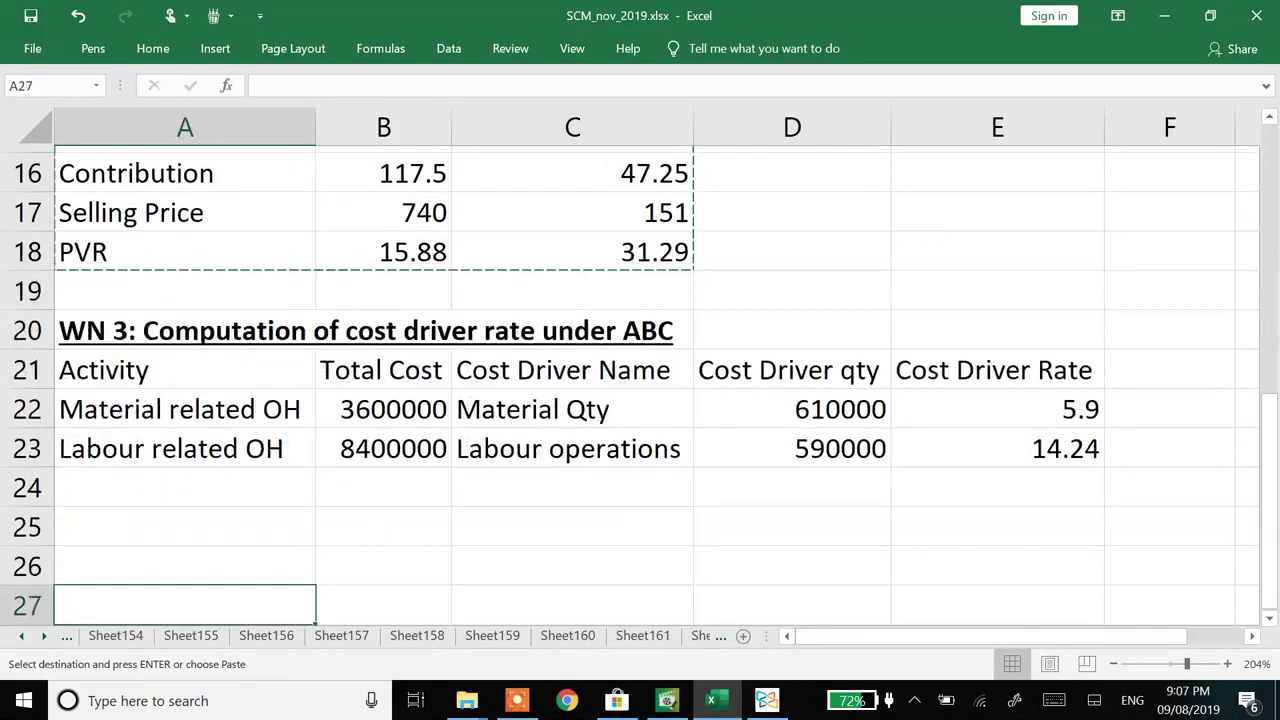
{"action": "key", "text": "Up"}
{"action": "key", "text": "Up"}
{"action": "key", "text": "Up"}
{"action": "key", "text": "Up"}
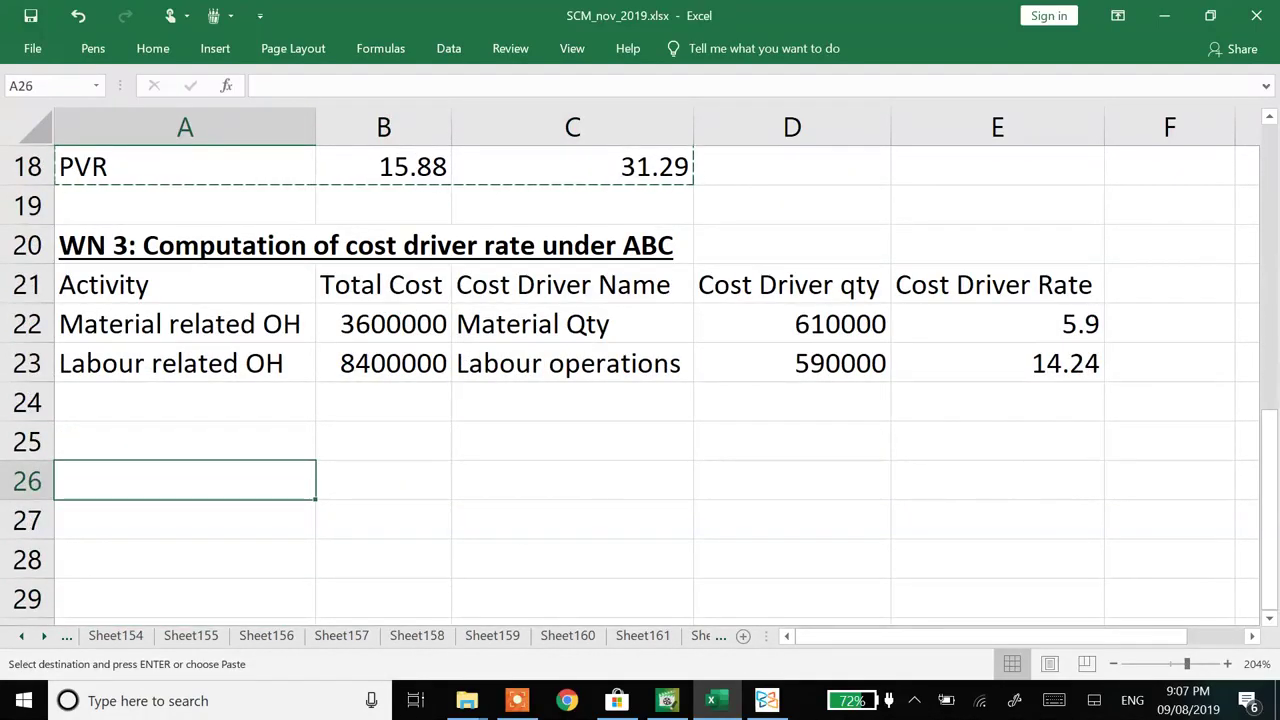
{"action": "key", "text": "ctrl+v"}
- Change the copied table's heading in A25 to WN 4: Computation of PVR for star and Dwarf under ABC
{"action": "key", "text": "Down"}
{"action": "key", "text": "Up"}
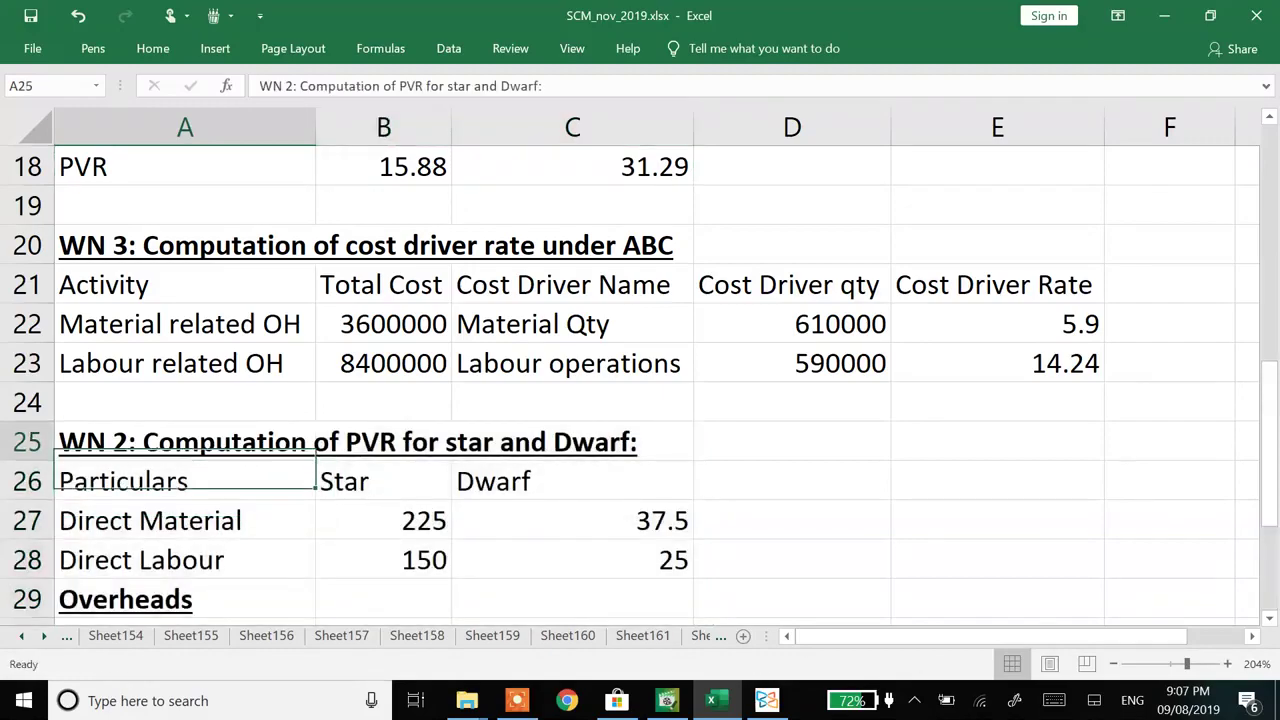
{"action": "key", "text": "F2"}
{"action": "key", "text": "ctrl+Left"}
{"action": "key", "text": "ctrl+Left"}
{"action": "key", "text": "ctrl+Left"}
{"action": "key", "text": "ctrl+Left"}
{"action": "key", "text": "ctrl+Left"}
{"action": "key", "text": "ctrl+Left"}
{"action": "key", "text": "ctrl+Left"}
{"action": "key", "text": "ctrl+Left"}
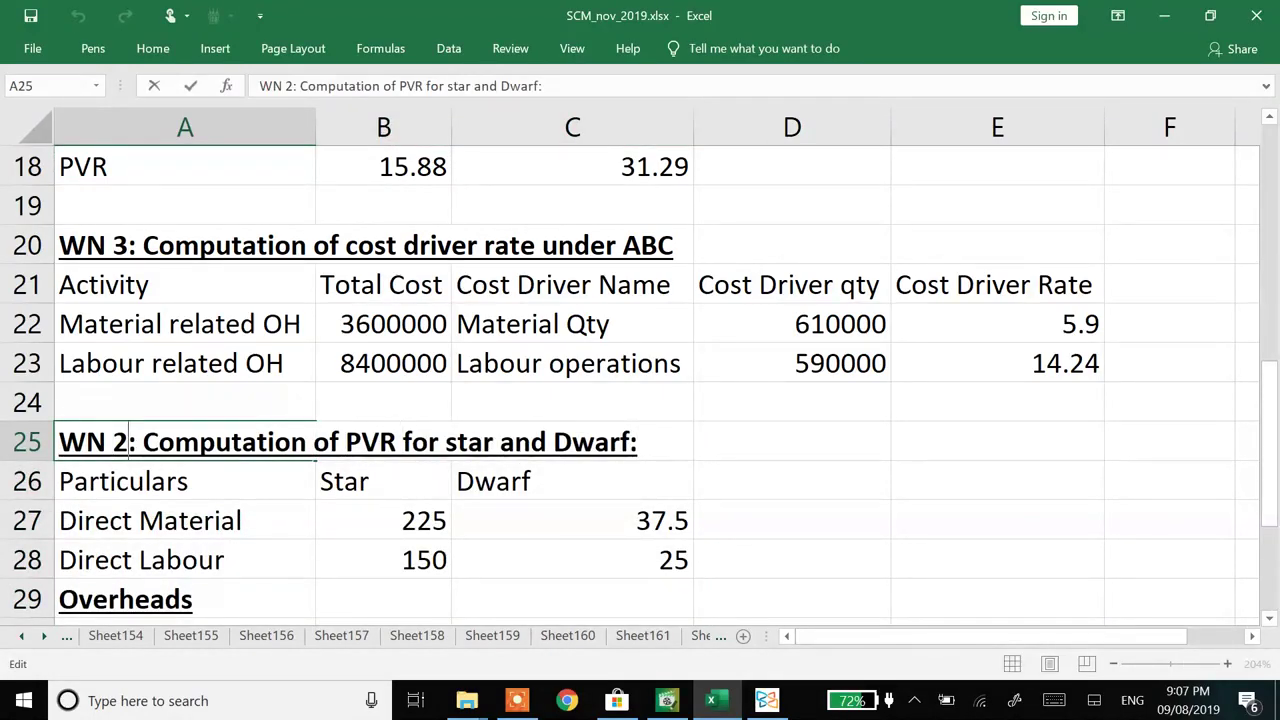
{"action": "key", "text": "Delete"}
{"action": "type", "text": "4"}
{"action": "key", "text": "ctrl+Right"}
{"action": "key", "text": "ctrl+Right"}
{"action": "key", "text": "ctrl+Right"}
{"action": "key", "text": "ctrl+Right"}
{"action": "key", "text": "ctrl+Right"}
{"action": "key", "text": "ctrl+Right"}
{"action": "key", "text": "ctrl+Right"}
{"action": "key", "text": "ctrl+Right"}
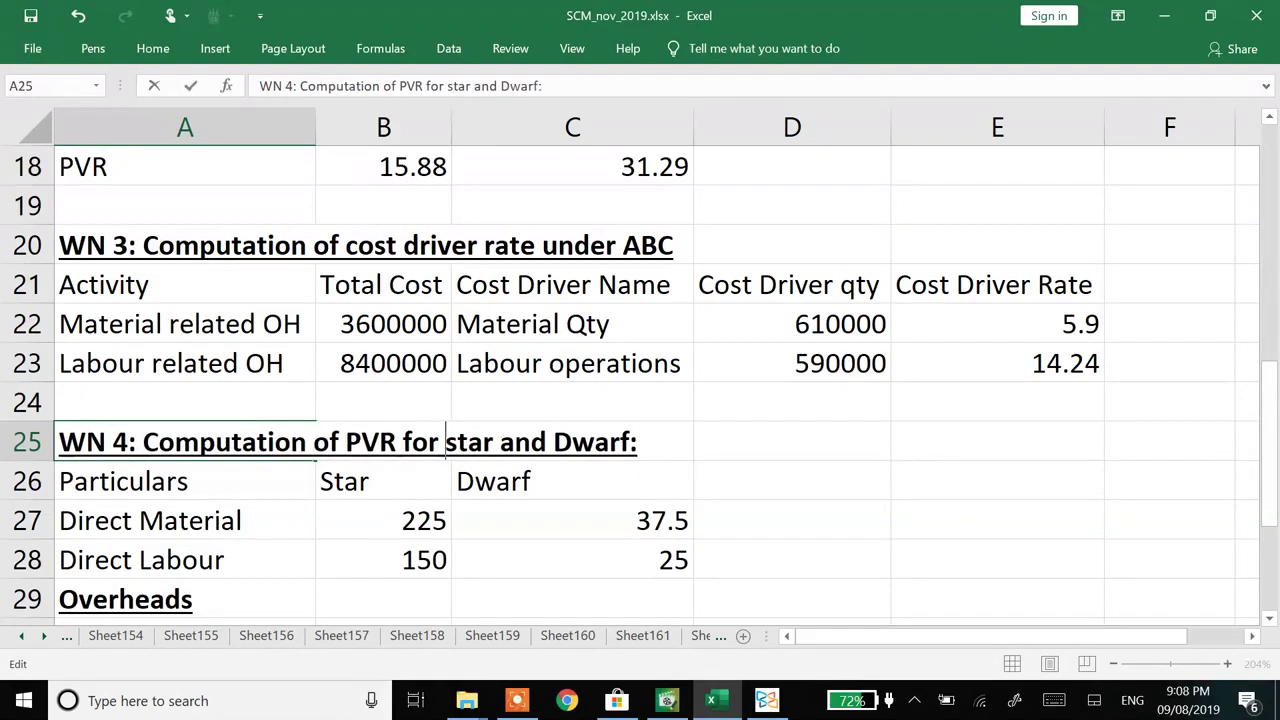
{"action": "key", "text": "BackSpace"}
{"action": "type", "text": "under ABC"}
{"action": "key", "text": "Return"}
- Clear the copied material and labour related OH values for Star and Dwarf in B30:C31
{"action": "key", "text": "Down"}
{"action": "key", "text": "Down"}
{"action": "key", "text": "Down"}
{"action": "key", "text": "Down"}
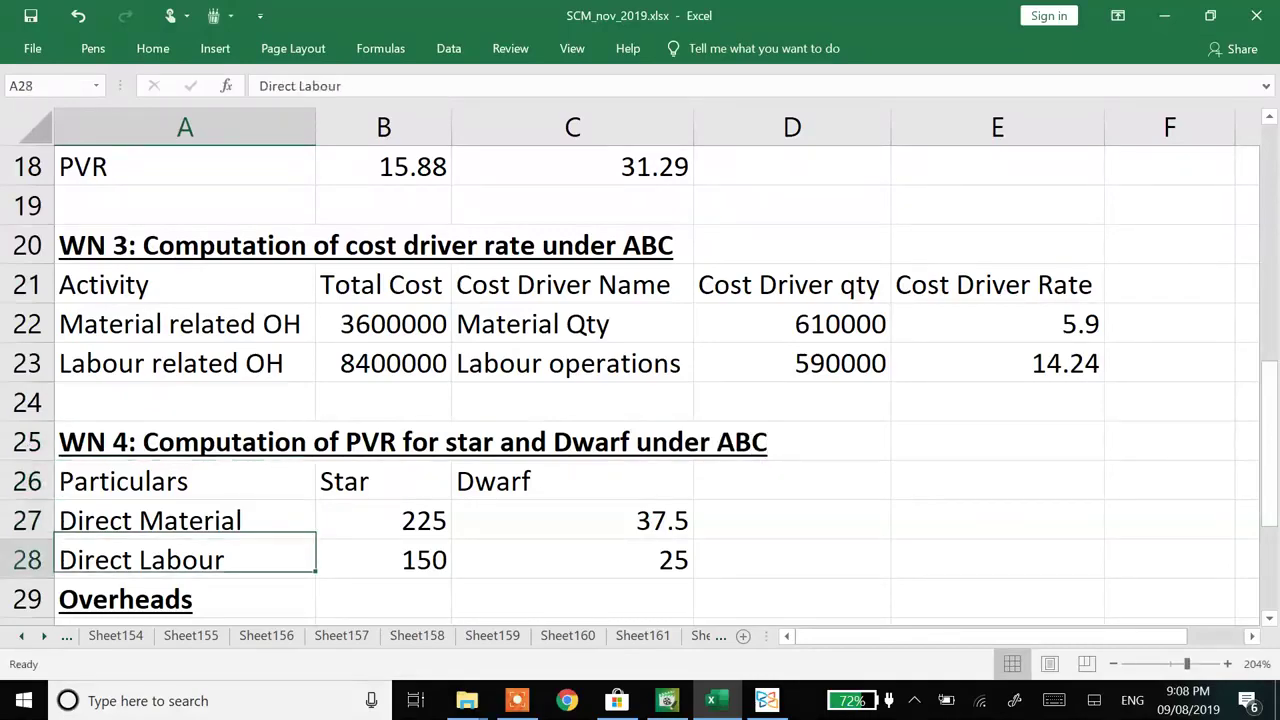
{"action": "key", "text": "Right"}
{"action": "key", "text": "shift+Right"}
{"action": "key", "text": "shift+Down"}
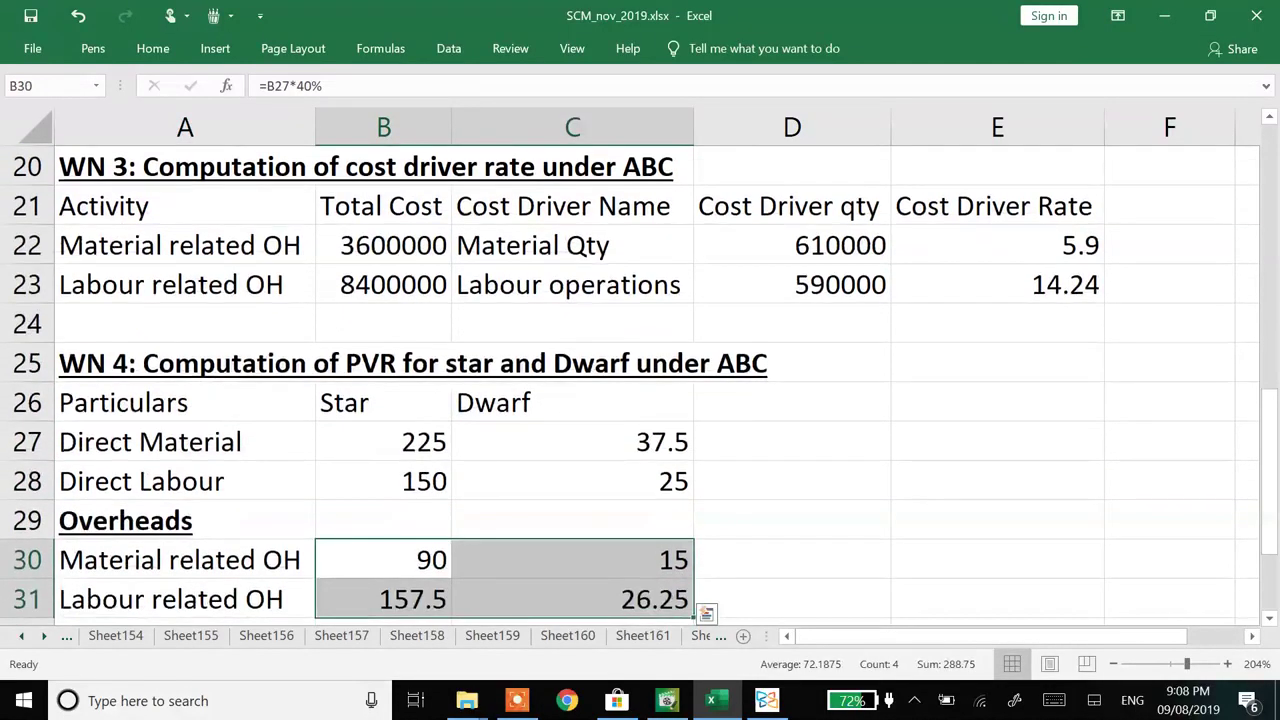
{"action": "key", "text": "Delete"}
{"action": "key", "text": "Down"}
{"action": "key", "text": "Down"}
{"action": "key", "text": "Down"}
{"action": "key", "text": "Down"}
{"action": "key", "text": "Down"}
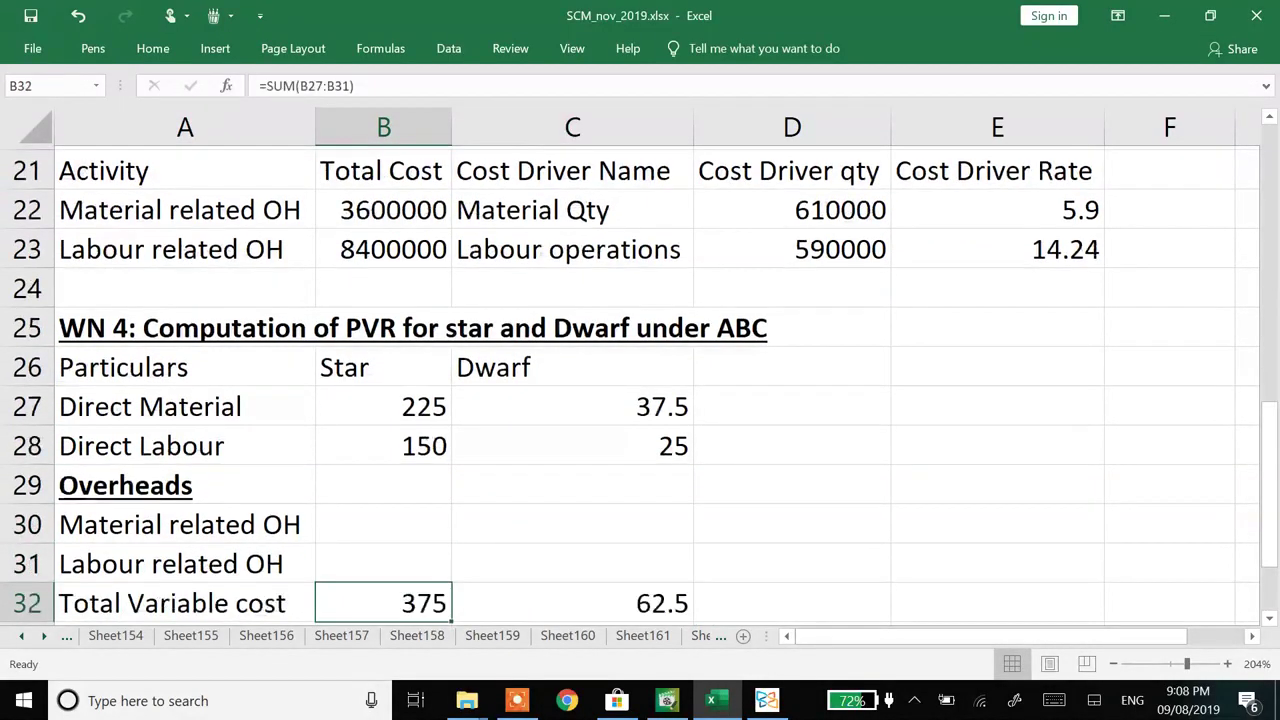
{"action": "key", "text": "Down"}
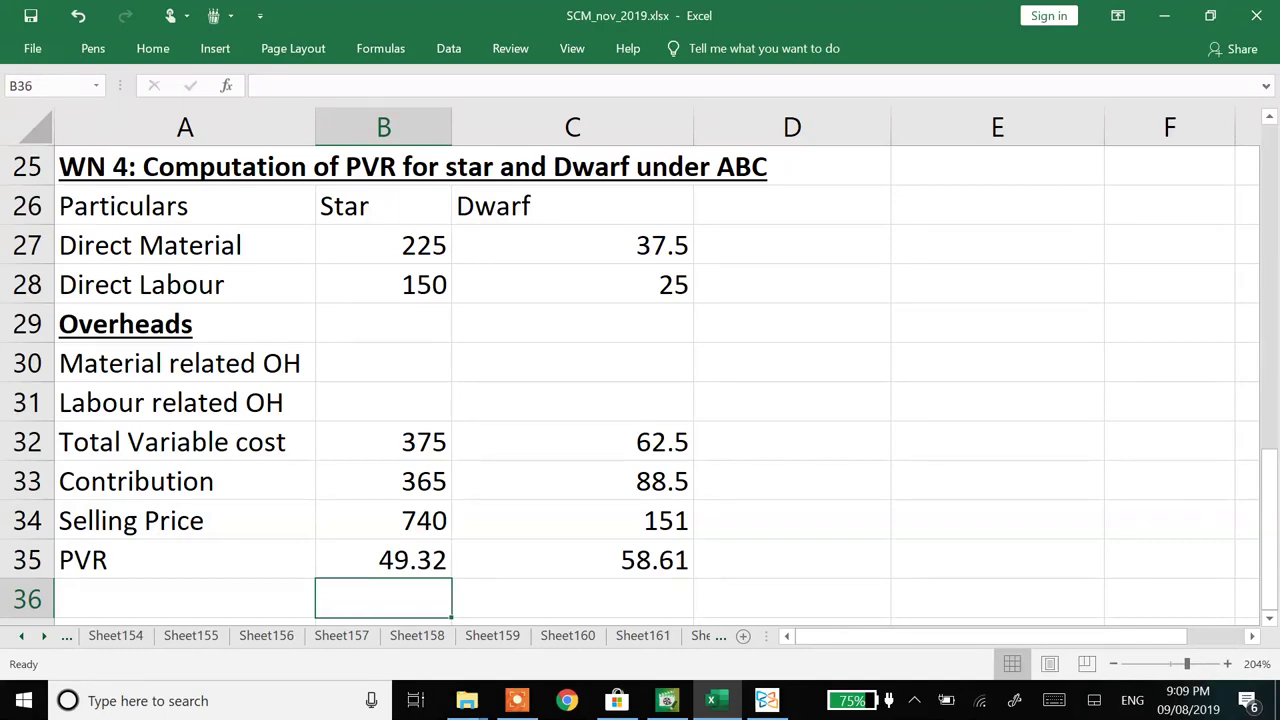
- Using the Star material ratio in the Xodo question, calculate Star's material related OH in B30 with =5*E22
{"action": "key", "text": "Up"}
{"action": "key", "text": "Up"}
{"action": "key", "text": "Up"}
{"action": "key", "text": "Up"}
{"action": "key", "text": "Up"}
{"action": "key", "text": "Up"}
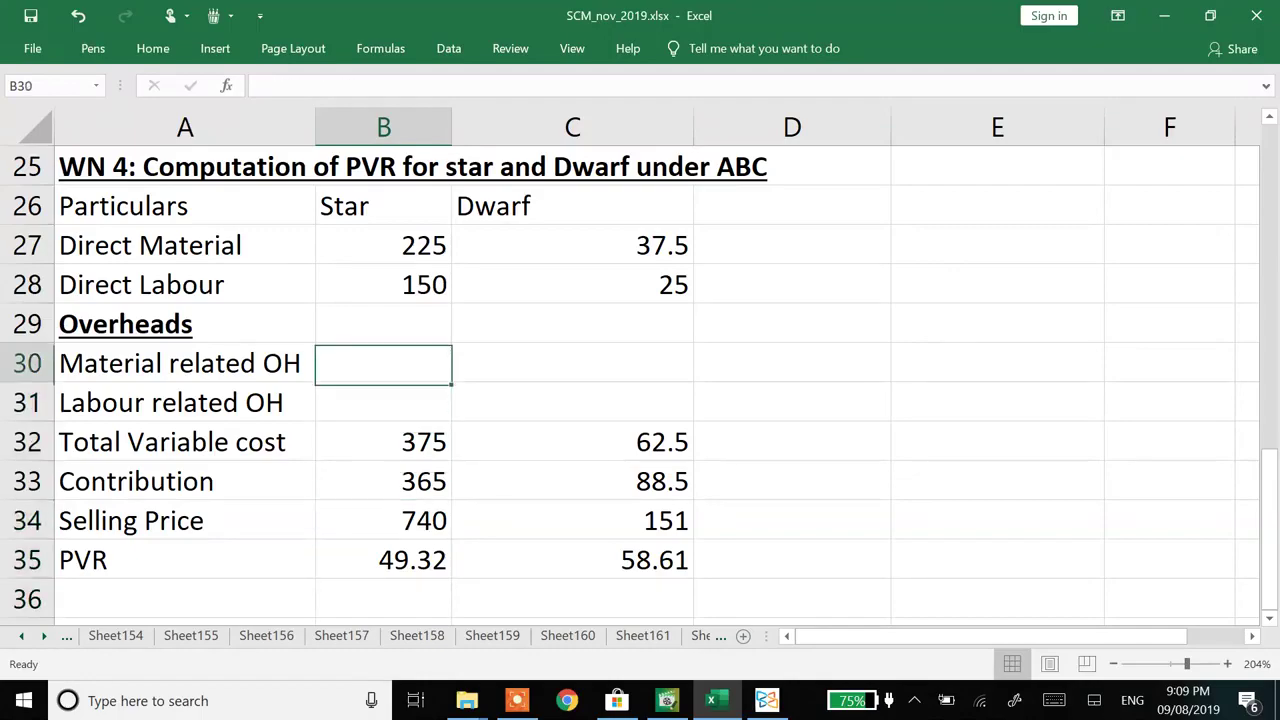
{"action": "key", "text": "alt+Tab"}
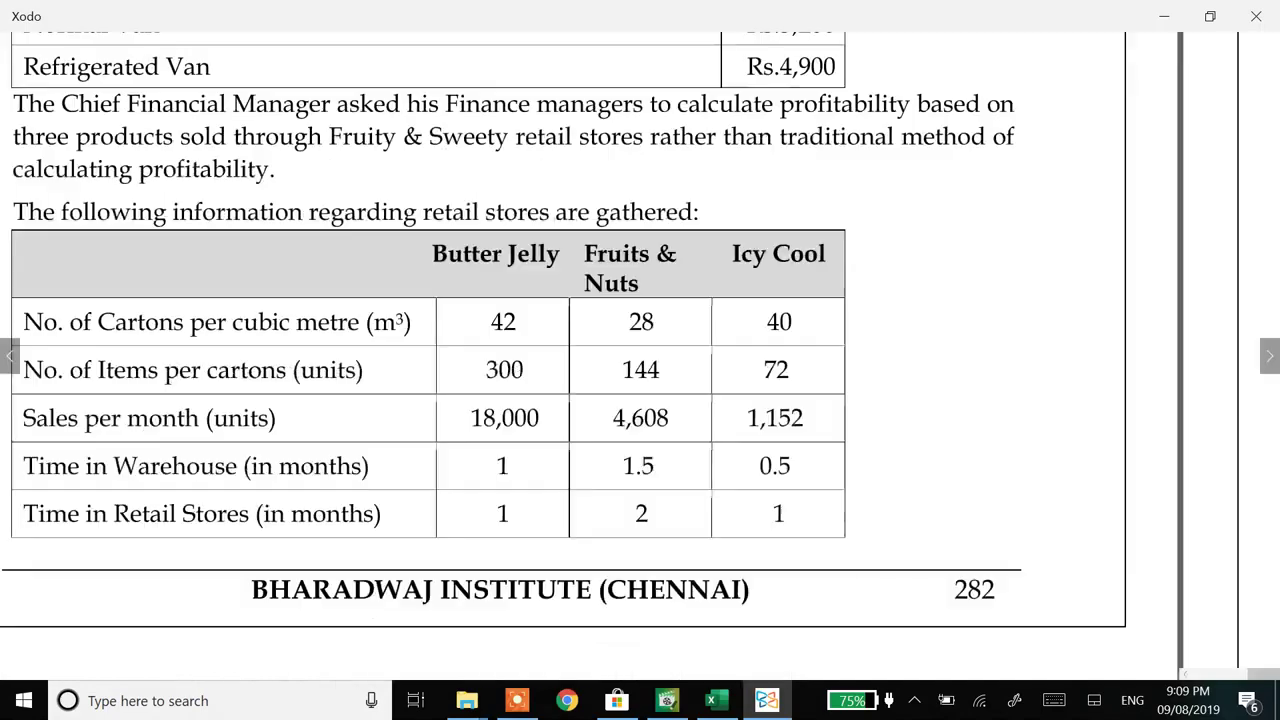
{"action": "key", "text": "Right"}
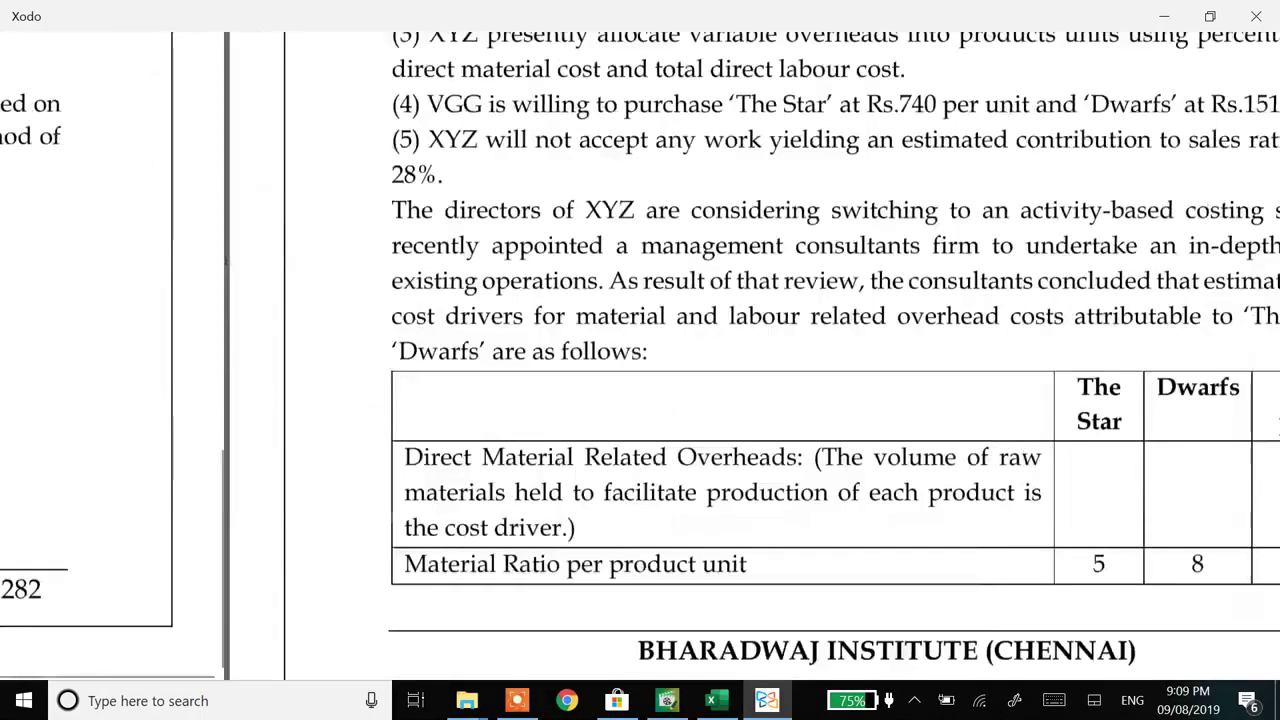
{"action": "key", "text": "alt+Tab"}
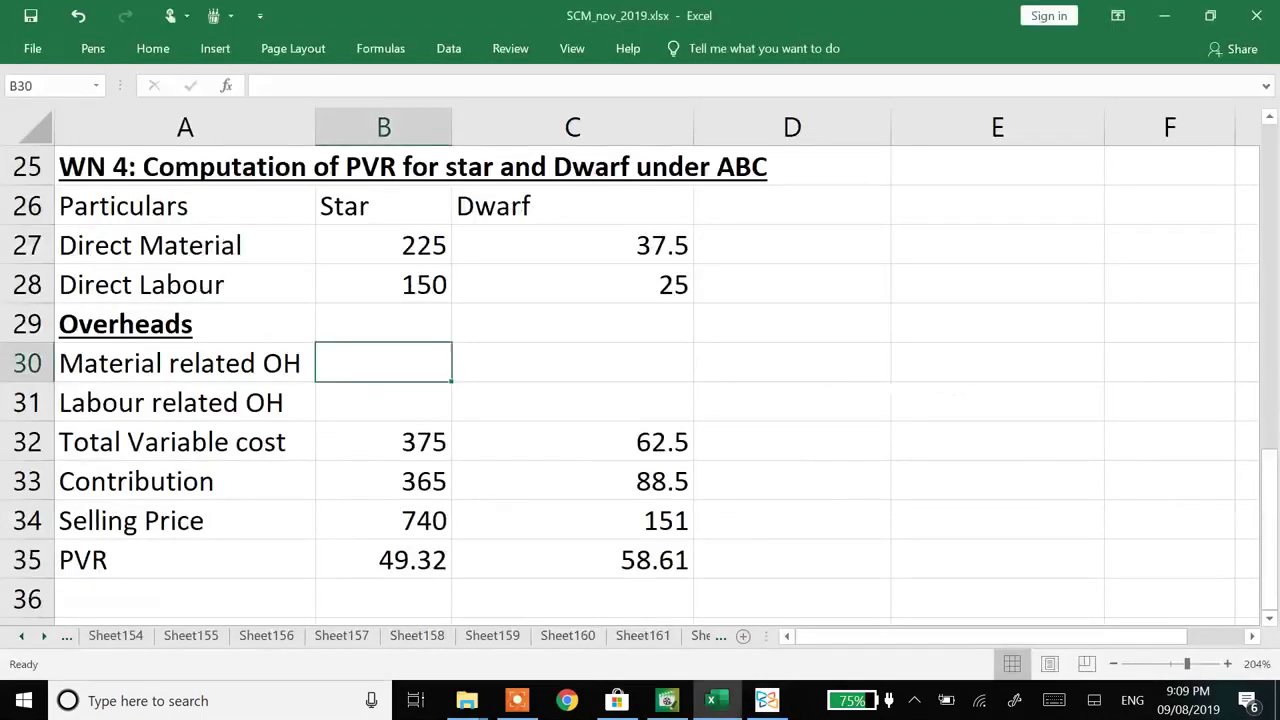
{"action": "type", "text": "=5*"}
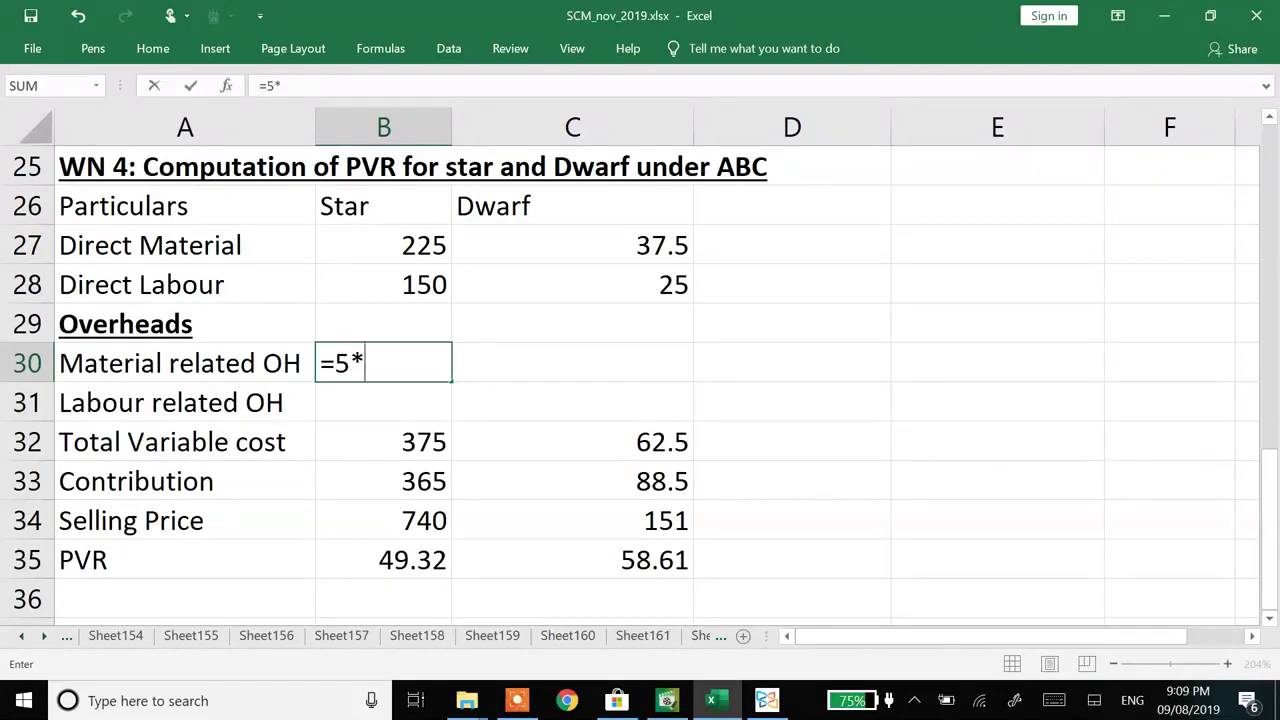
{"action": "key", "text": "Up"}
{"action": "key", "text": "Up"}
{"action": "key", "text": "Up"}
{"action": "key", "text": "Up"}
{"action": "key", "text": "Up"}
{"action": "key", "text": "Up"}
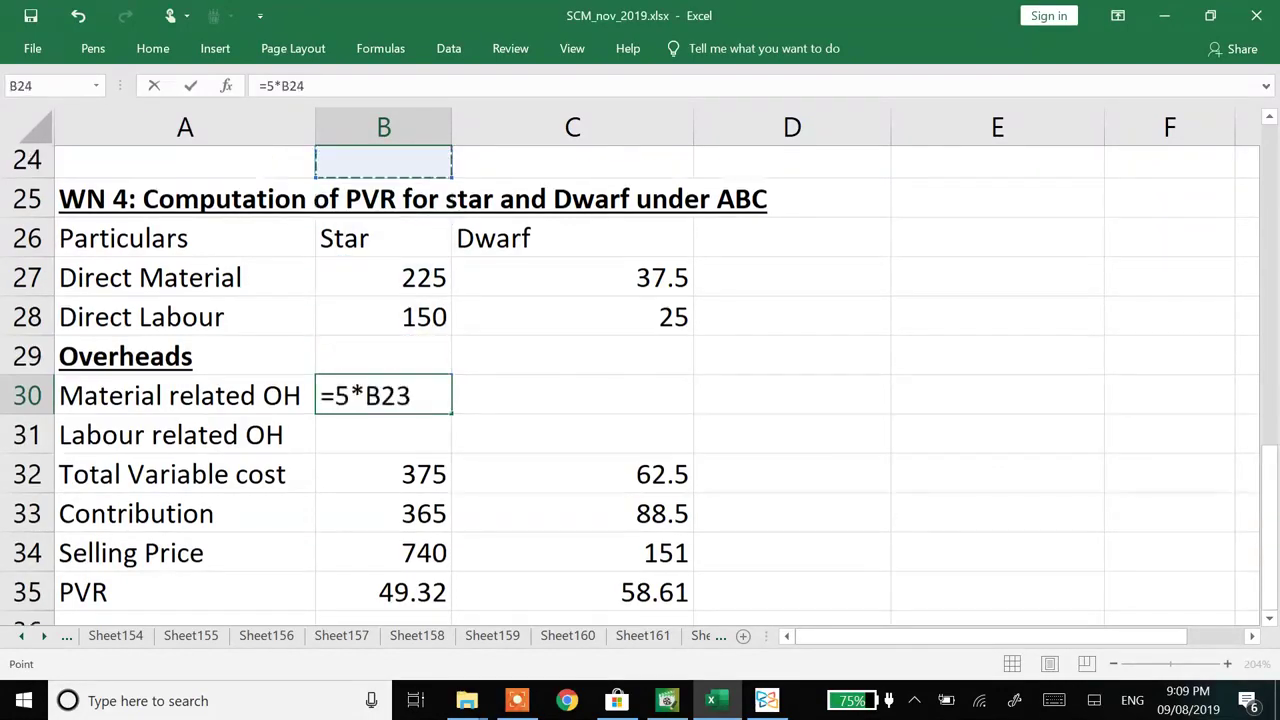
{"action": "key", "text": "Up"}
{"action": "key", "text": "Up"}
{"action": "key", "text": "Up"}
{"action": "key", "text": "Right"}
{"action": "key", "text": "Right"}
{"action": "key", "text": "Right"}
{"action": "key", "text": "Right"}
{"action": "key", "text": "Down"}
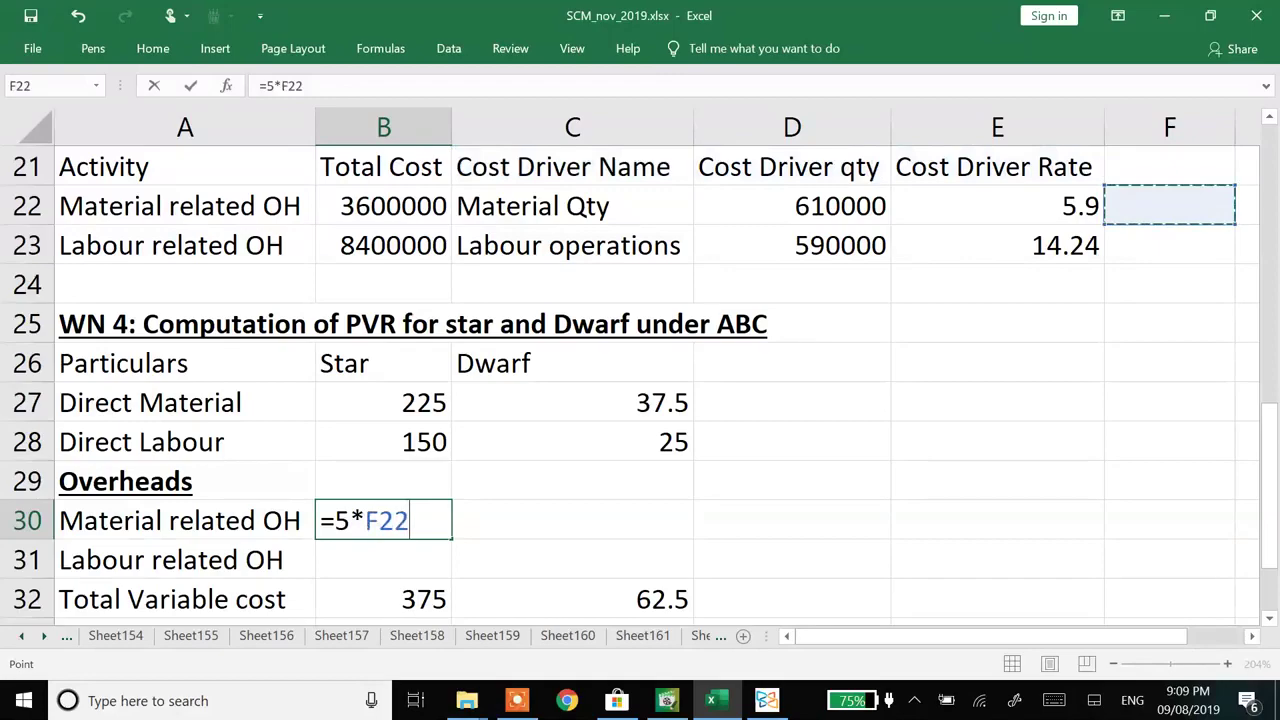
{"action": "key", "text": "Left"}
{"action": "key", "text": "Return"}
- Calculate Dwarf's material related OH in C30 with =8*E22, using the Dwarf material ratio from the question
{"action": "key", "text": "Right"}
{"action": "key", "text": "Up"}
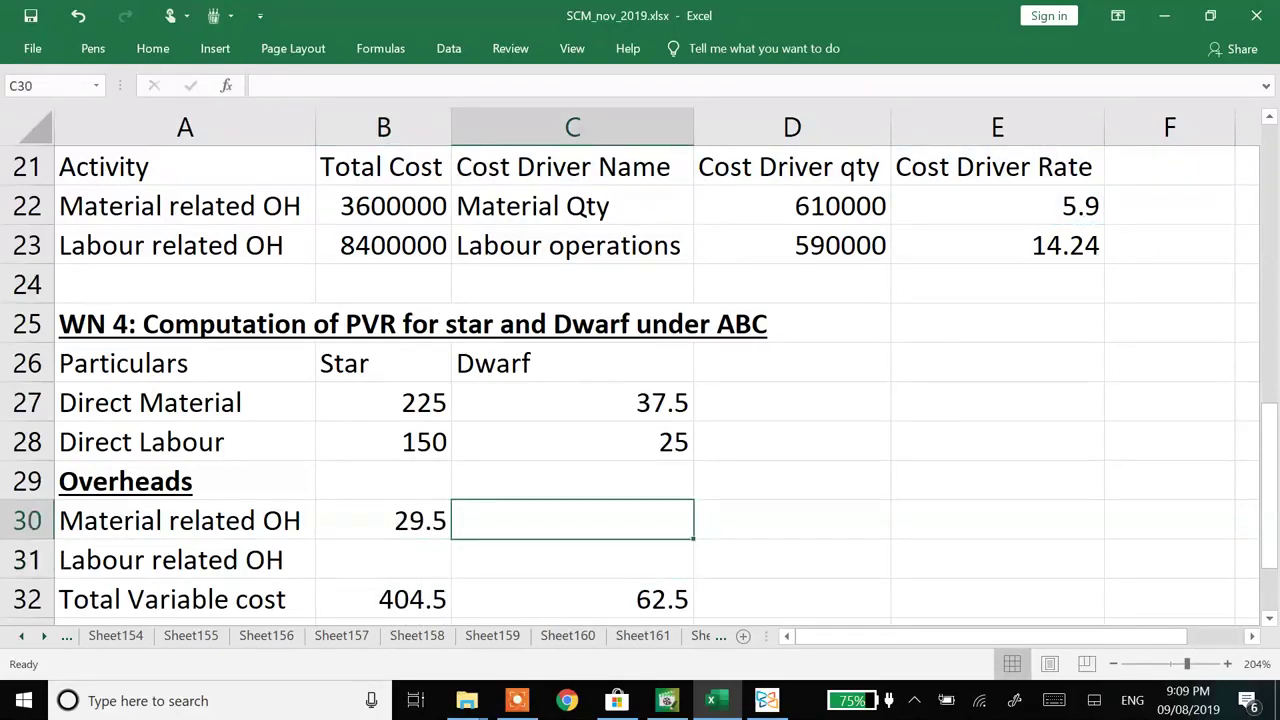
{"action": "key", "text": "alt+Tab"}
{"action": "key", "text": "alt+Tab"}
{"action": "type", "text": "=8"}
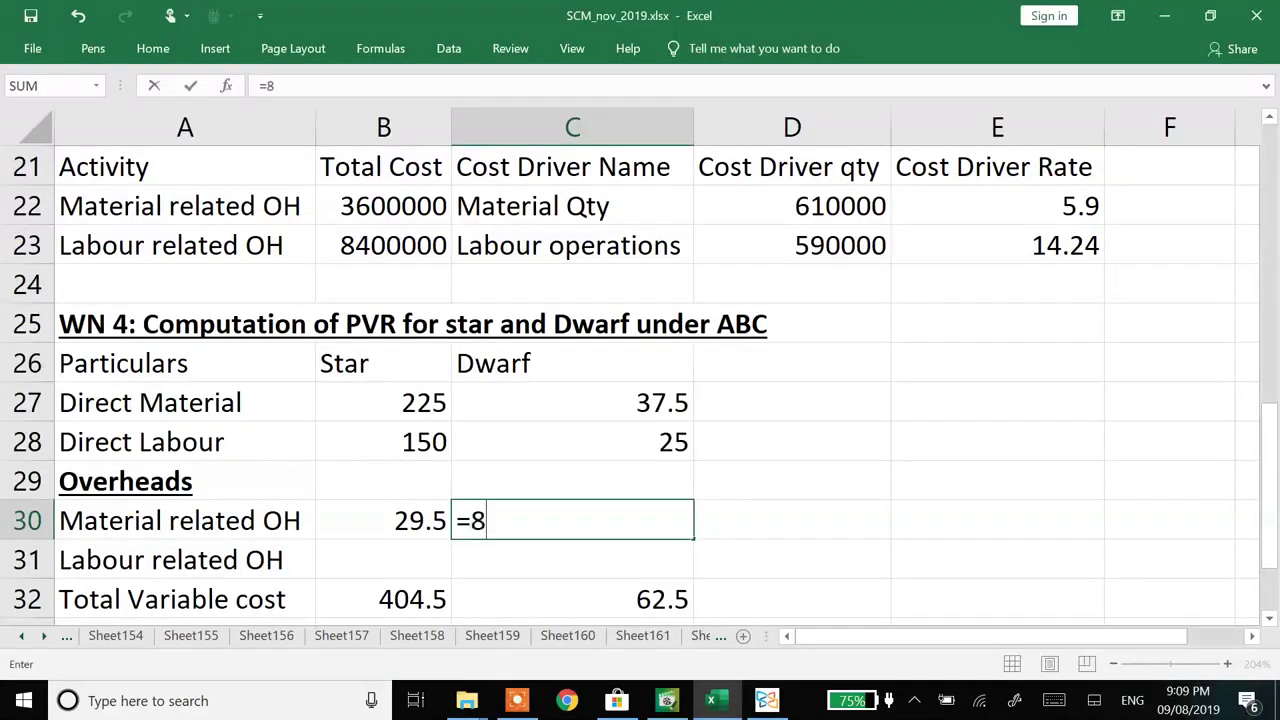
{"action": "type", "text": "*"}
{"action": "key", "text": "Up"}
{"action": "key", "text": "Up"}
{"action": "key", "text": "Up"}
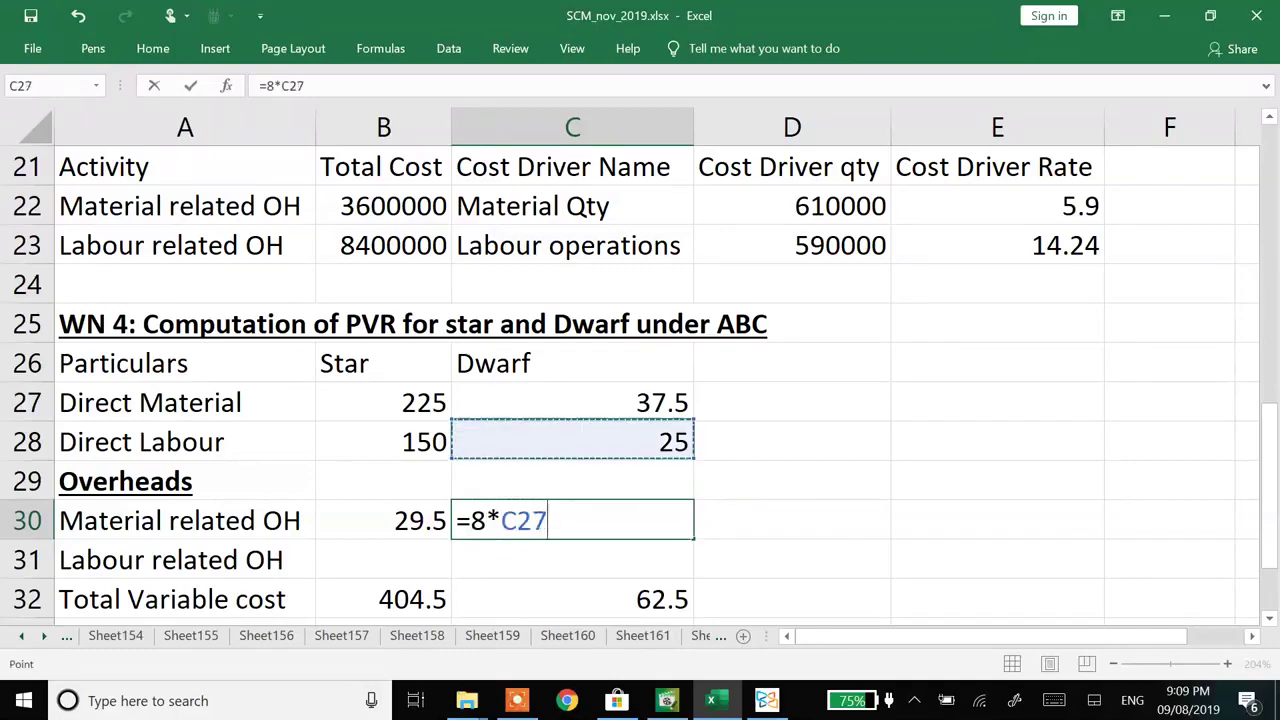
{"action": "key", "text": "Up"}
{"action": "key", "text": "Up"}
{"action": "key", "text": "Up"}
{"action": "key", "text": "Up"}
{"action": "key", "text": "Up"}
{"action": "key", "text": "Right"}
{"action": "key", "text": "Right"}
{"action": "key", "text": "Return"}
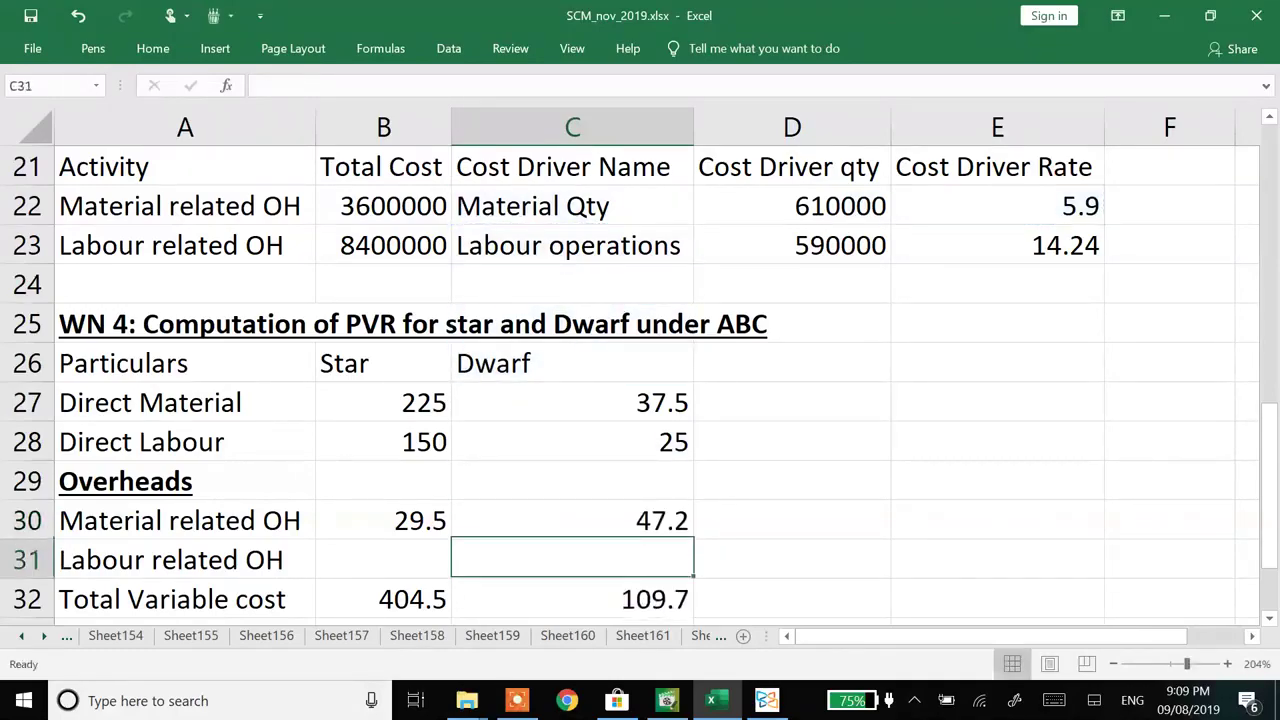
- Look up the labour operations per unit in the Xodo question and calculate Star's labour related OH in B31 with =7*E23
{"action": "key", "text": "Left"}
{"action": "key", "text": "alt+Tab"}
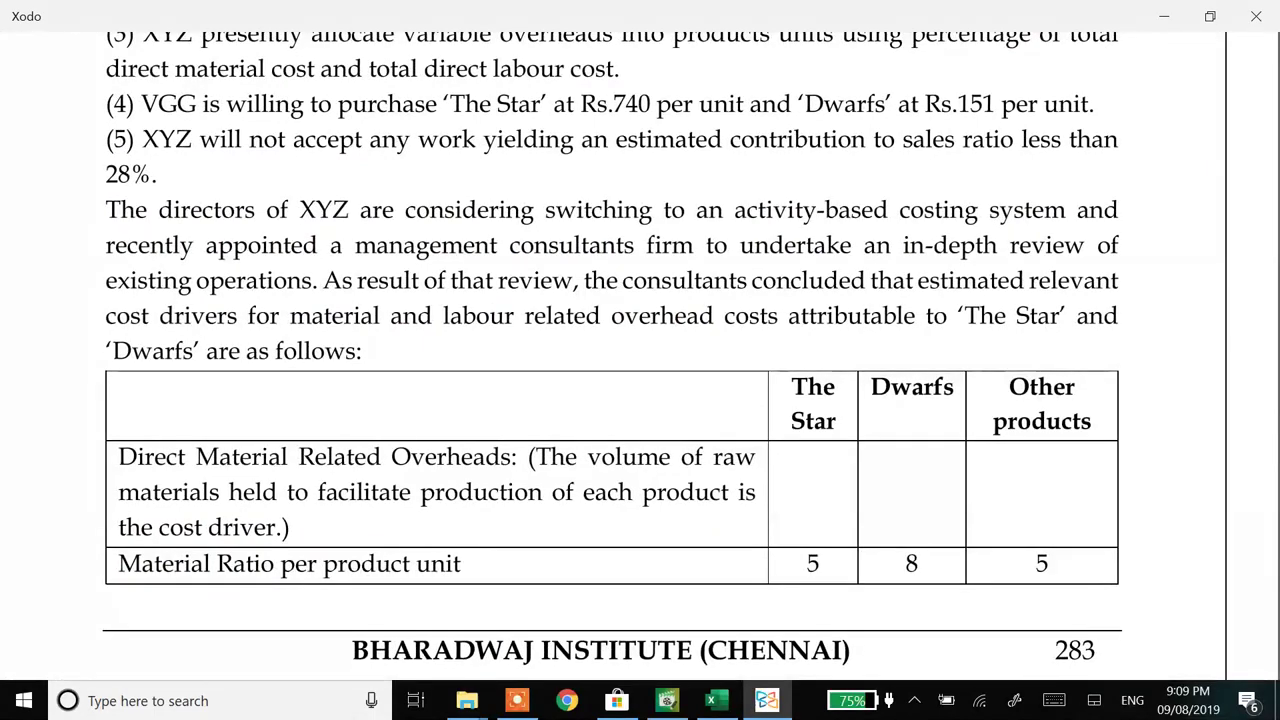
{"action": "scroll", "coordinate": [640, 356], "scroll_direction": "down", "scroll_amount": 6}
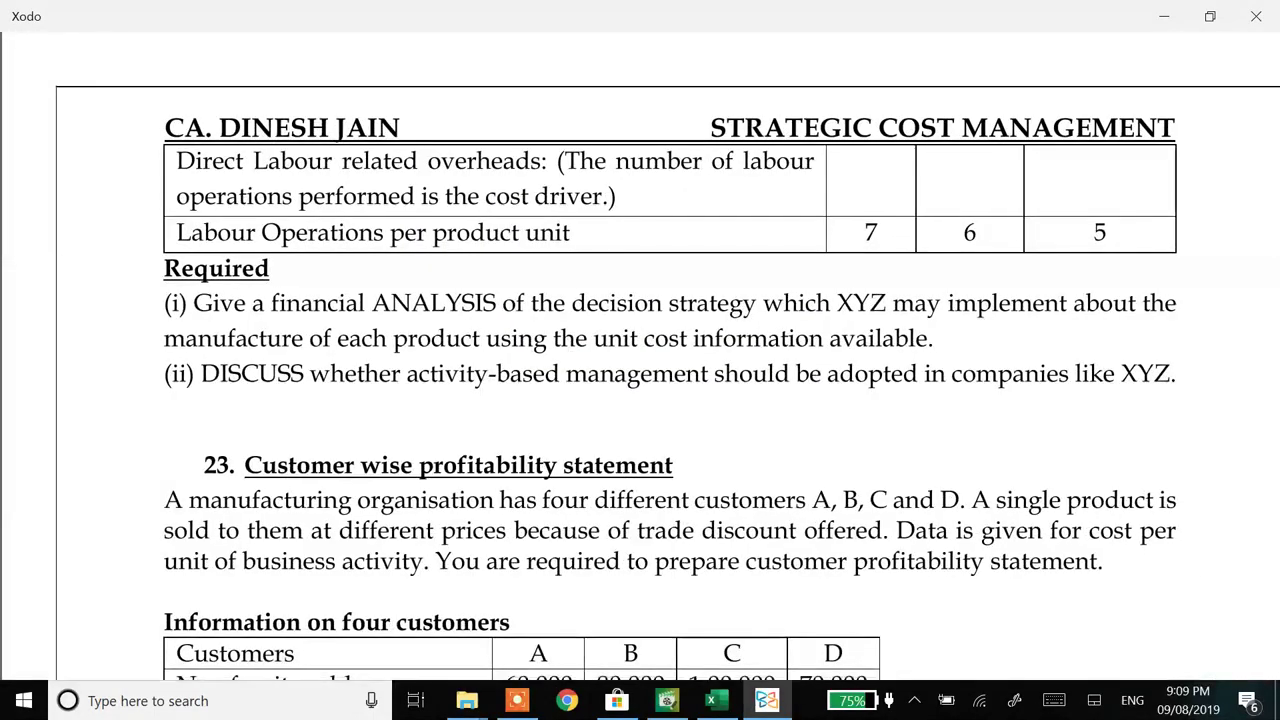
{"action": "key", "text": "alt+Tab"}
{"action": "type", "text": "="}
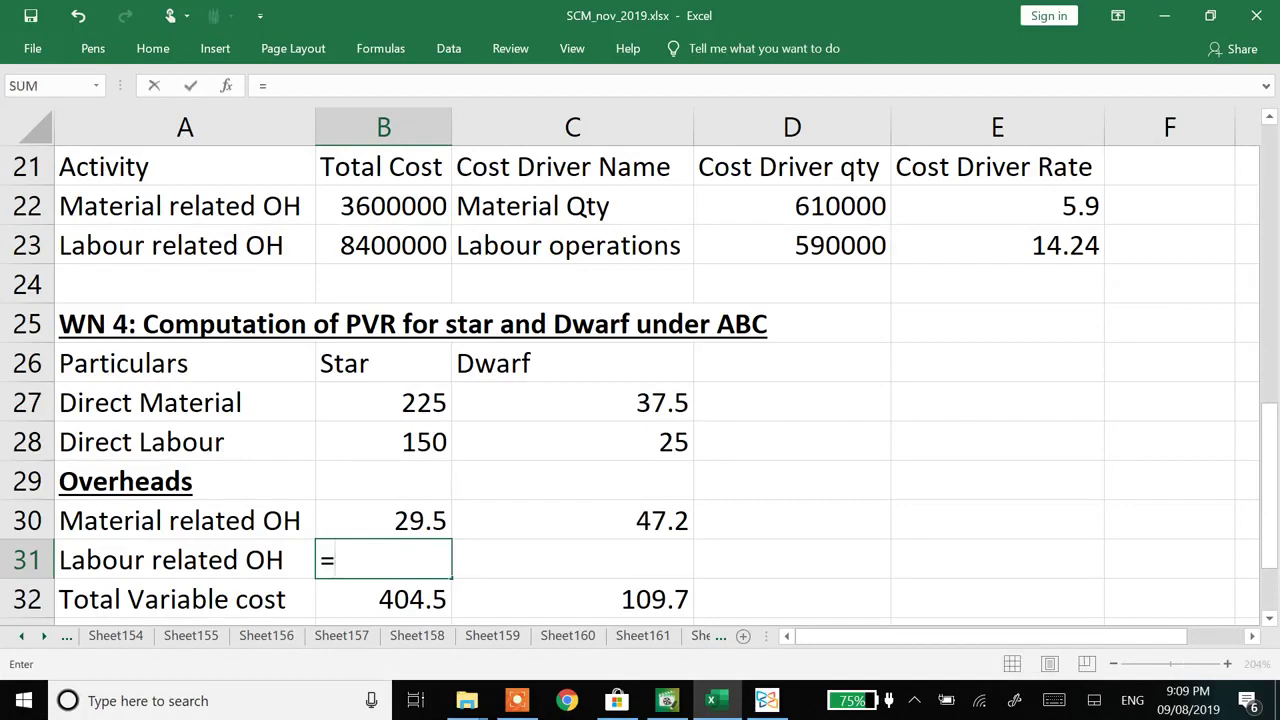
{"action": "type", "text": "7*"}
{"action": "key", "text": "Up"}
{"action": "key", "text": "Up"}
{"action": "key", "text": "Up"}
{"action": "key", "text": "Up"}
{"action": "key", "text": "Up"}
{"action": "key", "text": "Up"}
{"action": "key", "text": "Up"}
{"action": "key", "text": "Up"}
{"action": "key", "text": "Up"}
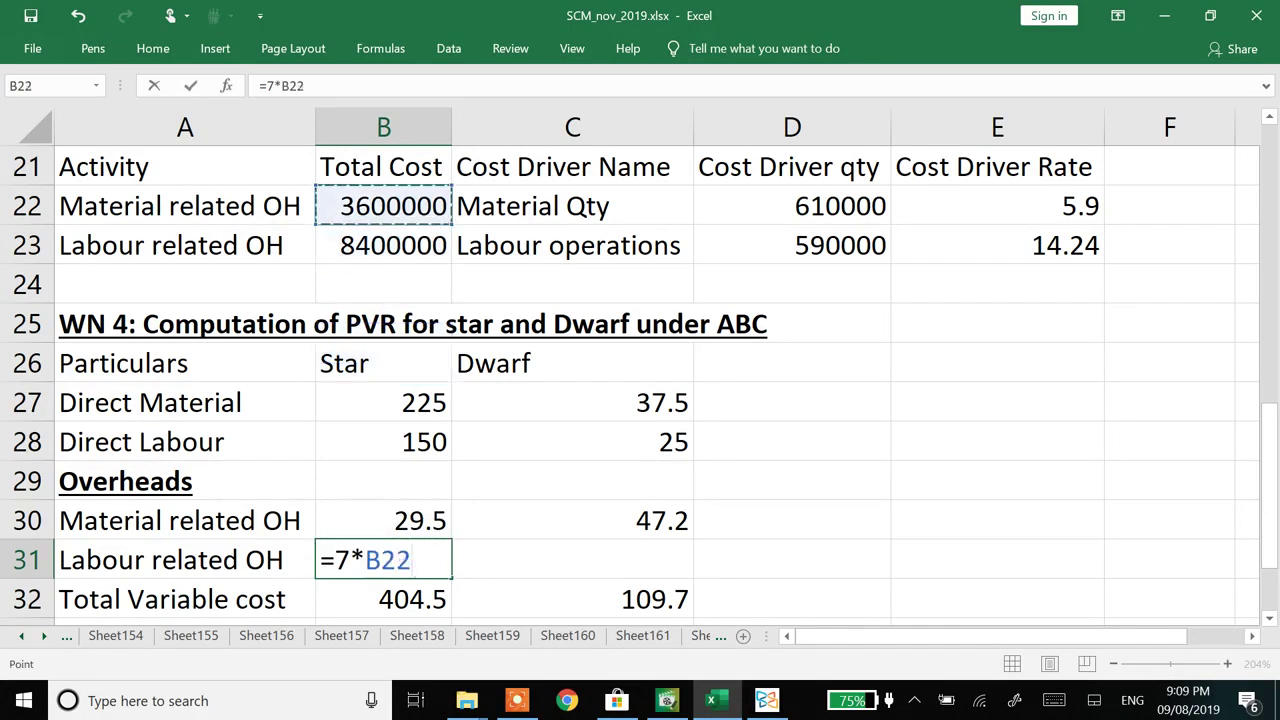
{"action": "key", "text": "Down"}
{"action": "key", "text": "Right"}
{"action": "key", "text": "Right"}
{"action": "key", "text": "Right"}
{"action": "key", "text": "Return"}
- Calculate Dwarf's labour related OH in C31 with =6*E23, using the Dwarf labour operations from the question
{"action": "key", "text": "Right"}
{"action": "key", "text": "Up"}
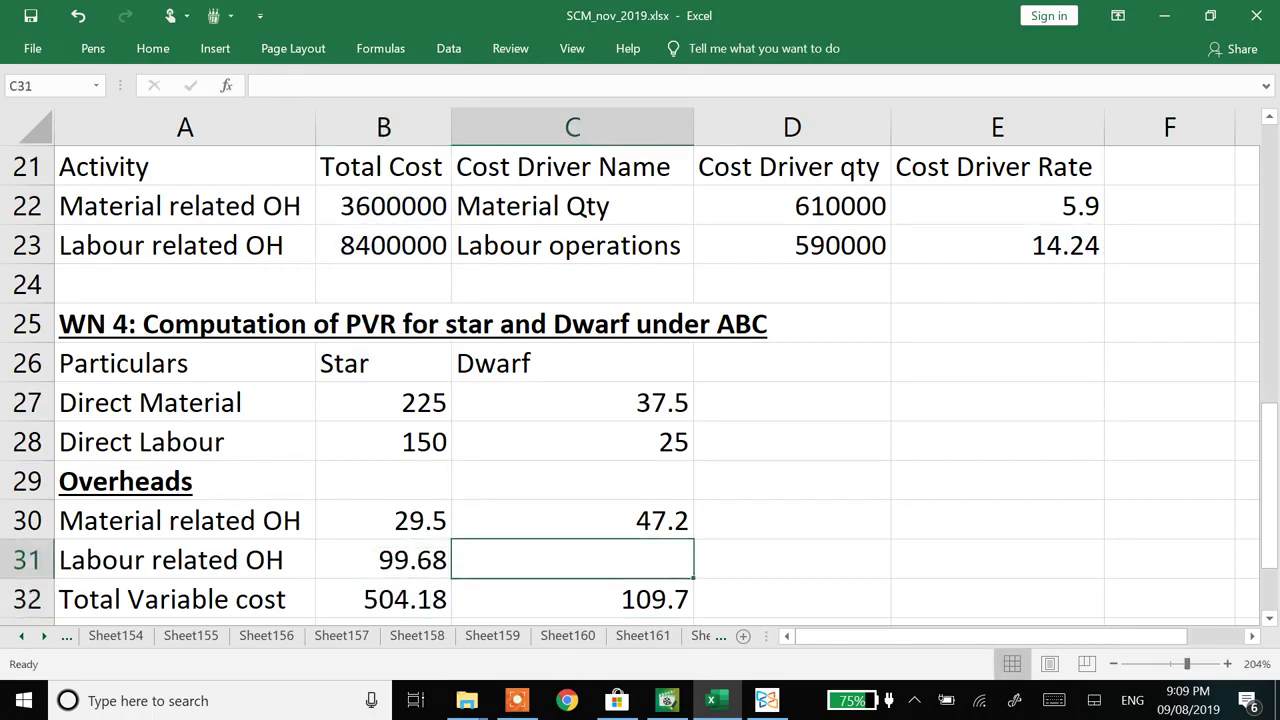
{"action": "key", "text": "alt+Tab"}
{"action": "key", "text": "alt+Tab"}
{"action": "type", "text": "=6*"}
{"action": "key", "text": "Up"}
{"action": "key", "text": "Up"}
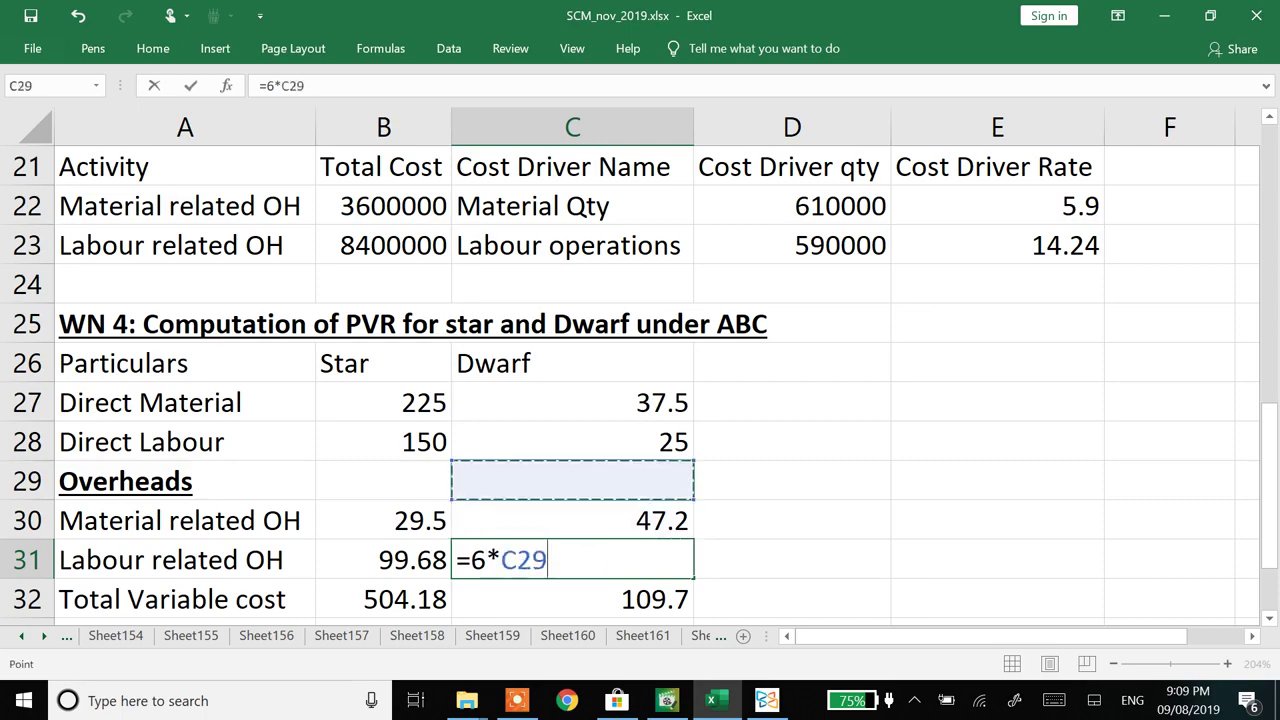
{"action": "key", "text": "Up"}
{"action": "key", "text": "Up"}
{"action": "key", "text": "Up"}
{"action": "key", "text": "Up"}
{"action": "key", "text": "Up"}
{"action": "key", "text": "Up"}
{"action": "key", "text": "Up"}
{"action": "key", "text": "Right"}
{"action": "key", "text": "Right"}
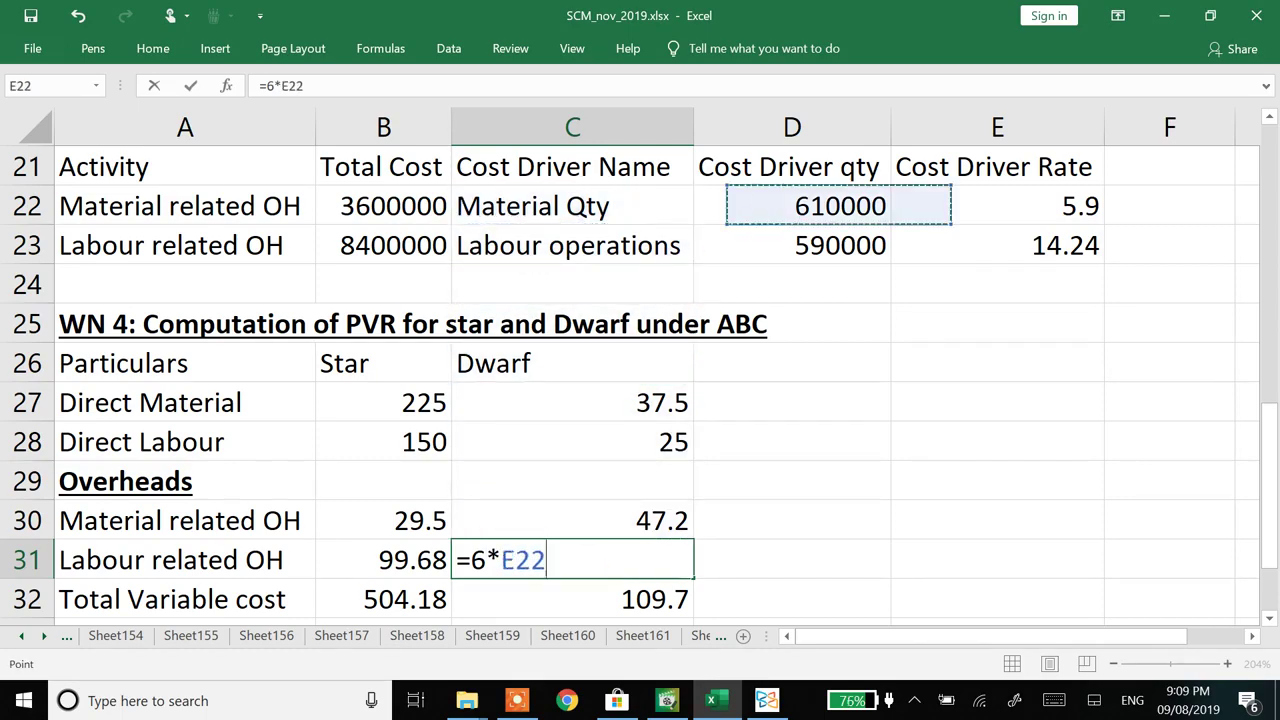
{"action": "key", "text": "Down"}
{"action": "key", "text": "Return"}
- Examine the total variable cost, contribution and PVR rows of the WN 4 table for Star and Dwarf
{"action": "key", "text": "Down"}
{"action": "key", "text": "Down"}
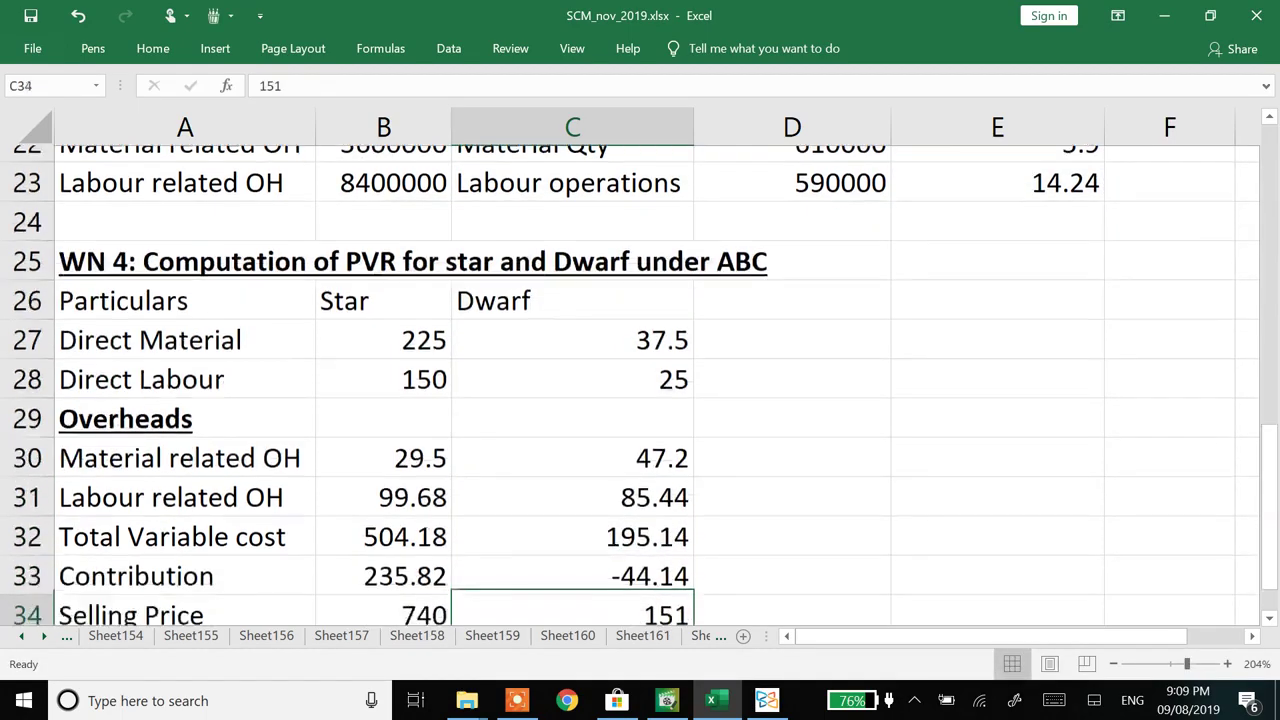
{"action": "key", "text": "Down"}
{"action": "key", "text": "Down"}
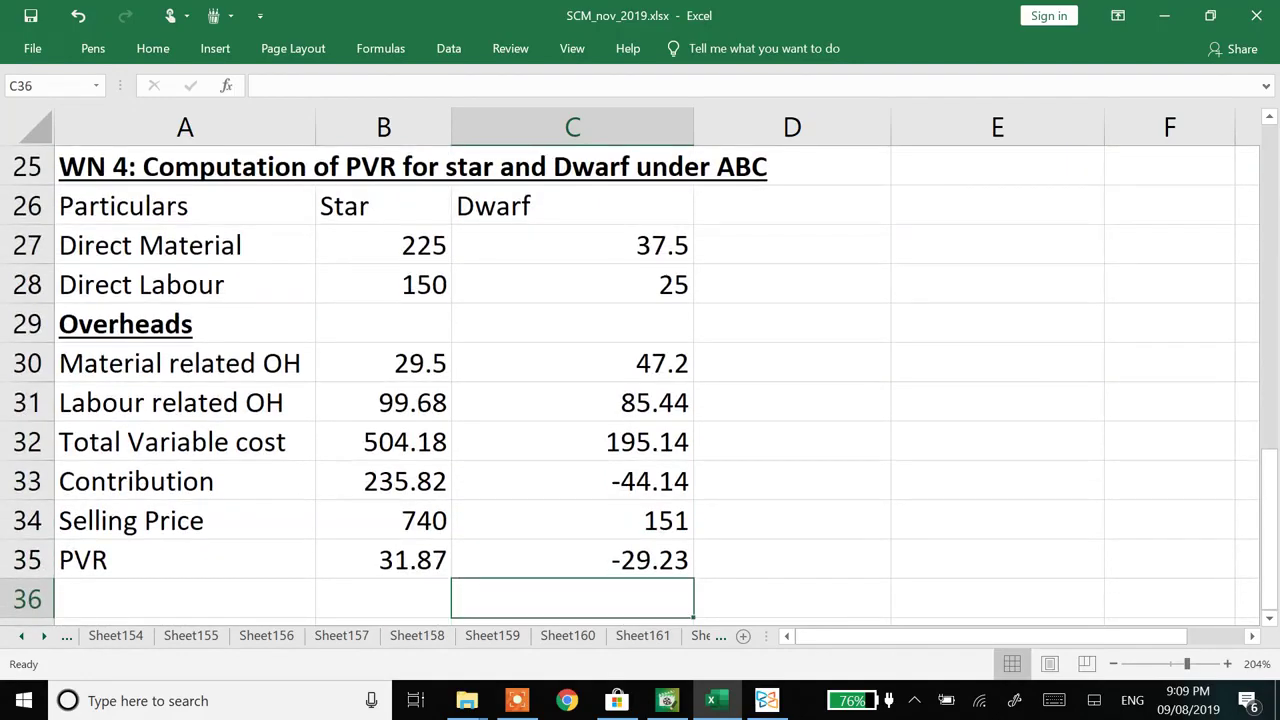
{"action": "key", "text": "Down"}
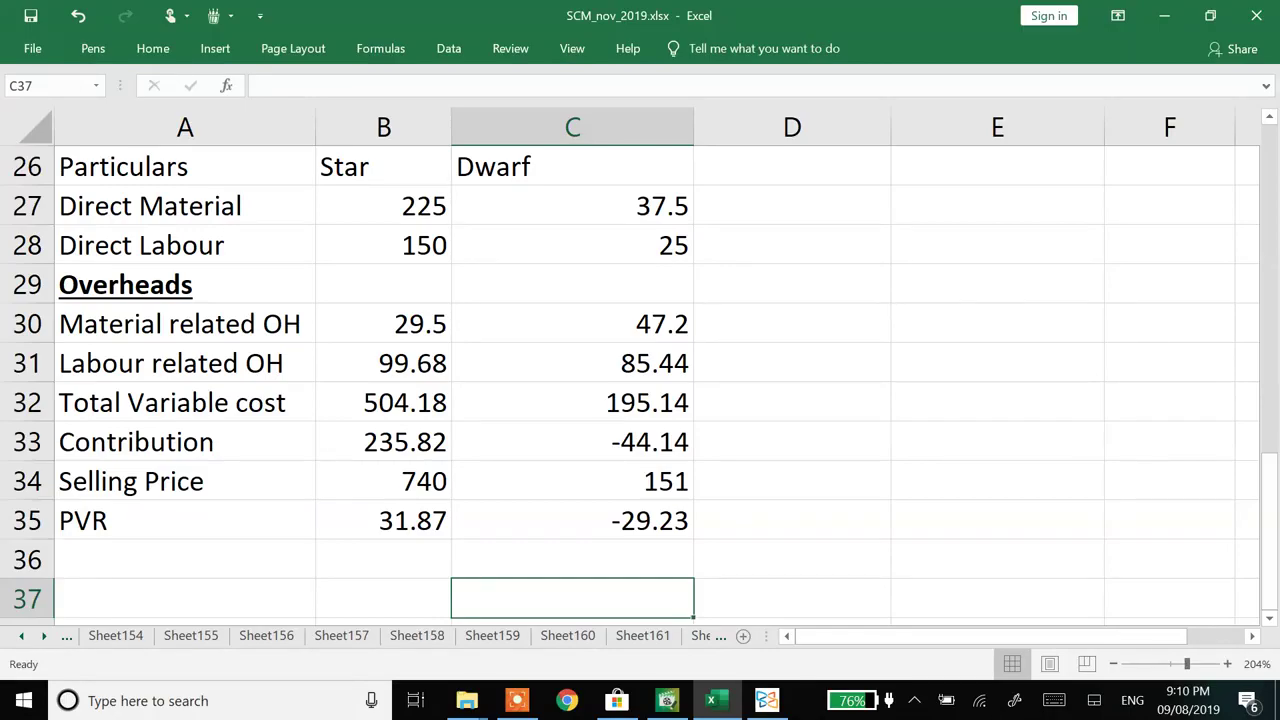
- Switch to the question document in Xodo and bring up its tools and open document tabs
{"action": "key", "text": "alt+Tab"}
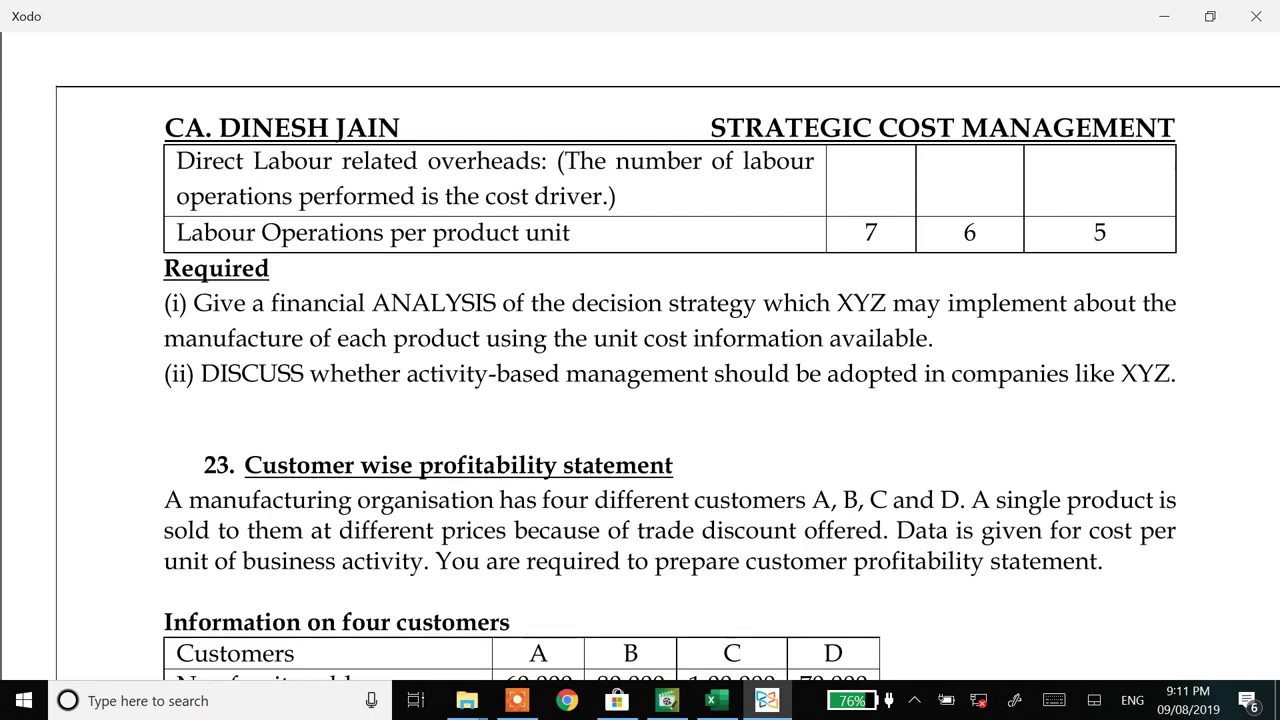
{"action": "left_click", "coordinate": [848, 660]}
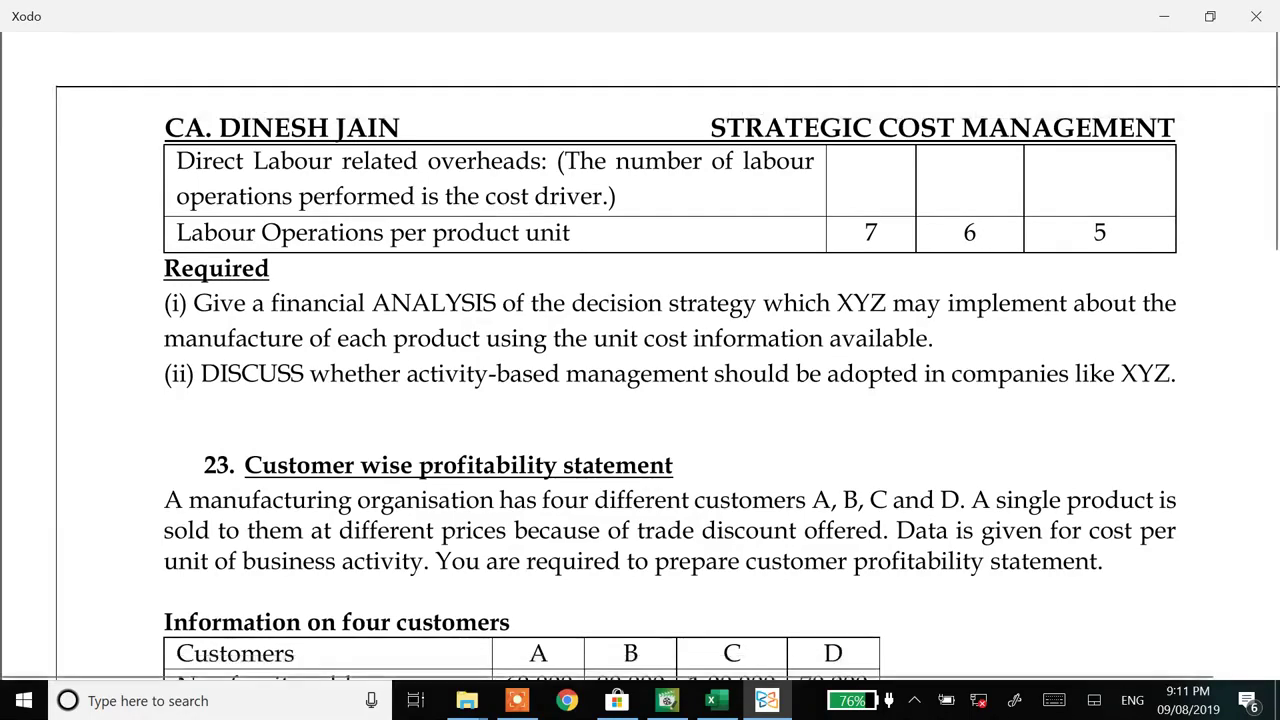
{"action": "left_click", "coordinate": [848, 660]}
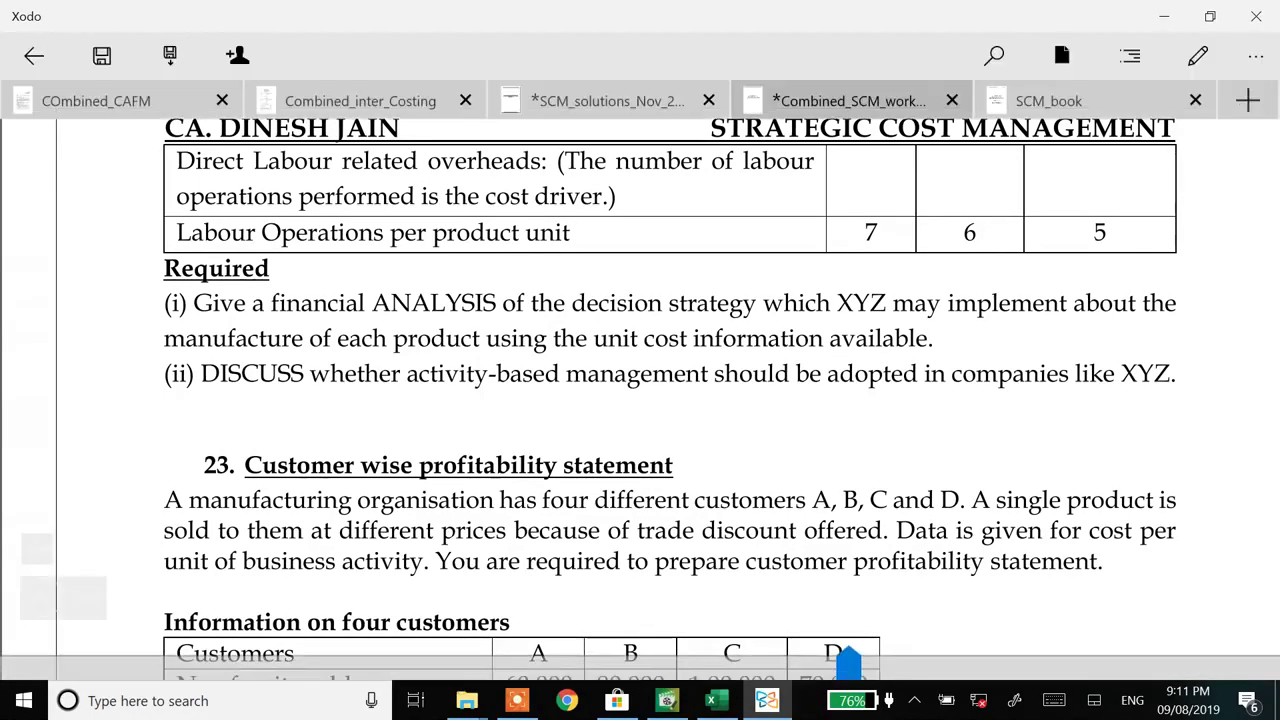